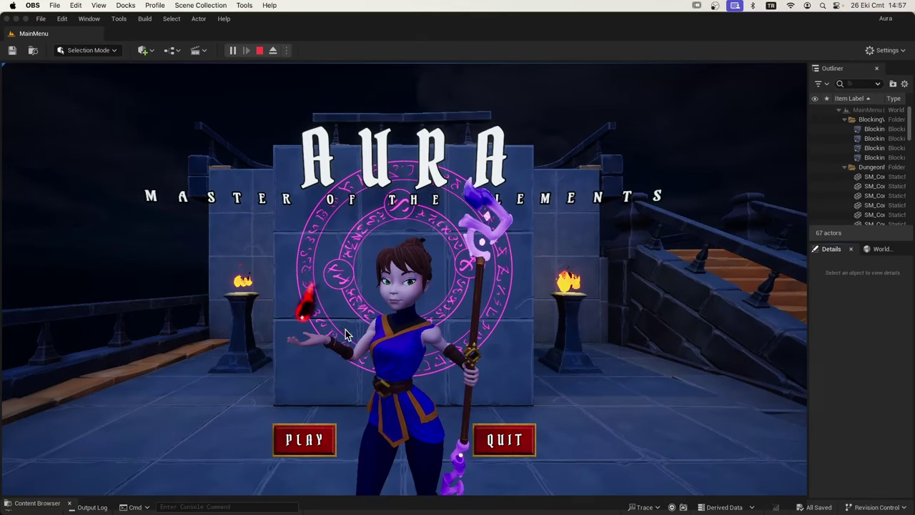
# Step: Start the game from the level-1 save slot, walk the character around, then stop playing
pyautogui.click(316, 441)
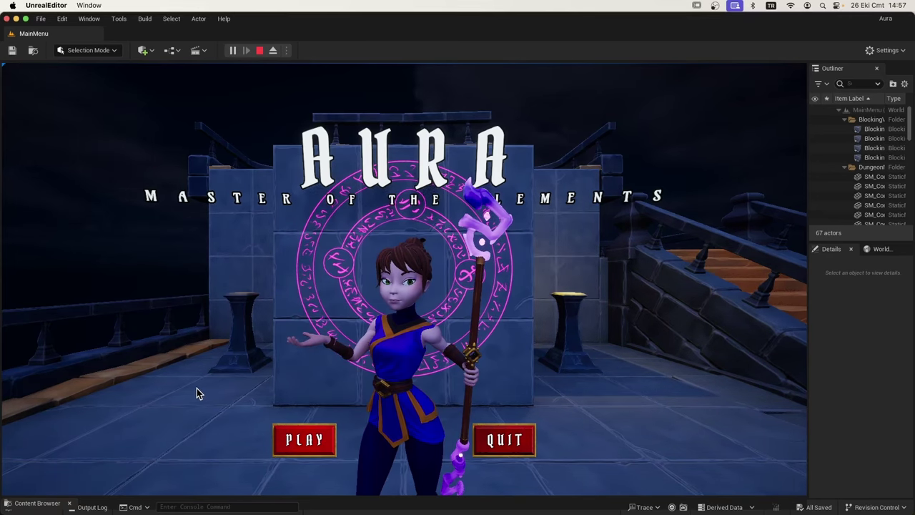
pyautogui.click(284, 317)
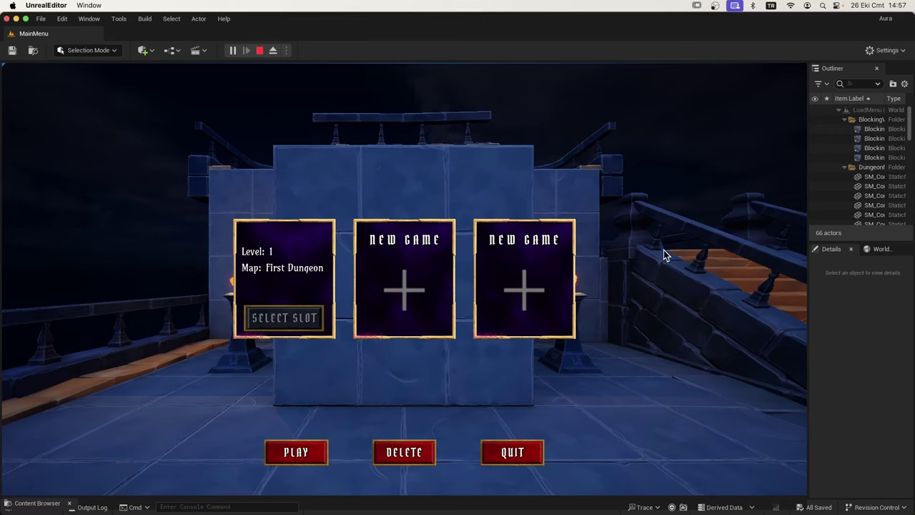
pyautogui.click(298, 454)
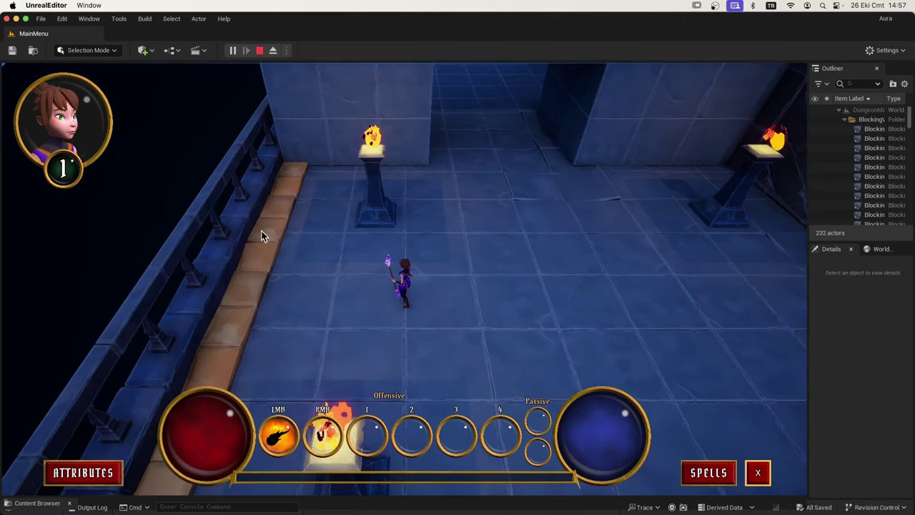
pyautogui.click(508, 249)
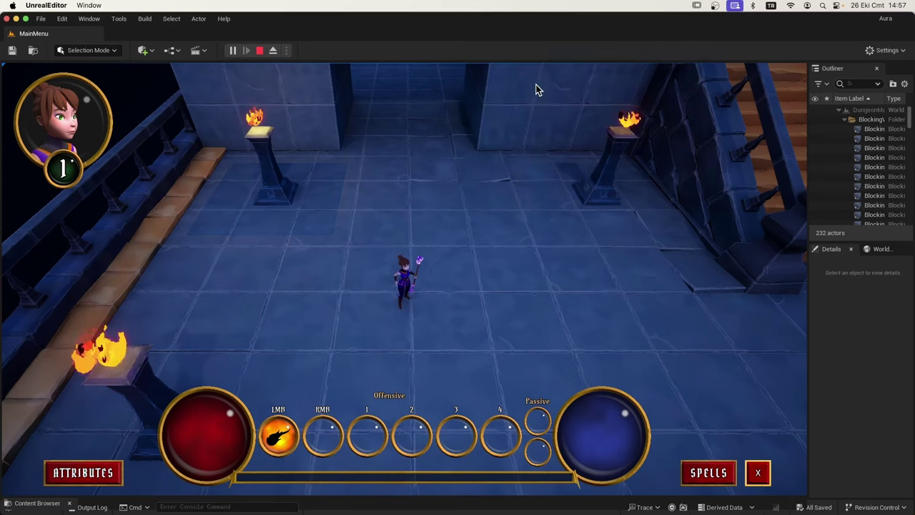
pyautogui.click(493, 312)
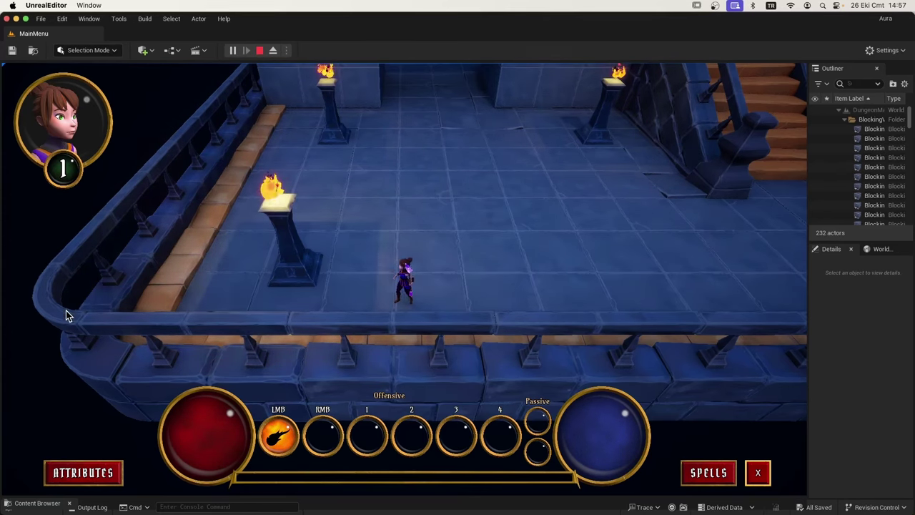
pyautogui.click(261, 51)
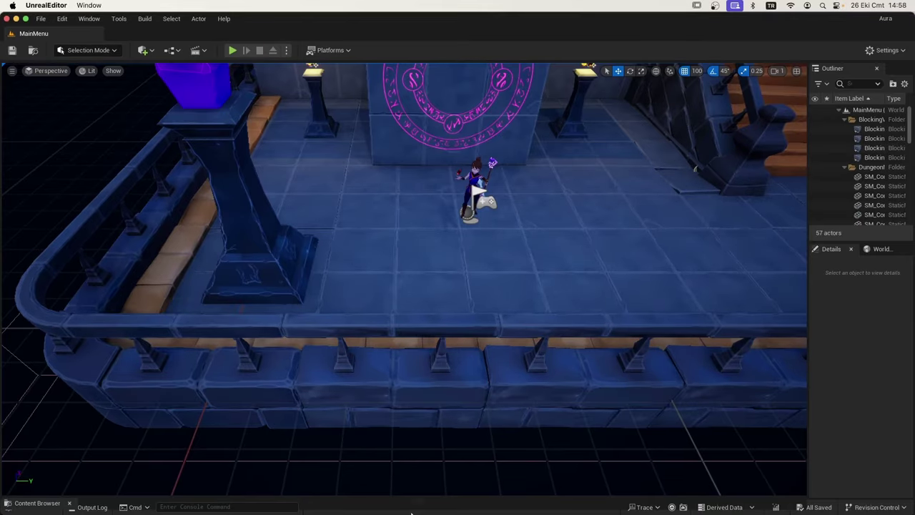
# Step: In the content drawer's Content > Maps folder, delete the NewMap level
pyautogui.hotkey('ctrl', 'space')
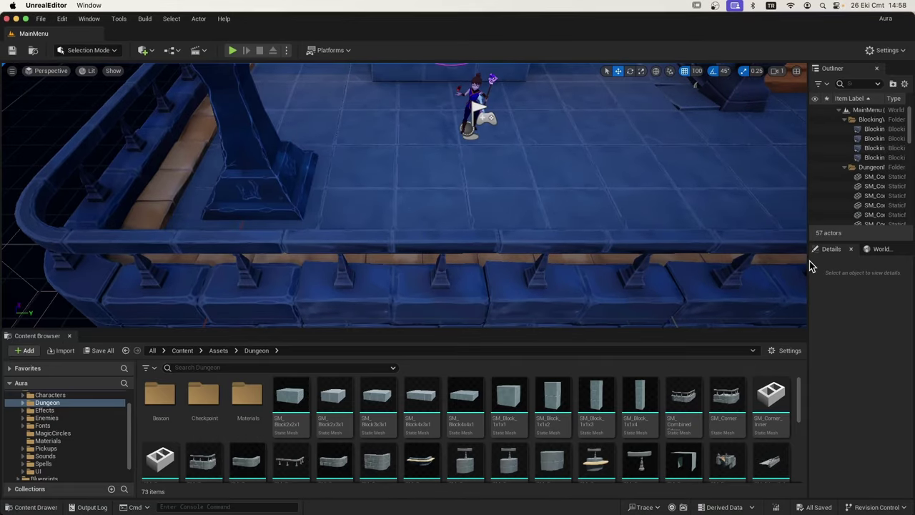
pyautogui.moveTo(809, 263); pyautogui.dragTo(714, 268)
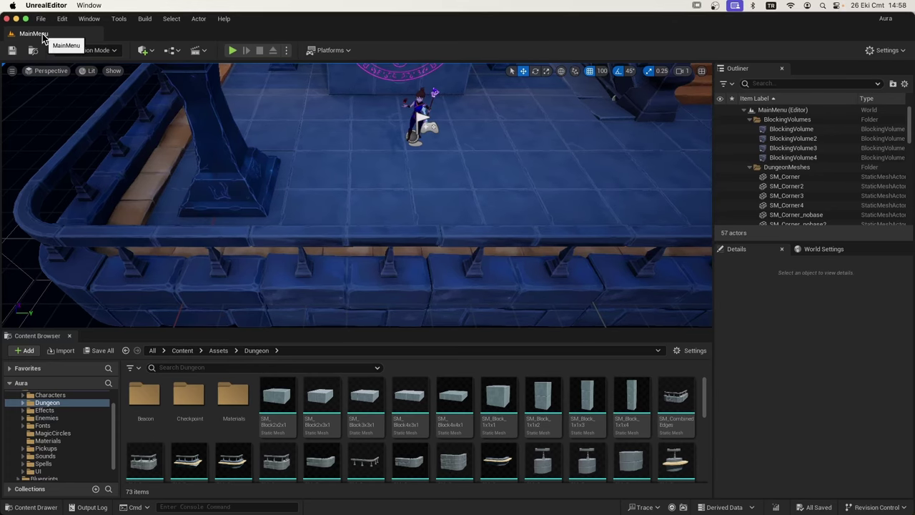
pyautogui.click(183, 350)
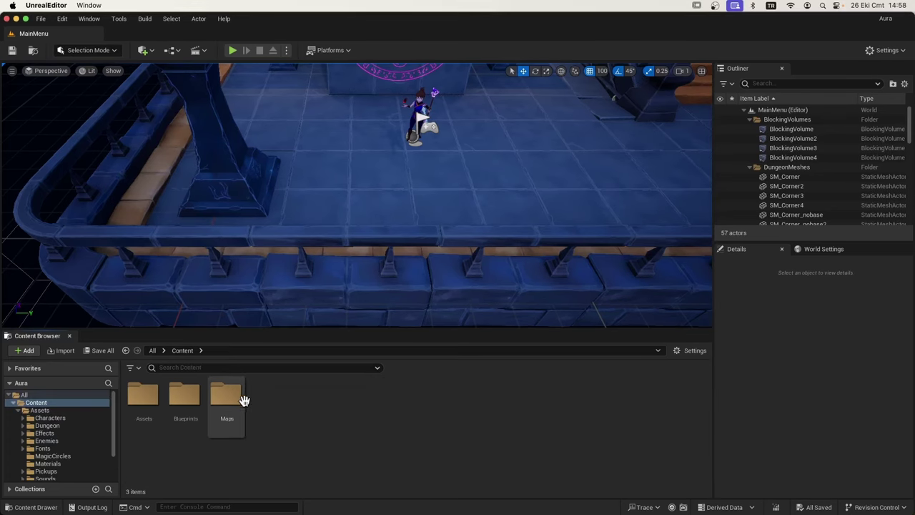
pyautogui.doubleClick(238, 397)
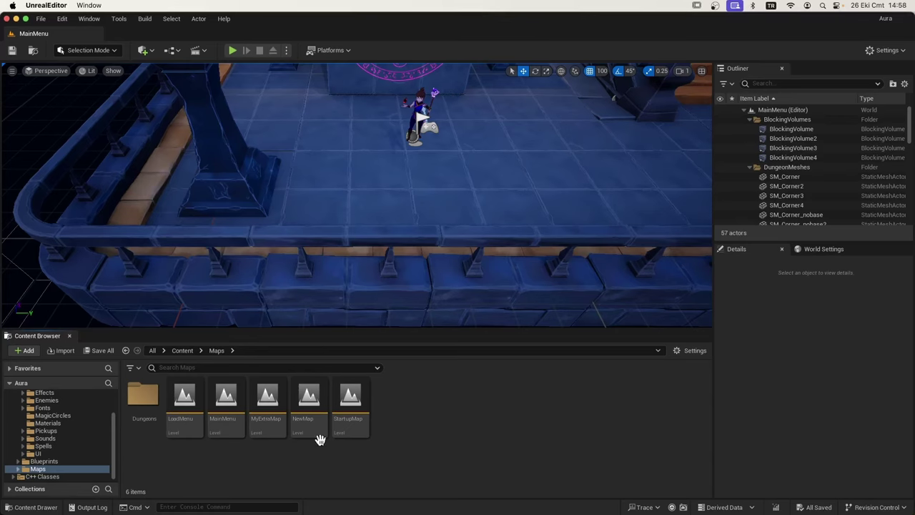
pyautogui.click(319, 439)
pyautogui.press('Delete')
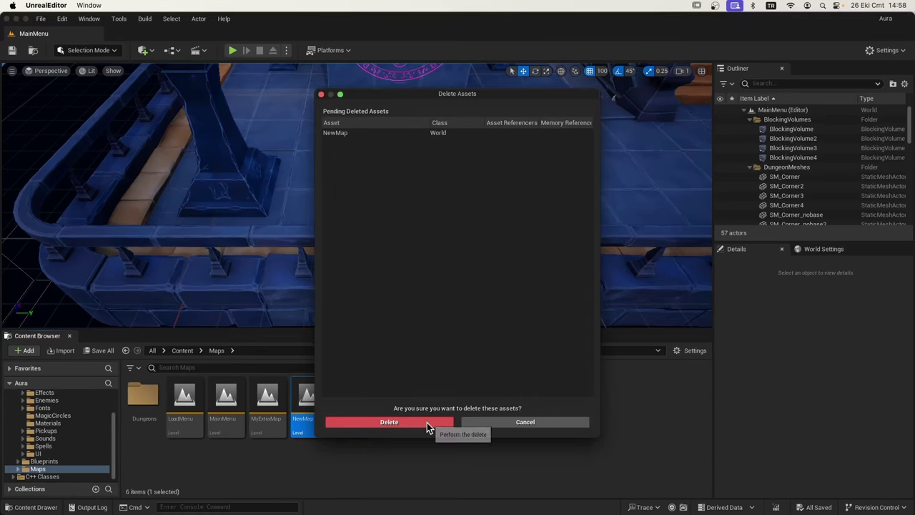
pyautogui.click(427, 423)
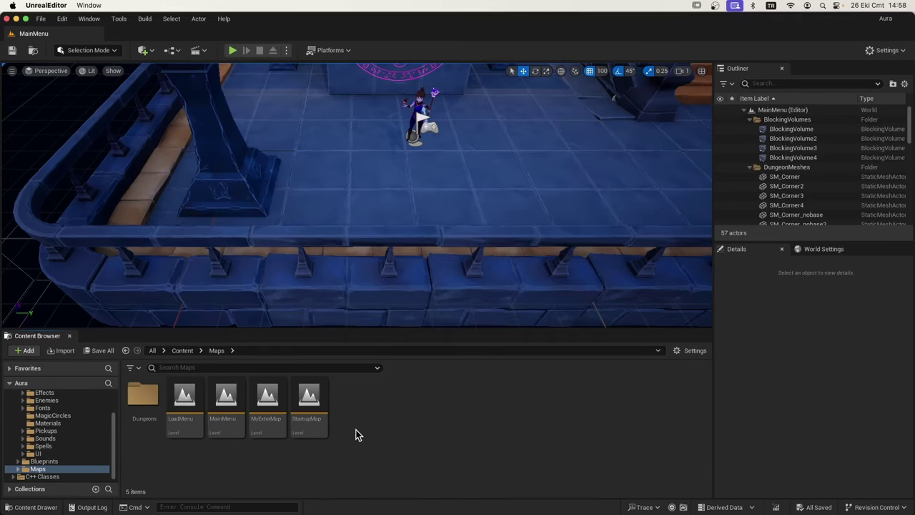
# Step: Open the LoadMenu level and briefly test-play it
pyautogui.doubleClick(184, 401)
pyautogui.click(232, 52)
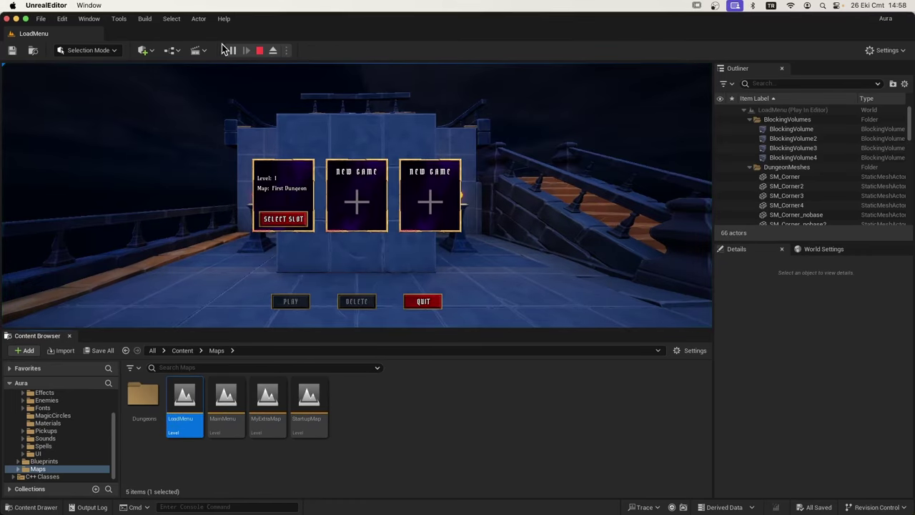
pyautogui.click(259, 50)
# Step: Open MainMenu and play through PLAY, Select Slot and PLAY into the dungeon
pyautogui.doubleClick(226, 399)
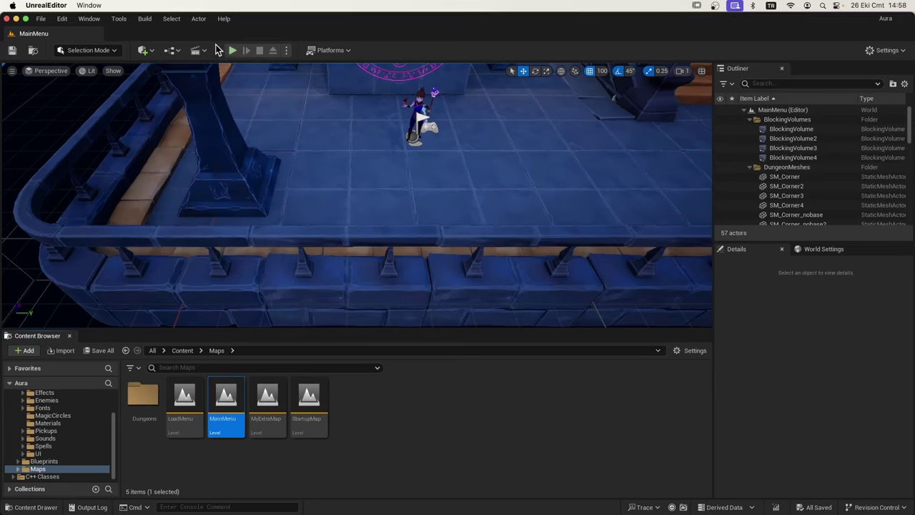
pyautogui.click(231, 50)
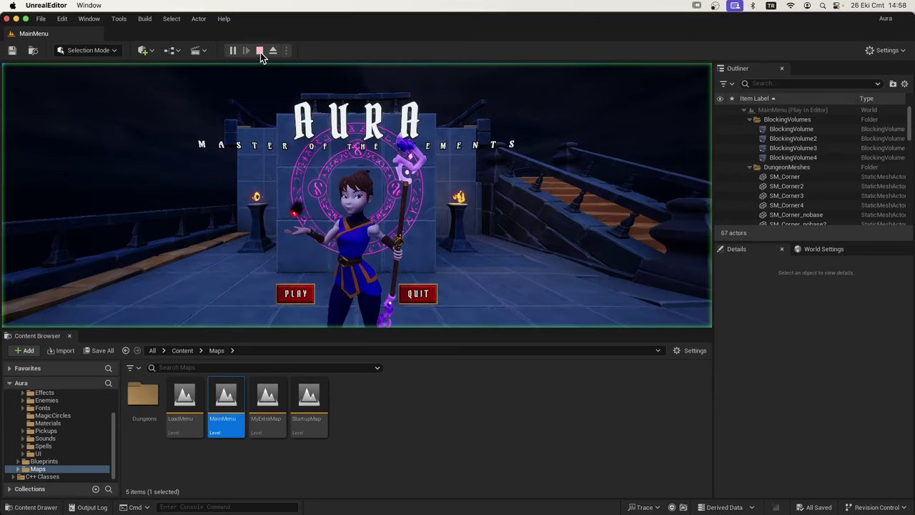
pyautogui.click(294, 299)
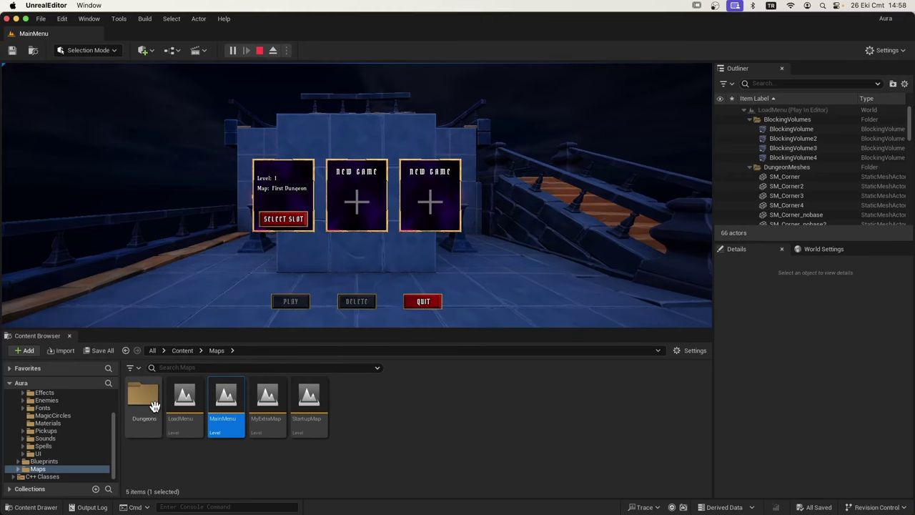
pyautogui.click(293, 223)
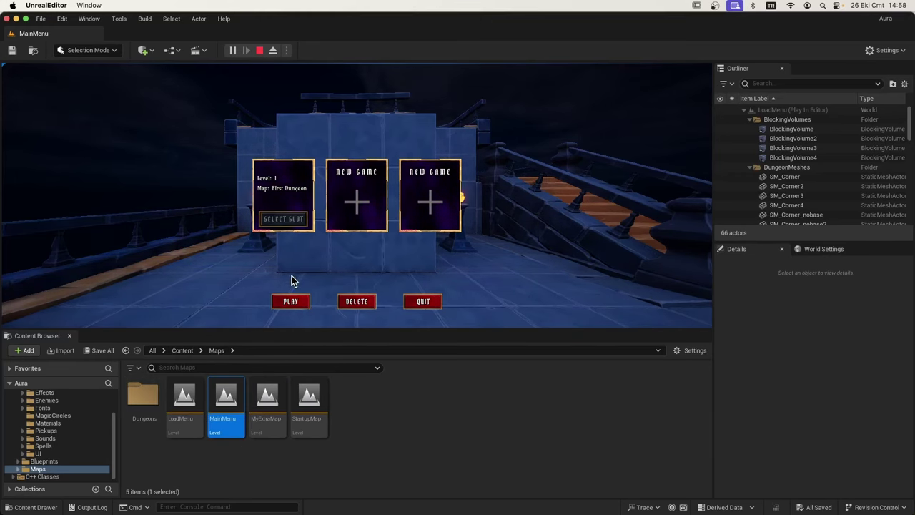
pyautogui.click(294, 304)
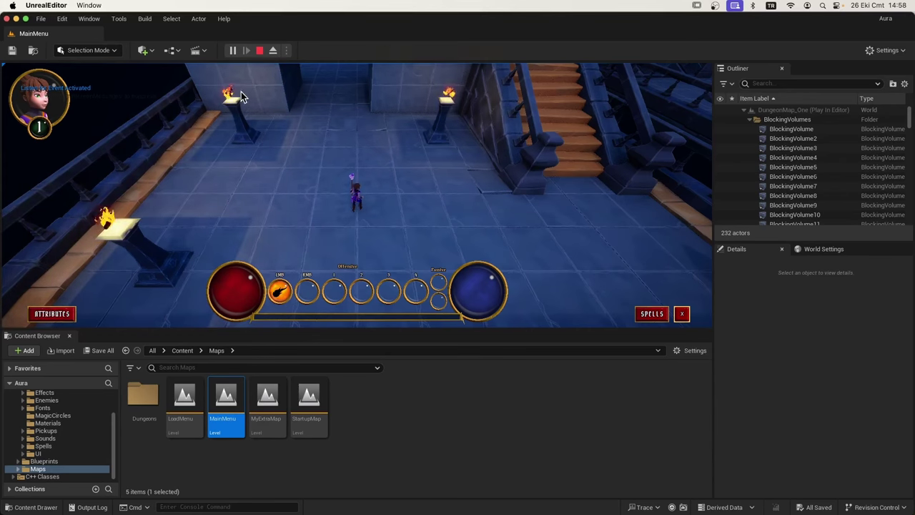
# Step: Eject to orbit the dungeon, end the session, and open the Dungeons maps folder
pyautogui.click(272, 50)
pyautogui.scroll(-5, 345, 201)
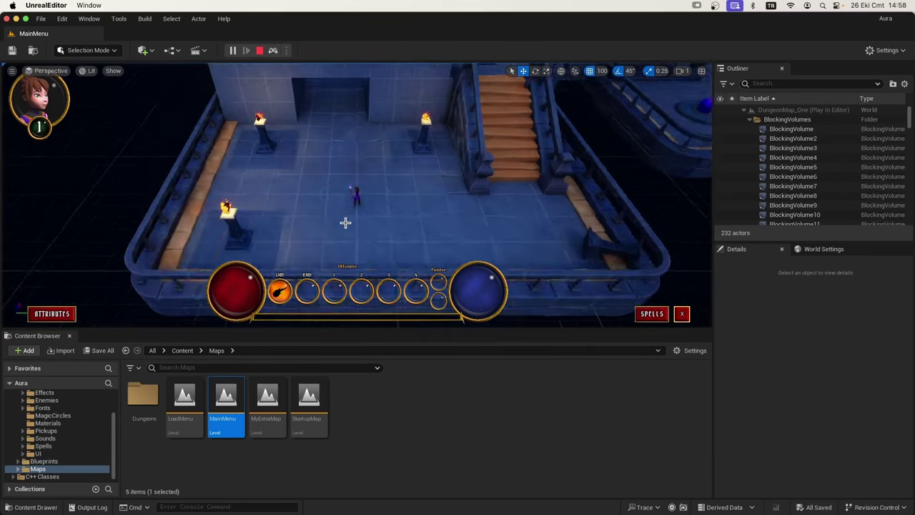
pyautogui.scroll(-5, 345, 201)
pyautogui.scroll(-4, 345, 201)
pyautogui.moveTo(488, 171); pyautogui.dragTo(500, 178, button='right')
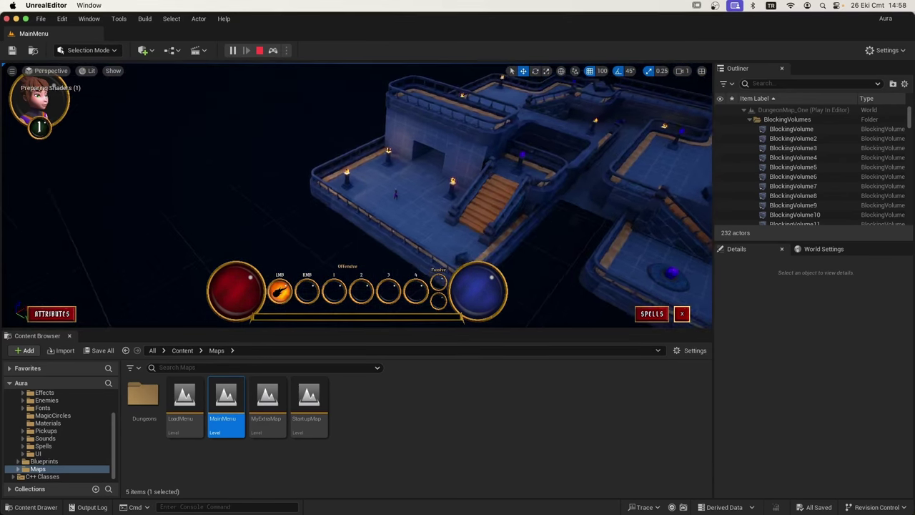
pyautogui.press('Escape')
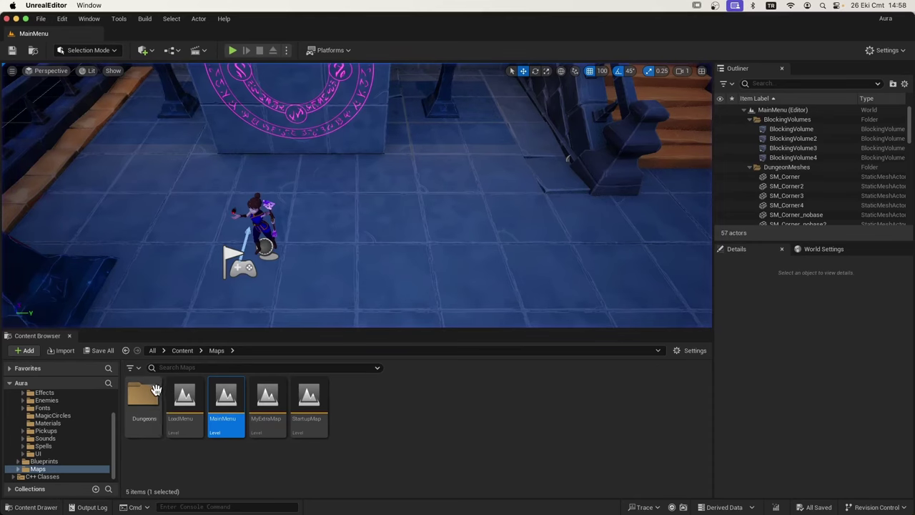
pyautogui.doubleClick(147, 397)
# Step: Open DungeonMap_One, then create a new level from the Basic template
pyautogui.doubleClick(145, 400)
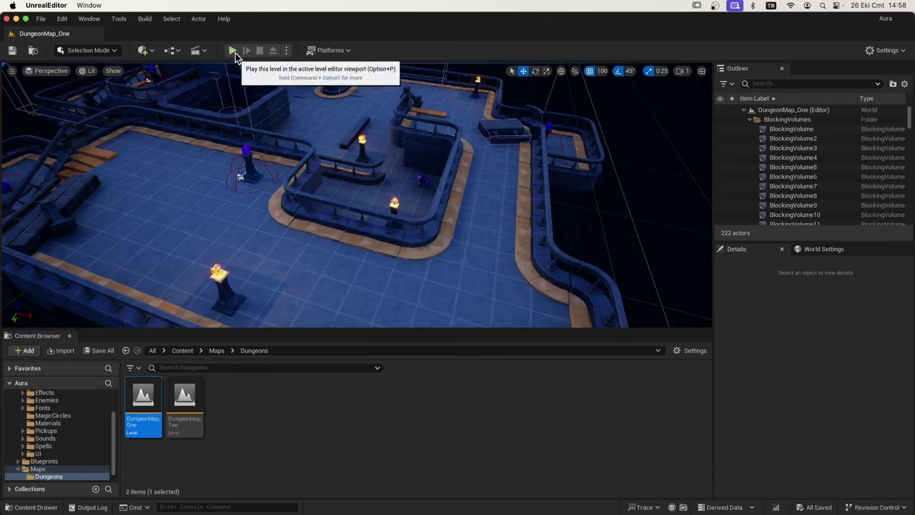
pyautogui.click(216, 351)
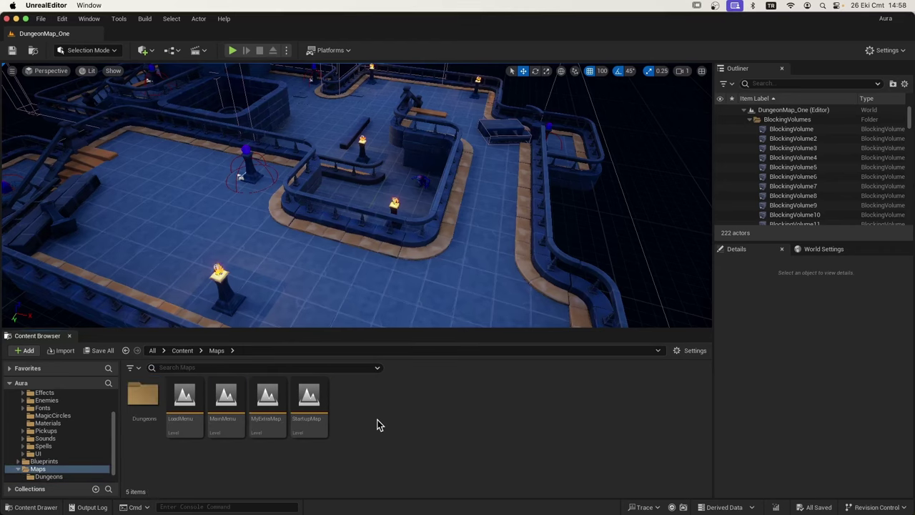
pyautogui.click(41, 19)
pyautogui.click(68, 55)
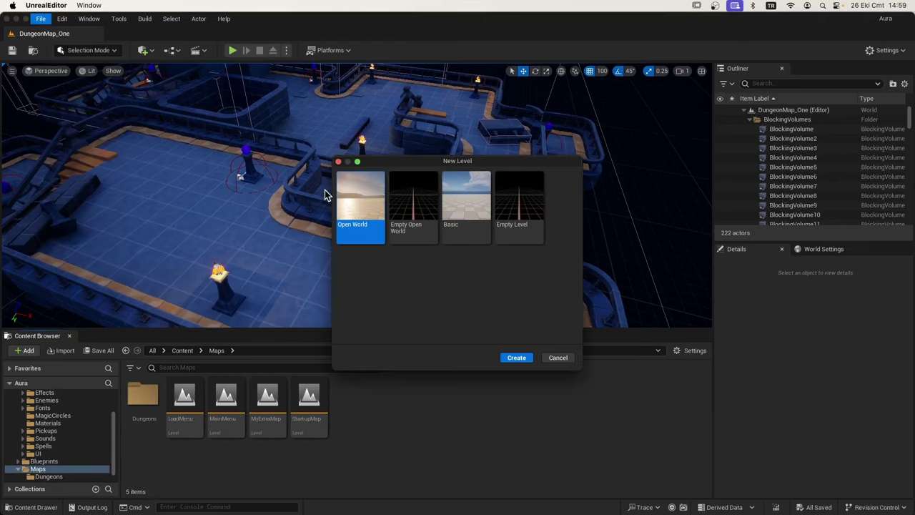
pyautogui.click(467, 202)
pyautogui.click(508, 359)
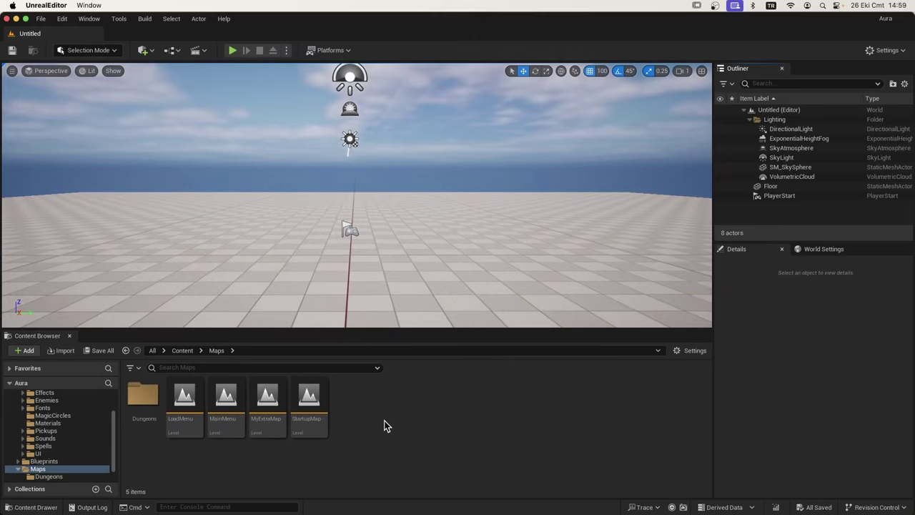
# Step: Save the new level as 'deneme' in the Maps folder
pyautogui.click(40, 19)
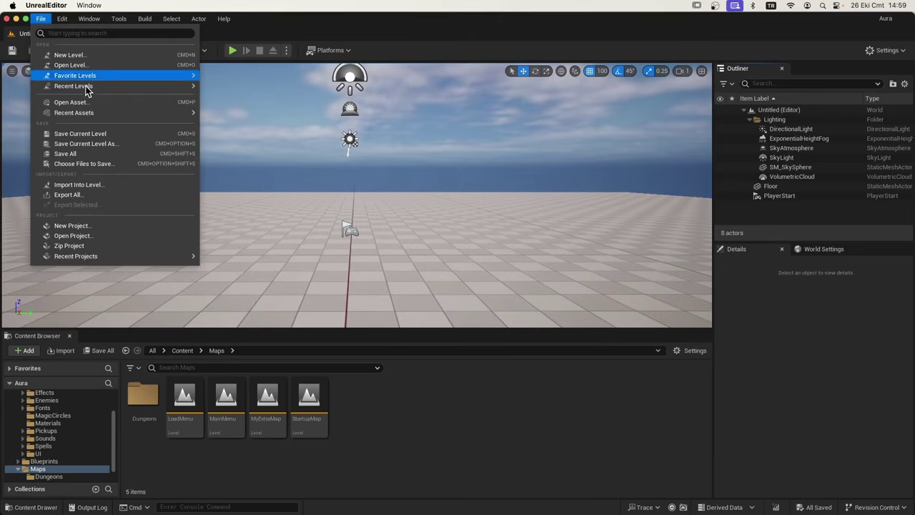
pyautogui.click(86, 145)
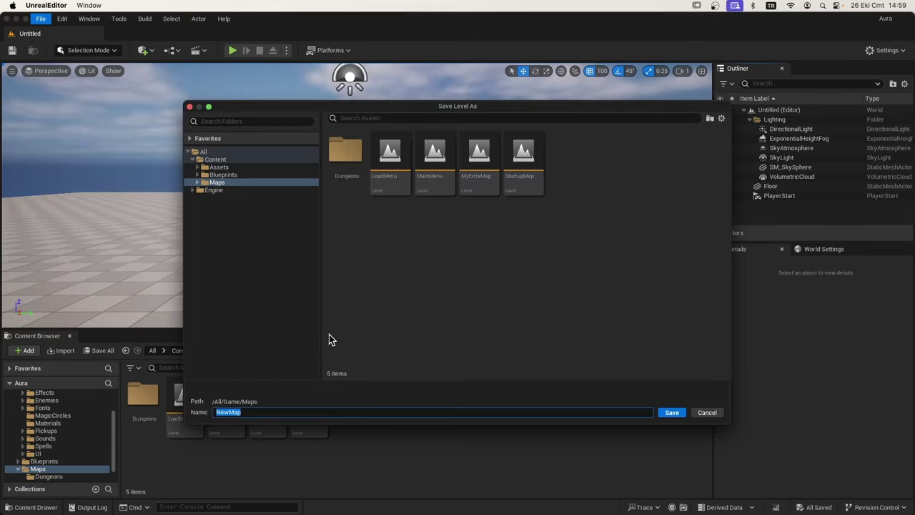
pyautogui.write('eneme')
pyautogui.click(672, 413)
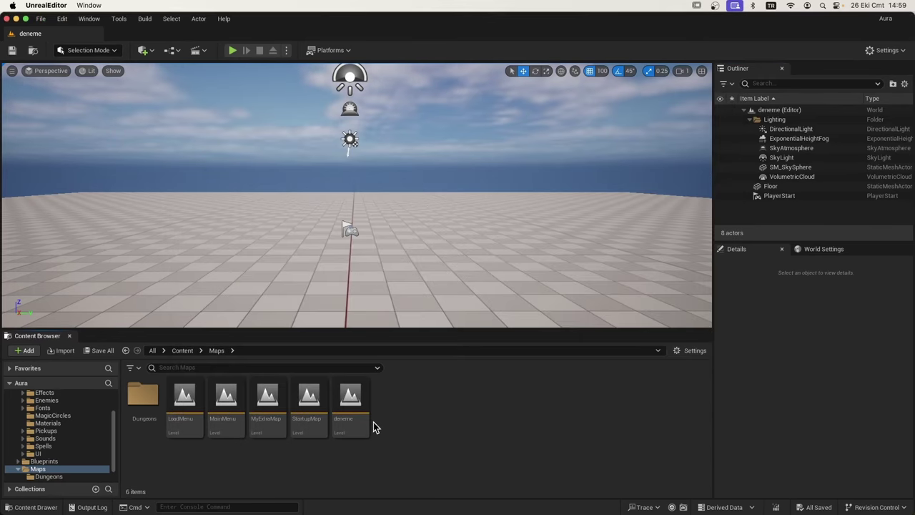
# Step: Delete the Floor actor from the deneme level
pyautogui.click(353, 438)
pyautogui.click(403, 255)
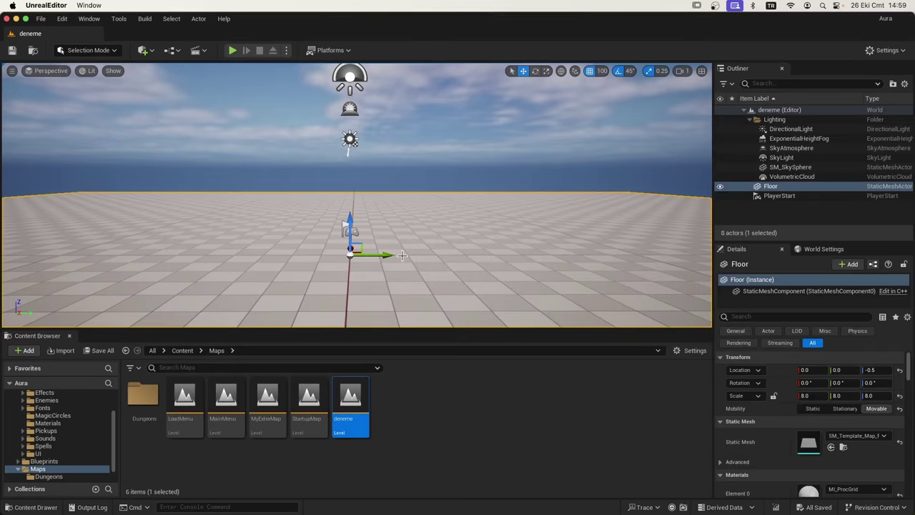
pyautogui.press('Delete')
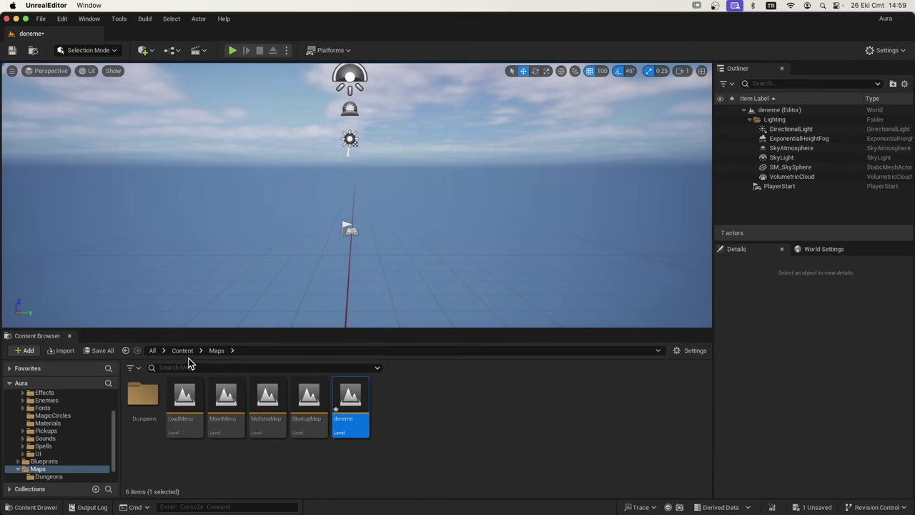
# Step: Browse to Content > Assets > Dungeon and look through its static meshes
pyautogui.click(183, 351)
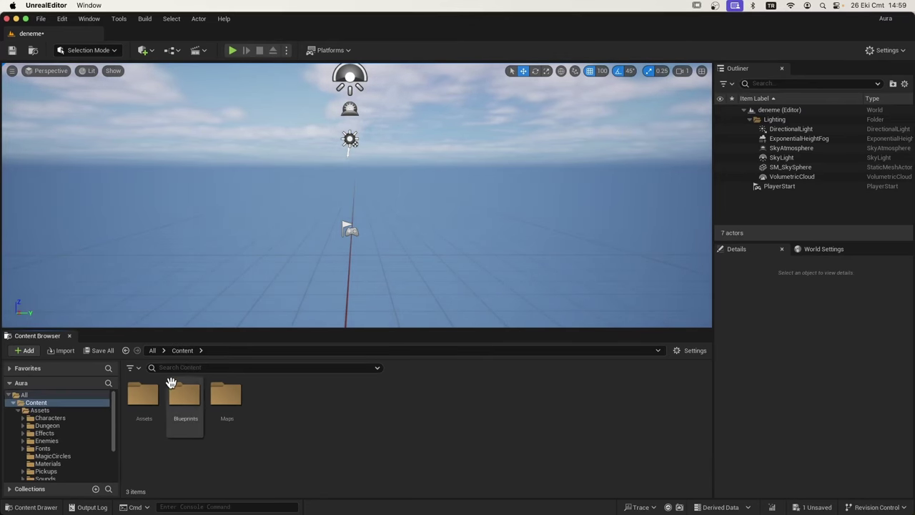
pyautogui.doubleClick(146, 394)
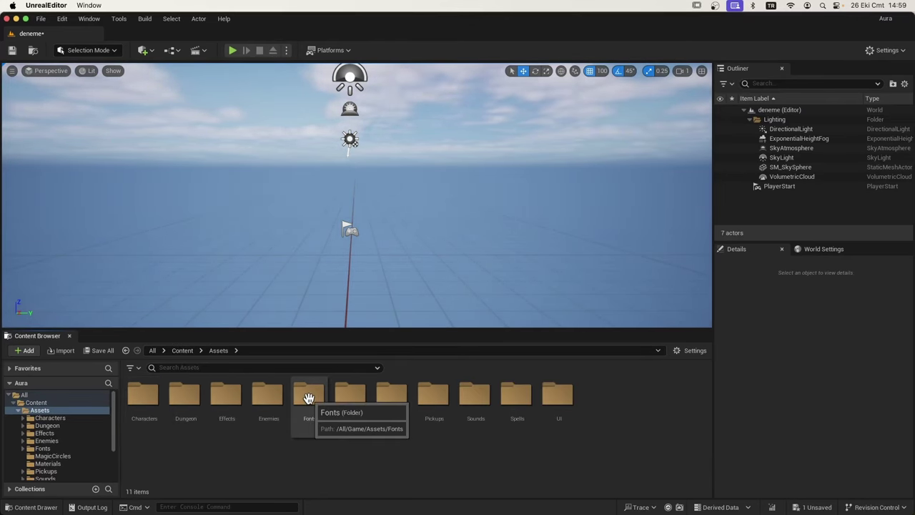
pyautogui.click(192, 396)
pyautogui.doubleClick(192, 396)
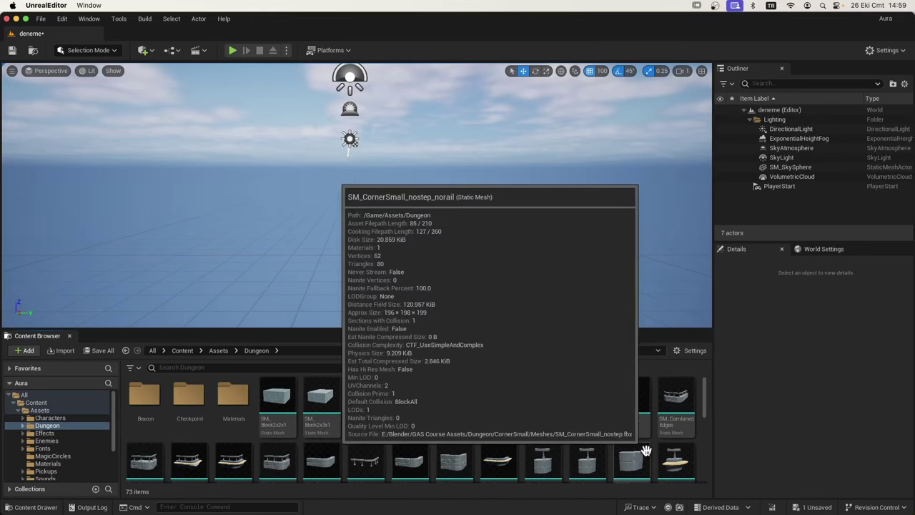
pyautogui.scroll(-1, 498, 419)
pyautogui.scroll(-5, 551, 419)
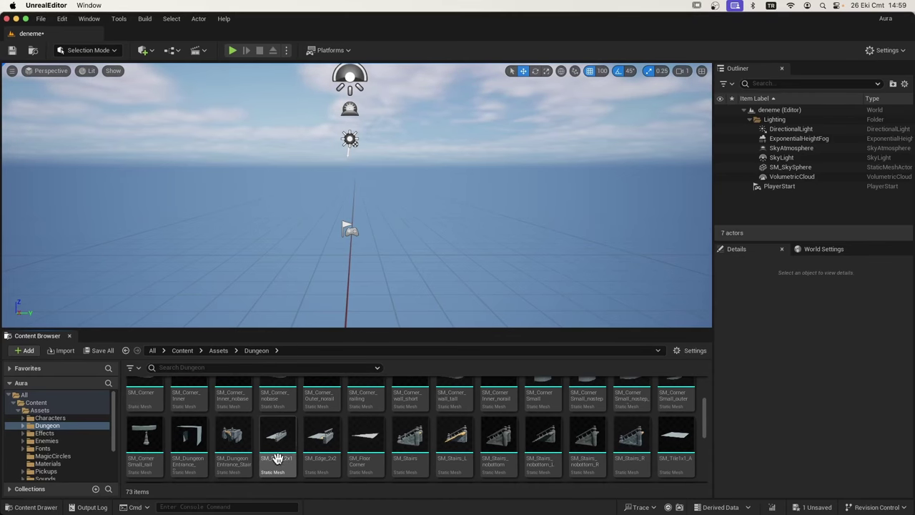
pyautogui.moveTo(314, 456)
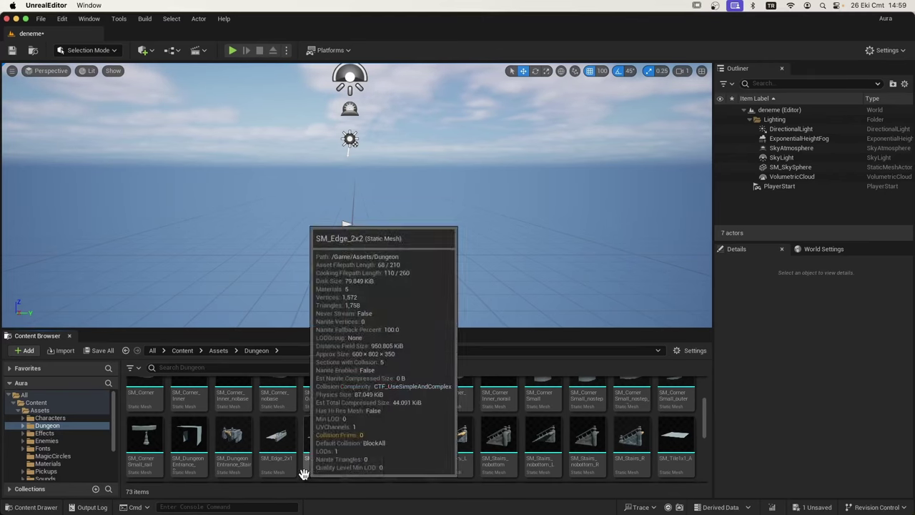
# Step: Place SM_Edge_2x1 in the level at location 0,0,0, undoing an accidental duplicate
pyautogui.moveTo(285, 446)
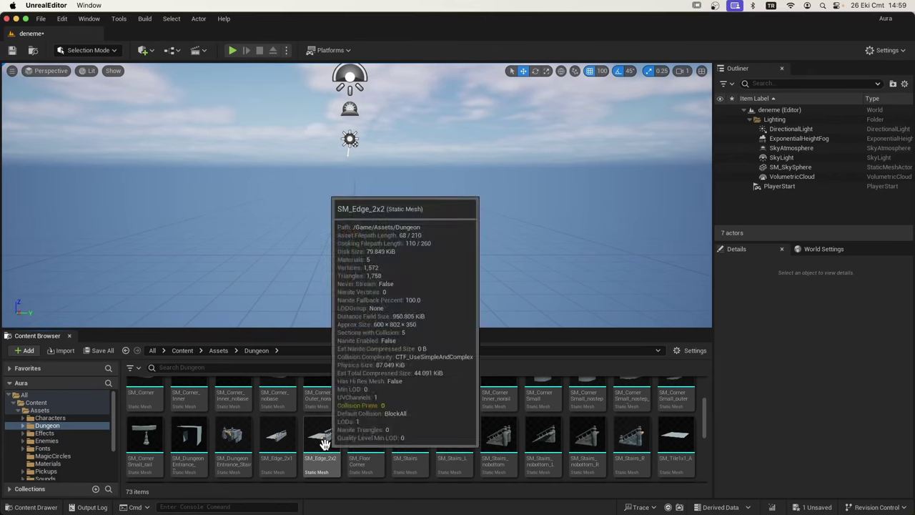
pyautogui.moveTo(279, 439)
pyautogui.mouseDown()
pyautogui.moveTo(332, 240)
pyautogui.moveTo(319, 243)
pyautogui.mouseUp()
pyautogui.scroll(-5, 331, 240)
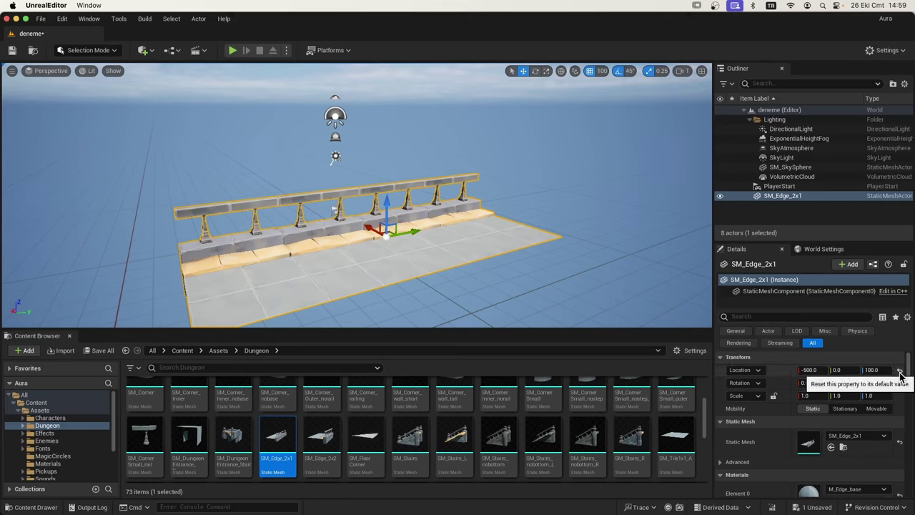
pyautogui.click(900, 372)
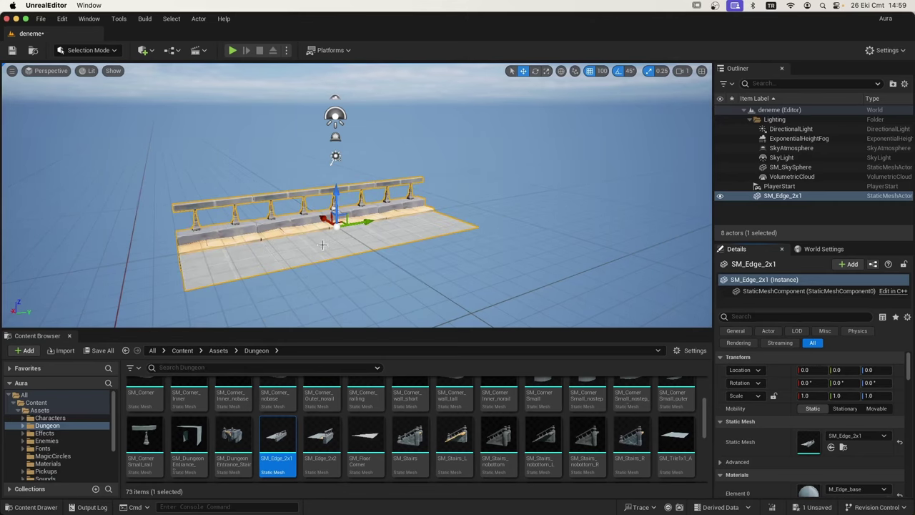
pyautogui.keyDown('alt'); pyautogui.moveTo(331, 229); pyautogui.dragTo(377, 250); pyautogui.keyUp('alt')
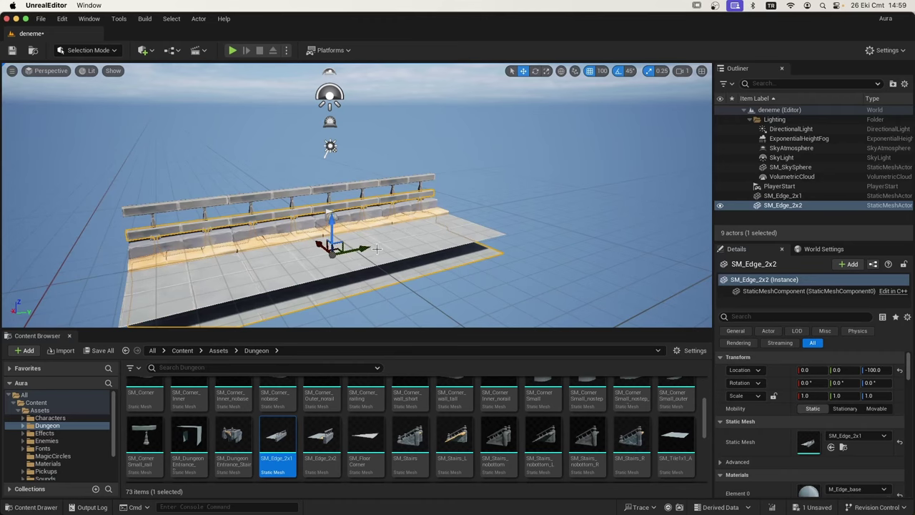
pyautogui.hotkey('ctrl', 'z')
# Step: Inspect the railing piece up close in Unlit view mode, then return to Lit
pyautogui.moveTo(384, 243); pyautogui.dragTo(410, 231)
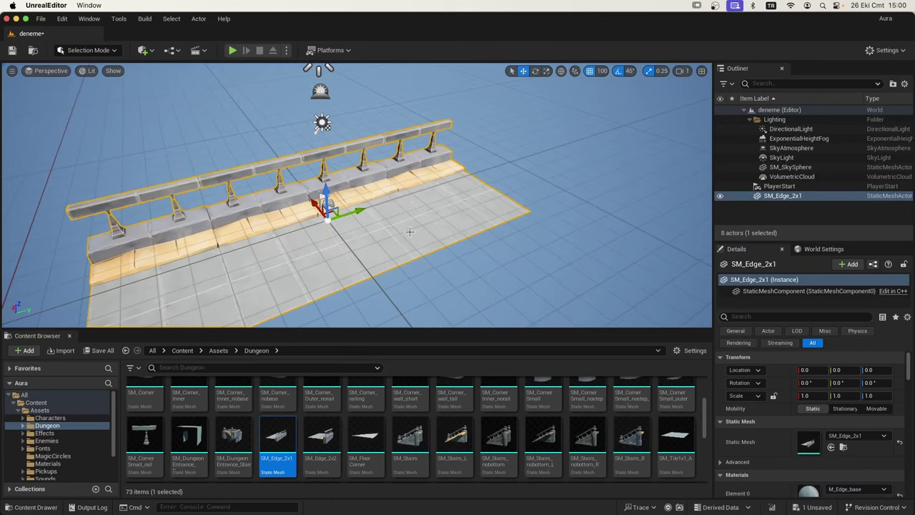
pyautogui.scroll(3, 151, 86)
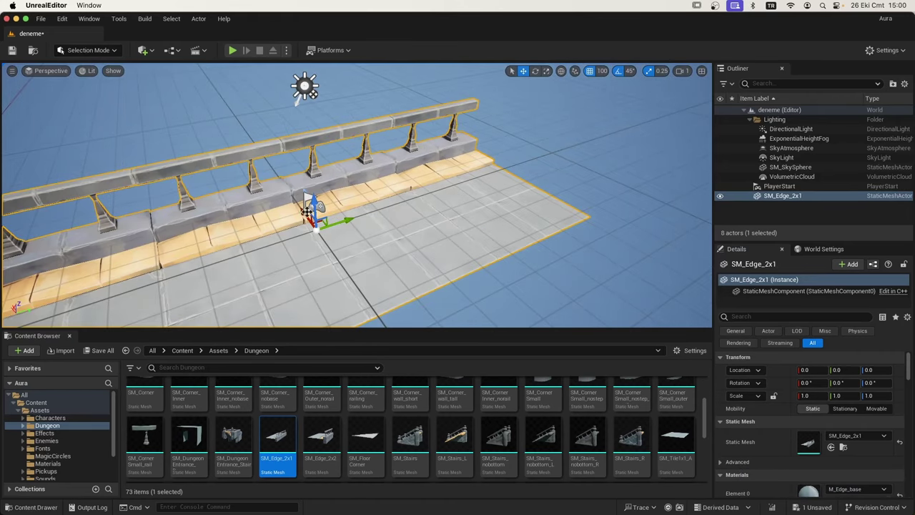
pyautogui.click(92, 76)
pyautogui.click(111, 123)
pyautogui.scroll(2, 424, 259)
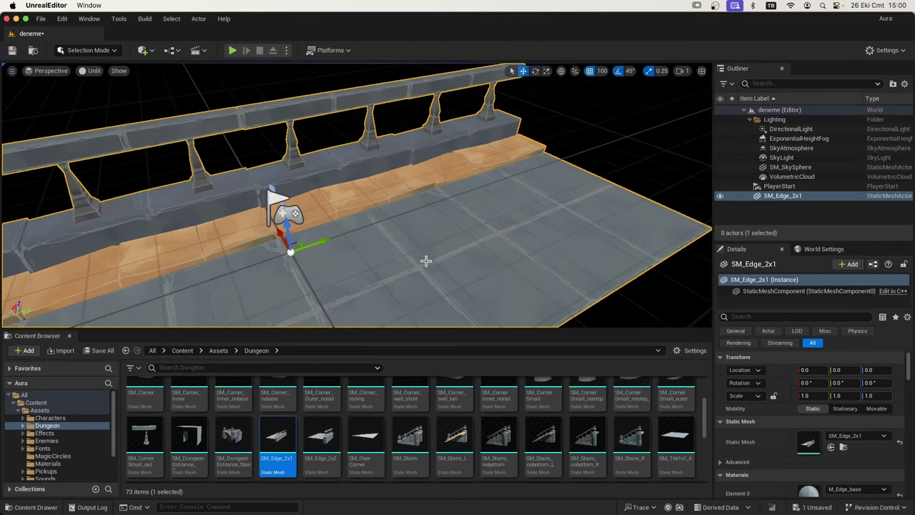
pyautogui.scroll(-2, 404, 235)
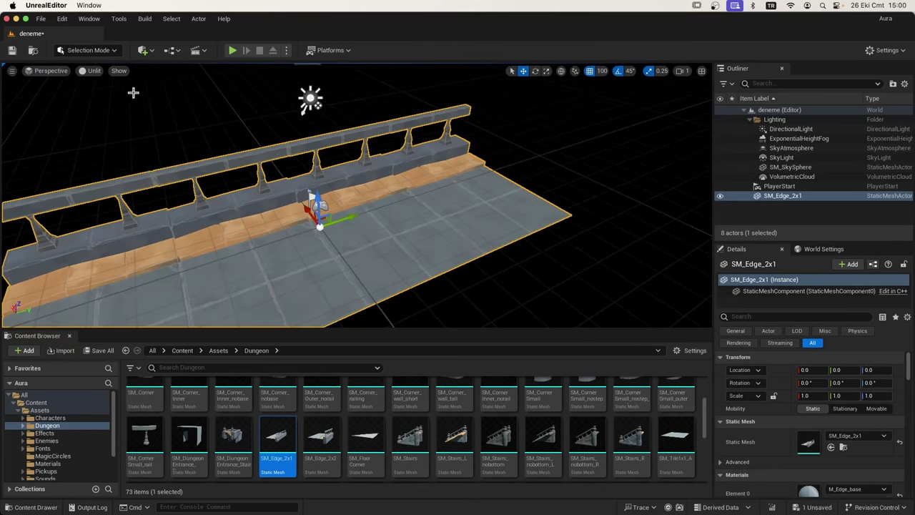
pyautogui.click(96, 73)
pyautogui.click(113, 115)
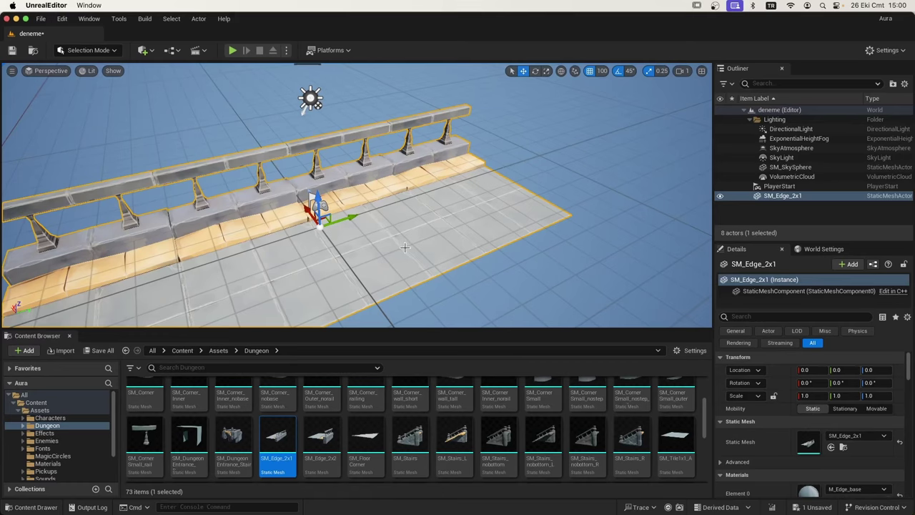
# Step: Widen the outliner and details panels and give the viewport slightly more height
pyautogui.scroll(-2, 405, 247)
pyautogui.scroll(-2, 414, 246)
pyautogui.scroll(-2, 429, 244)
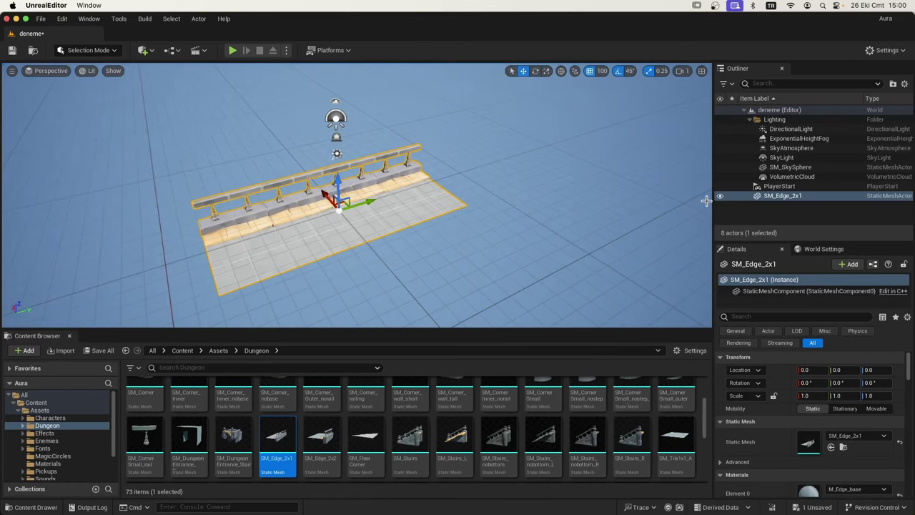
pyautogui.moveTo(713, 196); pyautogui.dragTo(669, 206)
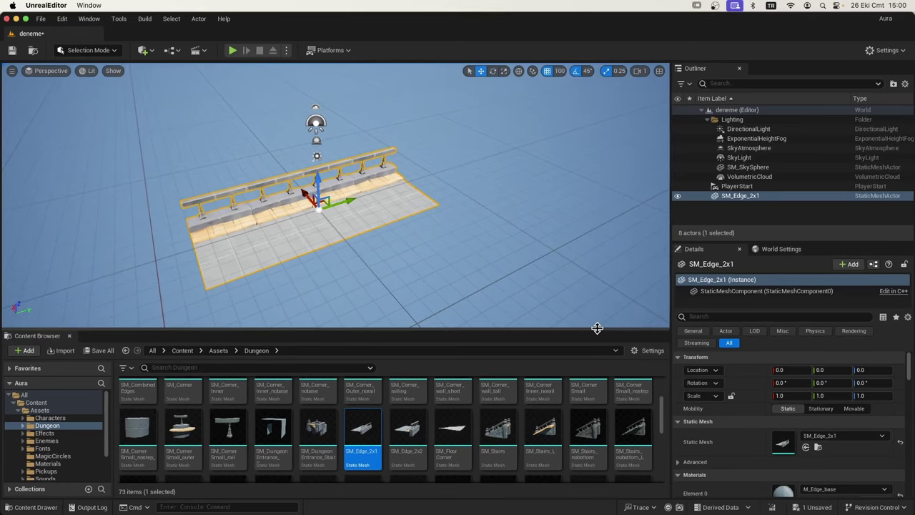
pyautogui.moveTo(596, 330); pyautogui.dragTo(596, 347)
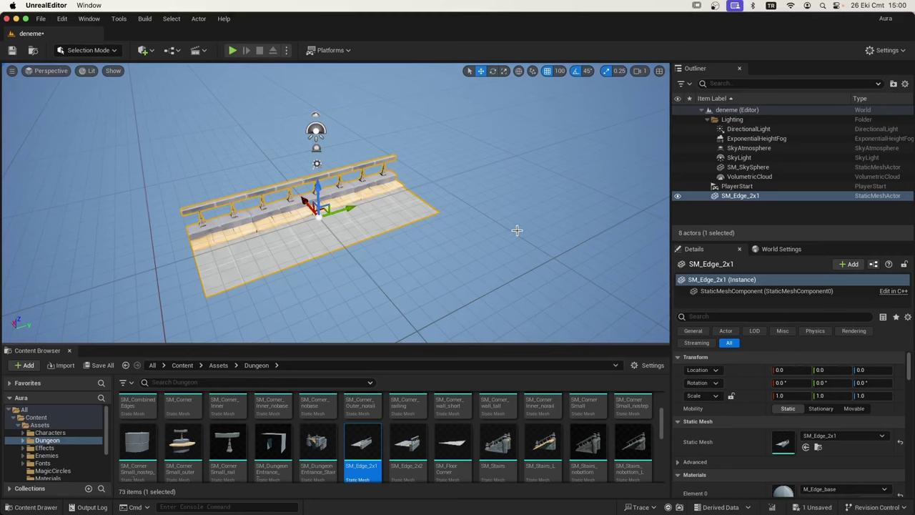
# Step: Set the DirectionalLight intensity to 1.0 lux, then collapse the Lighting folder
pyautogui.click(748, 129)
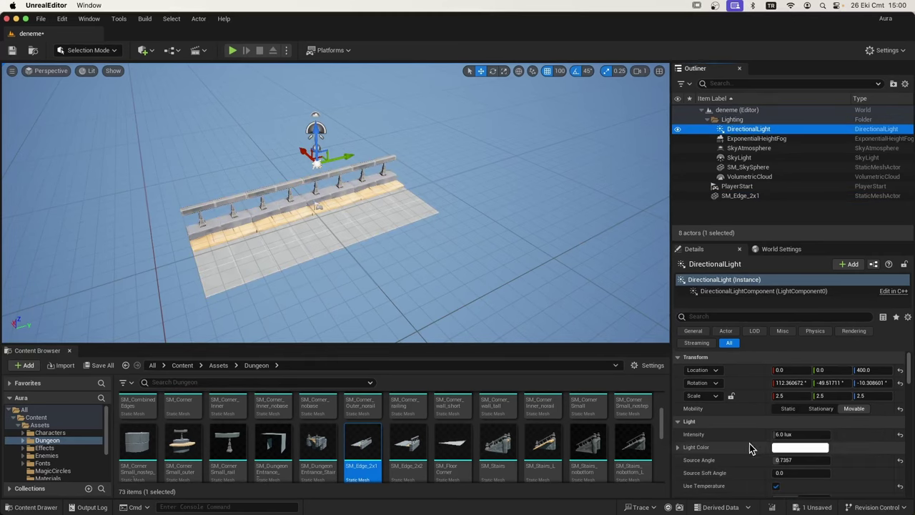
pyautogui.click(800, 434)
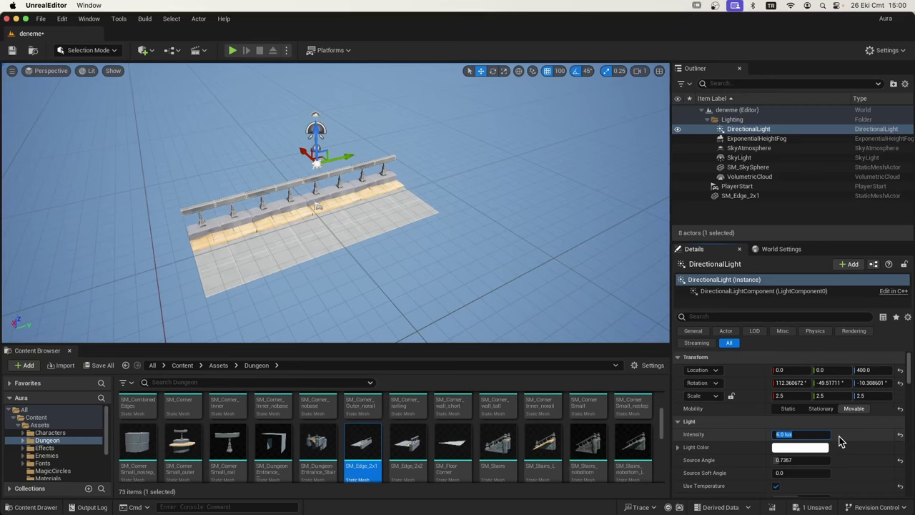
pyautogui.write('1')
pyautogui.press('Return')
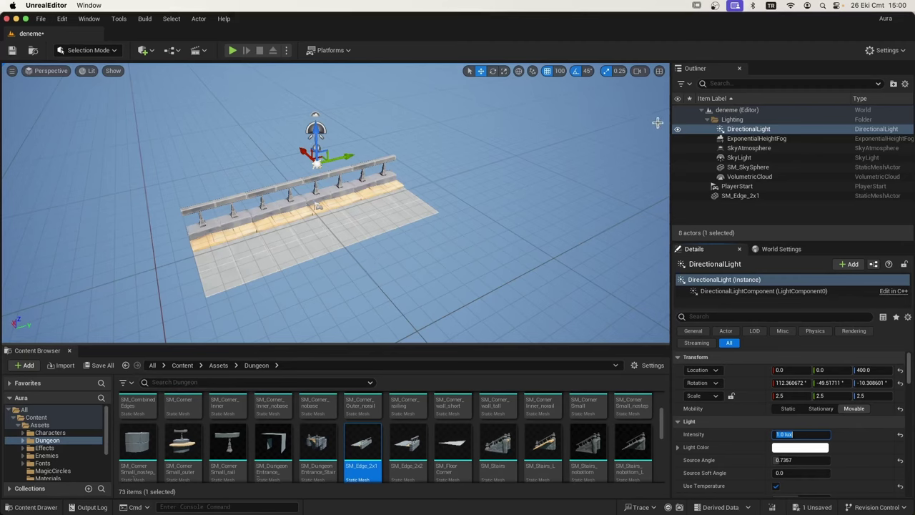
pyautogui.click(707, 119)
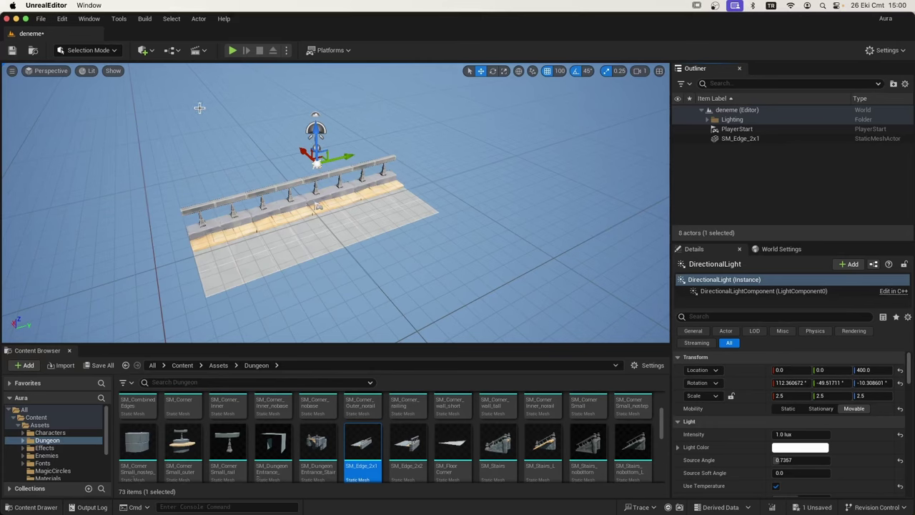
# Step: Add a PostProcessVolume to the level and reset its location to the origin
pyautogui.click(142, 55)
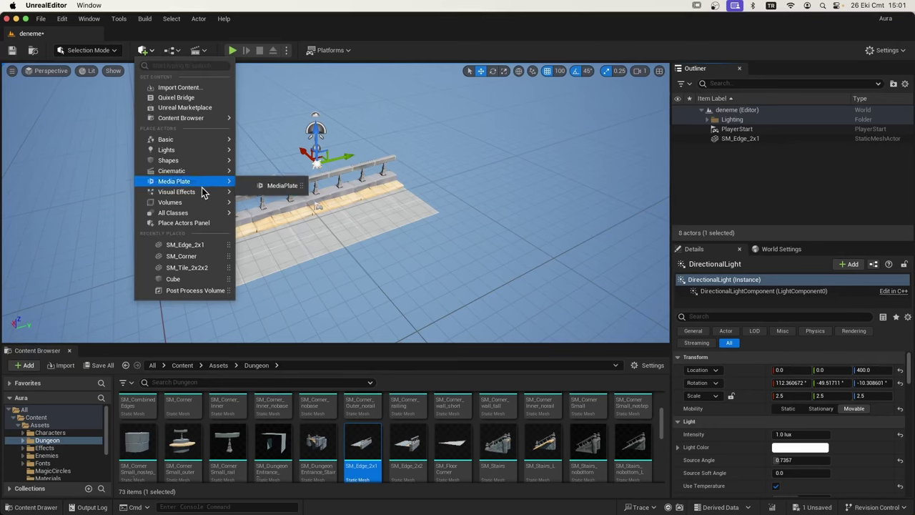
pyautogui.moveTo(200, 195)
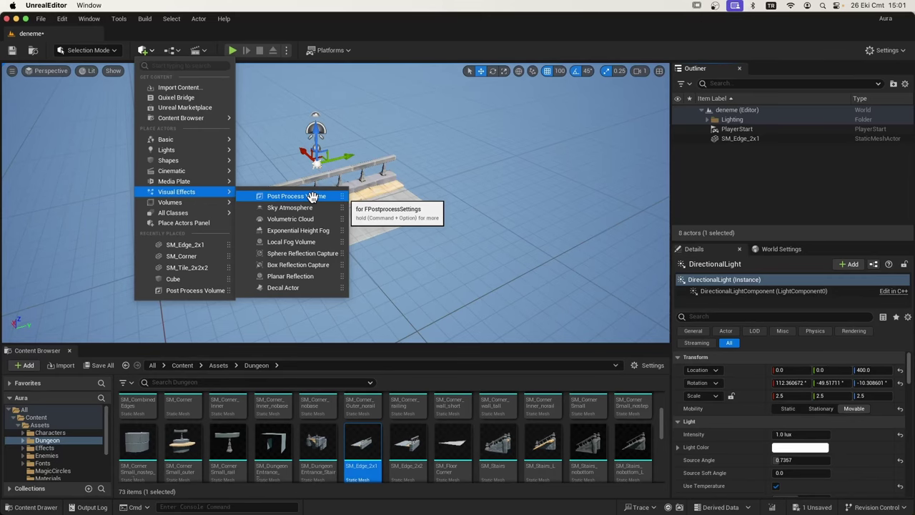
pyautogui.click(312, 197)
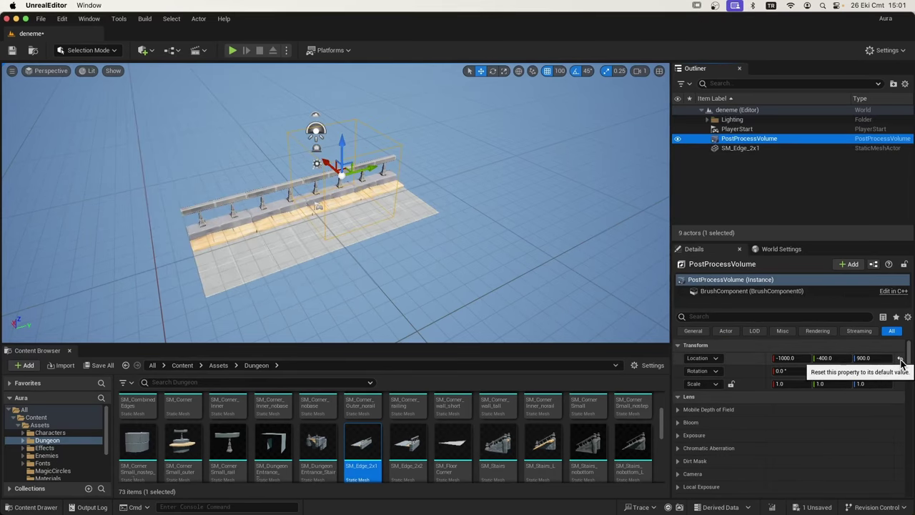
pyautogui.click(900, 359)
pyautogui.scroll(5, 325, 241)
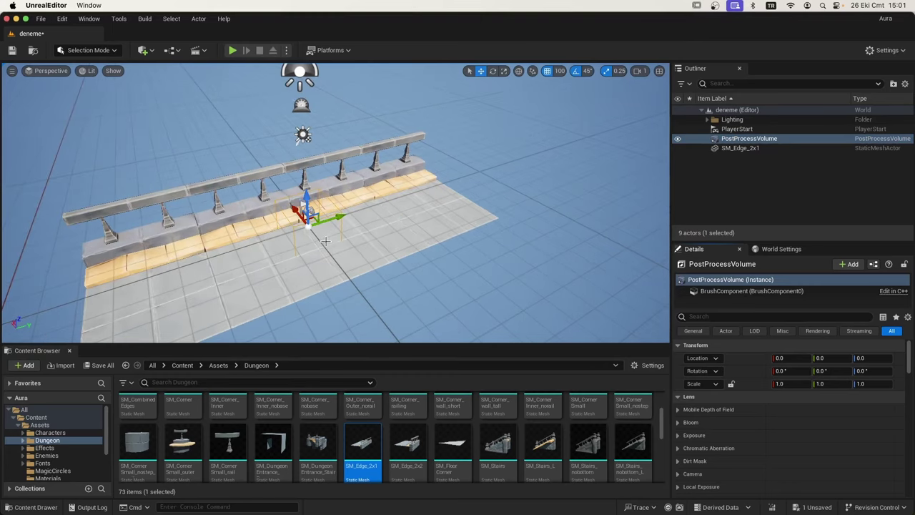
pyautogui.scroll(-3, 323, 237)
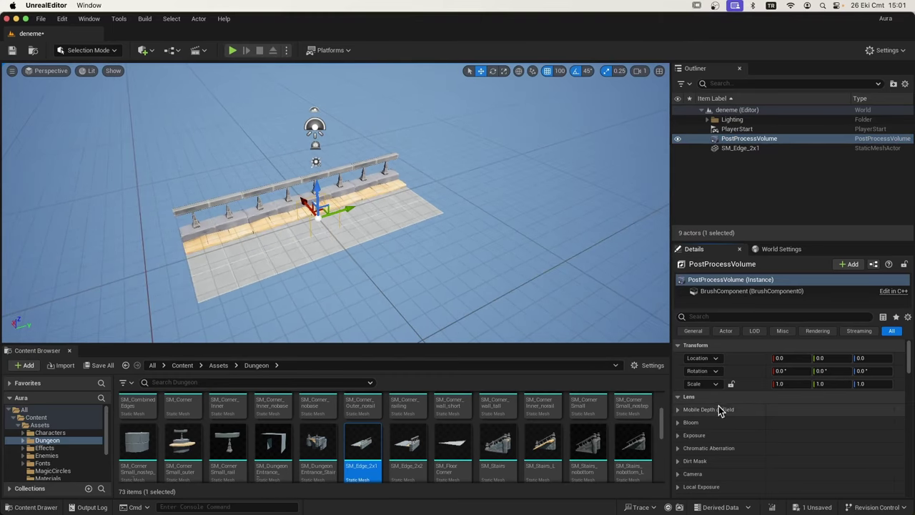
# Step: Scale the volume to 5.0 on X, Y and Z, checking it encloses the railing
pyautogui.click(797, 384)
pyautogui.write('5')
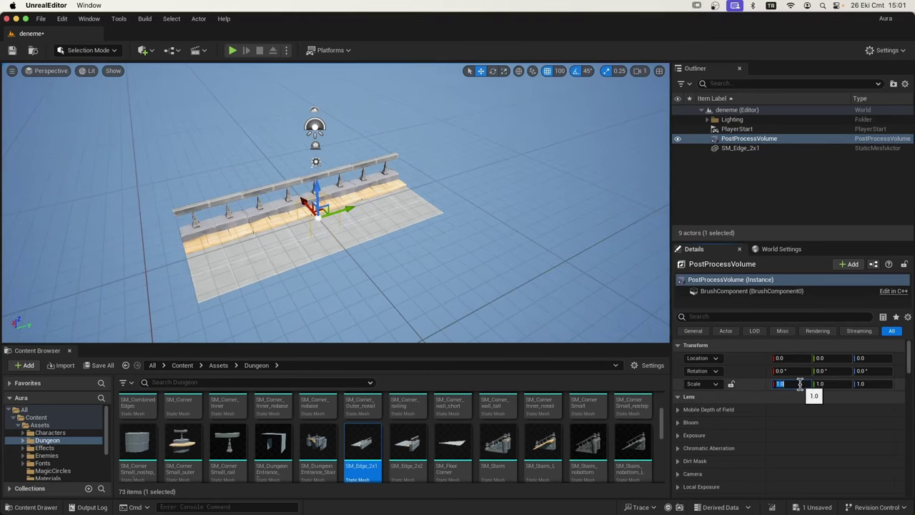
pyautogui.click(827, 384)
pyautogui.write('5')
pyautogui.click(872, 384)
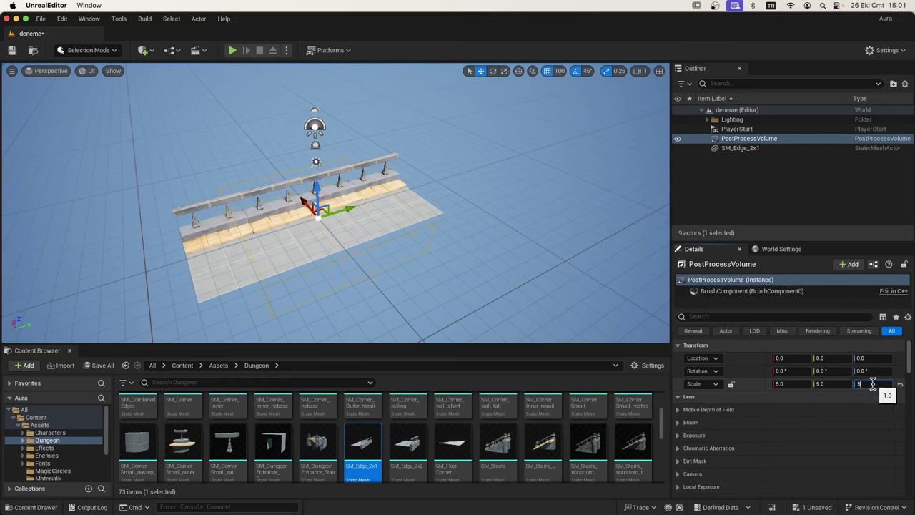
pyautogui.write('5')
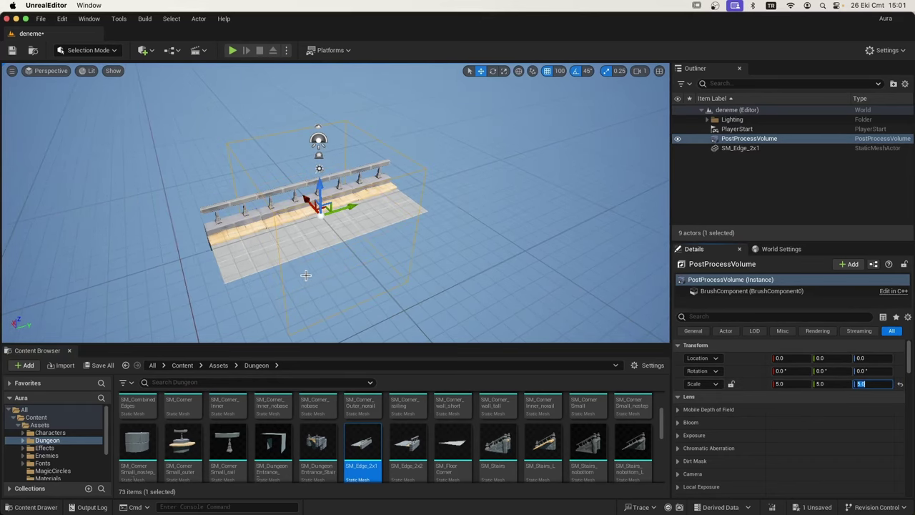
pyautogui.scroll(2, 307, 271)
pyautogui.scroll(3, 339, 225)
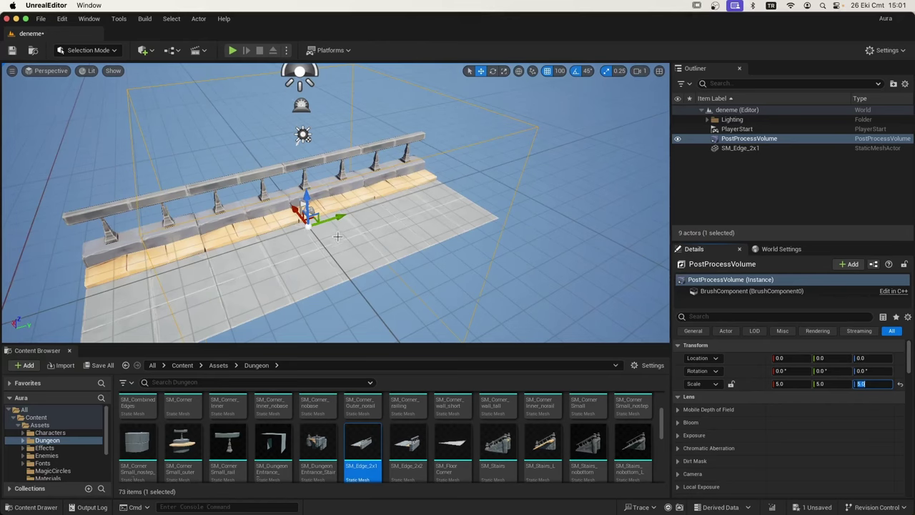
pyautogui.moveTo(337, 236)
pyautogui.keyDown('alt'); pyautogui.mouseDown()
pyautogui.moveTo(279, 249)
pyautogui.moveTo(304, 246)
pyautogui.moveTo(286, 239)
pyautogui.mouseUp(); pyautogui.keyUp('alt')
pyautogui.scroll(2, 286, 240)
pyautogui.scroll(3, 339, 243)
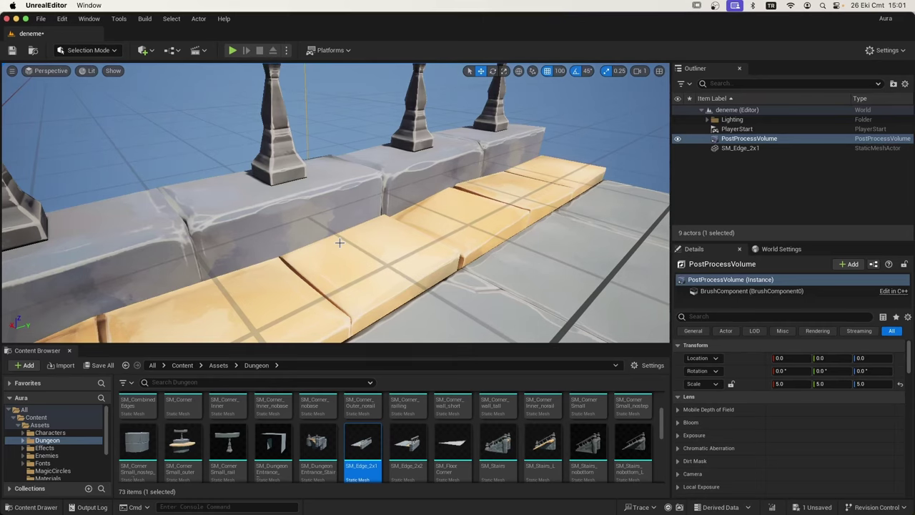
pyautogui.scroll(-3, 340, 243)
pyautogui.scroll(-2, 339, 243)
pyautogui.scroll(-1, 339, 244)
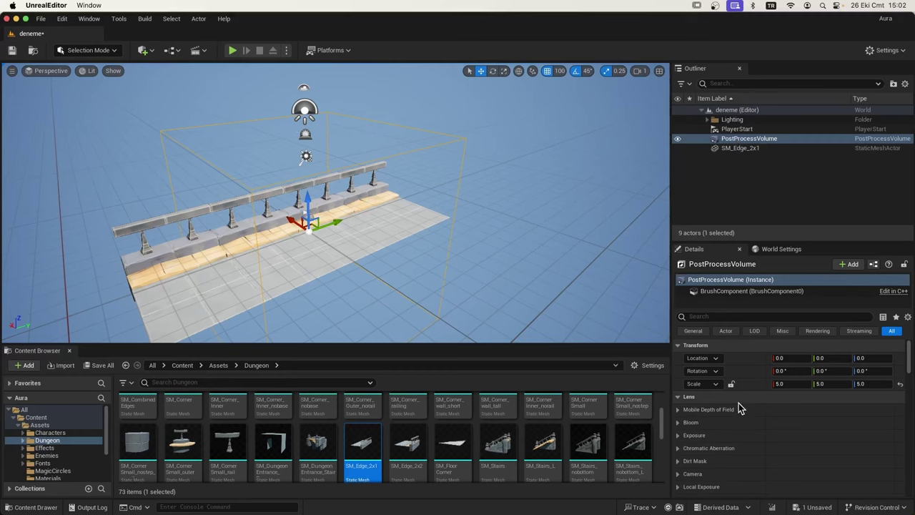
# Step: Filter the volume's Details by 'ev' and enable the Min and Max EV100 overrides
pyautogui.click(730, 317)
pyautogui.write('ev')
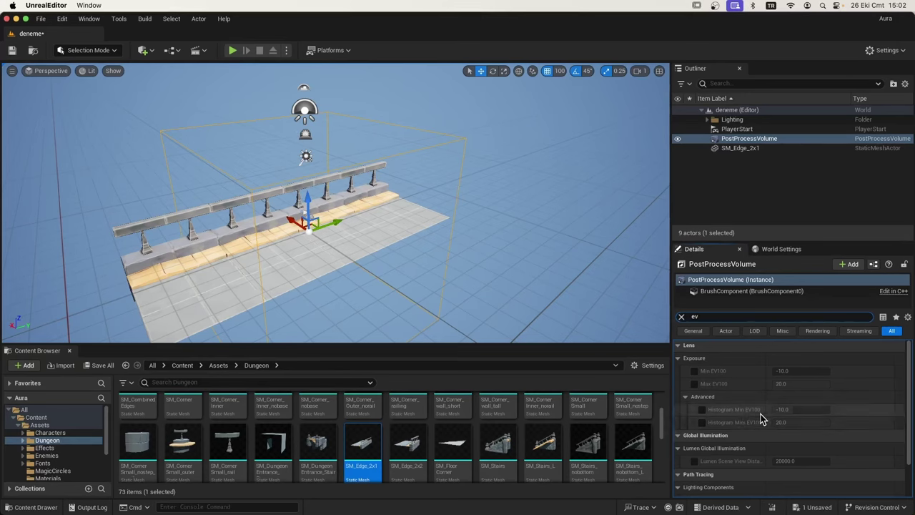
pyautogui.click(695, 371)
pyautogui.click(694, 383)
# Step: Set both Min EV100 and Max EV100 to 0.0
pyautogui.click(811, 371)
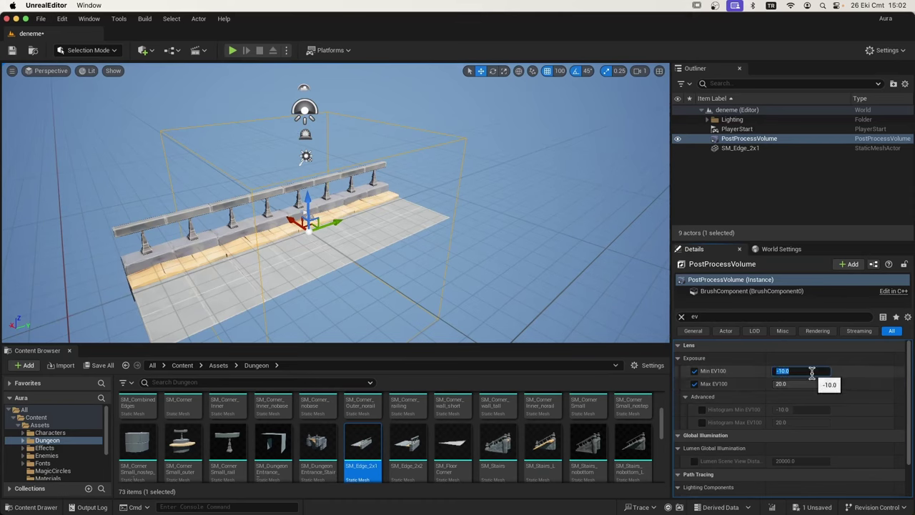
pyautogui.write('0')
pyautogui.click(808, 384)
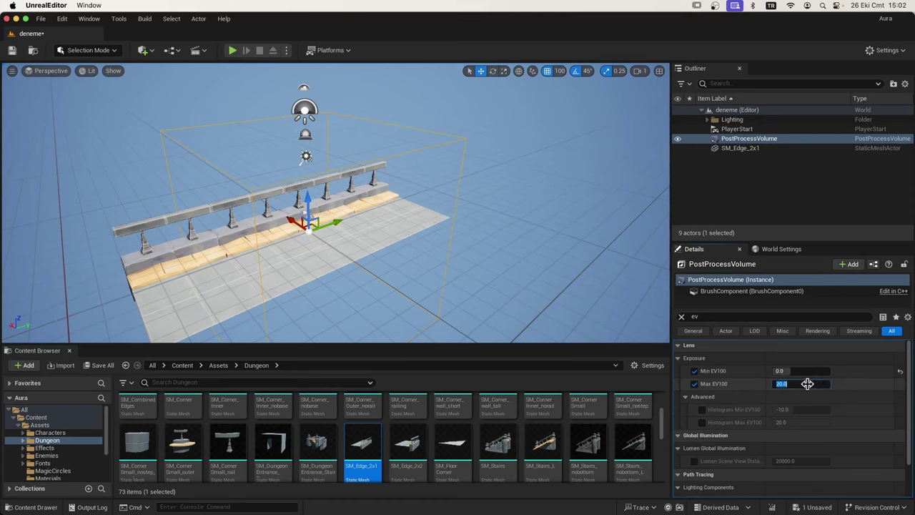
pyautogui.write('0')
pyautogui.press('Return')
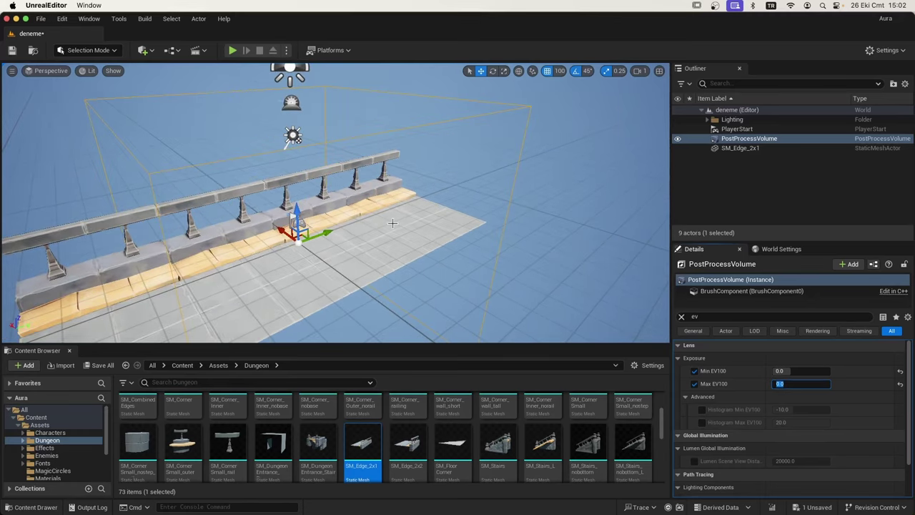
pyautogui.scroll(5, 266, 231)
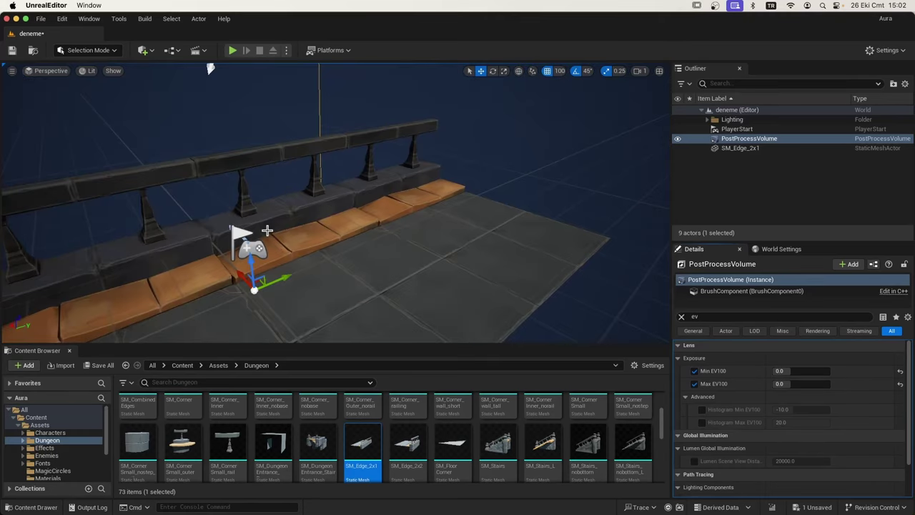
pyautogui.scroll(-5, 268, 232)
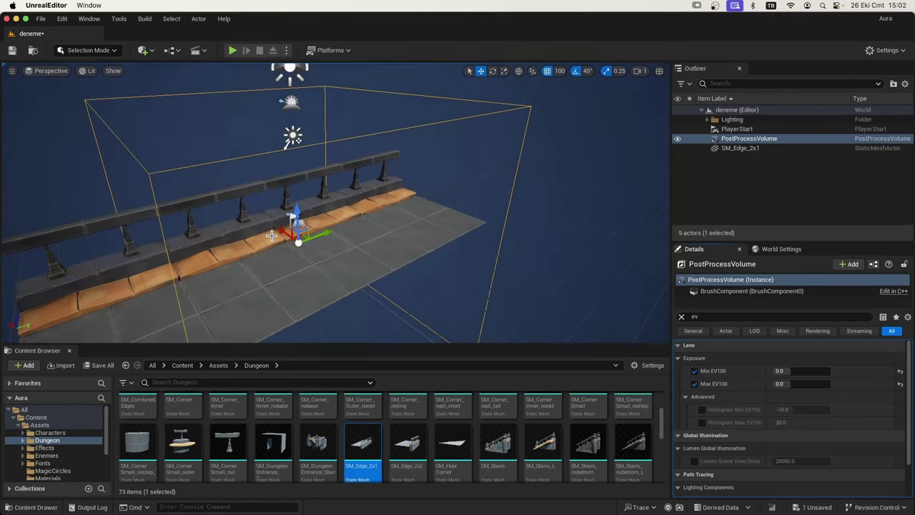
pyautogui.scroll(-3, 272, 237)
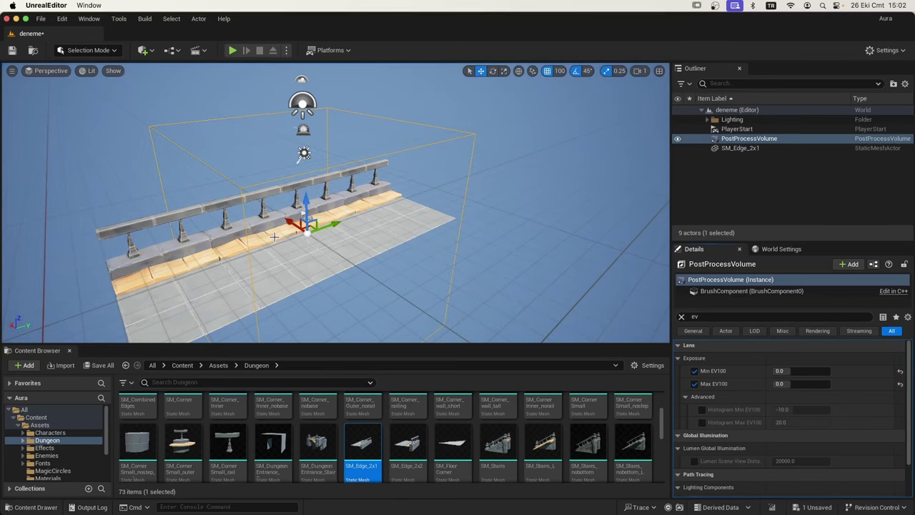
pyautogui.scroll(2, 292, 235)
pyautogui.scroll(2, 292, 235)
pyautogui.scroll(3, 292, 235)
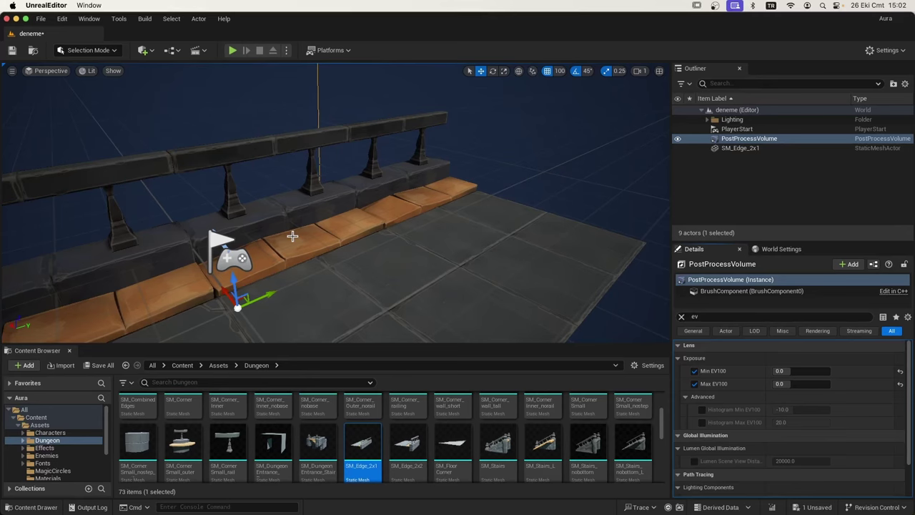
pyautogui.scroll(-7, 293, 235)
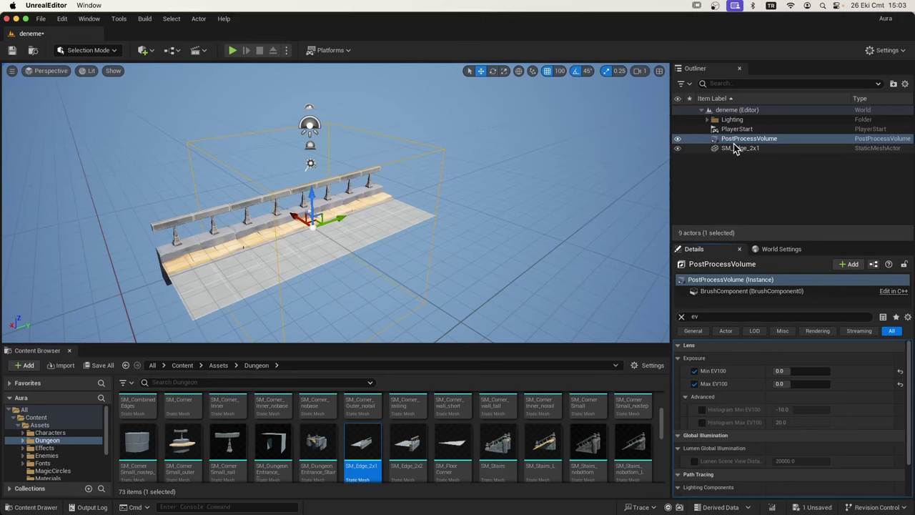
# Step: Search 'infinite', tick Infinite Extent (Unbound) on the volume, then clear the search
pyautogui.click(682, 317)
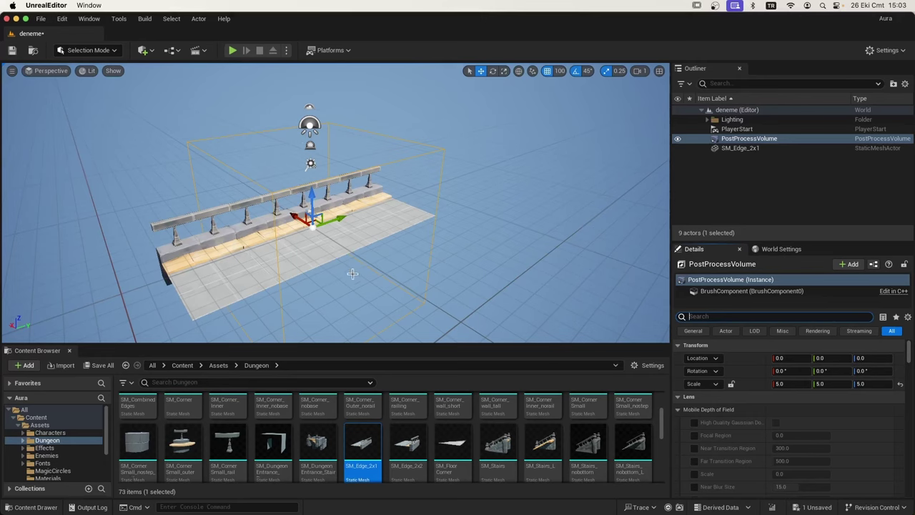
pyautogui.click(729, 317)
pyautogui.write('infinite')
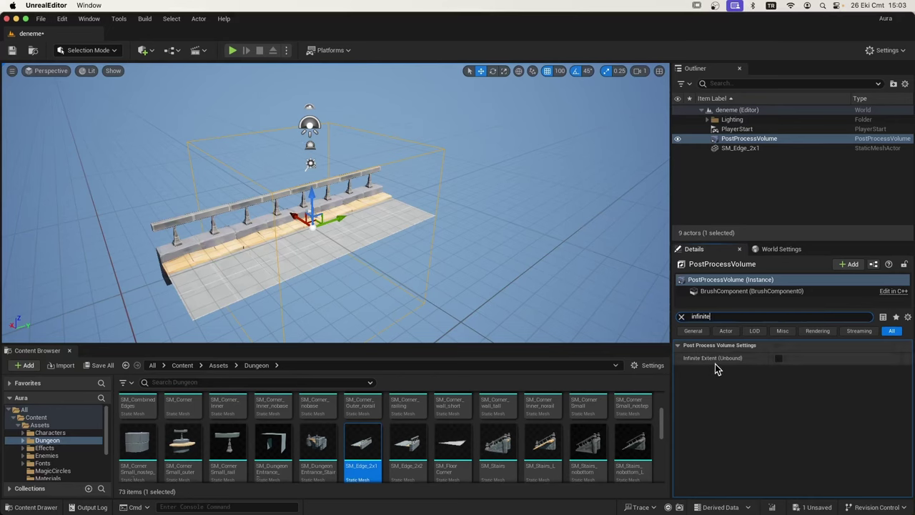
pyautogui.click(778, 358)
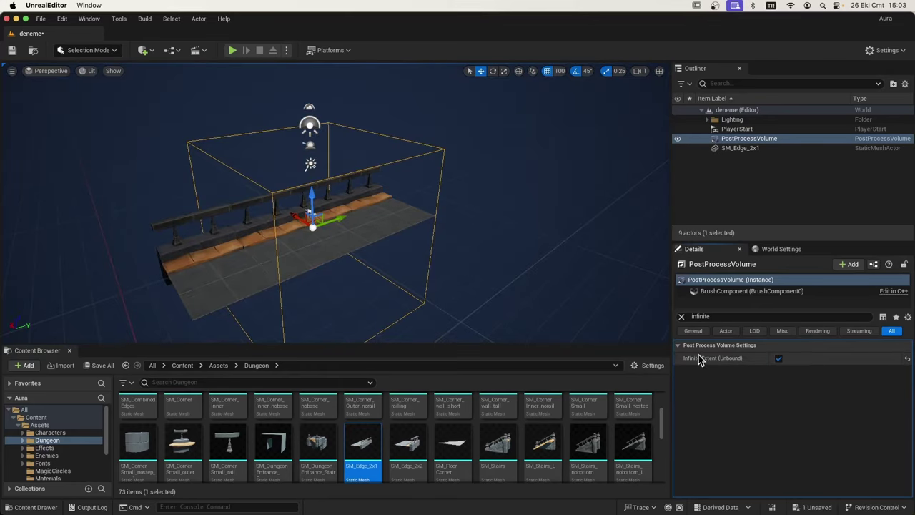
pyautogui.click(681, 316)
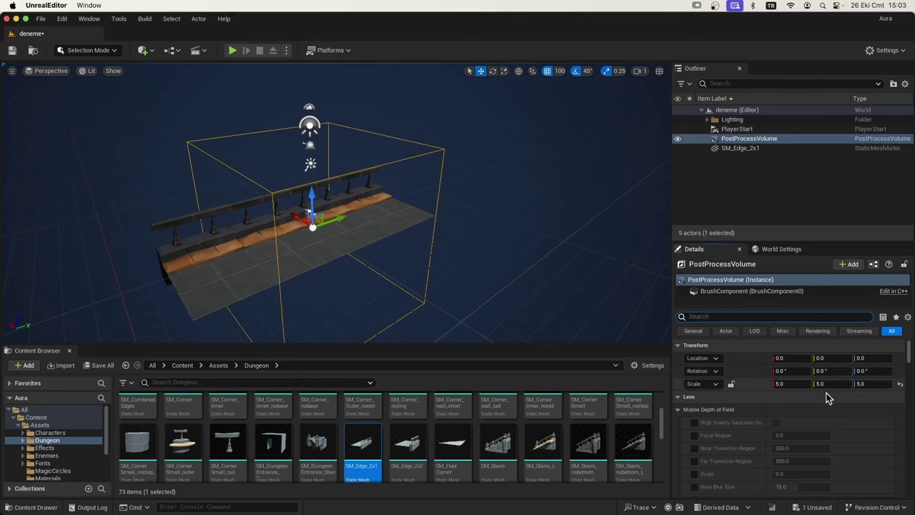
# Step: Reset the PostProcessVolume's scale to 1 and set its Location Z to 10000
pyautogui.click(901, 387)
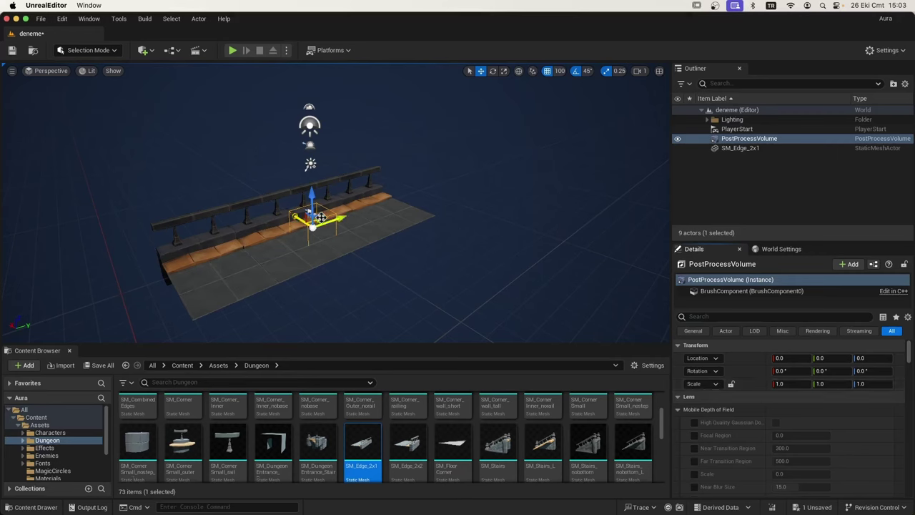
pyautogui.scroll(3, 321, 218)
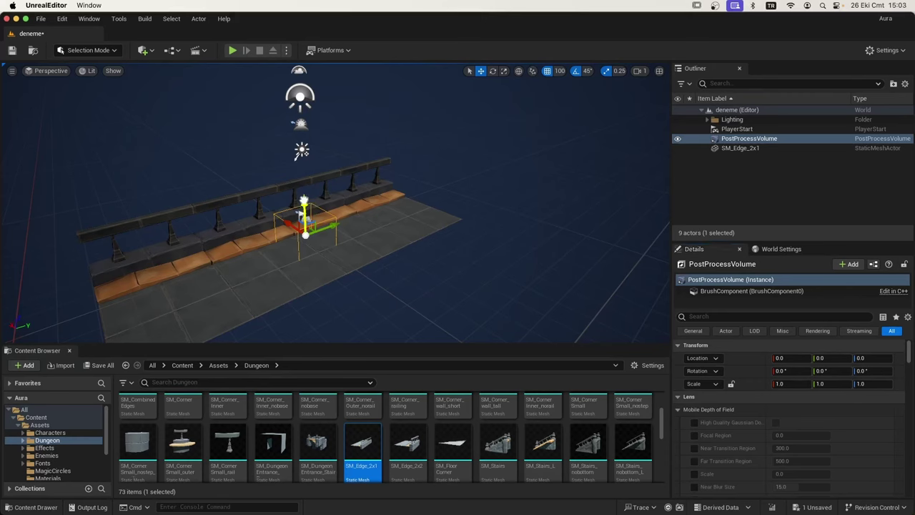
pyautogui.moveTo(300, 195); pyautogui.dragTo(310, 97)
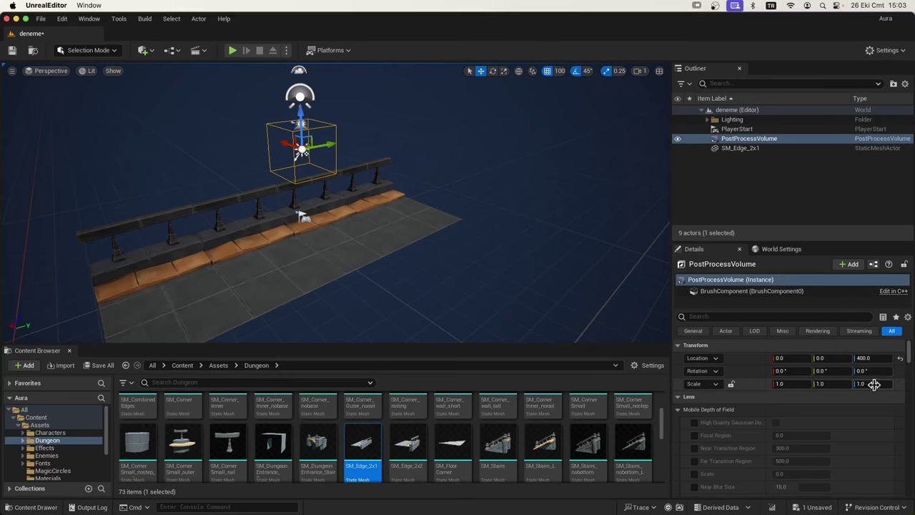
pyautogui.click(878, 357)
pyautogui.write('10000')
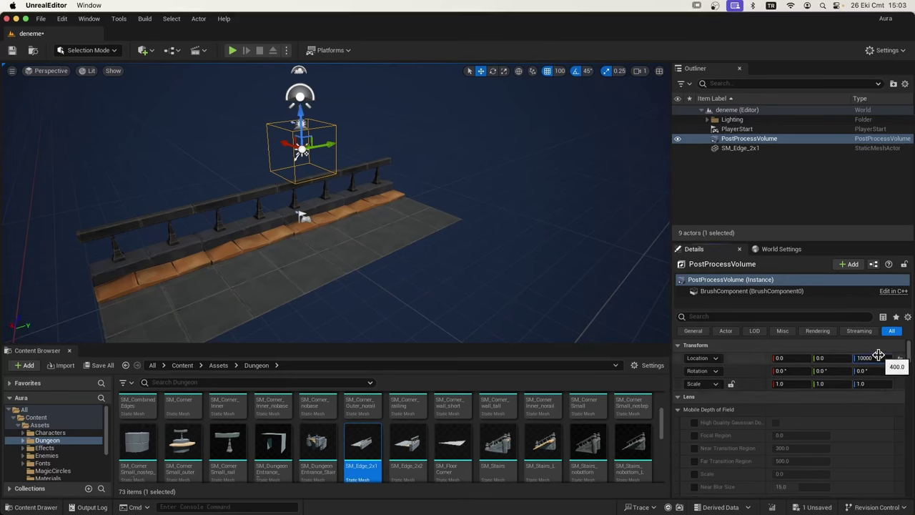
pyautogui.press('Return')
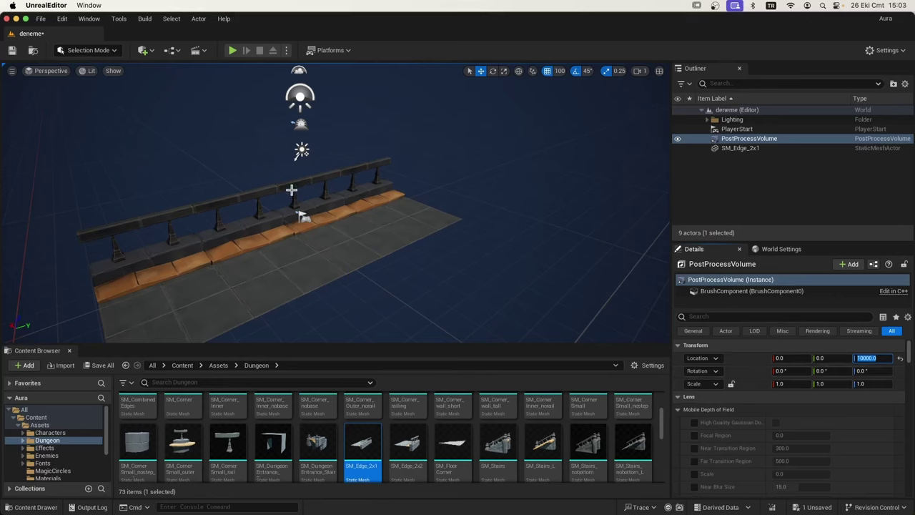
pyautogui.scroll(2, 328, 286)
pyautogui.scroll(-1, 389, 261)
pyautogui.moveTo(424, 266)
pyautogui.keyDown('alt'); pyautogui.mouseDown()
pyautogui.moveTo(458, 264)
pyautogui.moveTo(436, 267)
pyautogui.moveTo(409, 251)
pyautogui.mouseUp(); pyautogui.keyUp('alt')
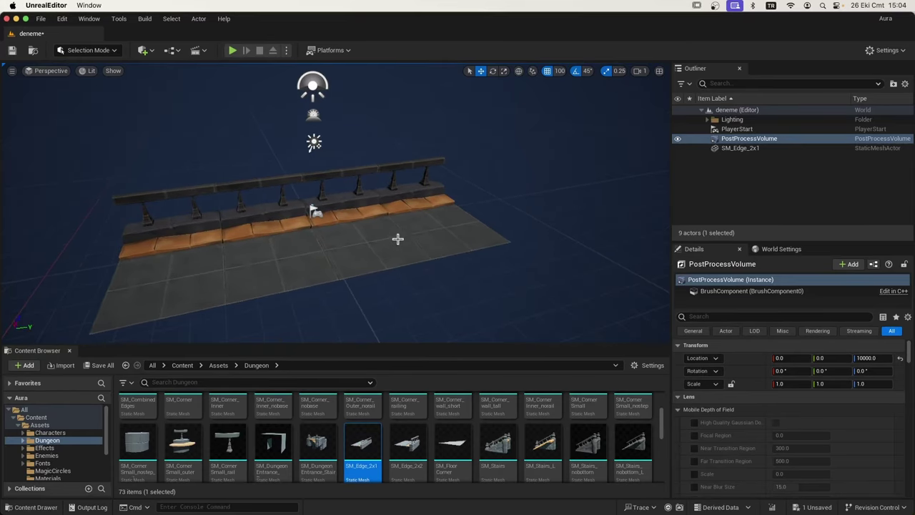
# Step: Set the SkyLight's Intensity Scale to 50
pyautogui.click(706, 119)
pyautogui.click(744, 158)
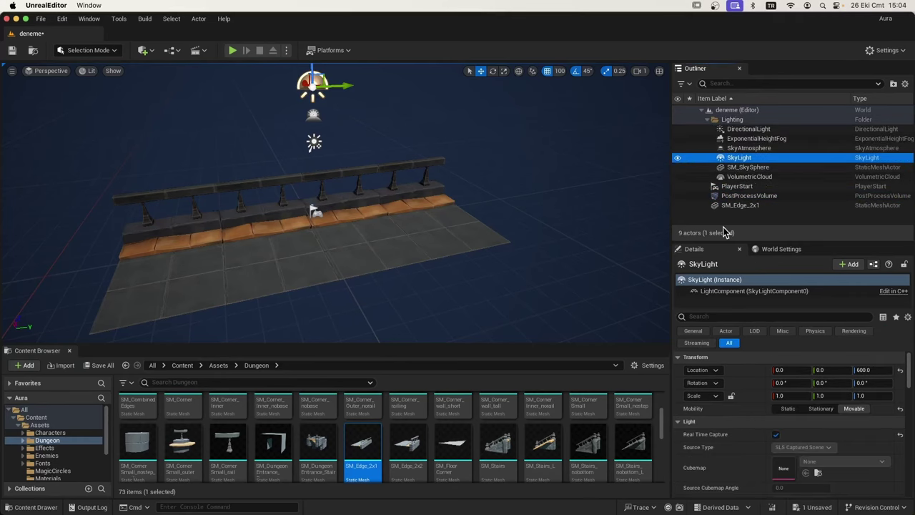
pyautogui.scroll(-3, 779, 377)
pyautogui.scroll(-2, 784, 377)
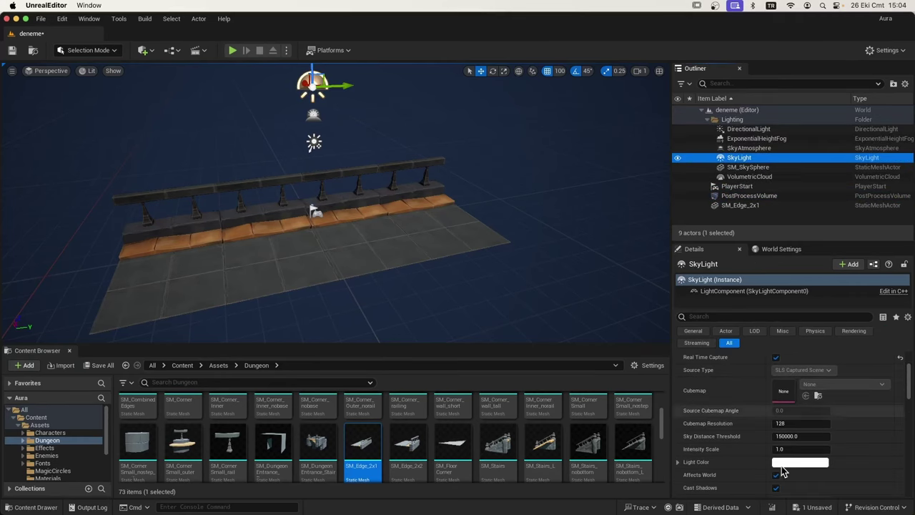
pyautogui.click(798, 449)
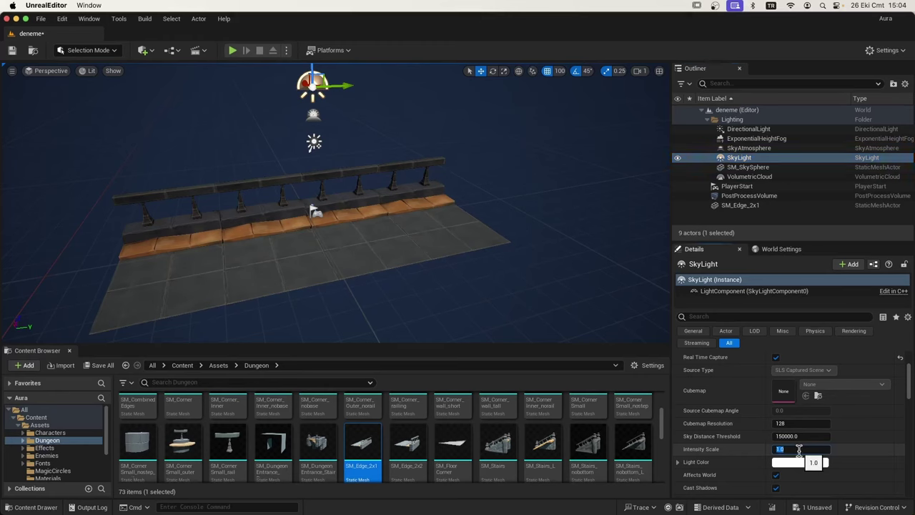
pyautogui.write('50')
pyautogui.press('Return')
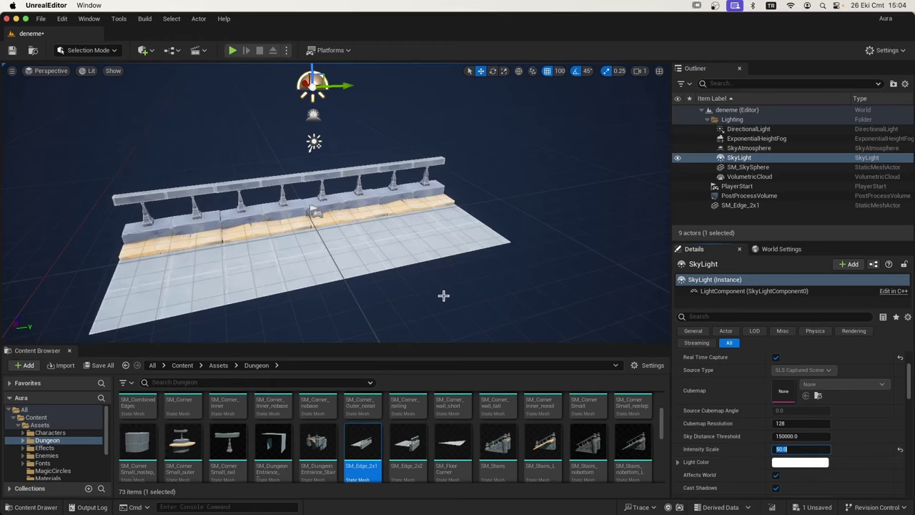
# Step: Move closer to the railing and switch the viewport to Unlit view mode
pyautogui.moveTo(377, 284); pyautogui.dragTo(368, 265)
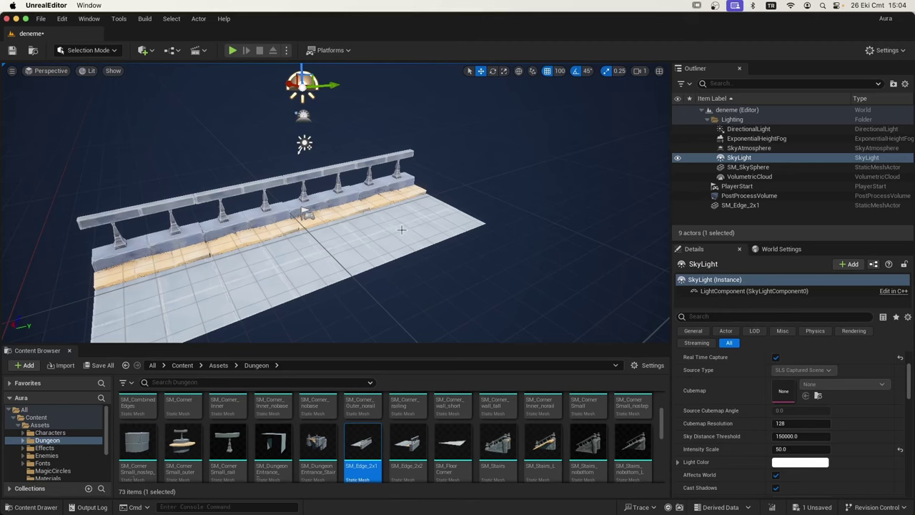
pyautogui.click(92, 71)
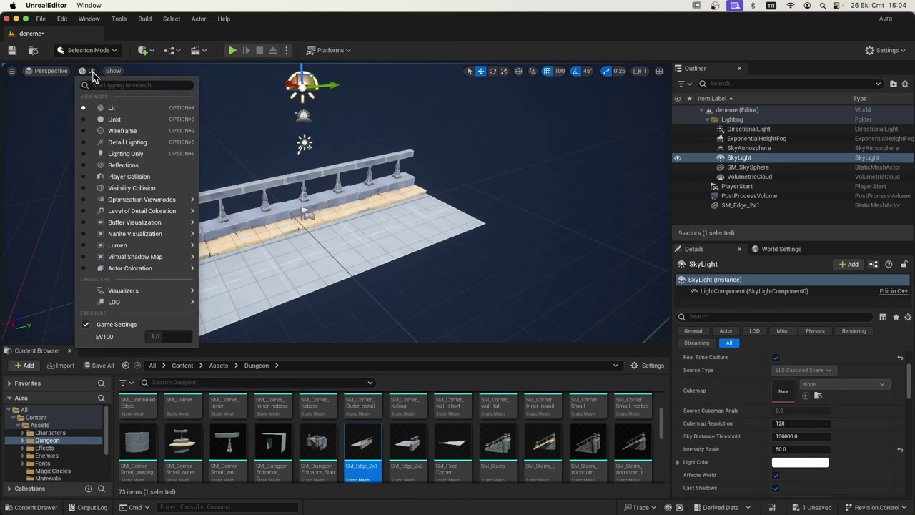
pyautogui.click(113, 118)
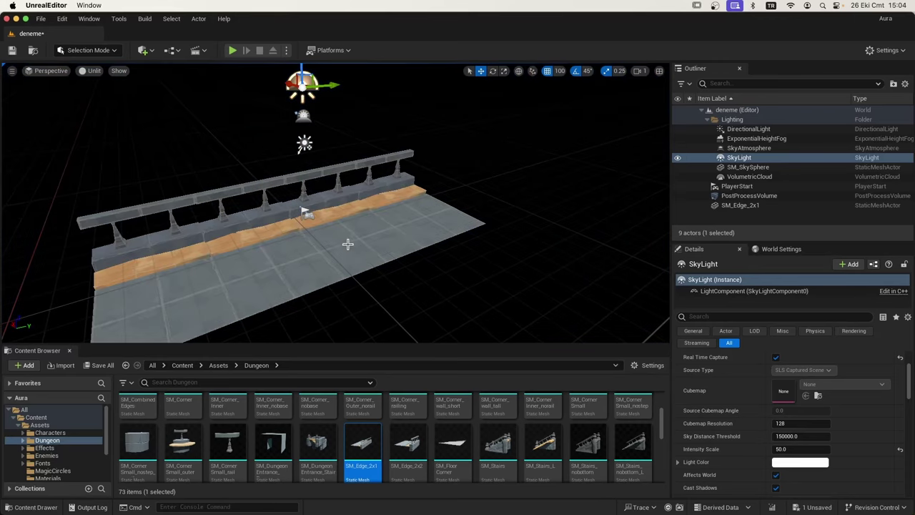
# Step: Restore Lit view mode and give the DirectionalLight a pale blue Light Color (sRGB 86A3C6)
pyautogui.click(95, 72)
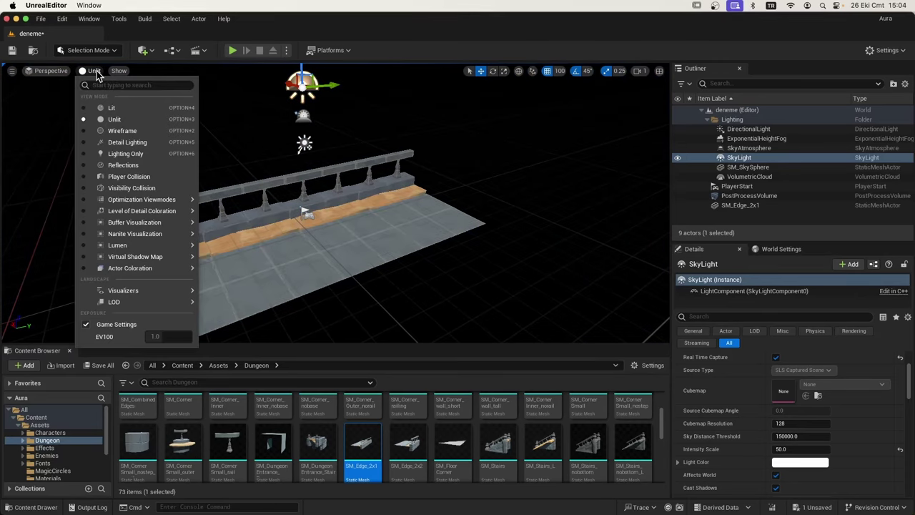
pyautogui.click(111, 108)
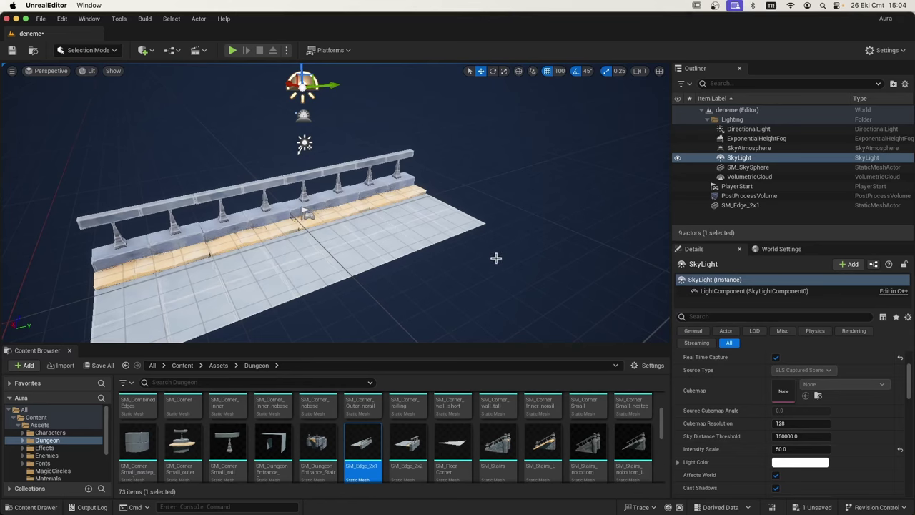
pyautogui.click(745, 129)
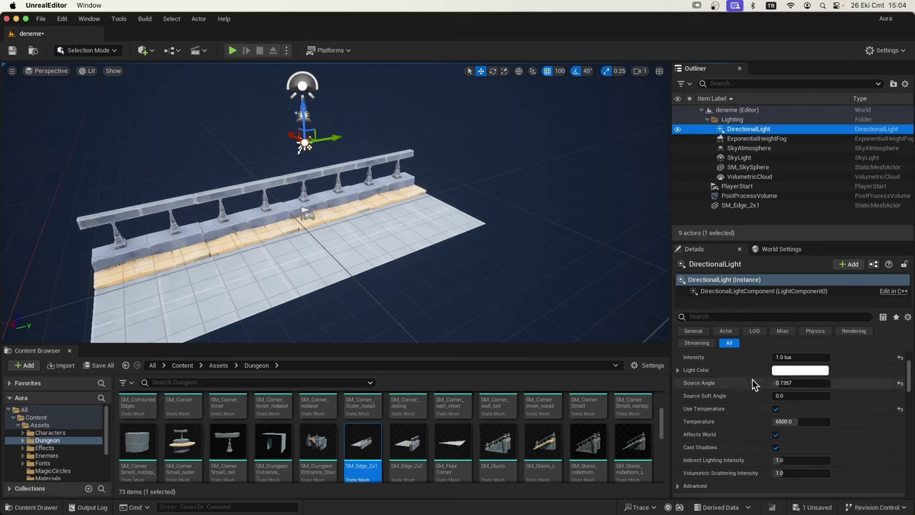
pyautogui.click(801, 371)
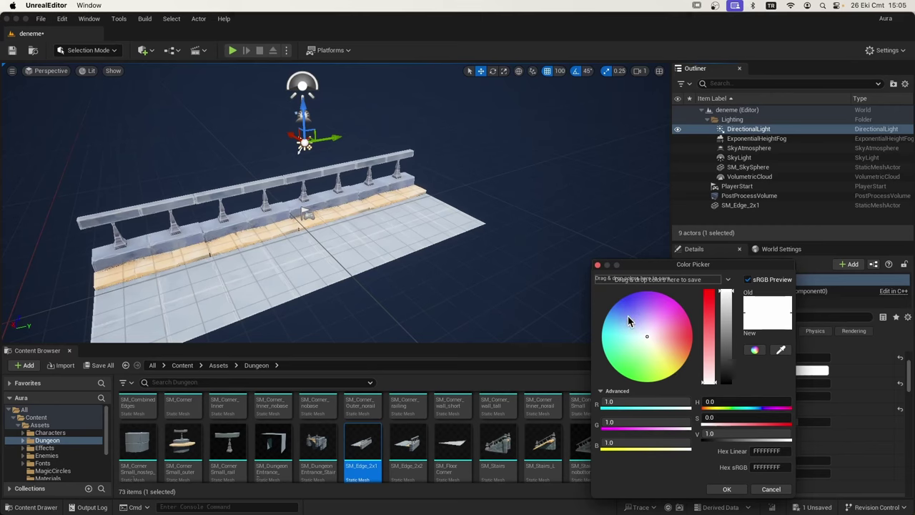
pyautogui.click(626, 320)
pyautogui.click(728, 299)
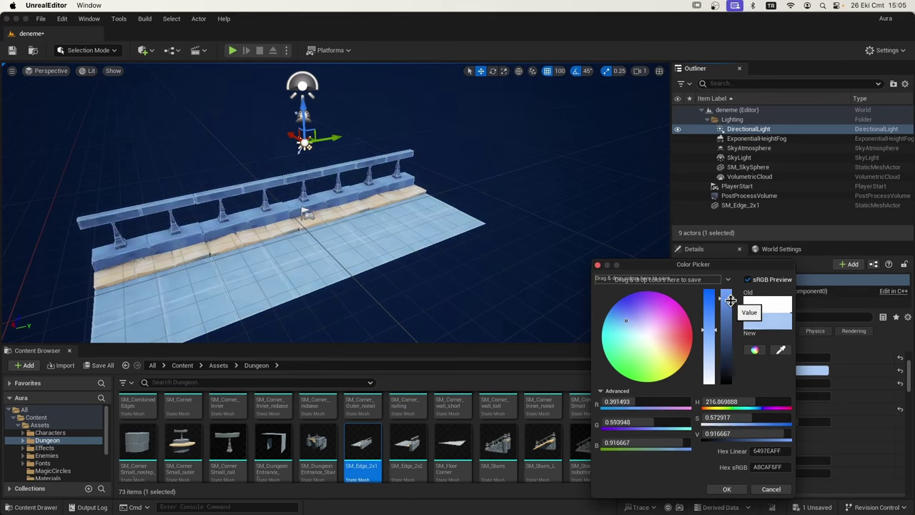
pyautogui.moveTo(730, 300); pyautogui.dragTo(730, 337)
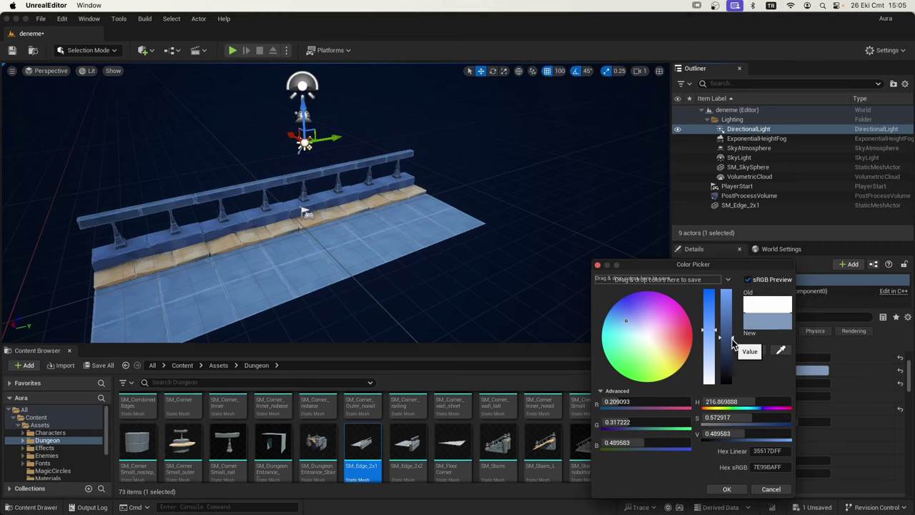
pyautogui.moveTo(731, 338); pyautogui.dragTo(730, 330)
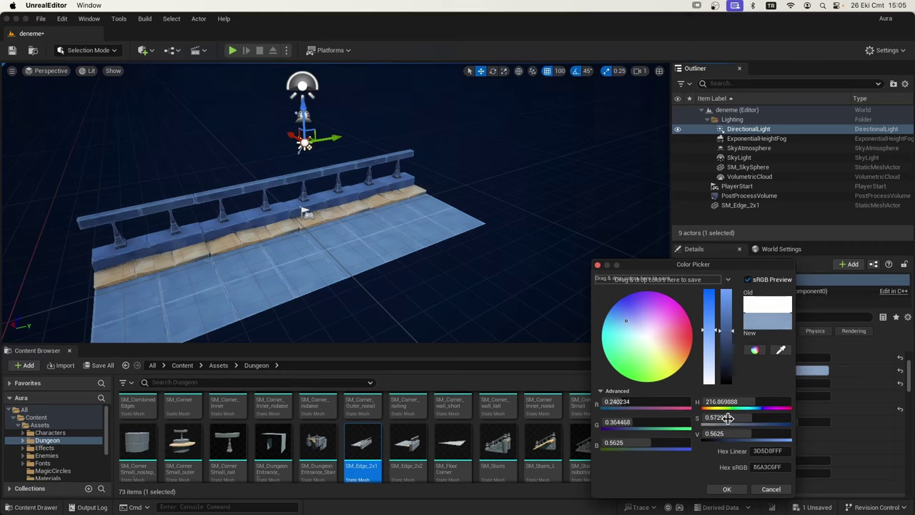
pyautogui.click(726, 489)
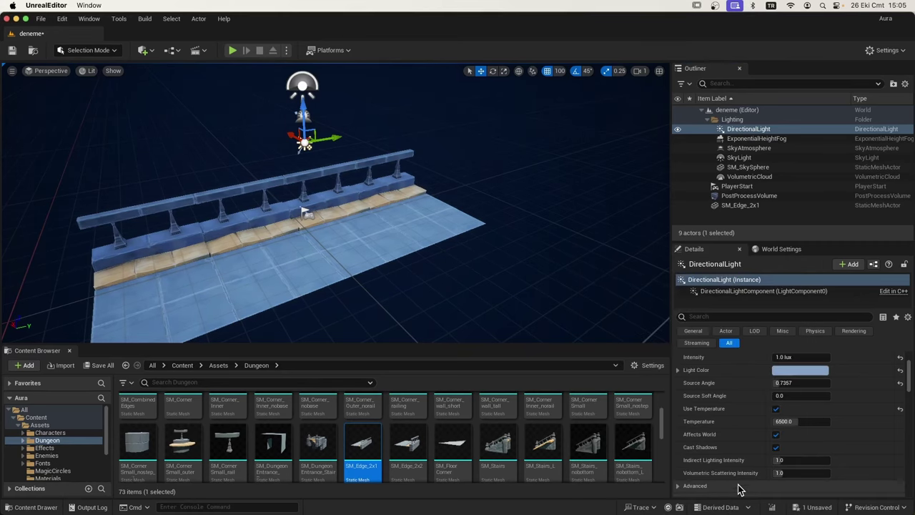
# Step: Set the PostProcessVolume's Temperature Type to Color Temperature with Temp 7500
pyautogui.click(737, 199)
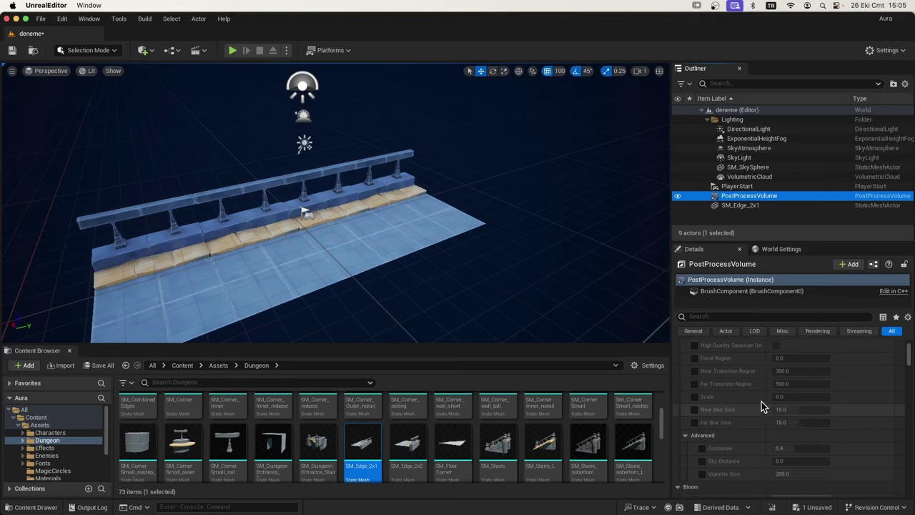
pyautogui.scroll(3, 775, 411)
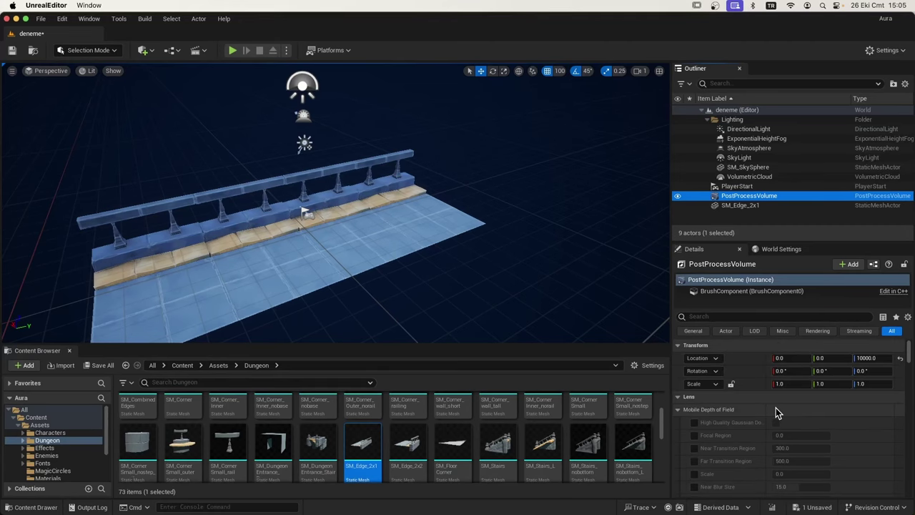
pyautogui.scroll(-5, 776, 408)
pyautogui.scroll(-5, 775, 408)
pyautogui.scroll(-5, 775, 408)
pyautogui.scroll(-5, 775, 408)
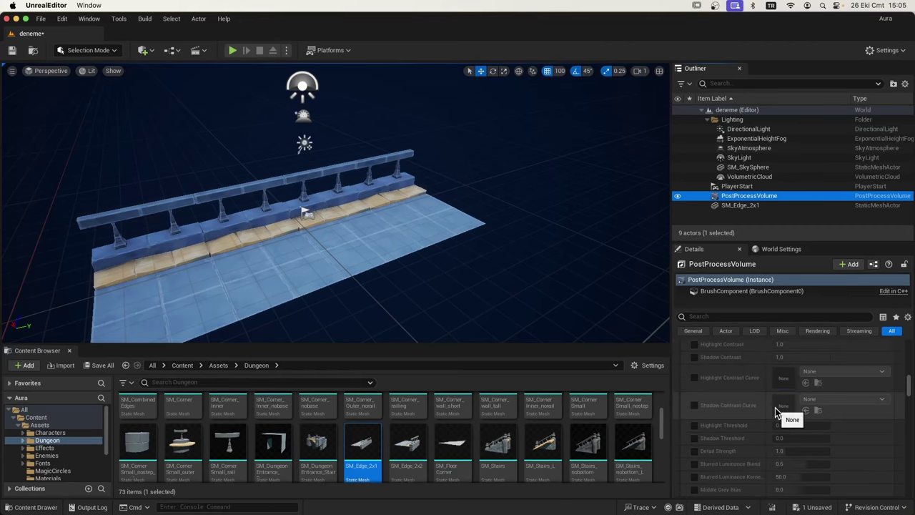
pyautogui.scroll(-3, 775, 407)
pyautogui.scroll(-3, 775, 407)
pyautogui.scroll(-3, 775, 408)
pyautogui.scroll(-2, 775, 408)
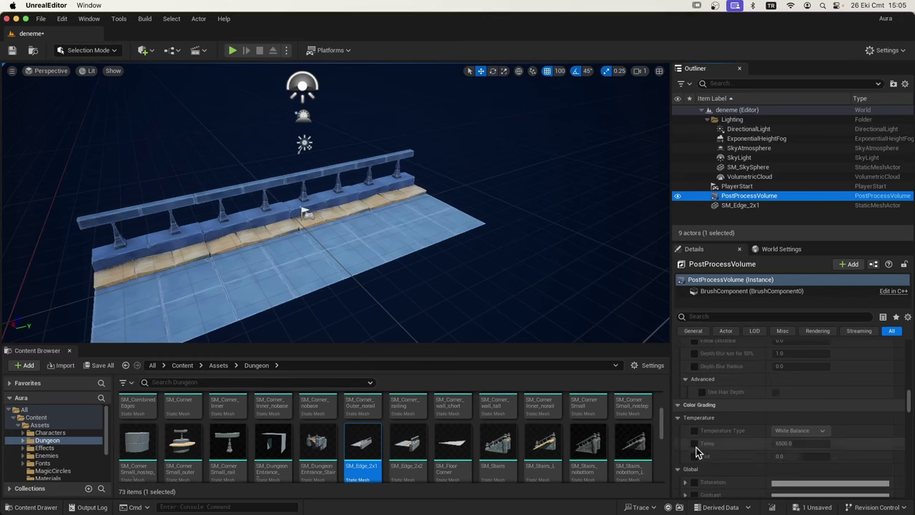
pyautogui.click(694, 431)
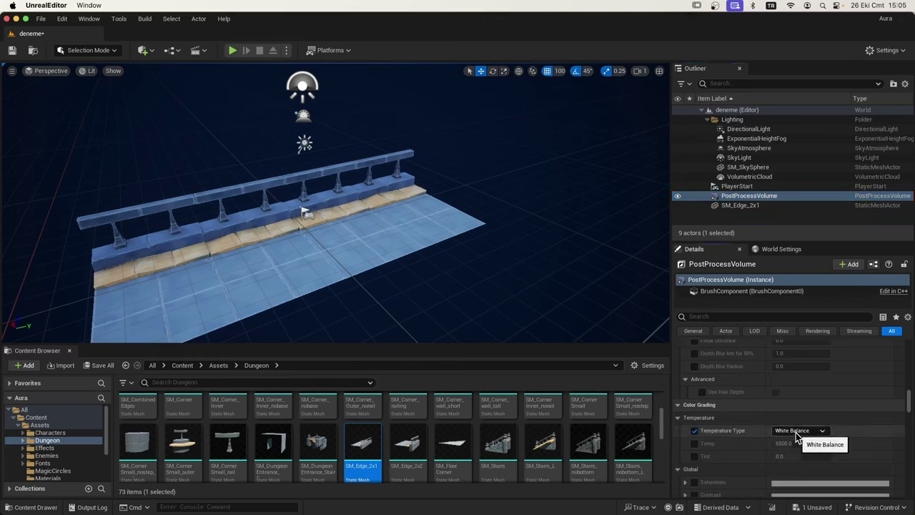
pyautogui.click(795, 433)
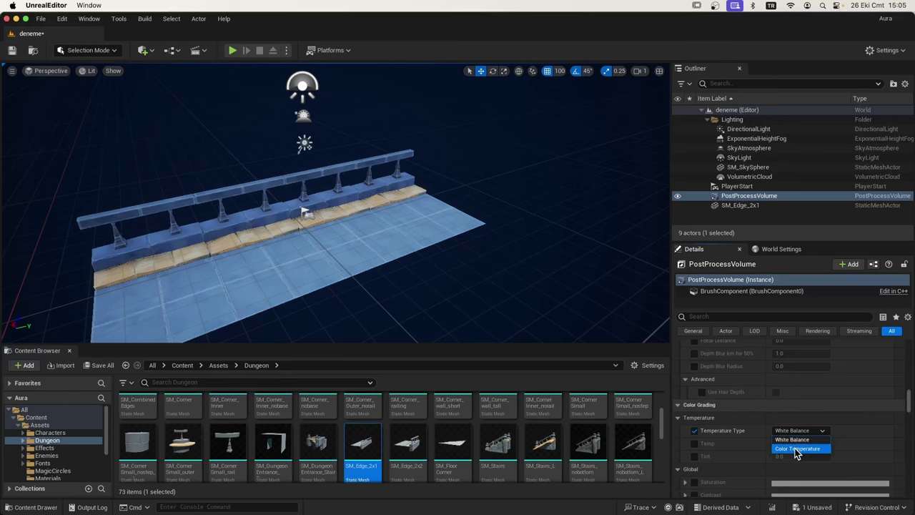
pyautogui.click(795, 449)
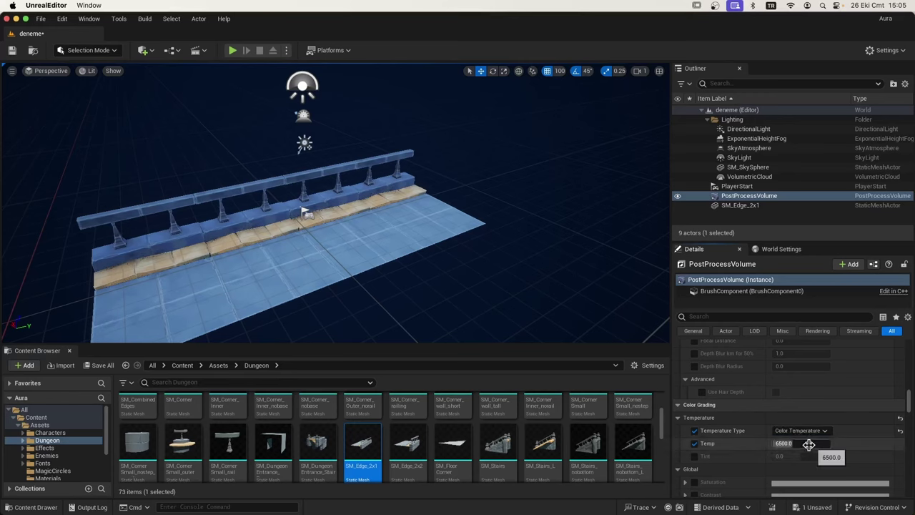
pyautogui.moveTo(801, 443); pyautogui.dragTo(830, 444)
pyautogui.moveTo(816, 443)
pyautogui.mouseDown()
pyautogui.moveTo(799, 443)
pyautogui.moveTo(811, 443)
pyautogui.mouseUp()
pyautogui.click(814, 443)
pyautogui.press('Return')
# Step: Enable the Gamma override and shift it slightly blue (R 0.965911, G 0.977127, B 1.0)
pyautogui.scroll(-5, 767, 411)
pyautogui.click(685, 393)
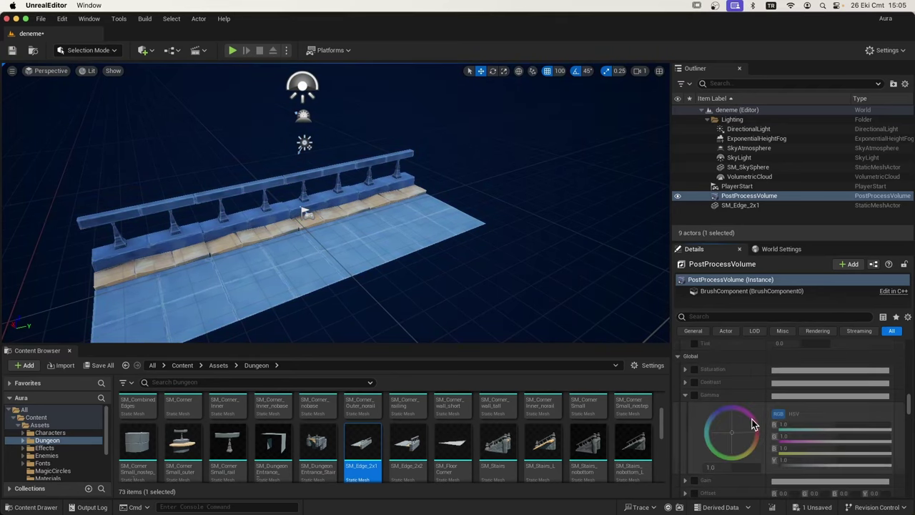
pyautogui.click(694, 394)
pyautogui.click(685, 394)
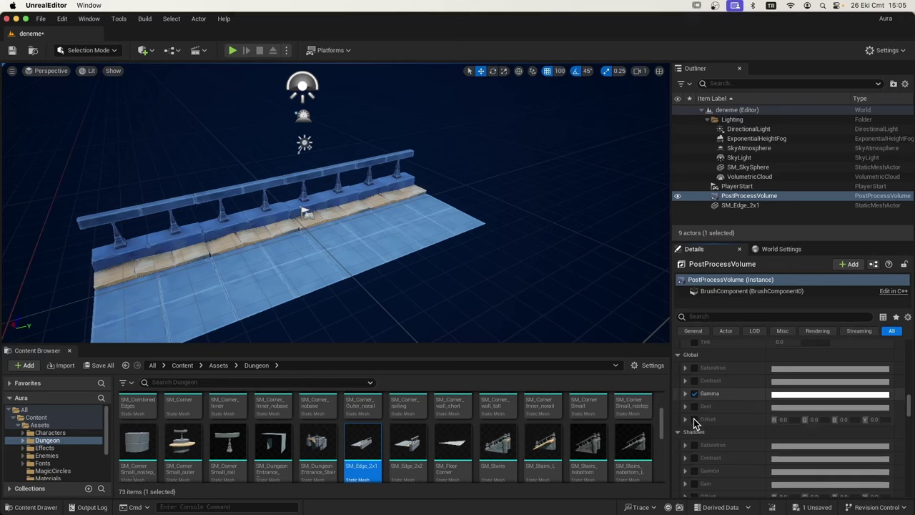
pyautogui.click(685, 394)
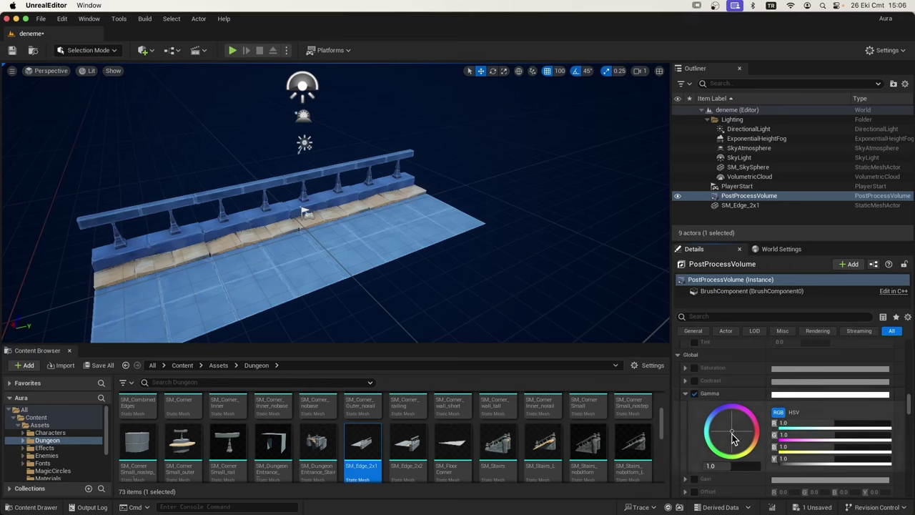
pyautogui.moveTo(732, 432)
pyautogui.mouseDown()
pyautogui.moveTo(719, 423)
pyautogui.moveTo(726, 425)
pyautogui.mouseUp()
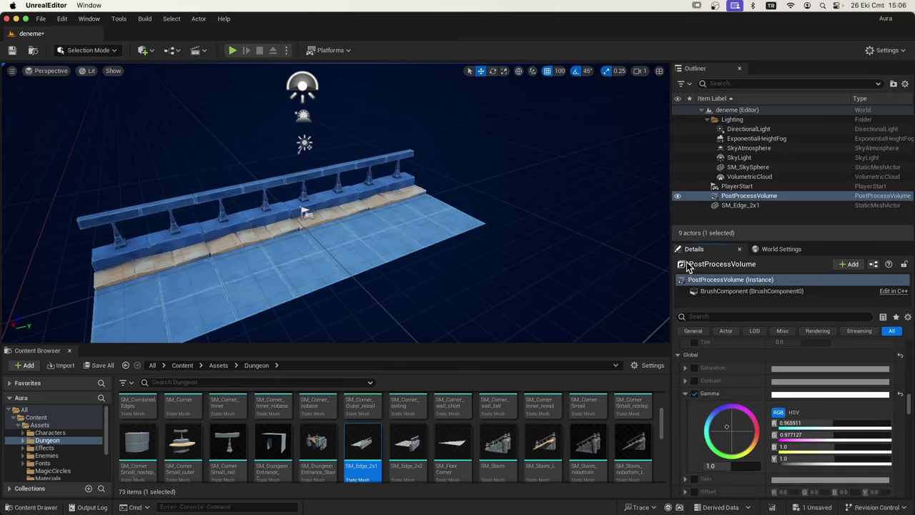
# Step: Enlarge the 3D viewport and save the deneme level via Save Selected
pyautogui.moveTo(670, 213); pyautogui.dragTo(695, 214)
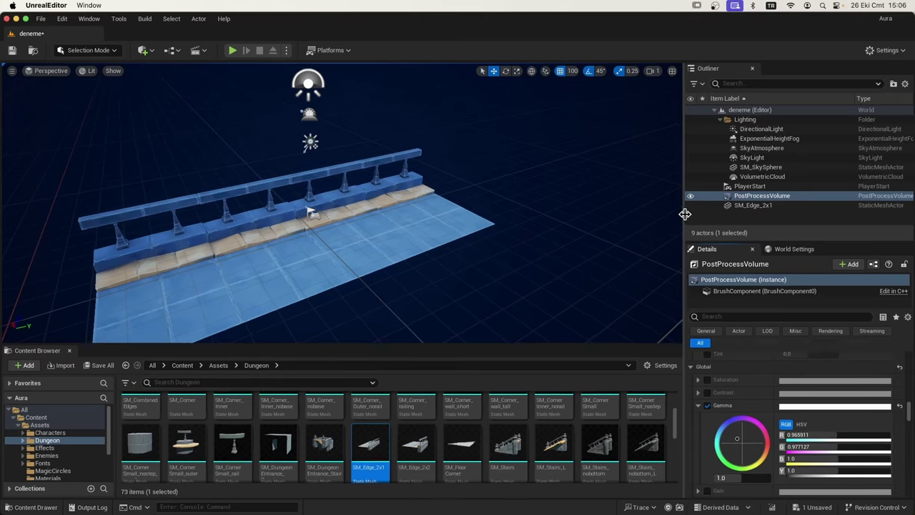
pyautogui.moveTo(522, 344); pyautogui.dragTo(525, 406)
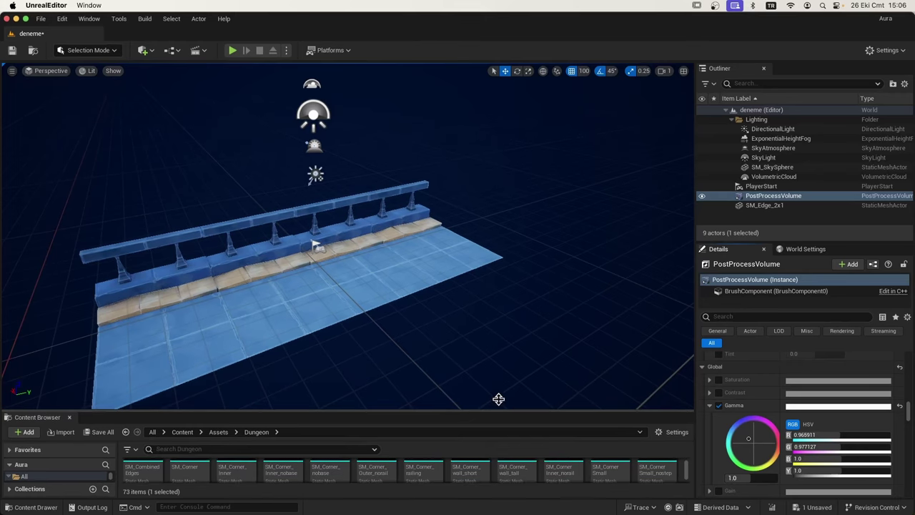
pyautogui.press('super+s')
pyautogui.click(538, 375)
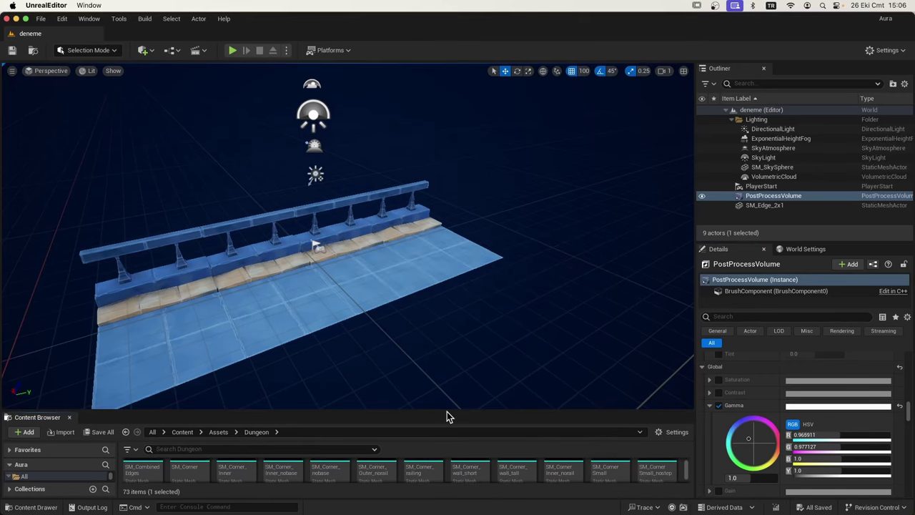
# Step: Show more of the asset browser, then select SM_Edge_2x1 and frame it
pyautogui.moveTo(447, 413); pyautogui.dragTo(439, 374)
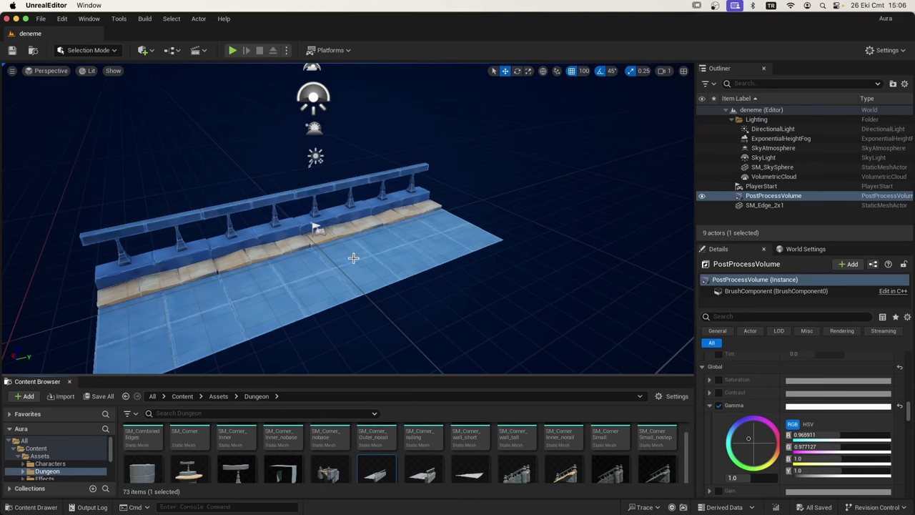
pyautogui.click(424, 263)
pyautogui.press('f')
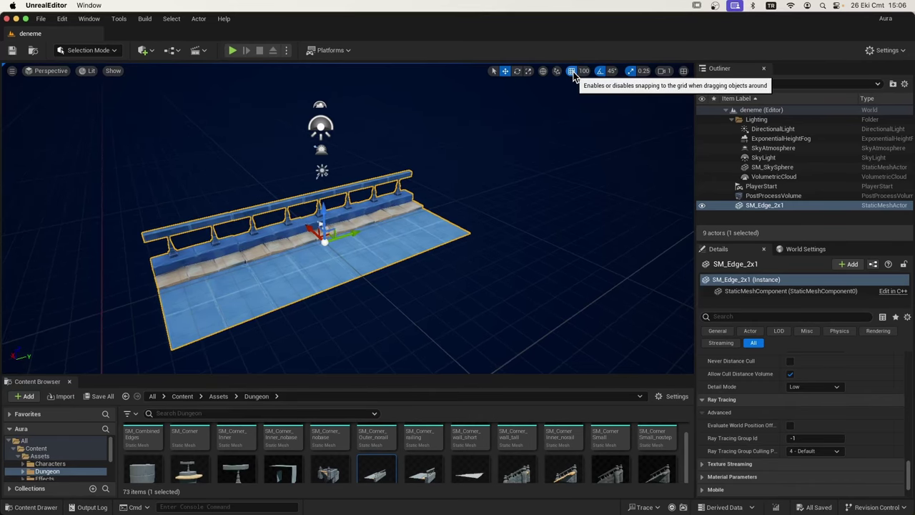
# Step: Keep the grid snap size at 100
pyautogui.click(583, 71)
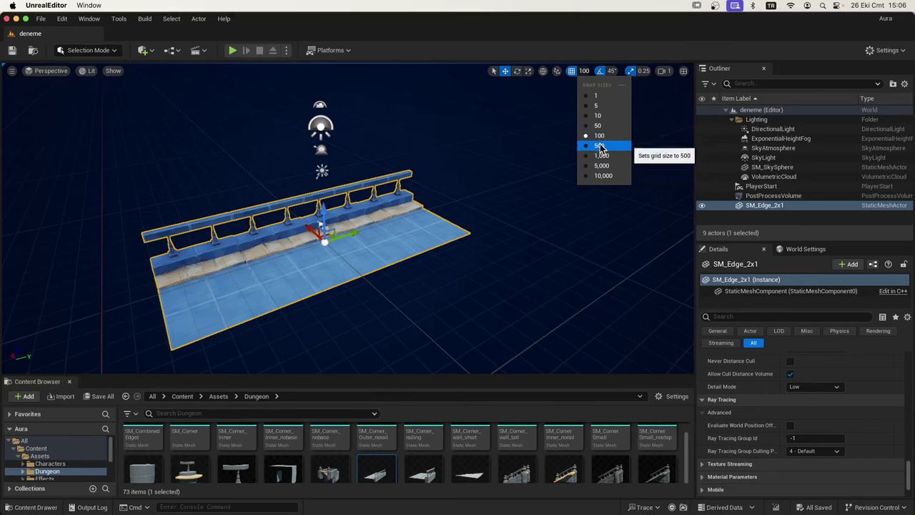
pyautogui.press('Down')
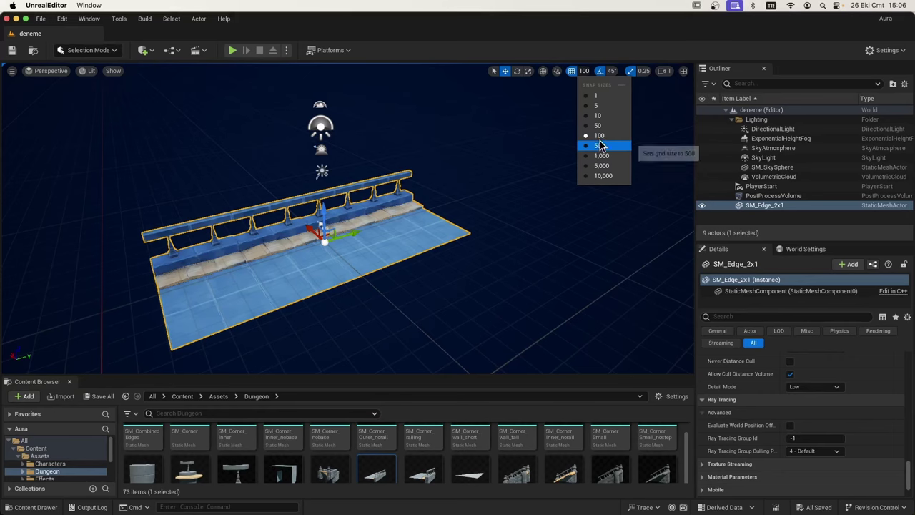
pyautogui.press('Up')
pyautogui.press('Up')
pyautogui.press('Up')
pyautogui.press('Down')
pyautogui.press('Down')
pyautogui.press('Down')
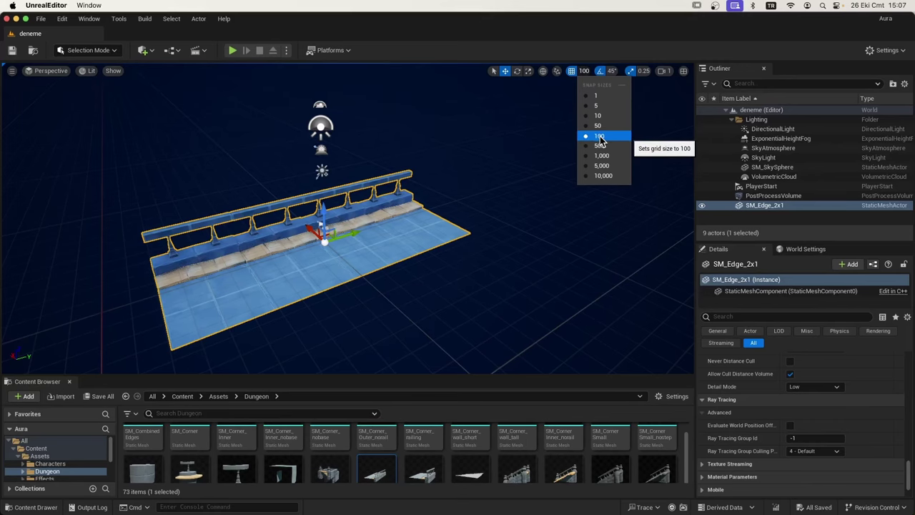
pyautogui.click(599, 141)
# Step: Slide SM_Edge_2x1 along the Y axis with the move gizmo
pyautogui.scroll(5, 370, 308)
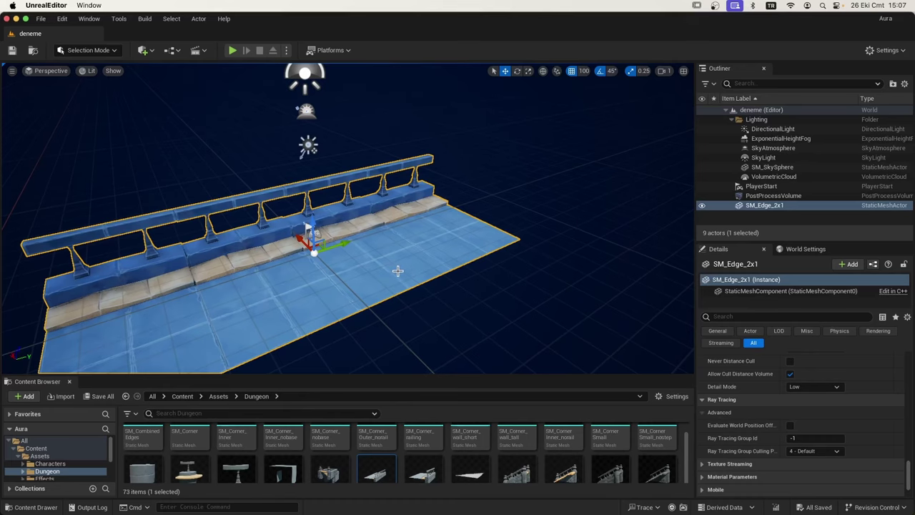
pyautogui.scroll(-3, 398, 270)
pyautogui.scroll(-1, 397, 271)
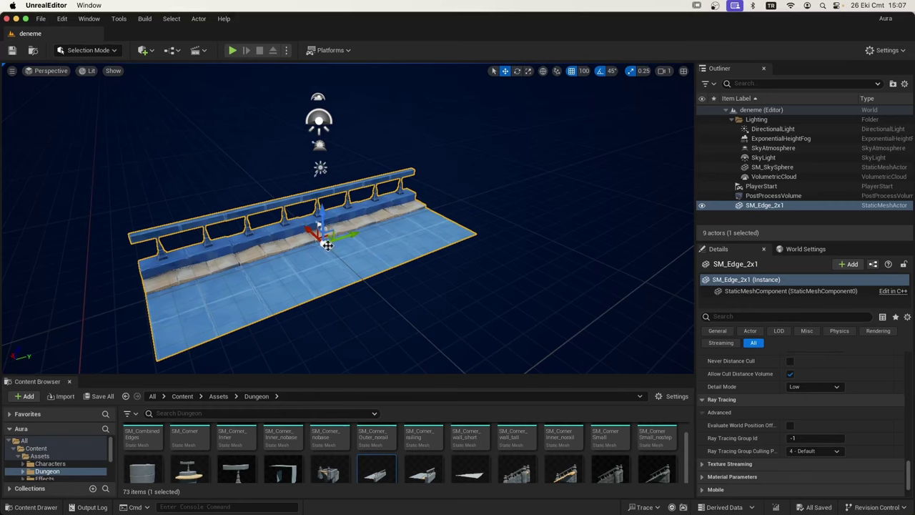
pyautogui.moveTo(351, 234); pyautogui.dragTo(366, 229)
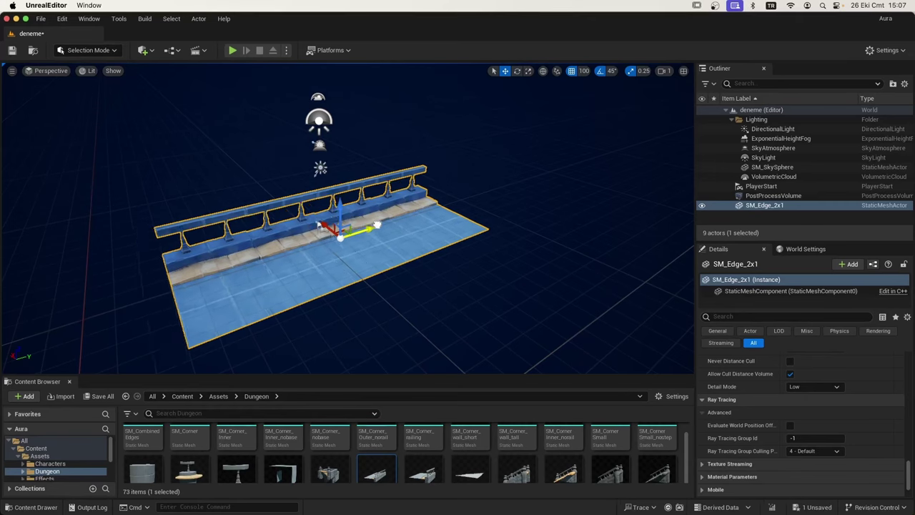
pyautogui.moveTo(377, 224); pyautogui.dragTo(299, 244)
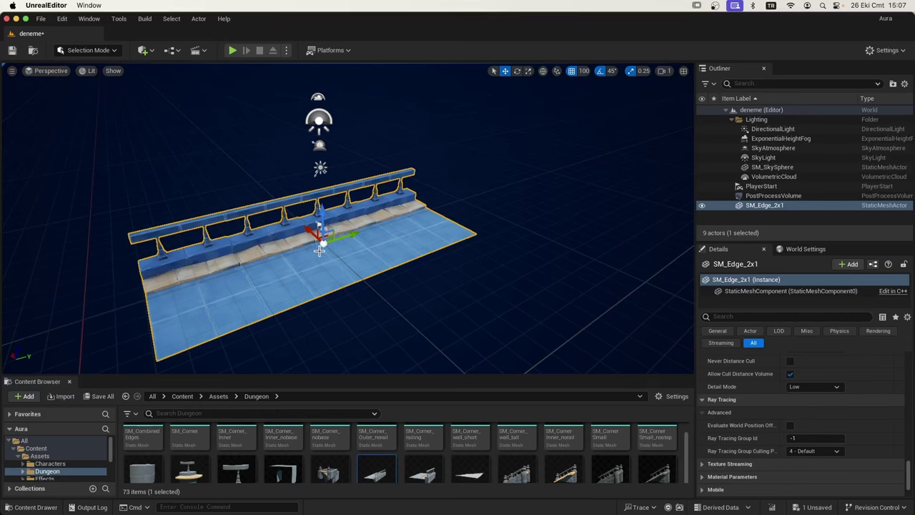
# Step: Duplicate SM_Edge_2x1 and slide the copy along the walkway's length
pyautogui.rightClick(393, 237)
pyautogui.moveTo(446, 360)
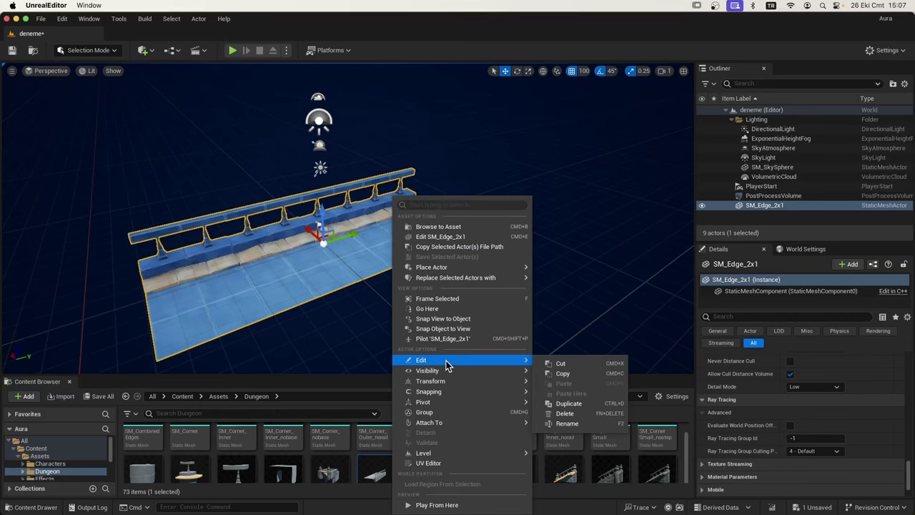
pyautogui.click(594, 403)
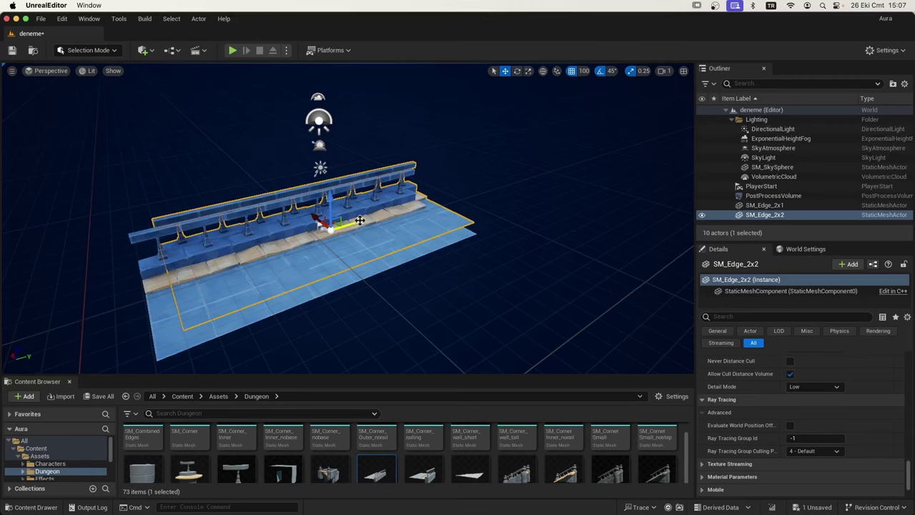
pyautogui.moveTo(360, 221)
pyautogui.mouseDown()
pyautogui.moveTo(545, 183)
pyautogui.moveTo(504, 199)
pyautogui.mouseUp()
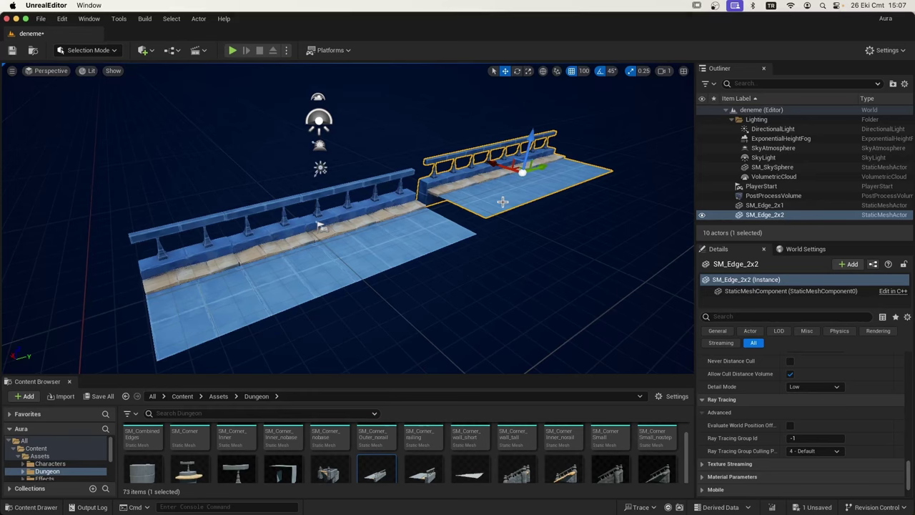
pyautogui.scroll(-5, 841, 362)
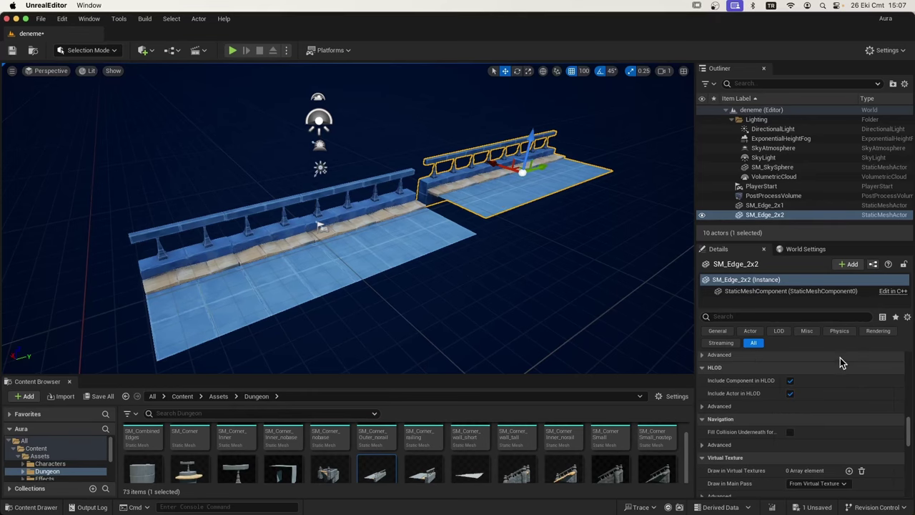
pyautogui.scroll(10, 841, 362)
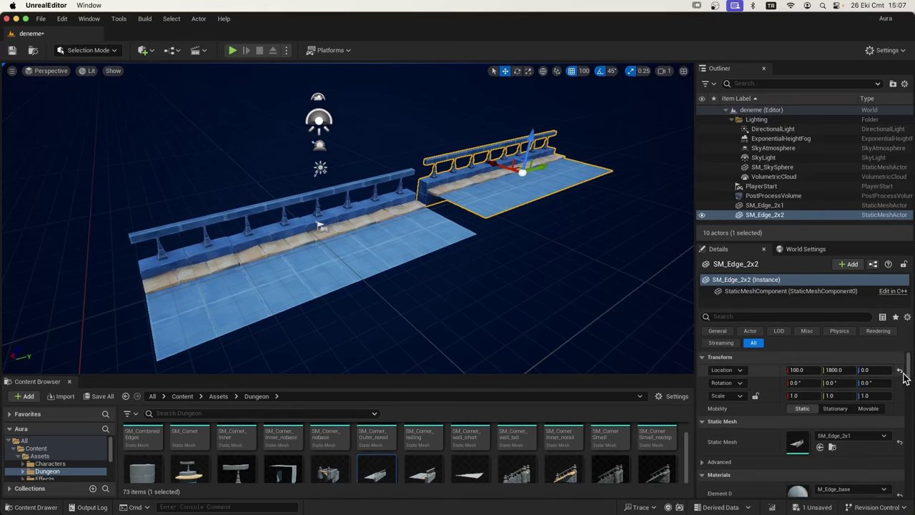
pyautogui.click(900, 371)
pyautogui.moveTo(340, 237)
pyautogui.mouseDown()
pyautogui.moveTo(531, 194)
pyautogui.moveTo(510, 213)
pyautogui.mouseUp()
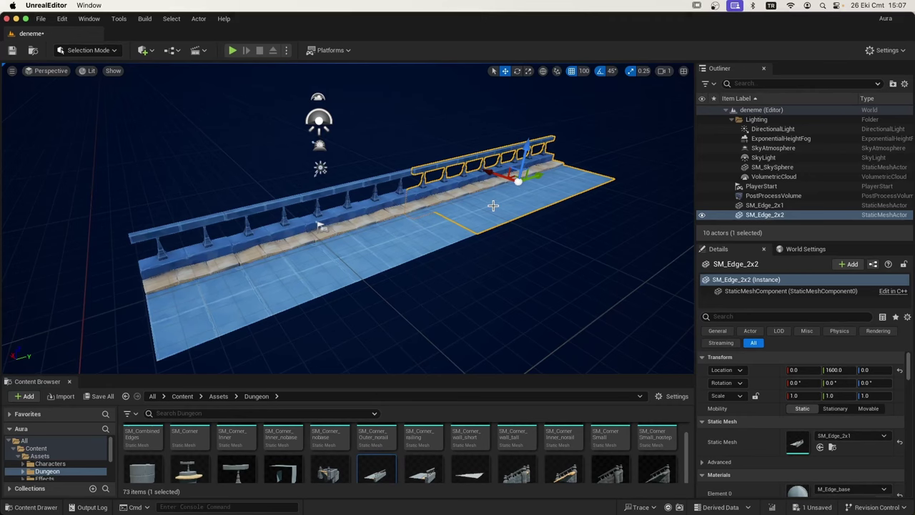
# Step: Delete the copy, restore it with undo, slide it further, then delete it again
pyautogui.press('Delete')
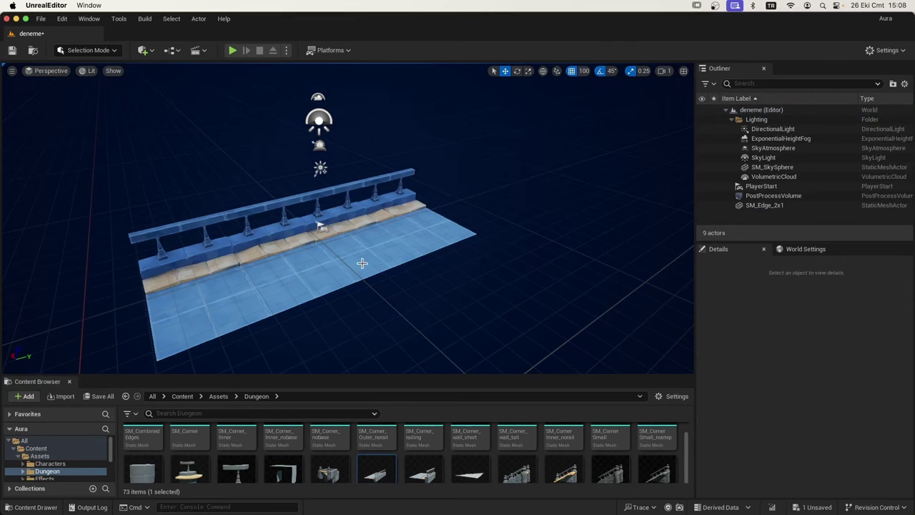
pyautogui.click(361, 263)
pyautogui.hotkey('ctrl', 'z')
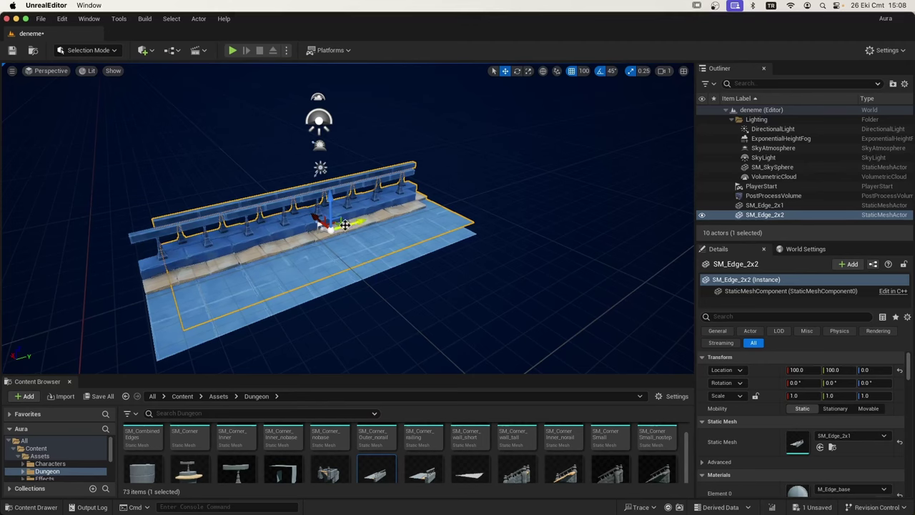
pyautogui.moveTo(364, 223); pyautogui.dragTo(424, 205)
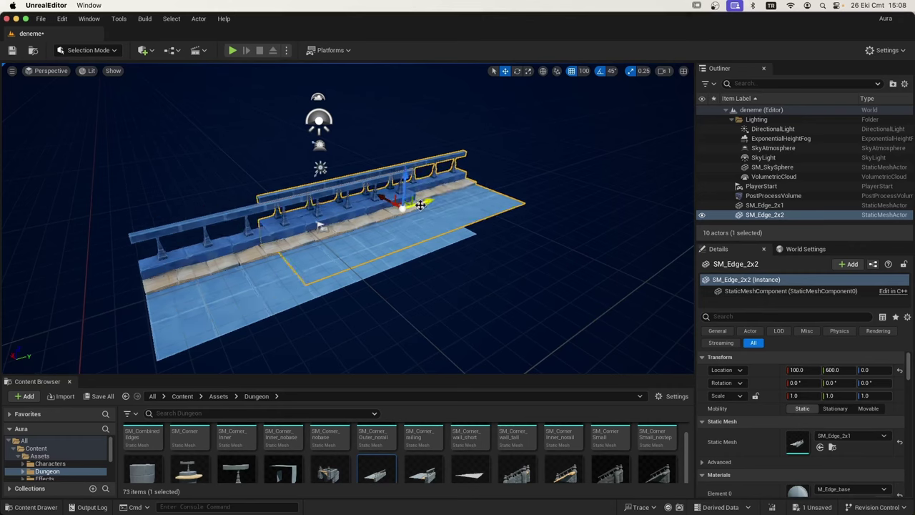
pyautogui.press('Delete')
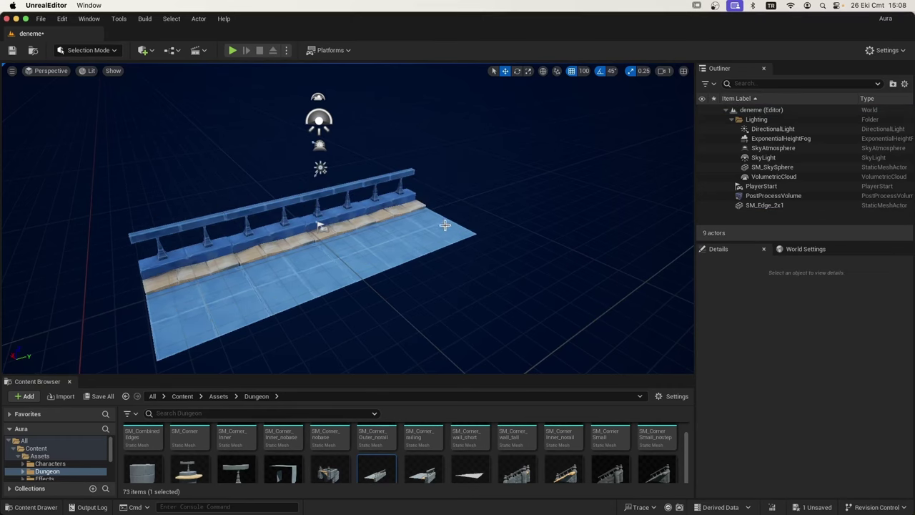
pyautogui.click(374, 251)
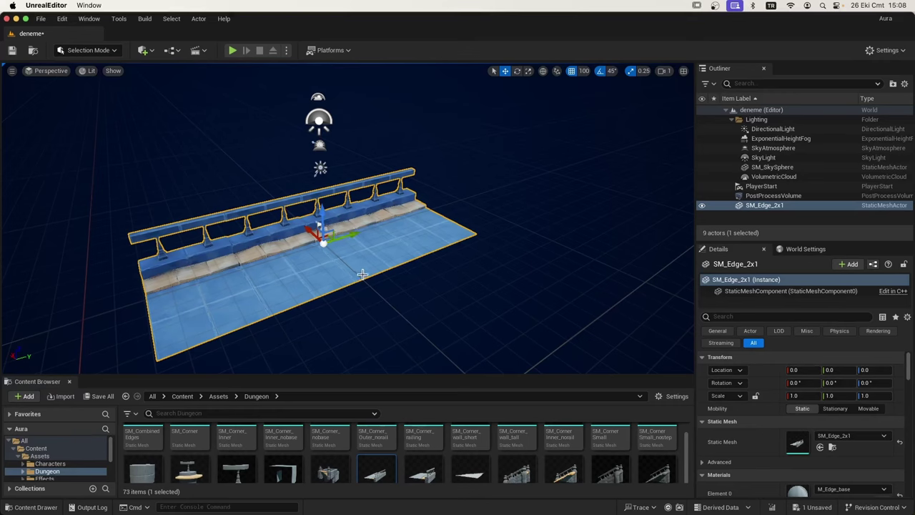
# Step: Alt-drag a copy of the edge piece end to end at Y 1600 and inspect the joint
pyautogui.moveTo(353, 235)
pyautogui.keyDown('alt'); pyautogui.mouseDown()
pyautogui.moveTo(545, 180)
pyautogui.moveTo(529, 192)
pyautogui.mouseUp(); pyautogui.keyUp('alt')
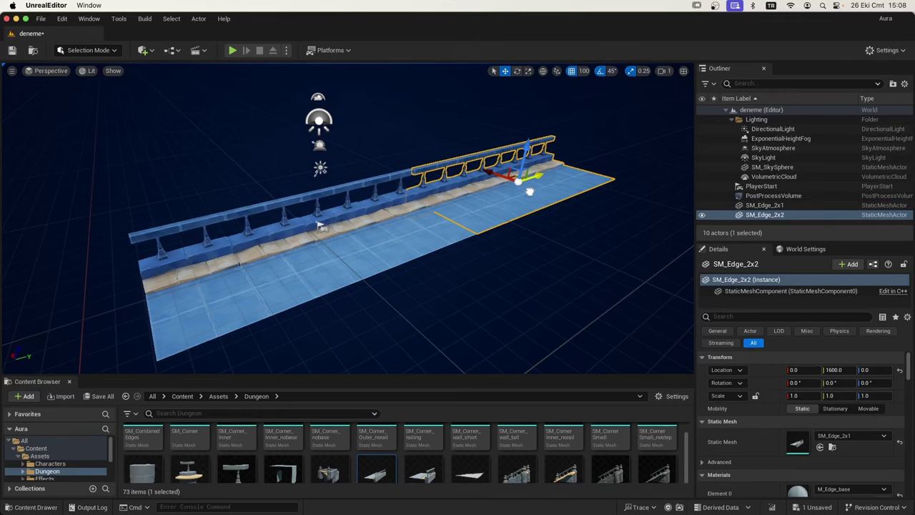
pyautogui.scroll(-3, 491, 243)
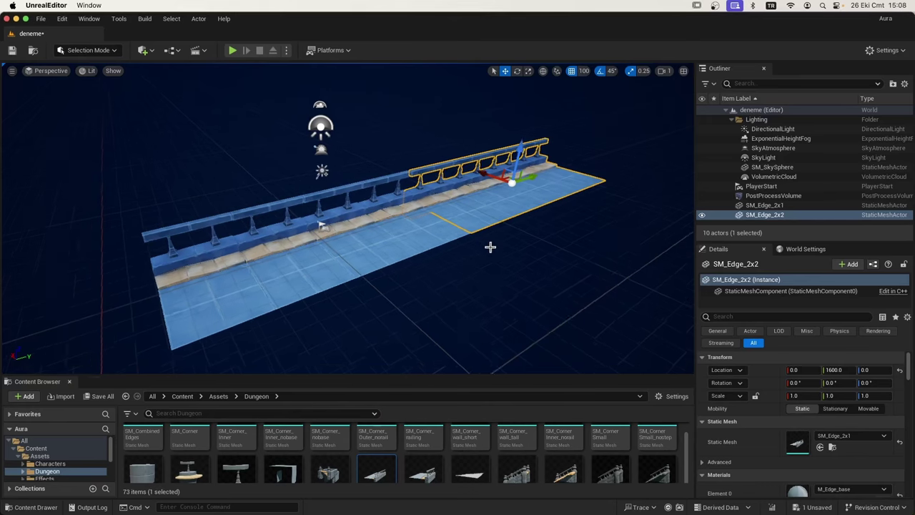
pyautogui.moveTo(489, 248); pyautogui.dragTo(489, 195, button='right')
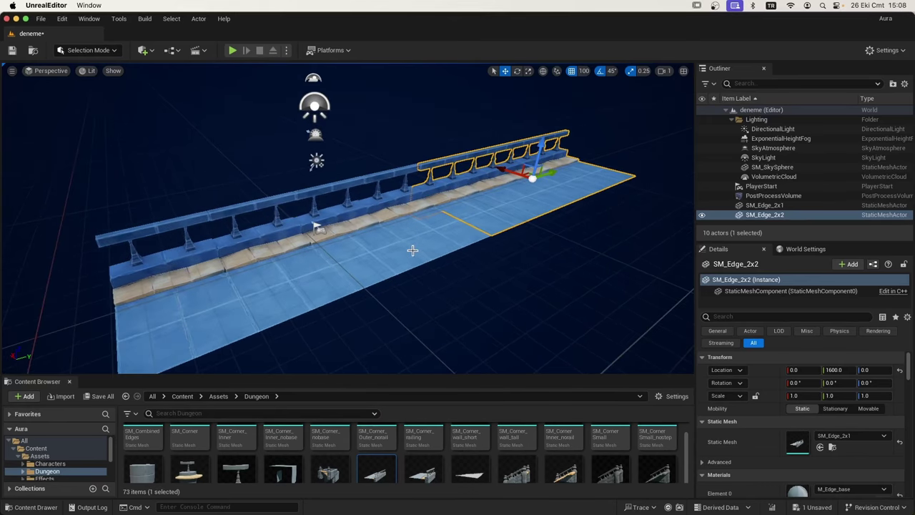
pyautogui.scroll(3, 460, 213)
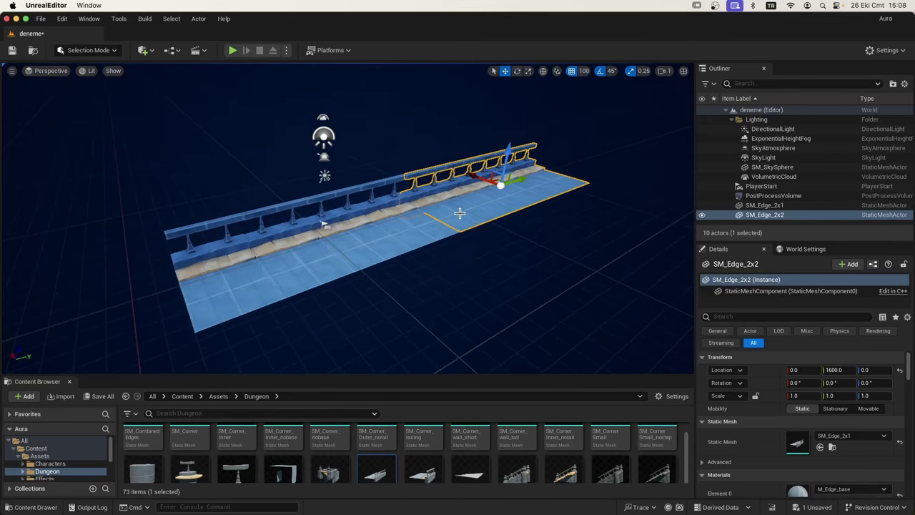
pyautogui.scroll(2, 459, 213)
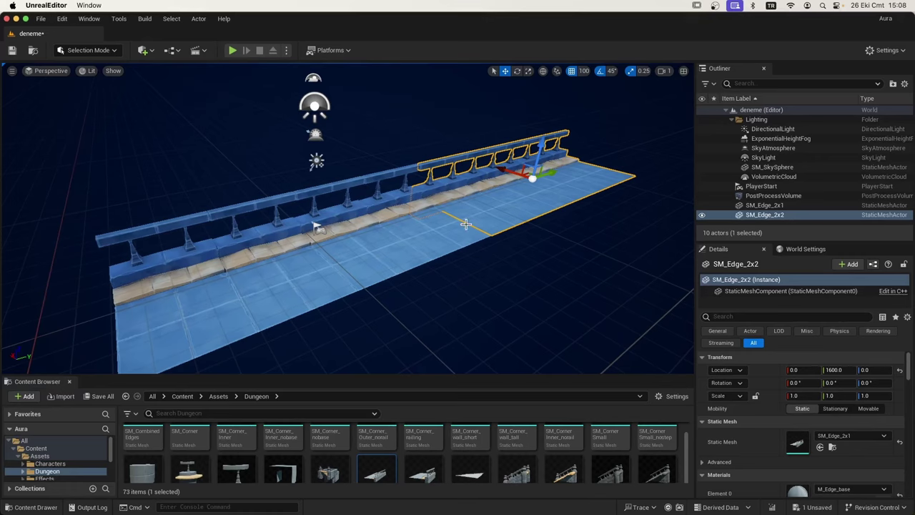
pyautogui.moveTo(466, 224); pyautogui.dragTo(466, 214, button='right')
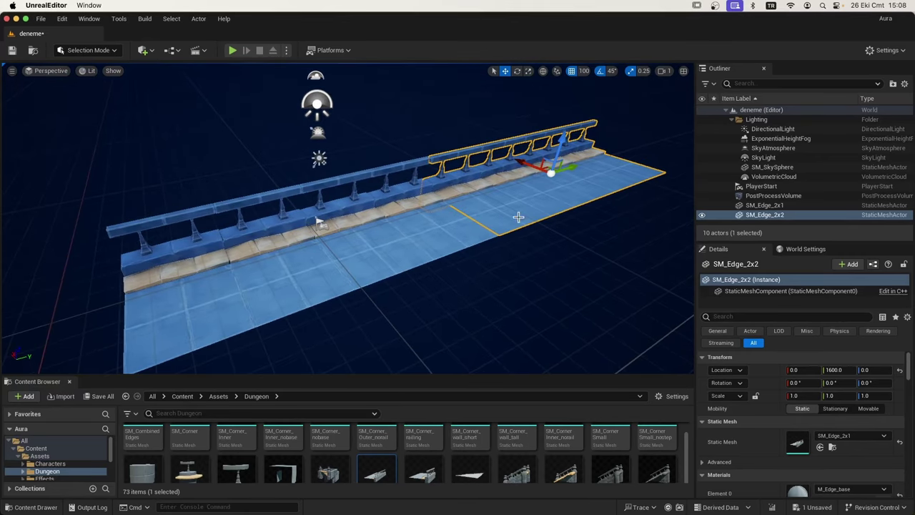
pyautogui.click(452, 235)
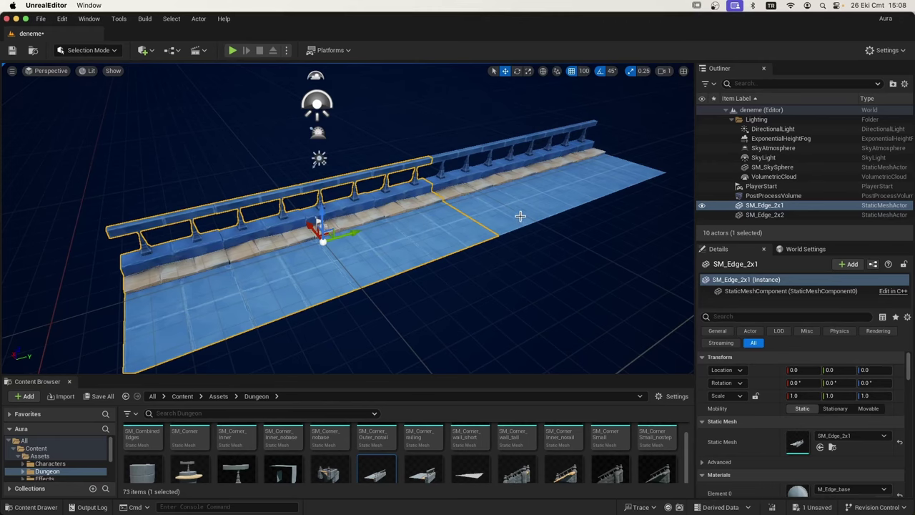
pyautogui.click(520, 216)
# Step: Delete the SM_Edge_2x2 copy and reselect the original edge piece
pyautogui.press('Delete')
pyautogui.click(326, 264)
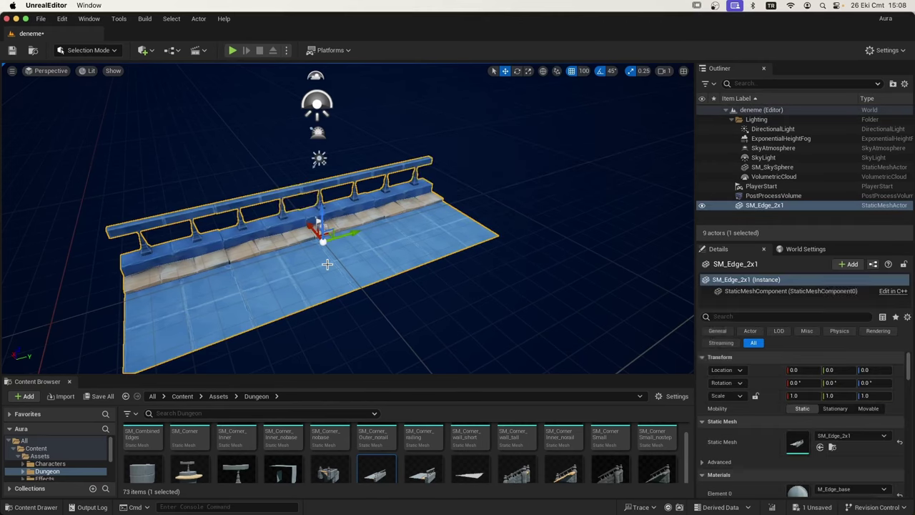
pyautogui.scroll(-2, 326, 264)
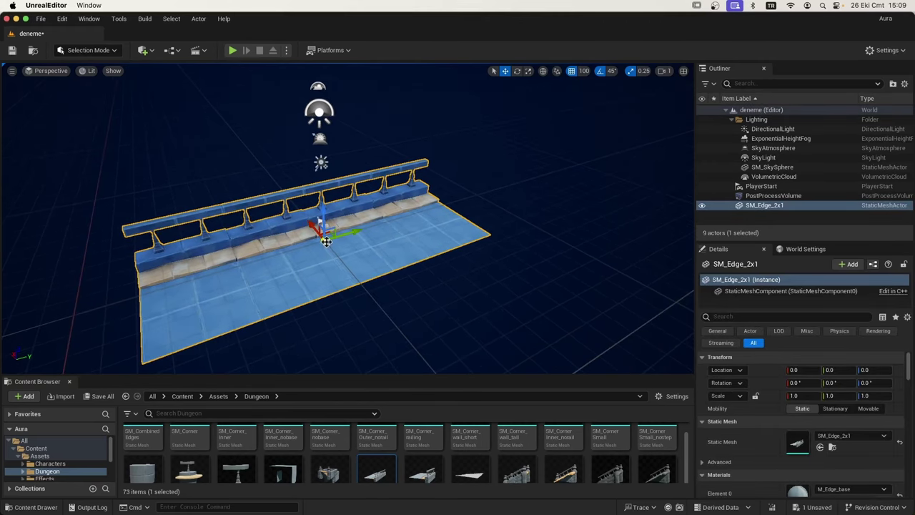
pyautogui.scroll(-1, 342, 243)
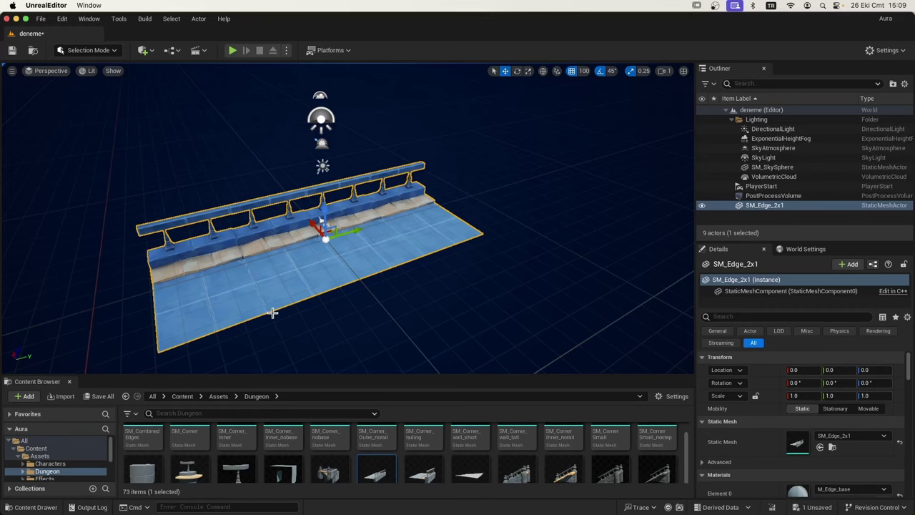
pyautogui.moveTo(282, 311); pyautogui.dragTo(215, 336)
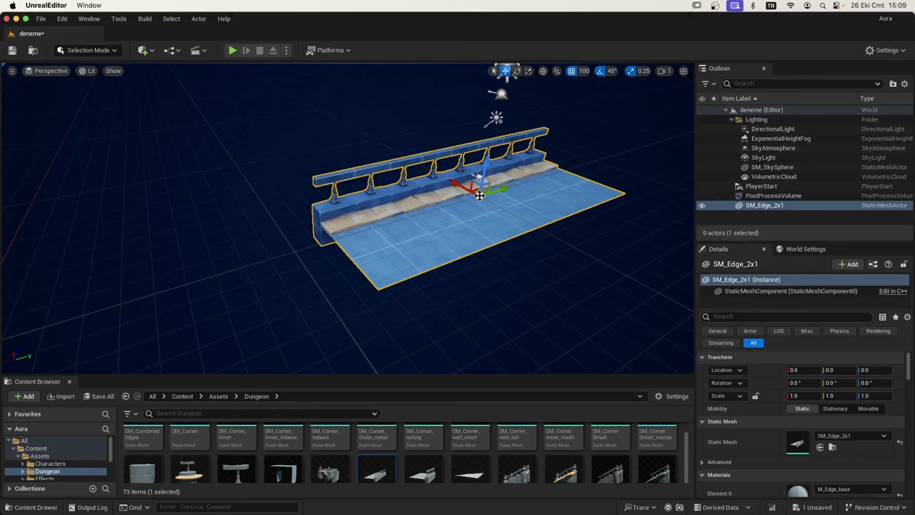
# Step: Move the edge piece's pivot to the front corner of its floor
pyautogui.moveTo(477, 198)
pyautogui.mouseDown(button='middle')
pyautogui.moveTo(414, 258)
pyautogui.moveTo(416, 240)
pyautogui.mouseUp(button='middle')
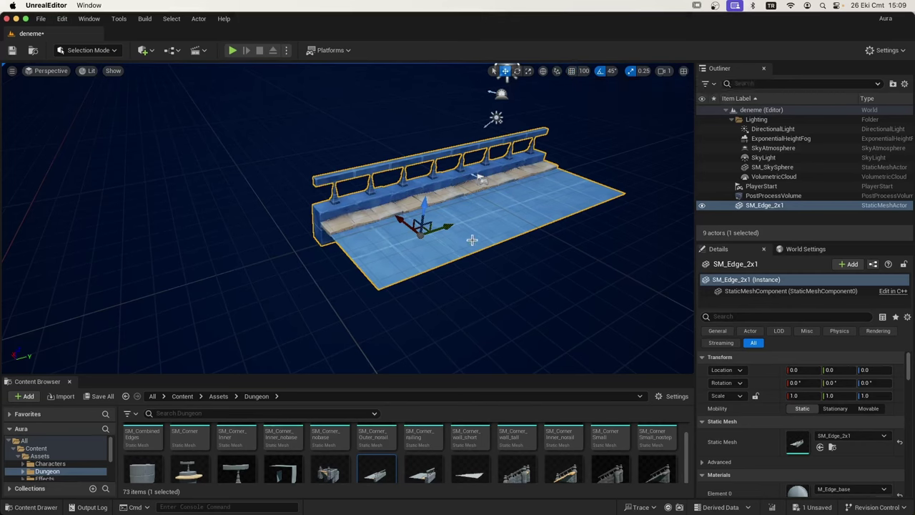
pyautogui.moveTo(421, 235)
pyautogui.mouseDown(button='middle')
pyautogui.moveTo(383, 256)
pyautogui.moveTo(383, 275)
pyautogui.mouseUp(button='middle')
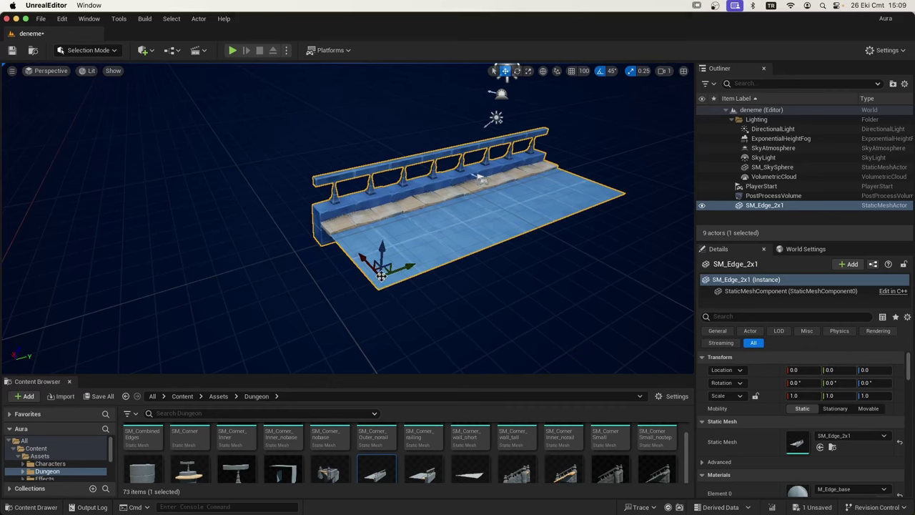
pyautogui.click(380, 278)
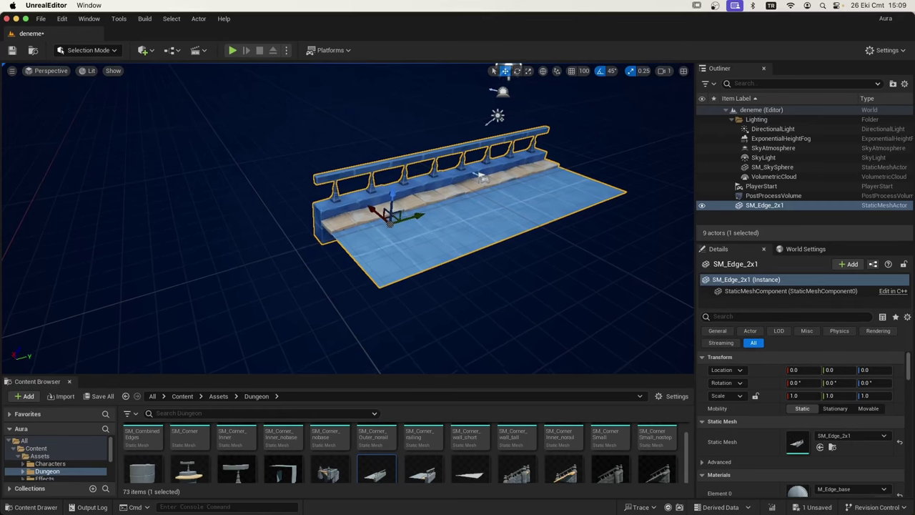
pyautogui.moveTo(389, 224); pyautogui.dragTo(397, 300, button='middle')
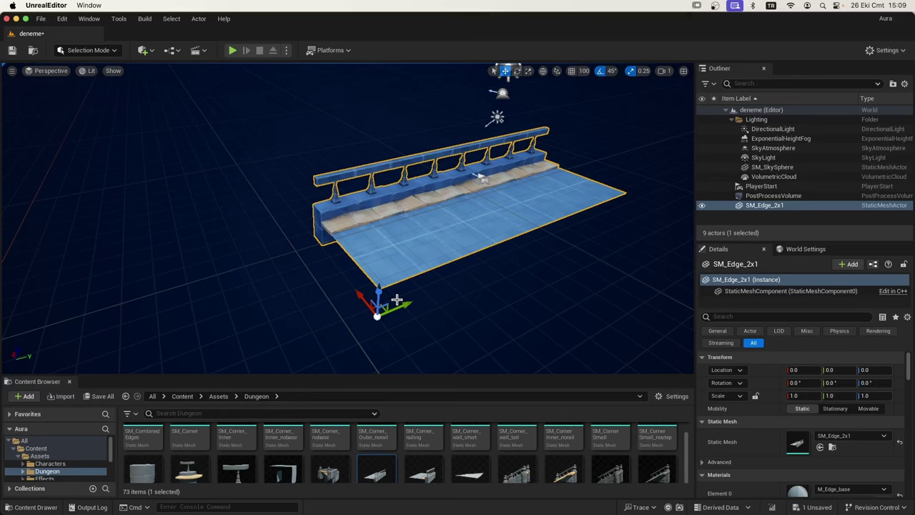
pyautogui.moveTo(377, 316); pyautogui.dragTo(381, 297, button='middle')
# Step: Keep the moved pivot, then duplicate the edge piece as SM_Edge_2x2 at Y 2002.24
pyautogui.rightClick(437, 235)
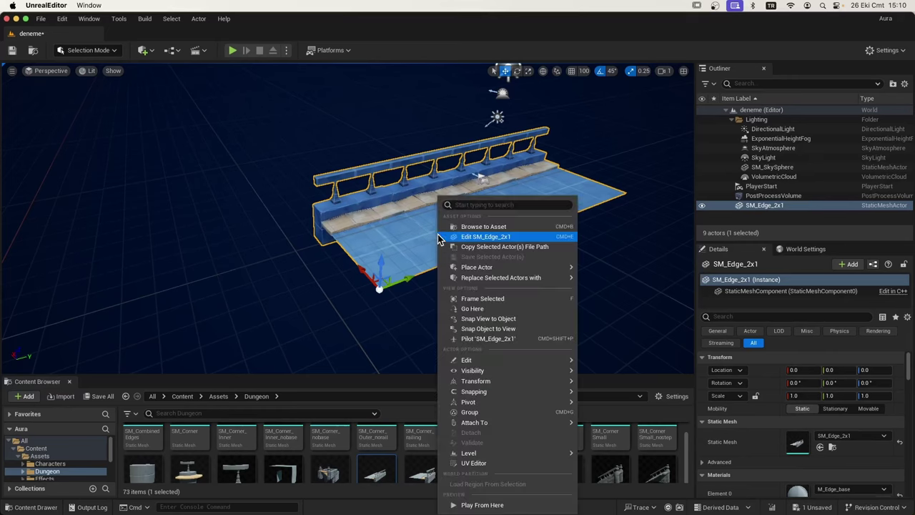
pyautogui.moveTo(483, 381)
pyautogui.moveTo(541, 405)
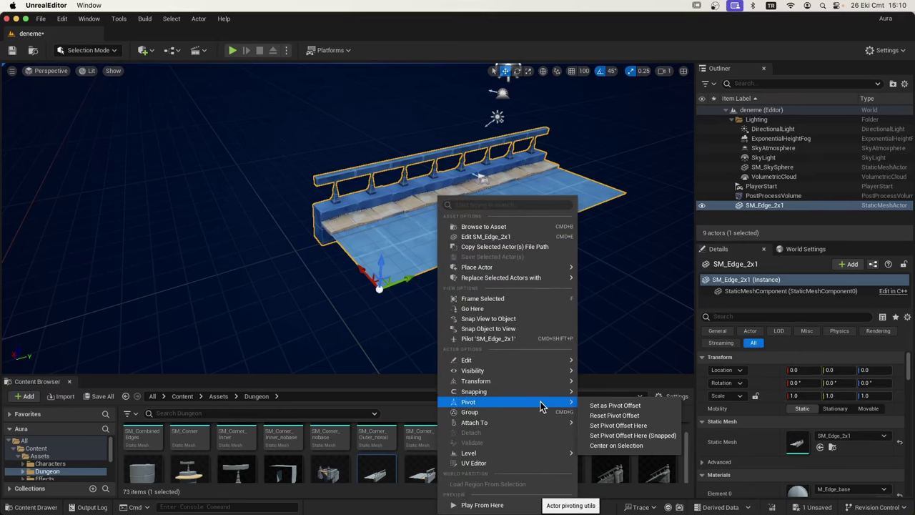
pyautogui.click(606, 406)
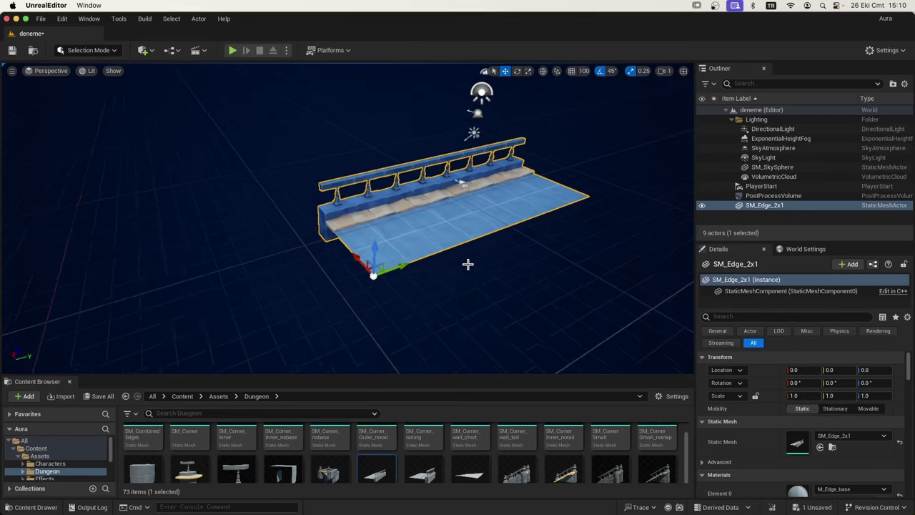
pyautogui.moveTo(490, 260); pyautogui.dragTo(490, 260, button='right')
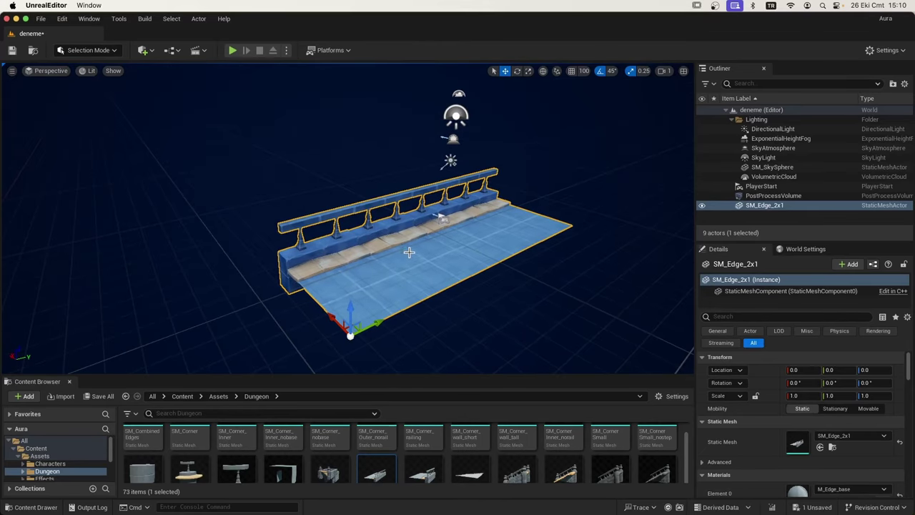
pyautogui.moveTo(373, 326)
pyautogui.keyDown('alt'); pyautogui.mouseDown()
pyautogui.moveTo(613, 191)
pyautogui.moveTo(580, 230)
pyautogui.mouseUp(); pyautogui.keyUp('alt')
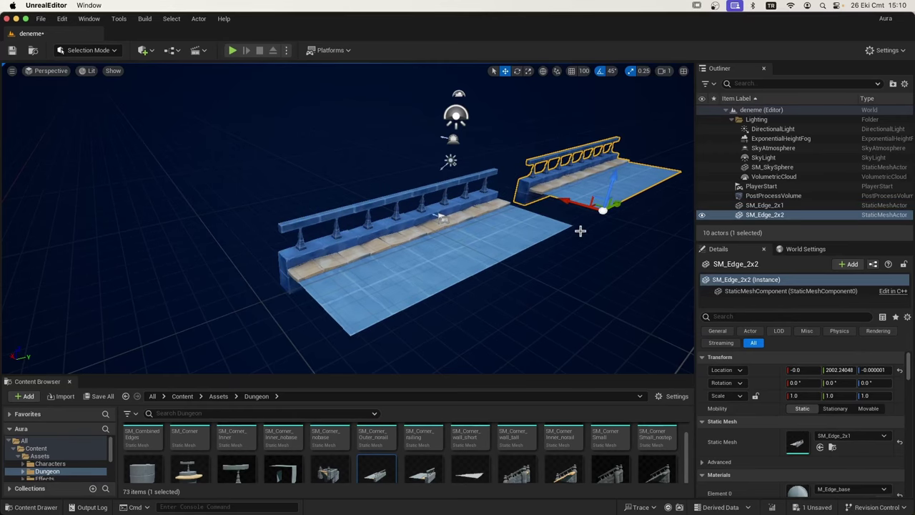
# Step: Frame SM_Edge_2x2 and orbit the view to see both walkway pieces
pyautogui.press('f')
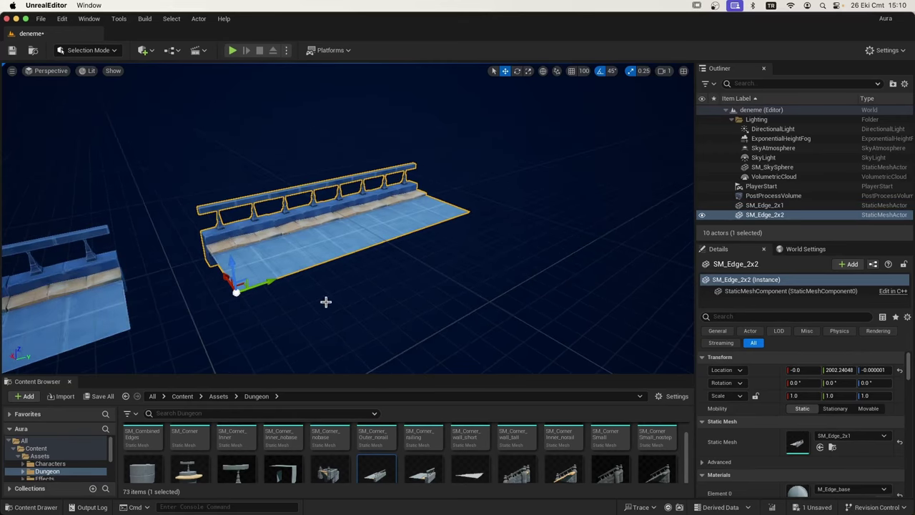
pyautogui.moveTo(220, 322); pyautogui.dragTo(328, 298, button='middle')
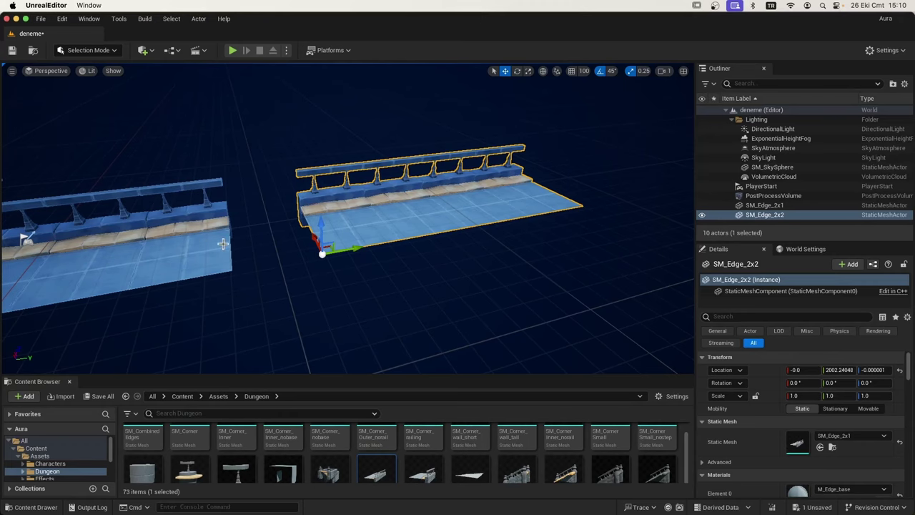
pyautogui.moveTo(323, 310); pyautogui.dragTo(323, 310, button='right')
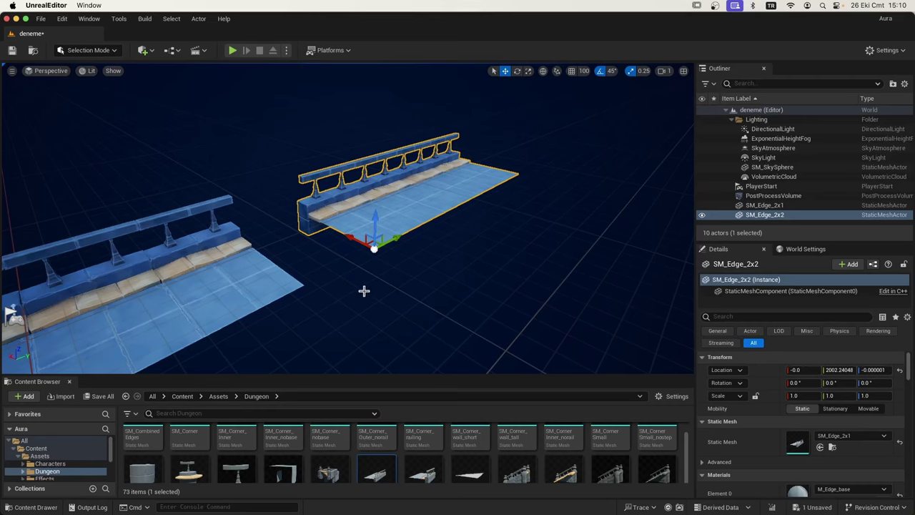
pyautogui.moveTo(368, 280); pyautogui.dragTo(368, 280, button='right')
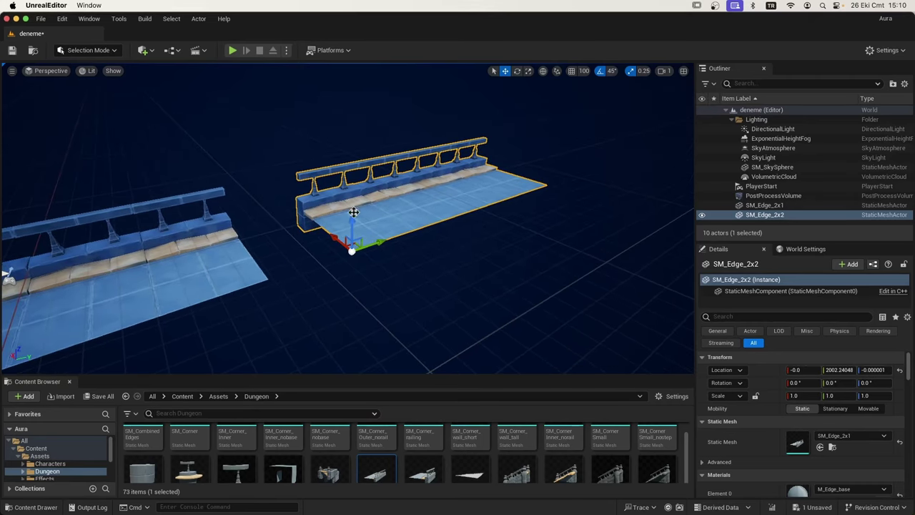
pyautogui.moveTo(352, 250)
pyautogui.mouseDown()
pyautogui.moveTo(510, 319)
pyautogui.moveTo(351, 259)
pyautogui.mouseUp()
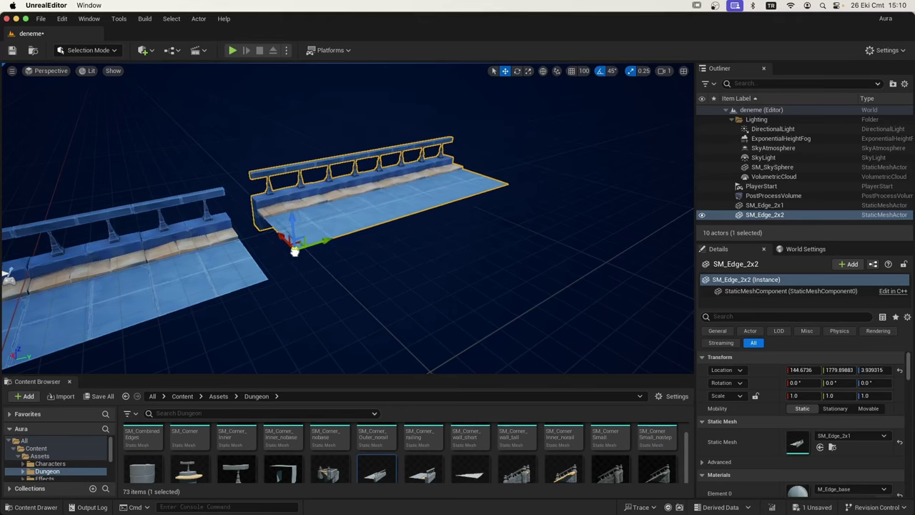
# Step: Turn on grid snapping and drag SM_Edge_2x2 to 0, 1600, 0, flush with the first piece
pyautogui.click(572, 71)
pyautogui.moveTo(349, 259); pyautogui.dragTo(412, 227)
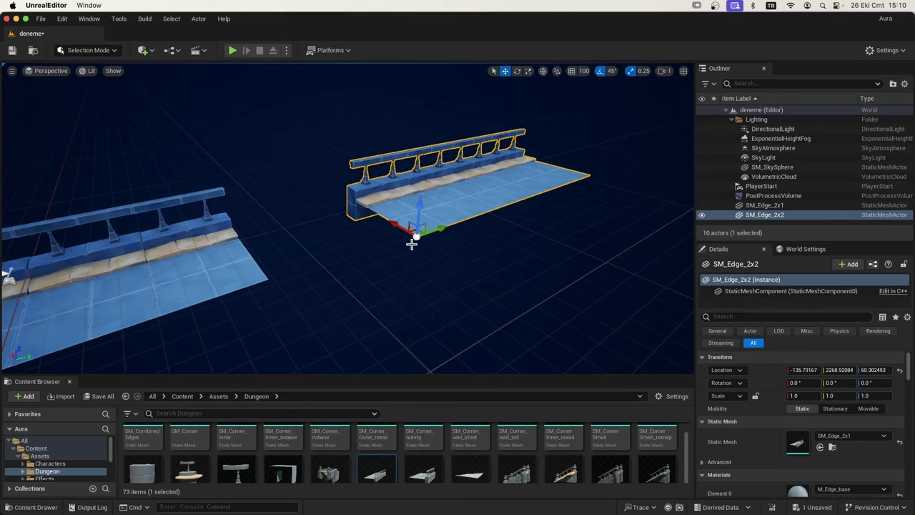
pyautogui.moveTo(416, 236); pyautogui.dragTo(306, 265)
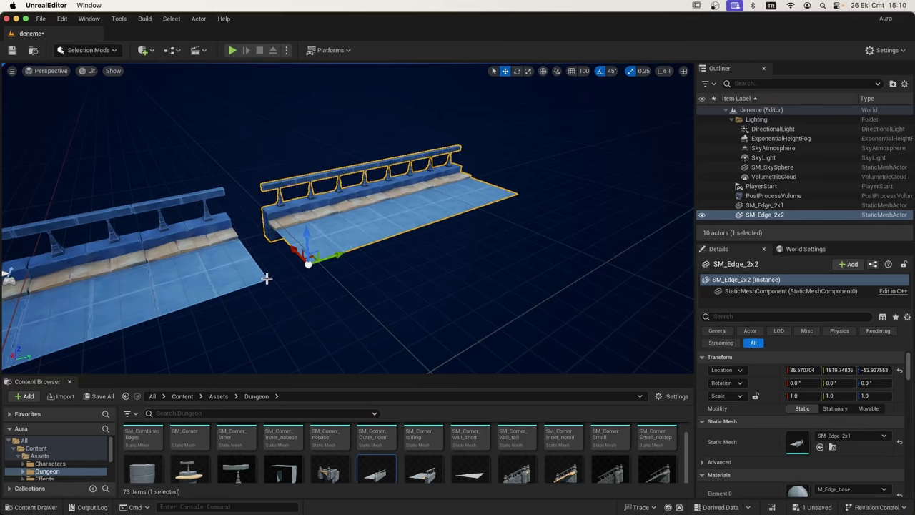
pyautogui.scroll(2, 266, 278)
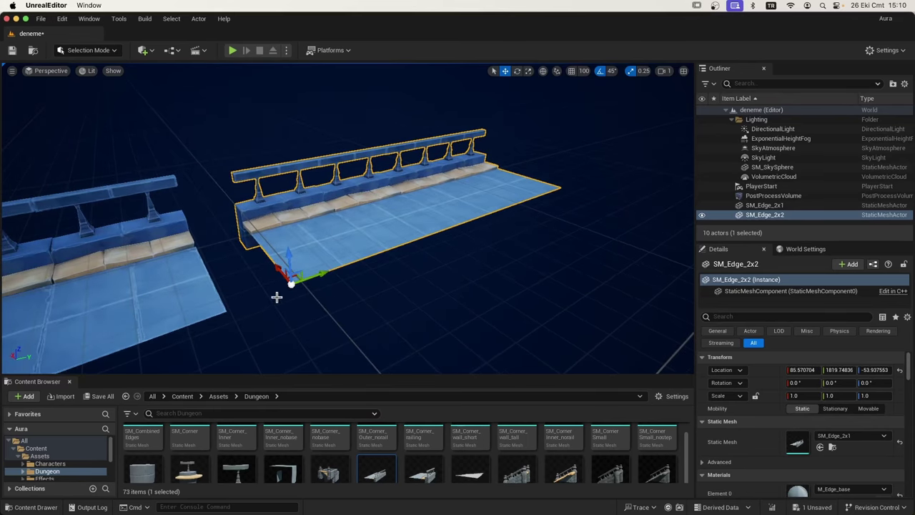
pyautogui.moveTo(290, 285); pyautogui.dragTo(253, 303)
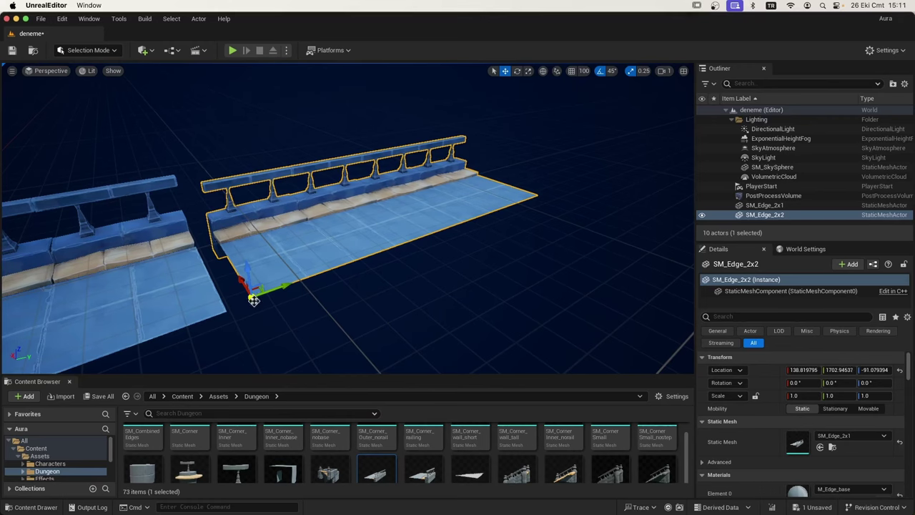
pyautogui.moveTo(251, 297); pyautogui.dragTo(240, 303)
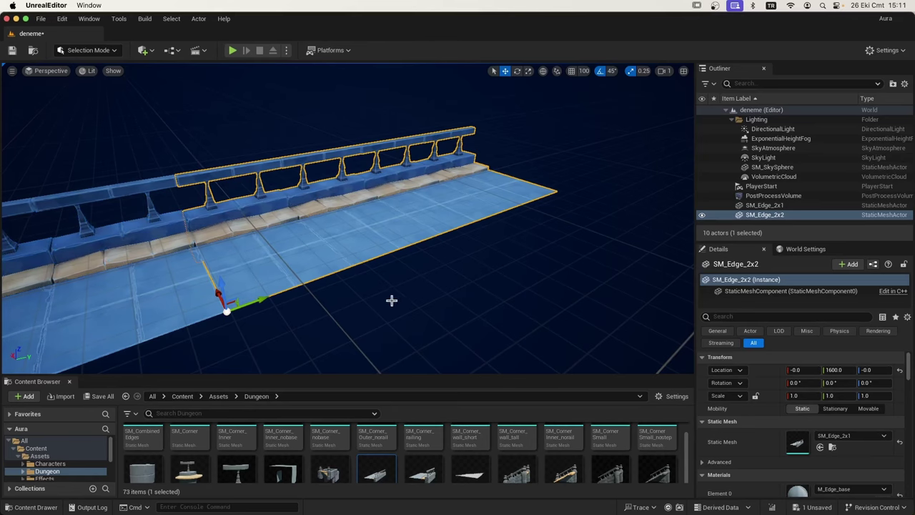
pyautogui.moveTo(316, 293); pyautogui.dragTo(321, 265, button='right')
pyautogui.moveTo(383, 313); pyautogui.dragTo(383, 336, button='right')
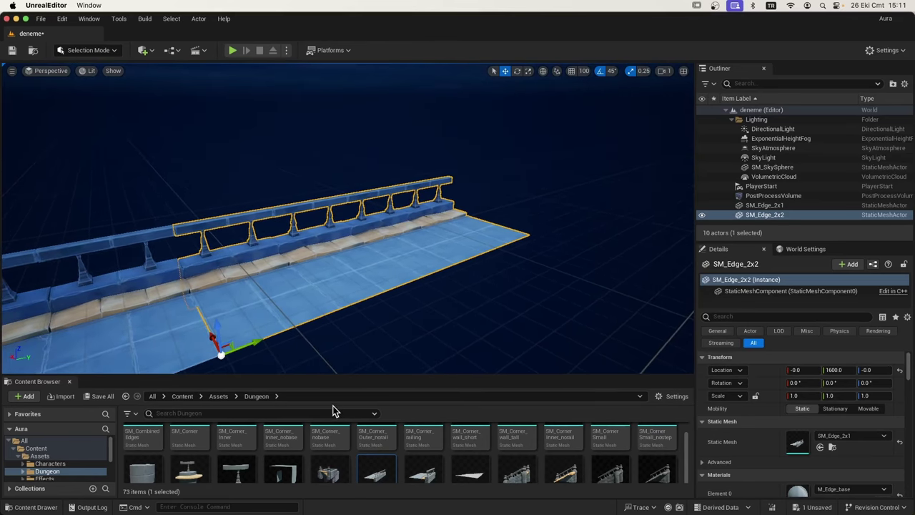
# Step: Place SM_Edge_2x3 in the level, move it out past the walkway's far end, and frame it
pyautogui.scroll(-1, 386, 465)
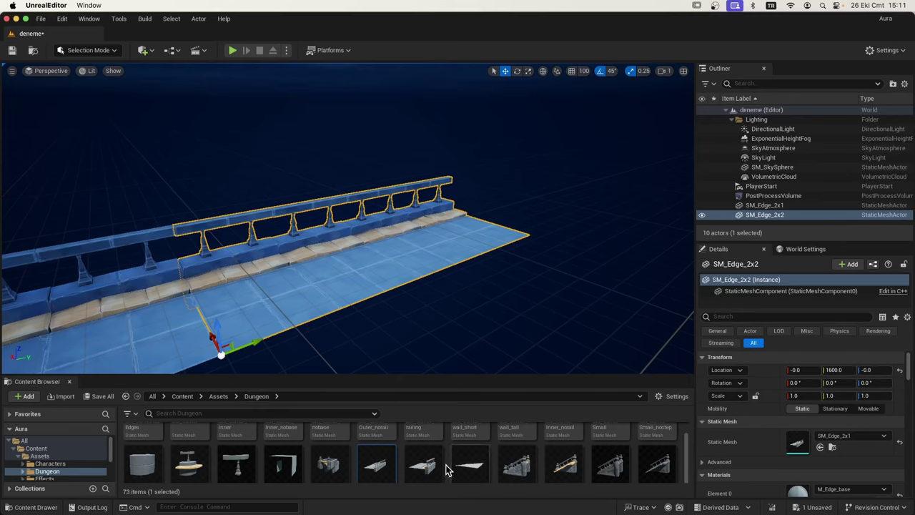
pyautogui.moveTo(423, 464); pyautogui.dragTo(556, 212)
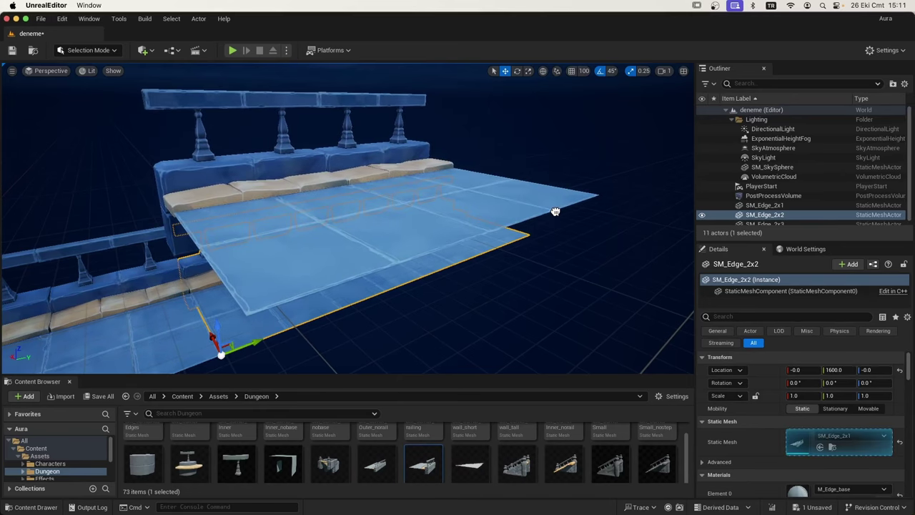
pyautogui.click(501, 237)
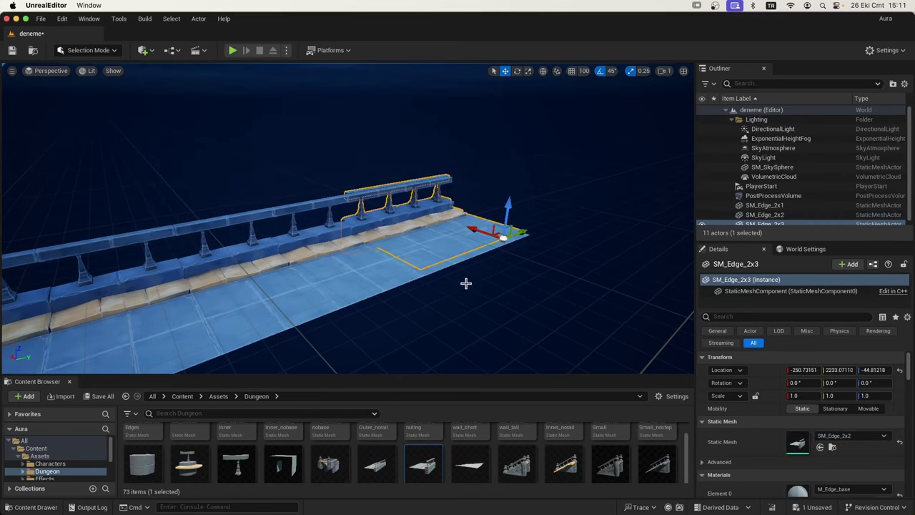
pyautogui.moveTo(496, 235); pyautogui.dragTo(610, 194)
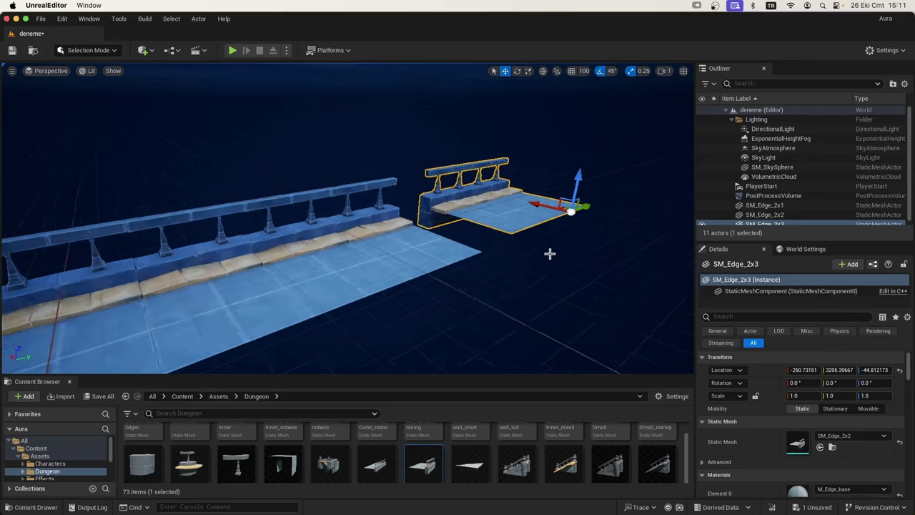
pyautogui.press('f')
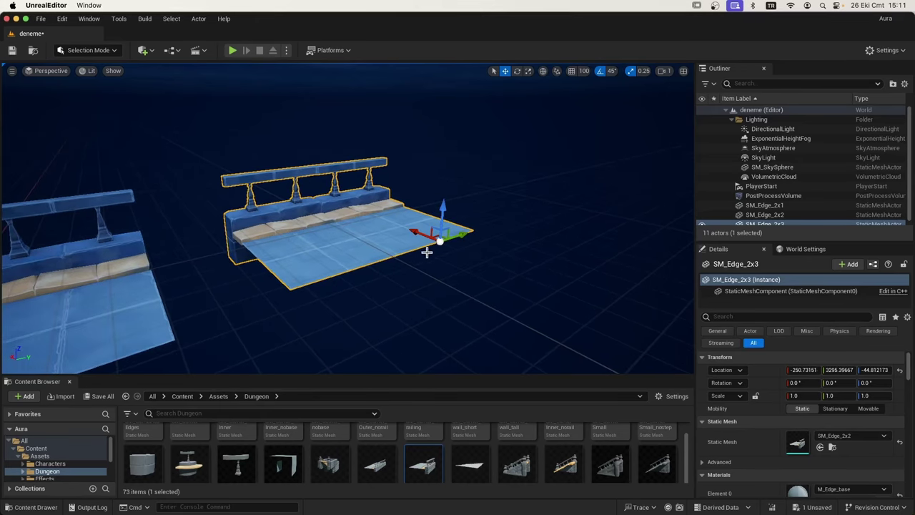
# Step: Move the piece's pivot onto its front-left slab corner, undoing an accidental duplicate
pyautogui.moveTo(439, 241); pyautogui.dragTo(302, 307, button='middle')
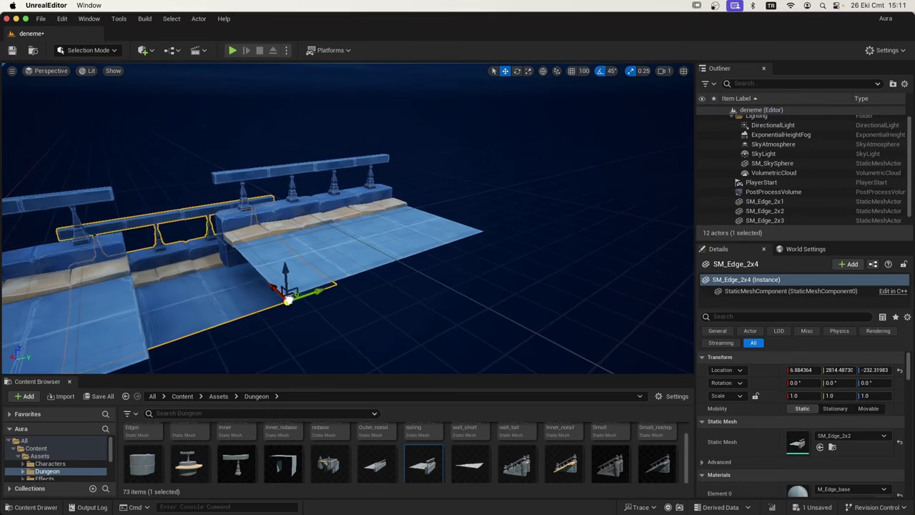
pyautogui.keyDown('alt'); pyautogui.moveTo(277, 314); pyautogui.dragTo(289, 295); pyautogui.keyUp('alt')
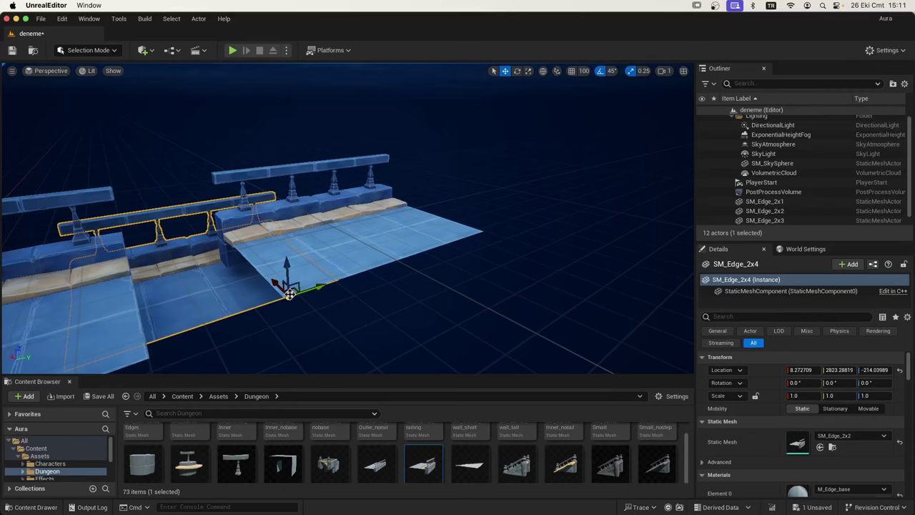
pyautogui.press('super+z')
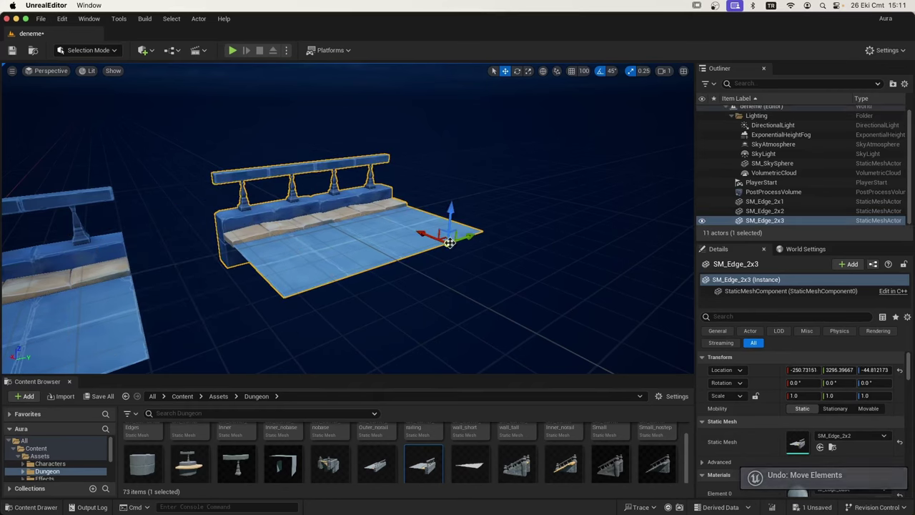
pyautogui.keyDown('alt'); pyautogui.moveTo(449, 243); pyautogui.dragTo(279, 306, button='middle'); pyautogui.keyUp('alt')
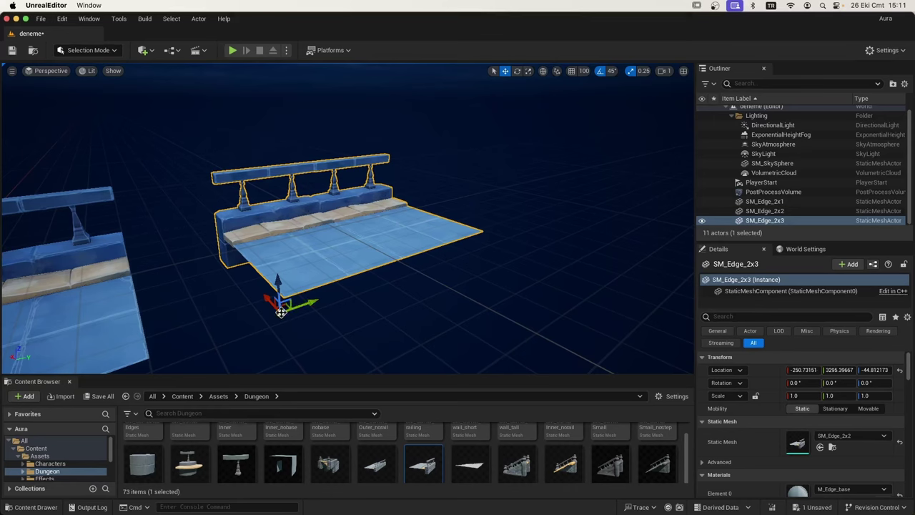
pyautogui.keyDown('alt'); pyautogui.moveTo(280, 312); pyautogui.dragTo(283, 297, button='middle'); pyautogui.keyUp('alt')
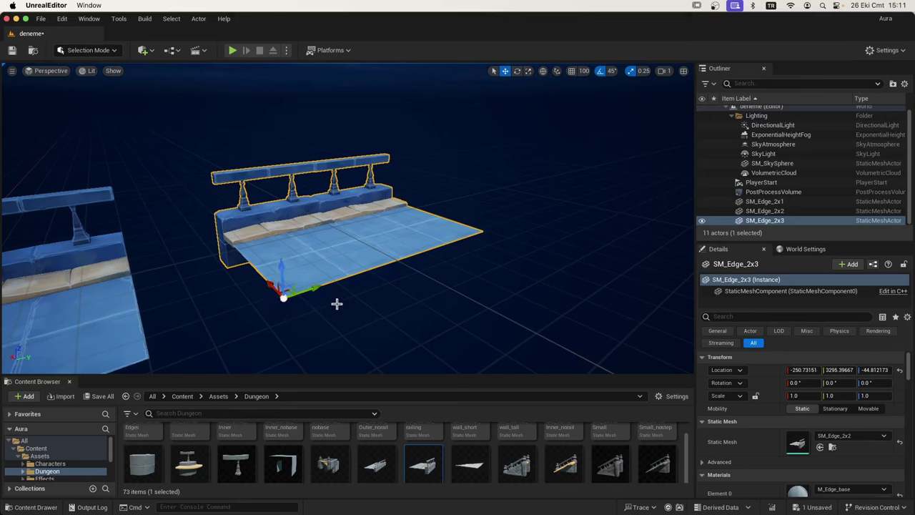
# Step: Set the corner as SM_Edge_2x3's pivot offset and snap the piece onto the walkway's end
pyautogui.rightClick(341, 196)
pyautogui.moveTo(419, 401)
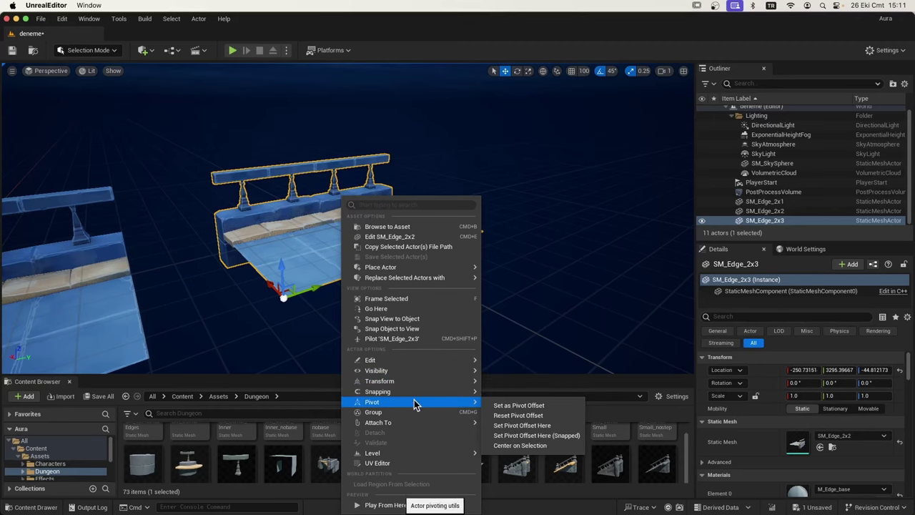
pyautogui.click(498, 406)
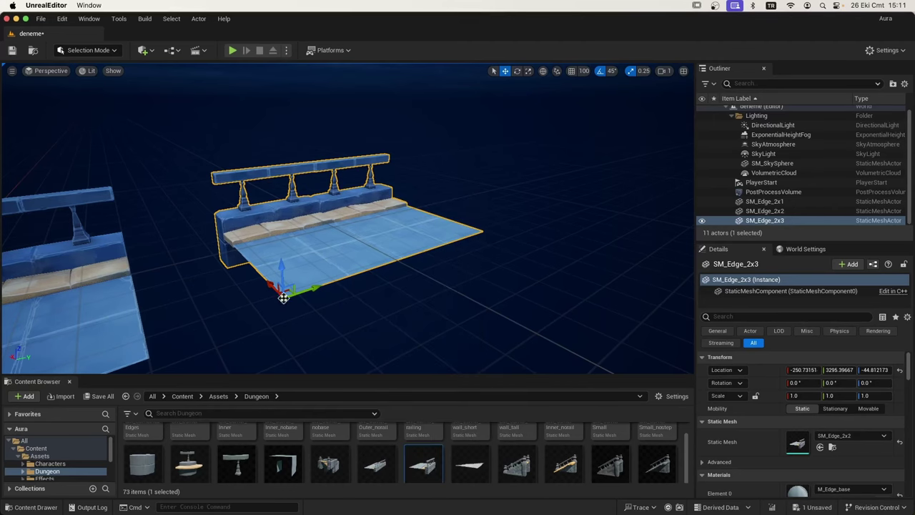
pyautogui.moveTo(284, 297); pyautogui.dragTo(248, 302)
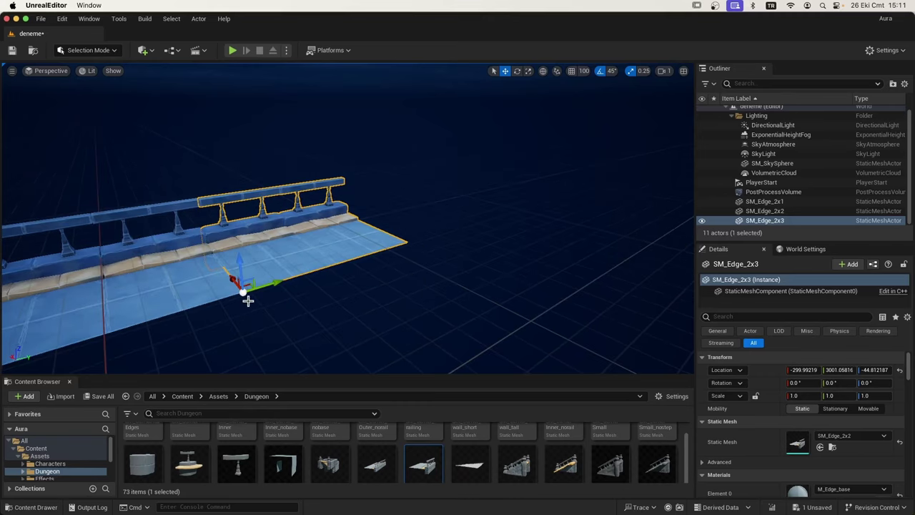
# Step: Save the deneme level
pyautogui.scroll(2, 248, 302)
pyautogui.click(98, 396)
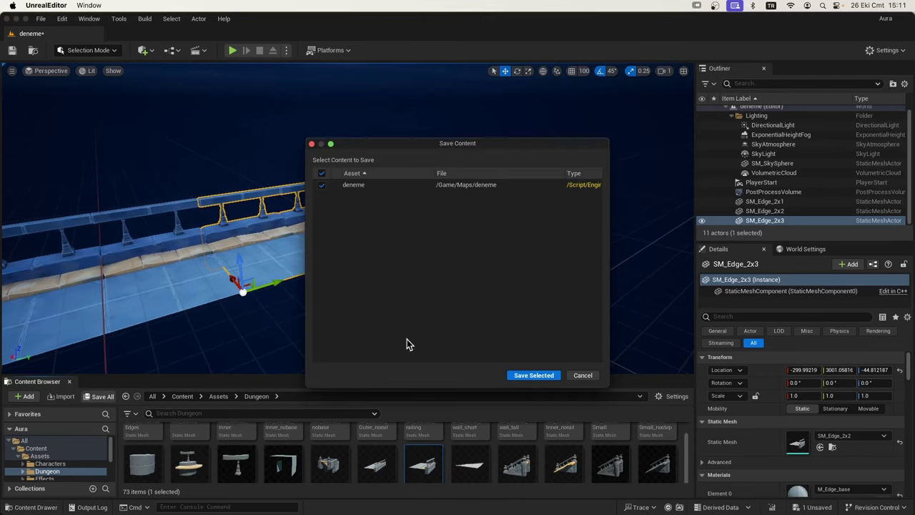
pyautogui.click(538, 376)
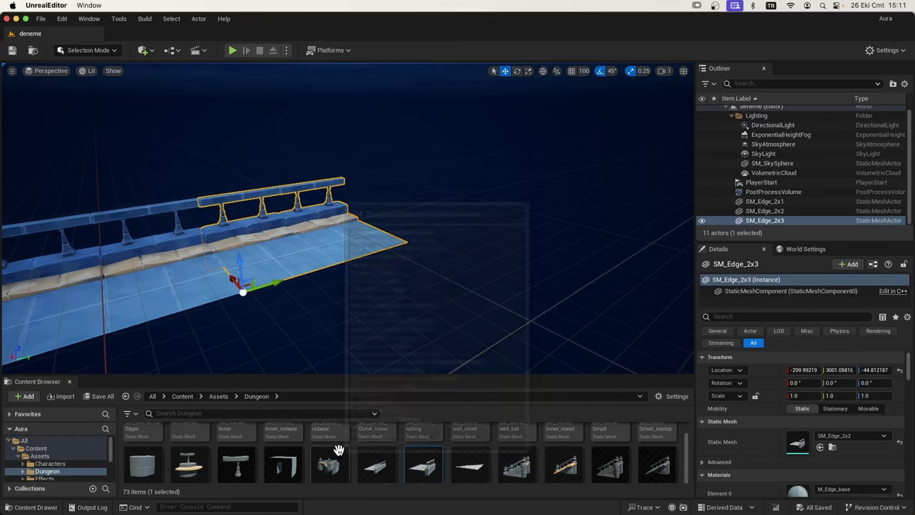
# Step: Drag SM_Corner from the Dungeon folder into the viewport and set it near the walkway
pyautogui.scroll(-1, 243, 465)
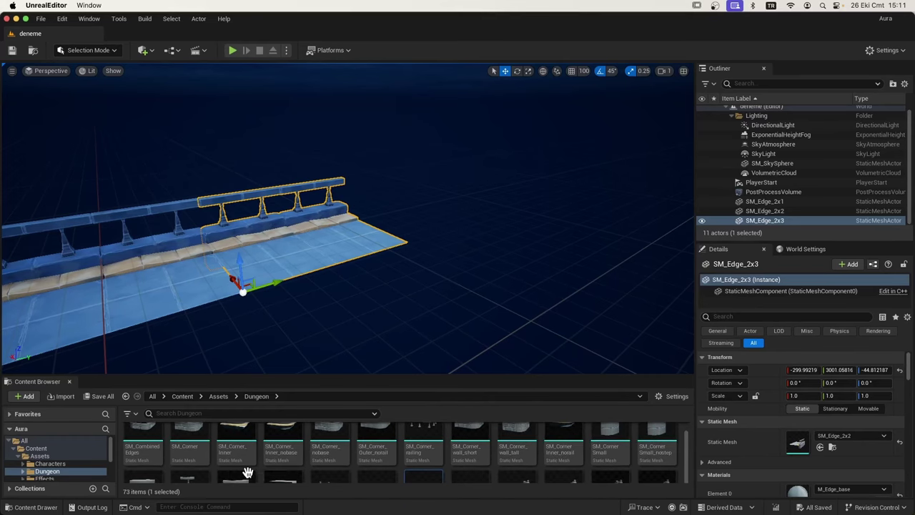
pyautogui.moveTo(183, 449)
pyautogui.mouseDown()
pyautogui.moveTo(394, 239)
pyautogui.moveTo(379, 245)
pyautogui.mouseUp()
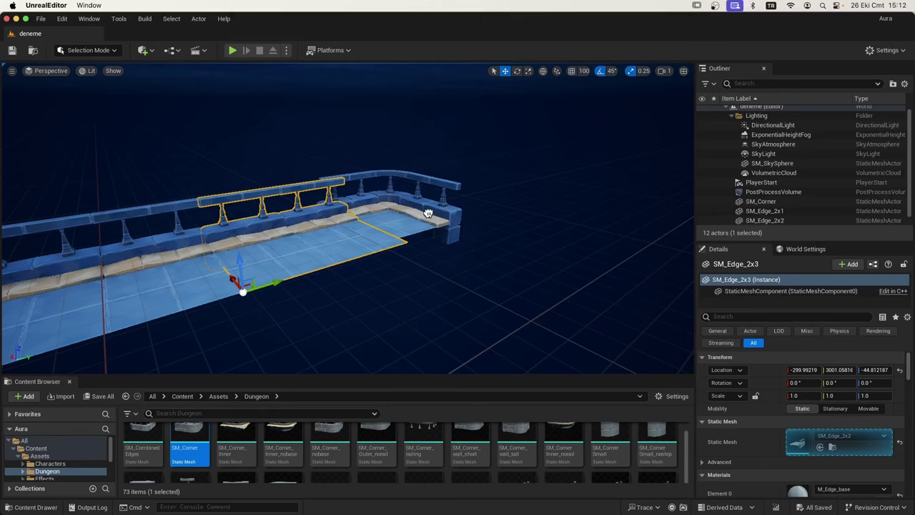
pyautogui.moveTo(427, 212)
pyautogui.mouseDown()
pyautogui.moveTo(361, 263)
pyautogui.moveTo(349, 246)
pyautogui.moveTo(405, 239)
pyautogui.moveTo(447, 247)
pyautogui.moveTo(477, 262)
pyautogui.moveTo(472, 290)
pyautogui.moveTo(439, 310)
pyautogui.moveTo(368, 310)
pyautogui.moveTo(535, 294)
pyautogui.moveTo(411, 296)
pyautogui.moveTo(496, 288)
pyautogui.moveTo(505, 253)
pyautogui.moveTo(476, 230)
pyautogui.mouseUp()
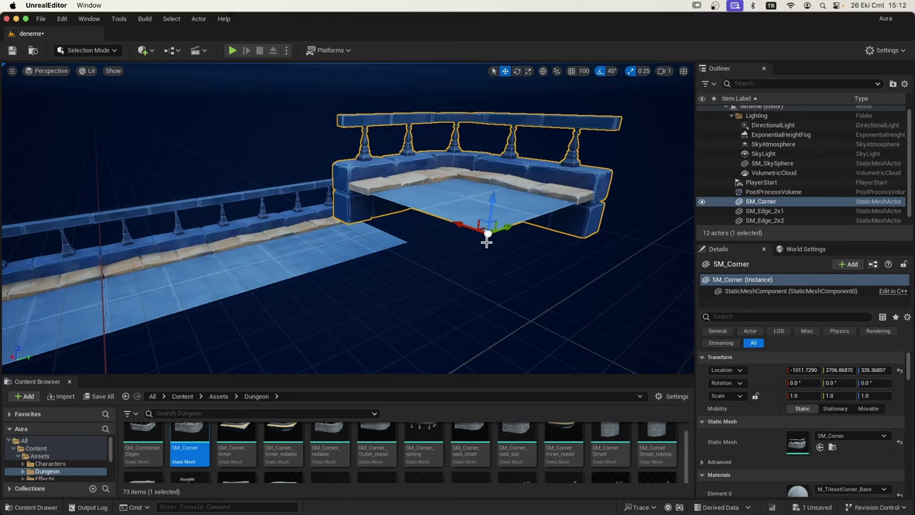
# Step: Snap SM_Corner onto the edge railing's end at -299.99, 3201.06, -44.81, then zoom out to check
pyautogui.moveTo(450, 242); pyautogui.dragTo(383, 247)
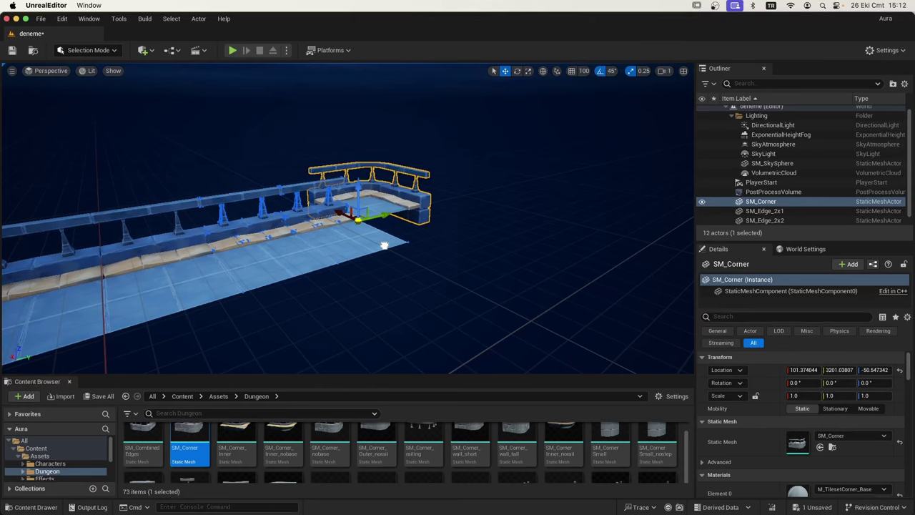
pyautogui.scroll(2, 409, 238)
pyautogui.scroll(2, 395, 235)
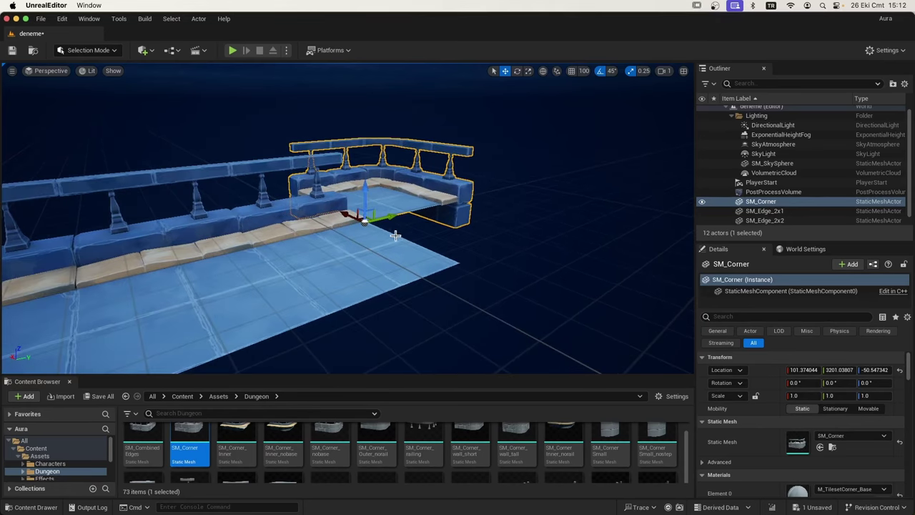
pyautogui.moveTo(365, 221); pyautogui.dragTo(464, 250)
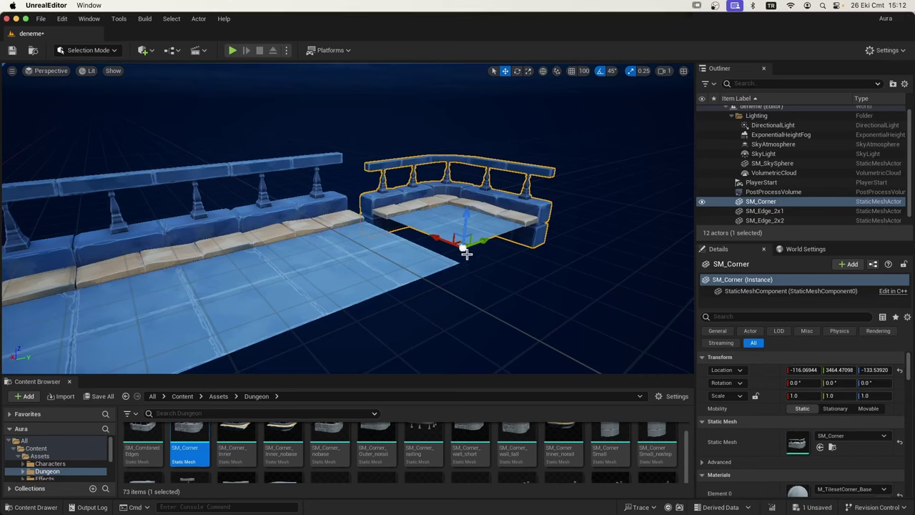
pyautogui.moveTo(464, 248); pyautogui.dragTo(459, 261)
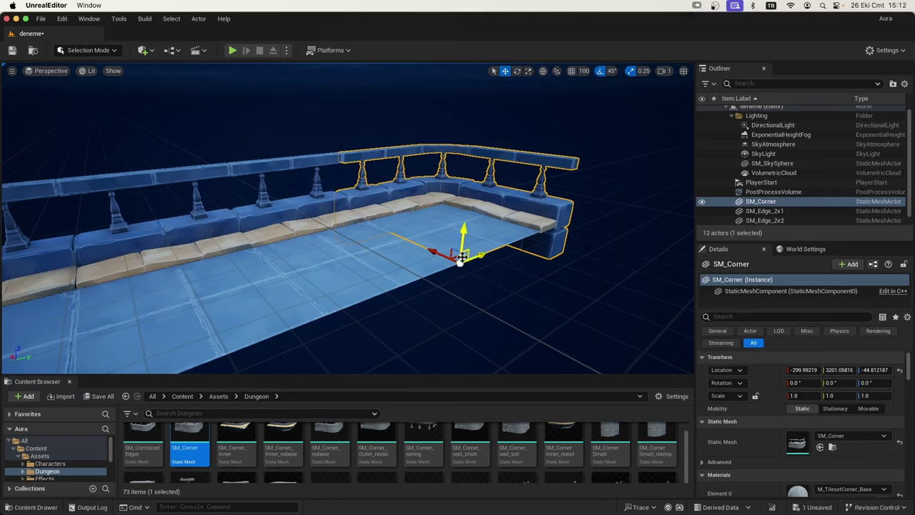
pyautogui.scroll(-2, 460, 260)
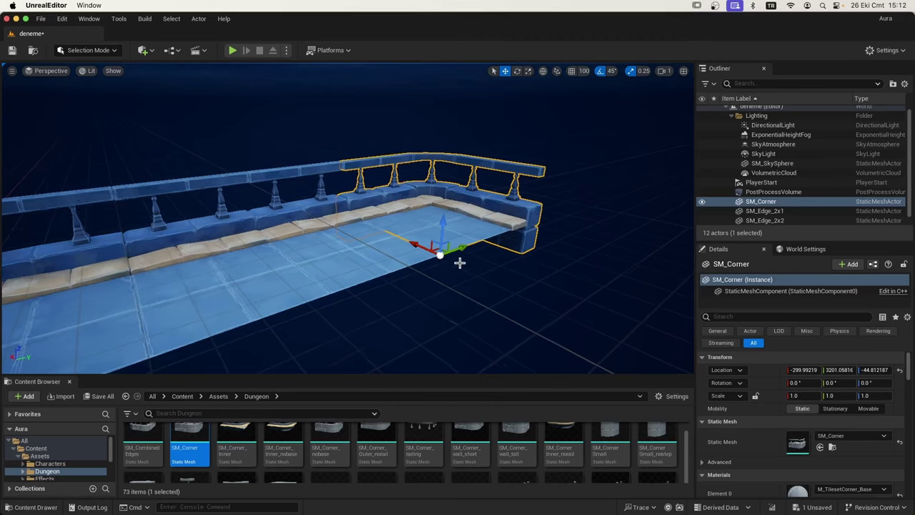
pyautogui.scroll(-1, 460, 261)
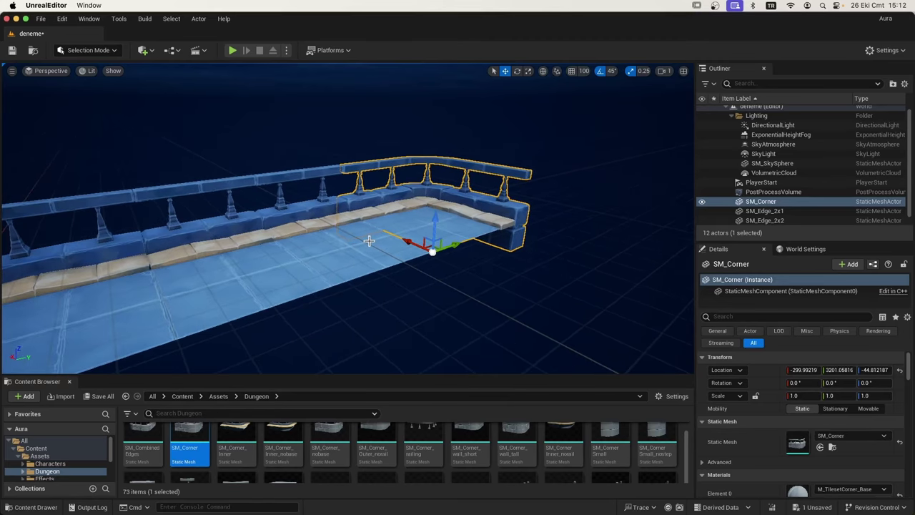
pyautogui.scroll(-2, 366, 240)
pyautogui.scroll(-2, 366, 240)
pyautogui.scroll(-1, 365, 241)
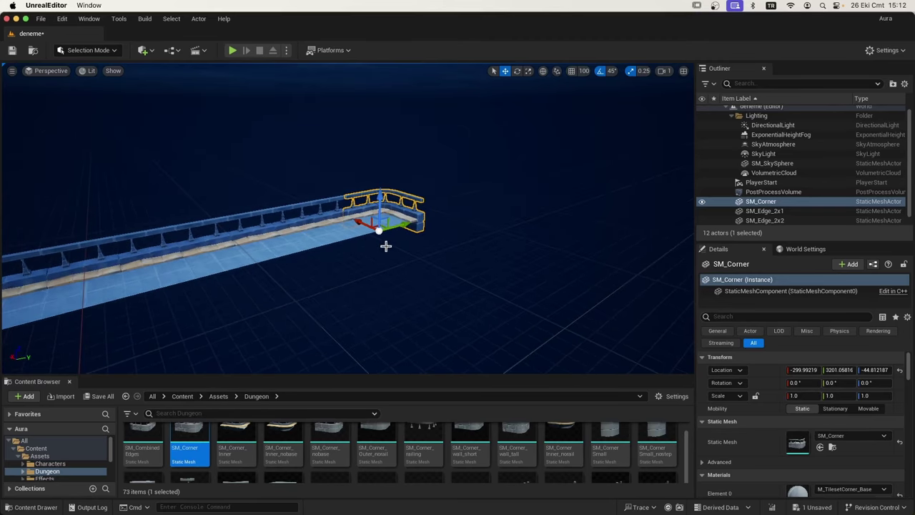
pyautogui.scroll(-2, 385, 246)
pyautogui.scroll(-1, 383, 246)
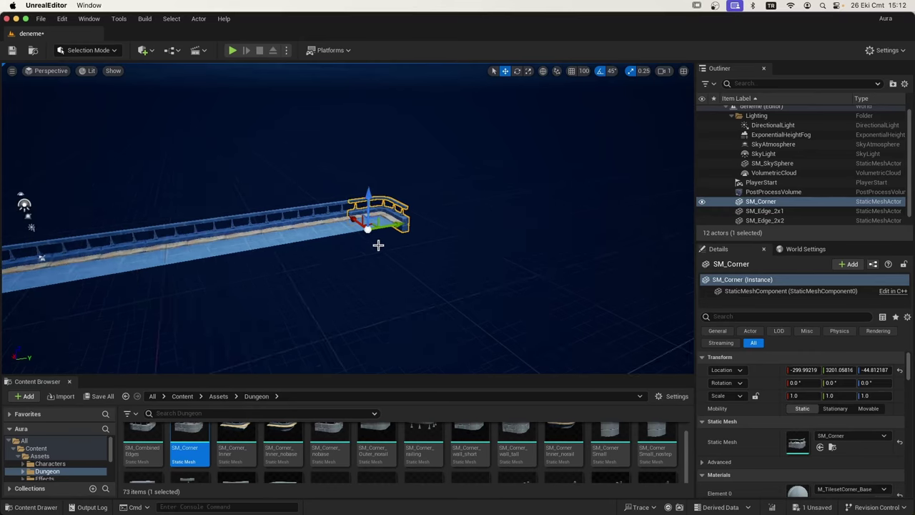
pyautogui.scroll(-1, 379, 246)
pyautogui.scroll(-2, 375, 243)
pyautogui.scroll(-1, 369, 247)
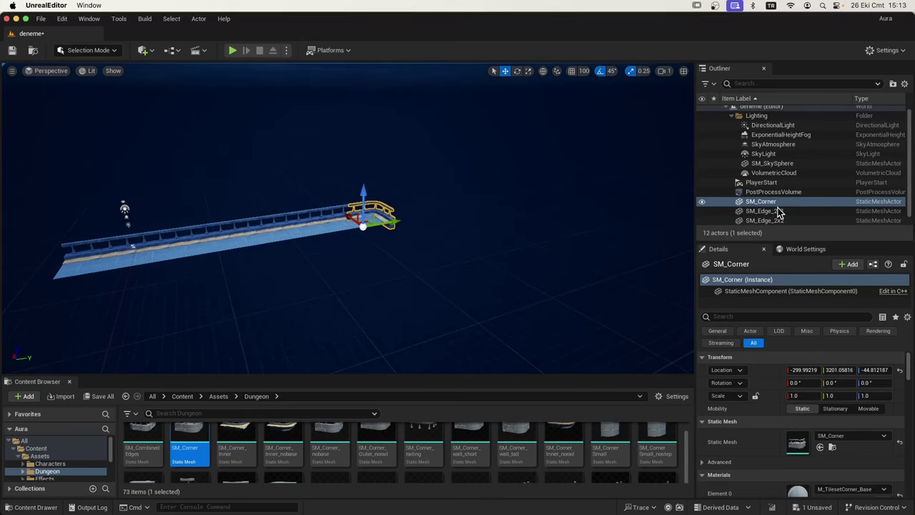
pyautogui.scroll(-1, 792, 211)
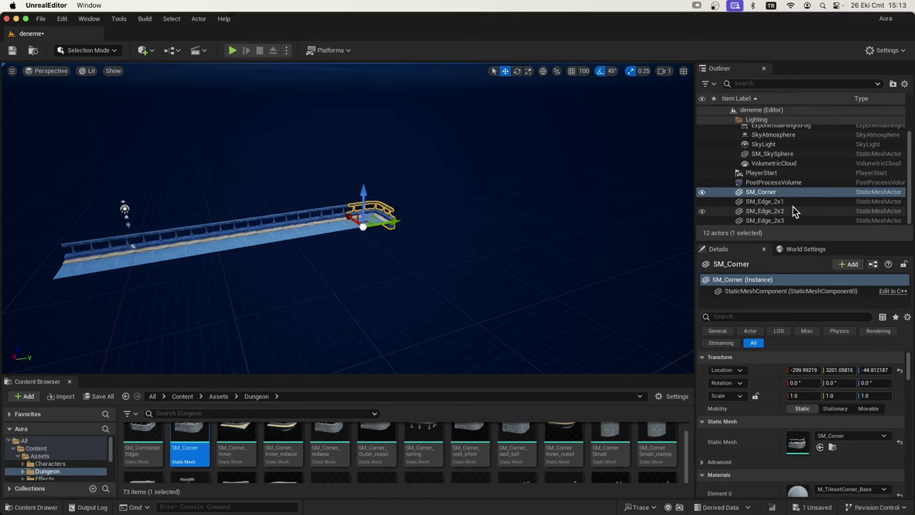
# Step: Select SM_Corner through SM_Edge_2x3 in the Outliner and Alt-drag a duplicate of them
pyautogui.keyDown('shift'); pyautogui.click(792, 211); pyautogui.keyUp('shift')
pyautogui.keyDown('shift'); pyautogui.click(792, 220); pyautogui.keyUp('shift')
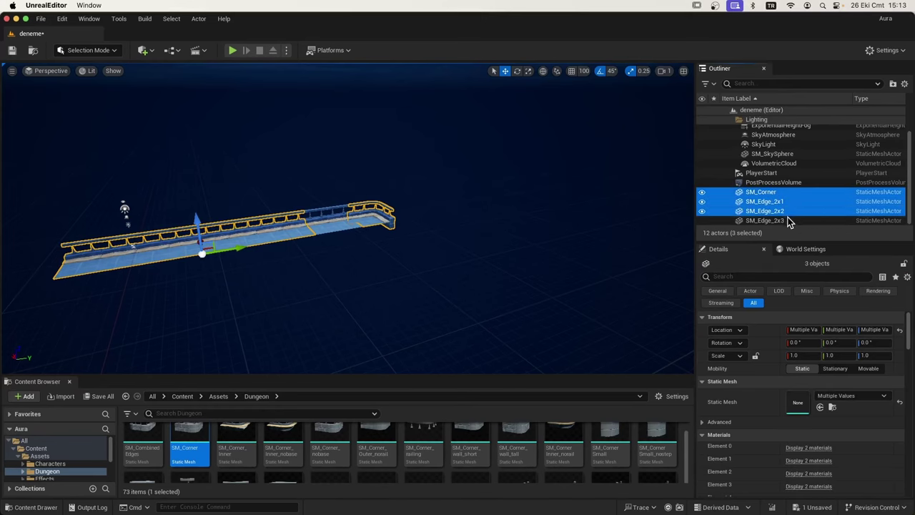
pyautogui.scroll(2, 334, 220)
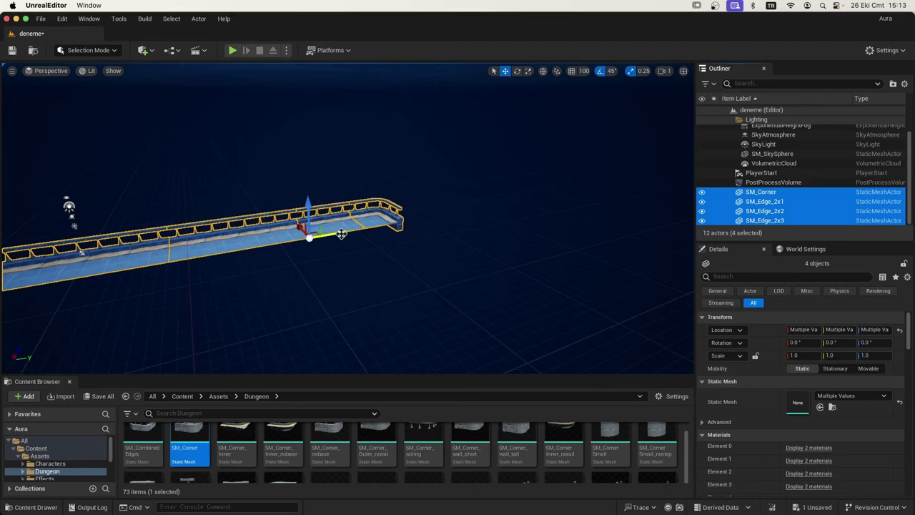
pyautogui.keyDown('alt'); pyautogui.moveTo(341, 234); pyautogui.dragTo(353, 213); pyautogui.keyUp('alt')
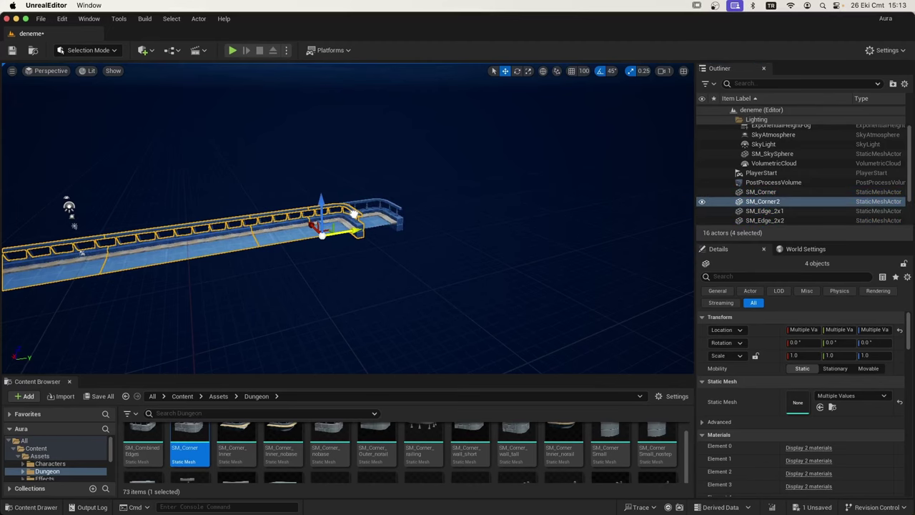
# Step: Rotate the four-piece copy to 90° and move it to extend from the corner
pyautogui.click(517, 71)
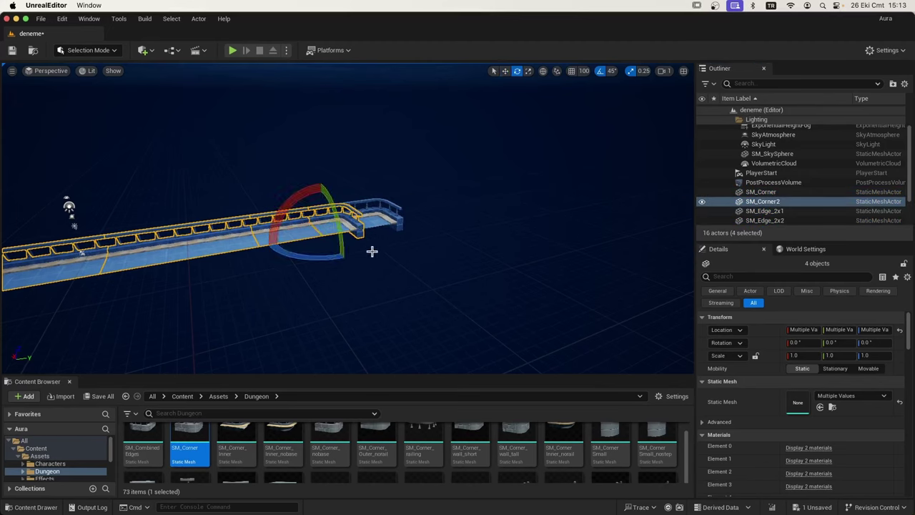
pyautogui.moveTo(321, 257)
pyautogui.mouseDown()
pyautogui.moveTo(343, 255)
pyautogui.moveTo(307, 255)
pyautogui.mouseUp()
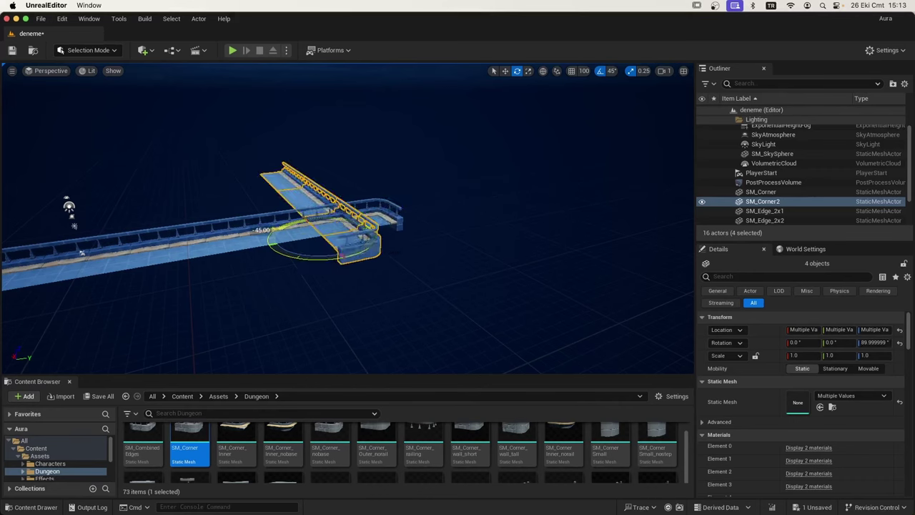
pyautogui.moveTo(307, 255); pyautogui.dragTo(517, 100)
pyautogui.click(505, 71)
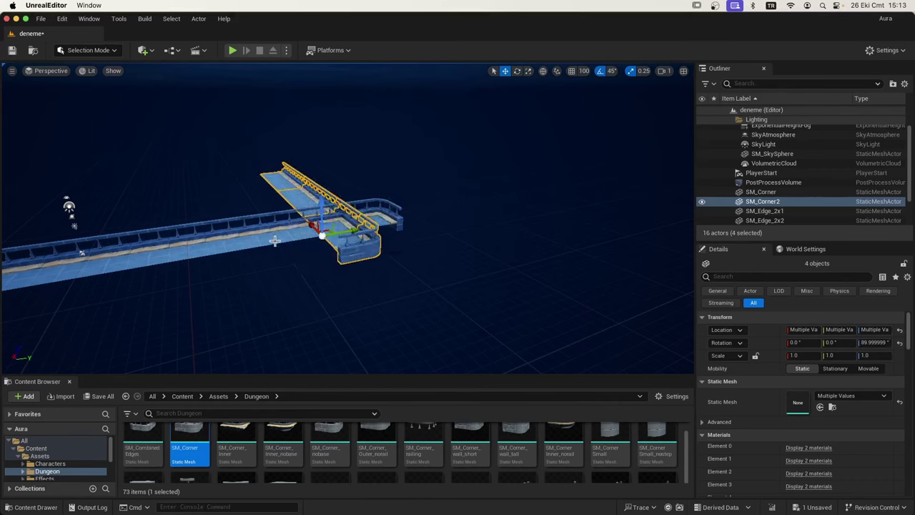
pyautogui.moveTo(313, 226); pyautogui.dragTo(529, 358)
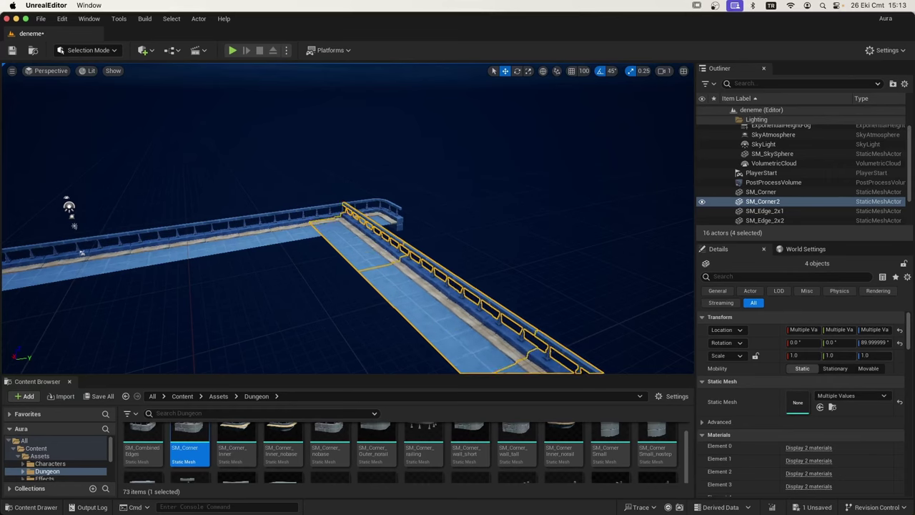
# Step: Orbit and zoom the view to inspect the new corner joint from several angles
pyautogui.moveTo(250, 322); pyautogui.dragTo(251, 322, button='right')
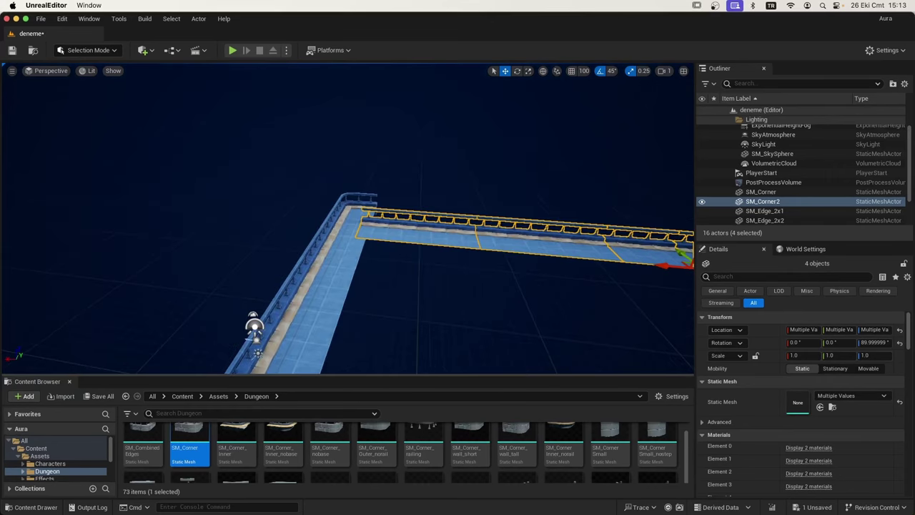
pyautogui.scroll(5, 407, 224)
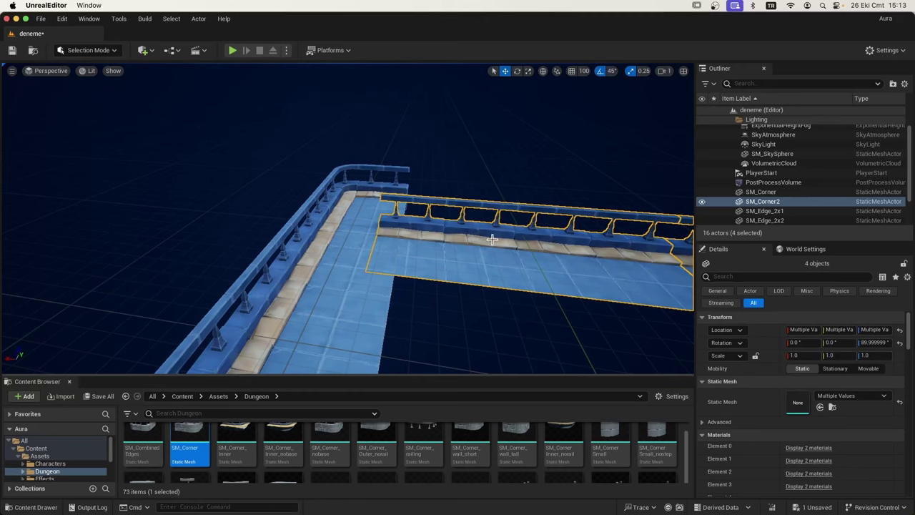
pyautogui.moveTo(493, 318); pyautogui.dragTo(446, 242, button='right')
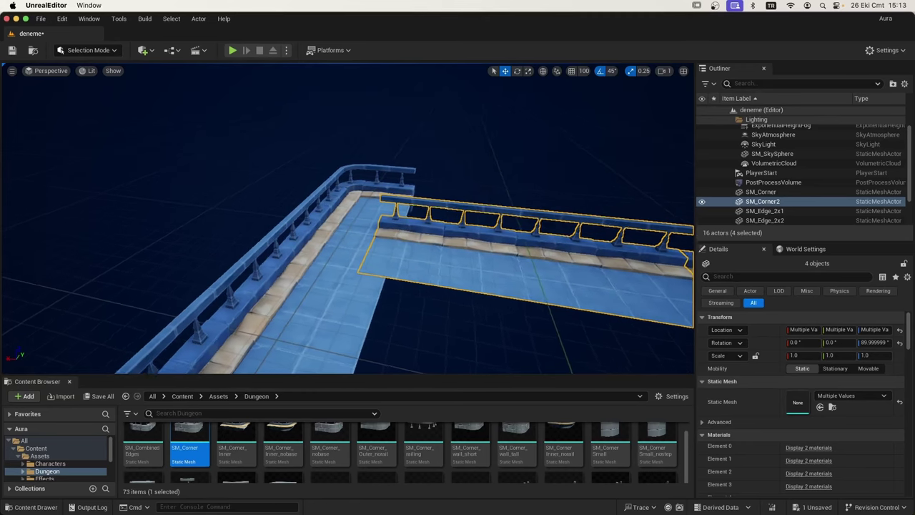
pyautogui.scroll(-1, 446, 242)
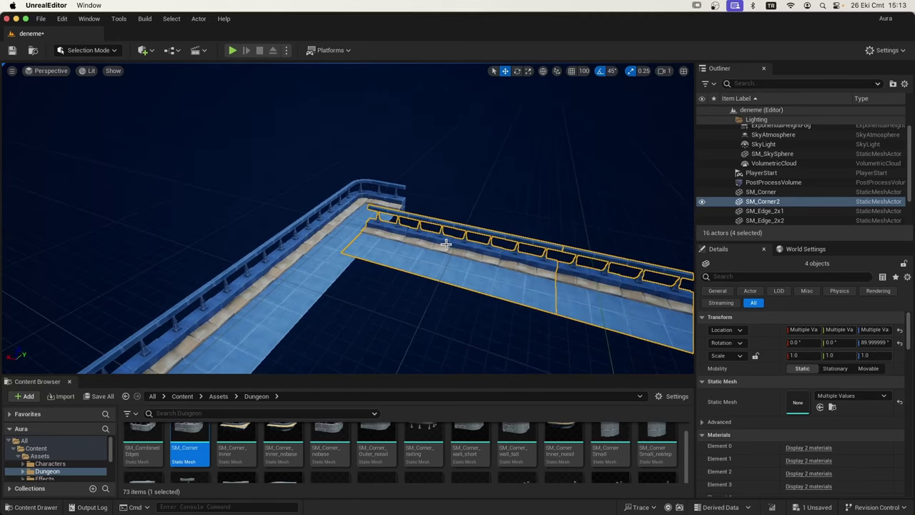
pyautogui.scroll(-1, 446, 245)
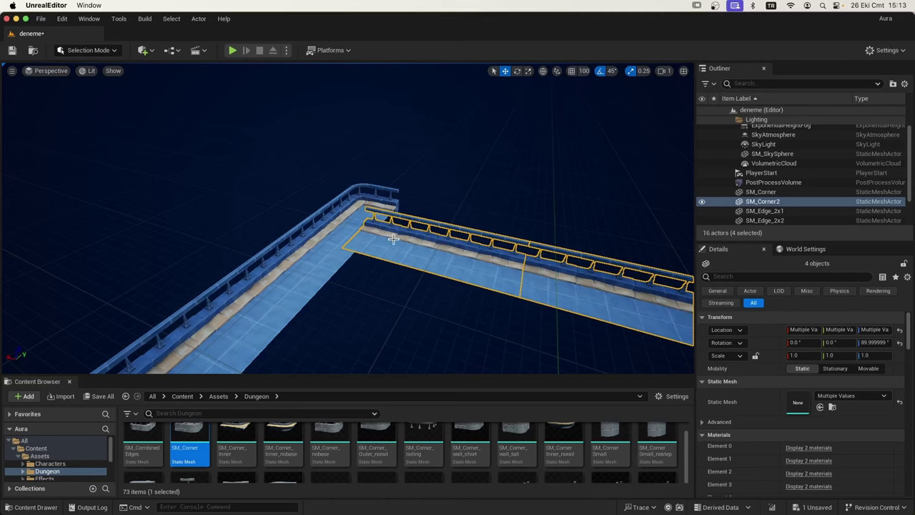
pyautogui.moveTo(415, 248); pyautogui.dragTo(635, 309, button='right')
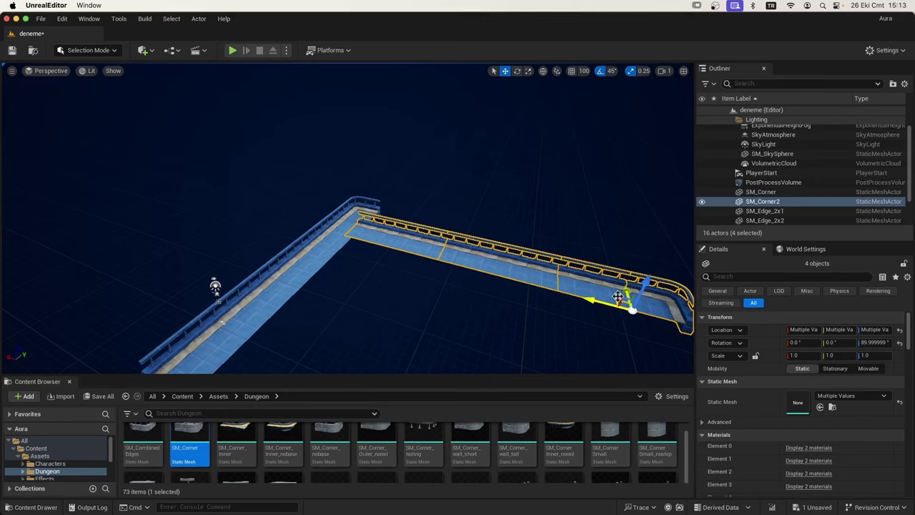
pyautogui.scroll(1, 392, 248)
pyautogui.scroll(1, 402, 222)
pyautogui.scroll(1, 434, 228)
pyautogui.scroll(1, 434, 229)
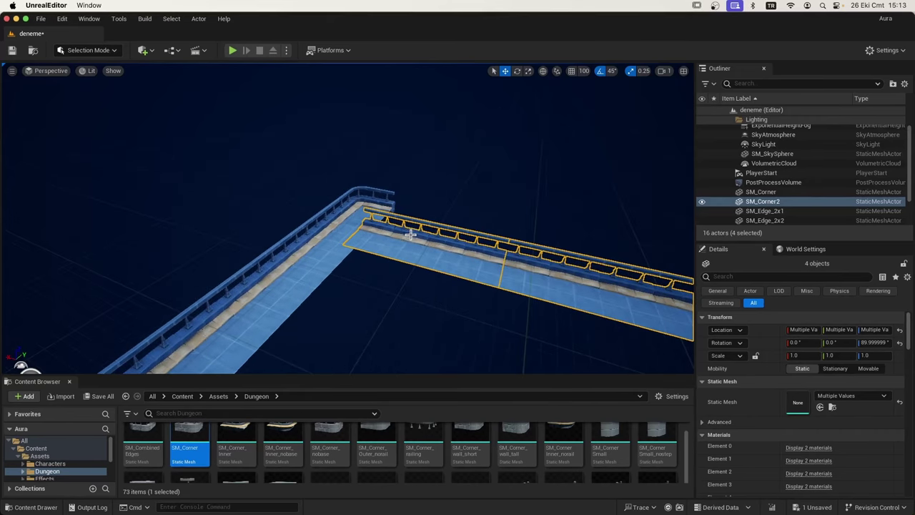
pyautogui.scroll(1, 434, 230)
pyautogui.scroll(2, 434, 233)
pyautogui.scroll(2, 432, 237)
pyautogui.scroll(1, 432, 237)
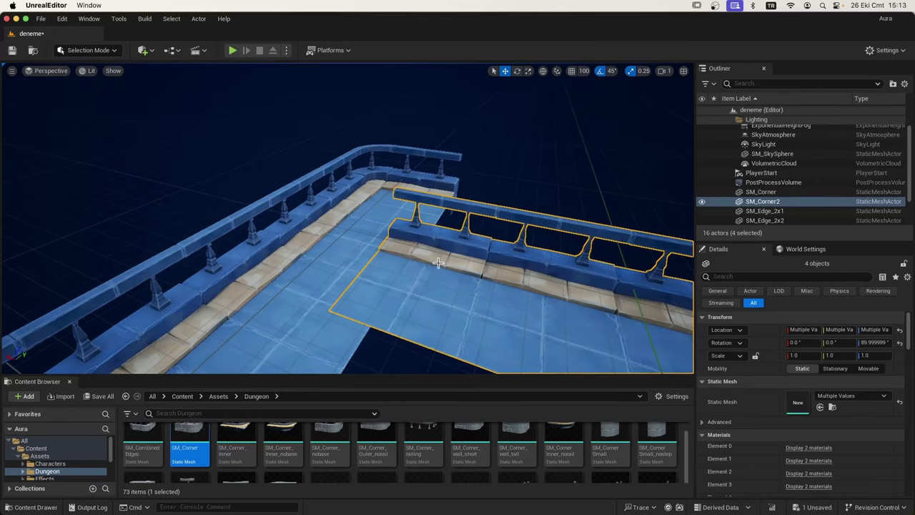
# Step: Set the four selected pieces' pivot to the clicked spot on the floor
pyautogui.rightClick(417, 290)
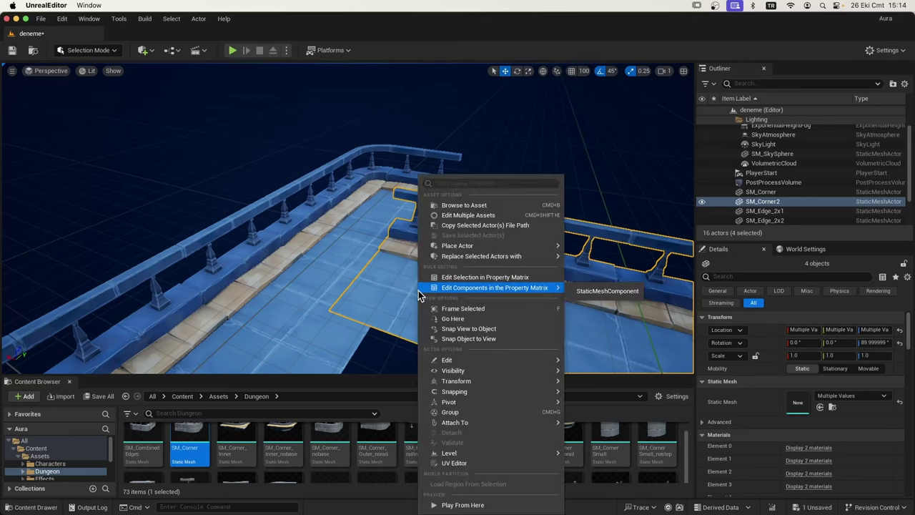
pyautogui.moveTo(485, 406)
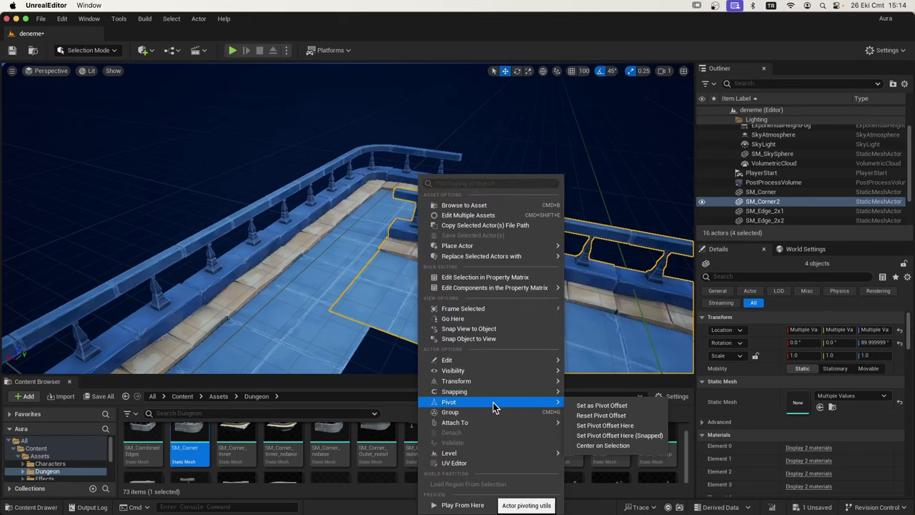
pyautogui.click(599, 431)
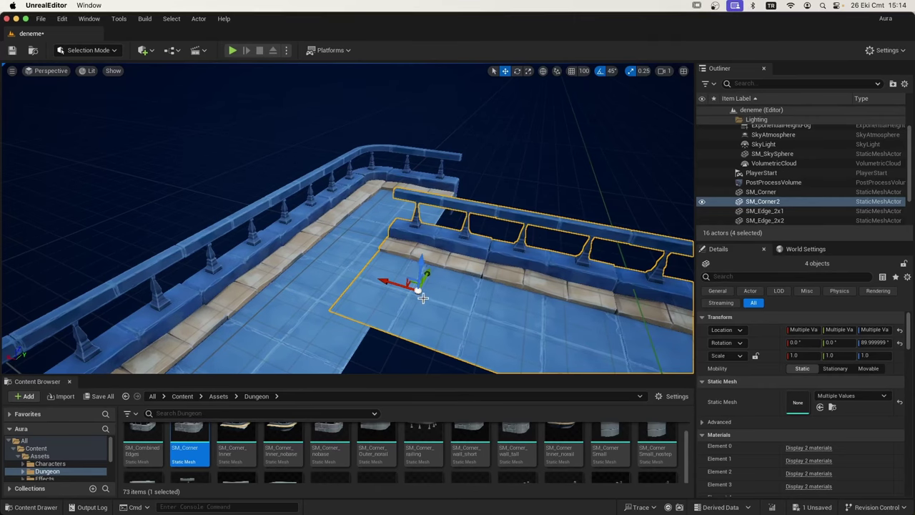
# Step: Slide the four-piece walkway section along its length, away from the first walkway
pyautogui.scroll(-10, 522, 293)
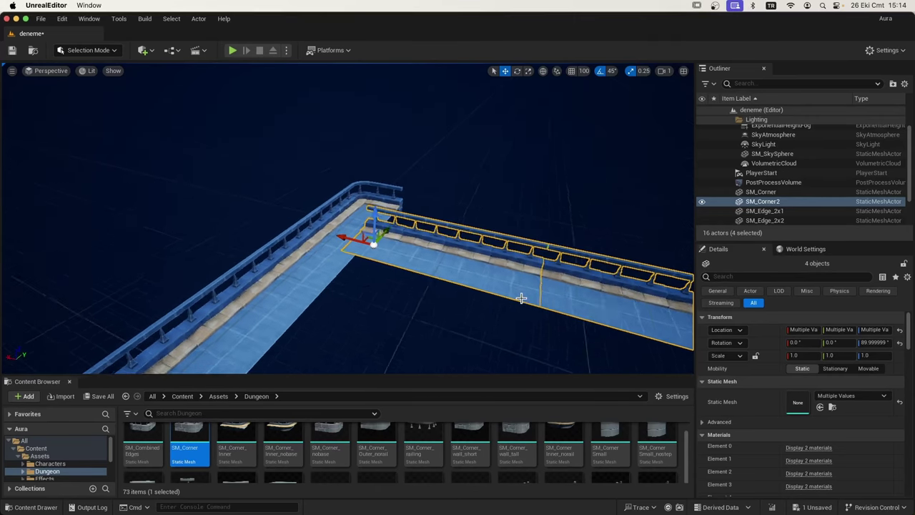
pyautogui.scroll(2, 402, 237)
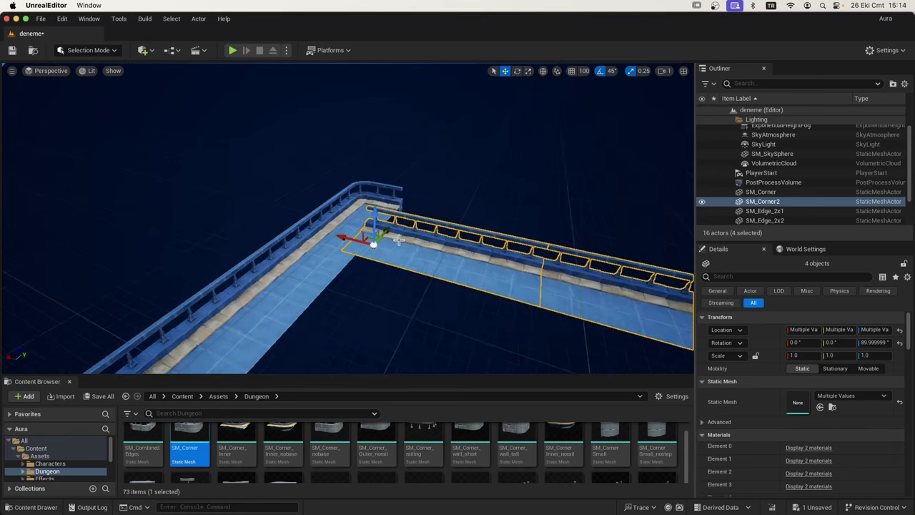
pyautogui.scroll(2, 401, 240)
pyautogui.scroll(2, 399, 243)
pyautogui.scroll(2, 398, 249)
pyautogui.scroll(2, 397, 249)
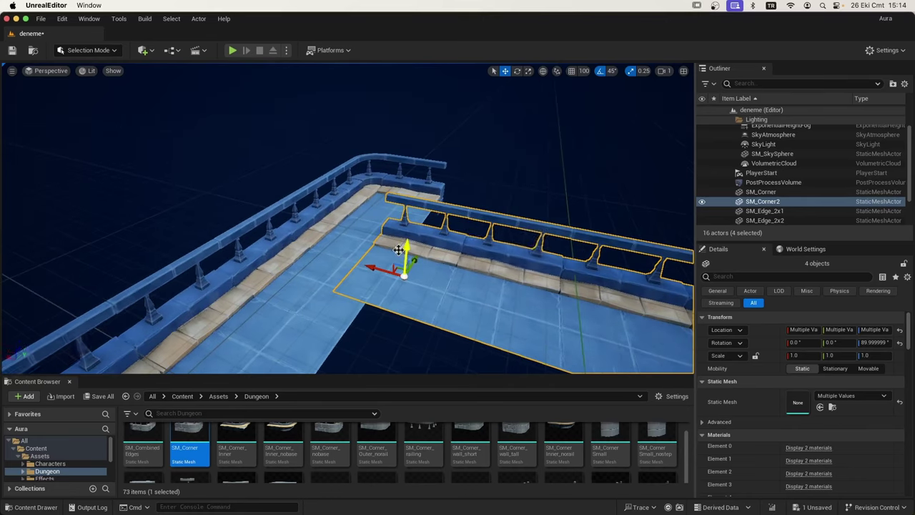
pyautogui.scroll(2, 398, 250)
pyautogui.scroll(2, 400, 281)
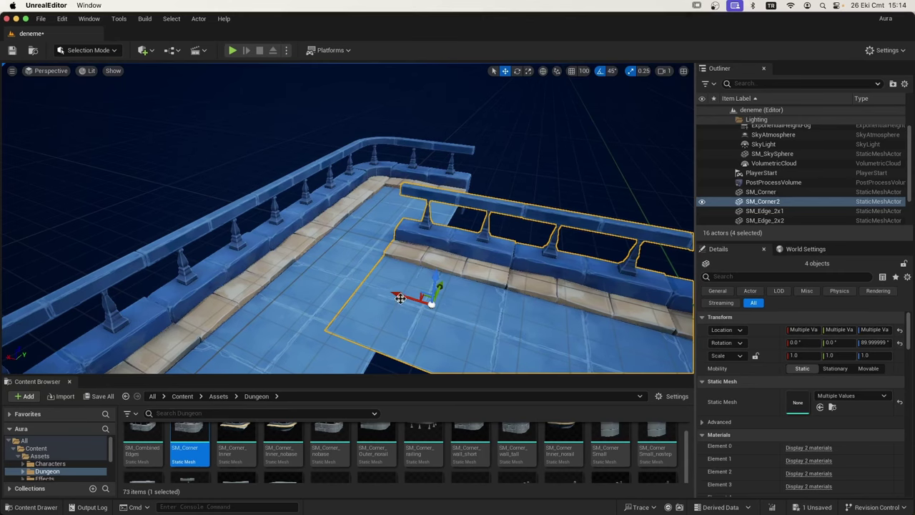
pyautogui.moveTo(398, 293); pyautogui.dragTo(505, 322)
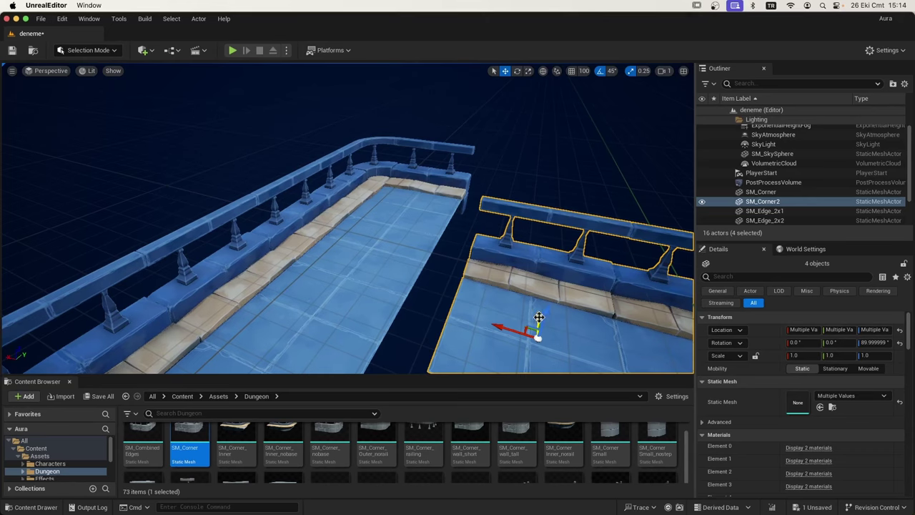
pyautogui.moveTo(538, 317); pyautogui.dragTo(533, 227)
# Step: Undo an accidental SM_Corner-only selection to restore the four selected pieces
pyautogui.scroll(3, 514, 227)
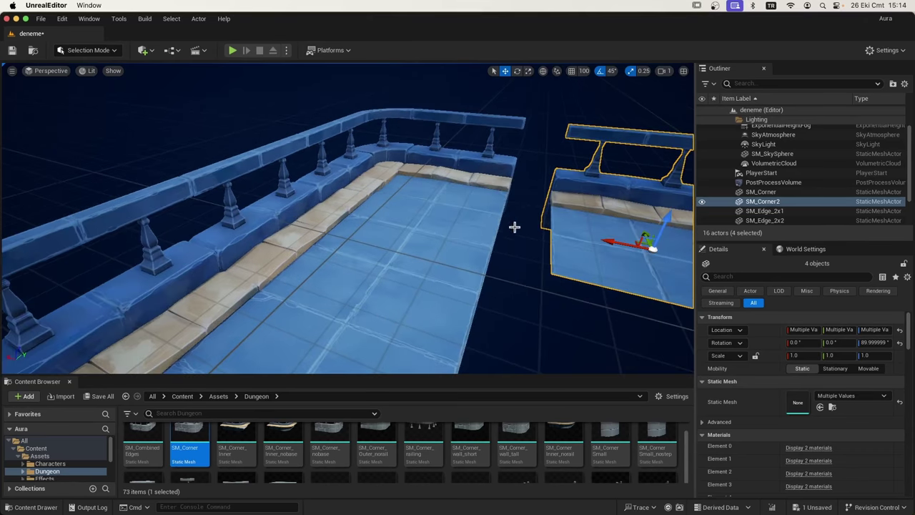
pyautogui.scroll(-2, 578, 259)
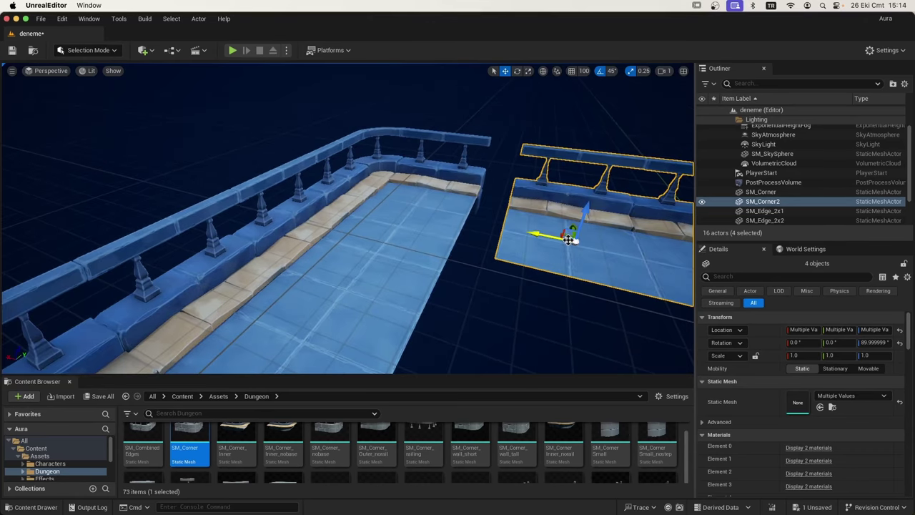
pyautogui.click(432, 225)
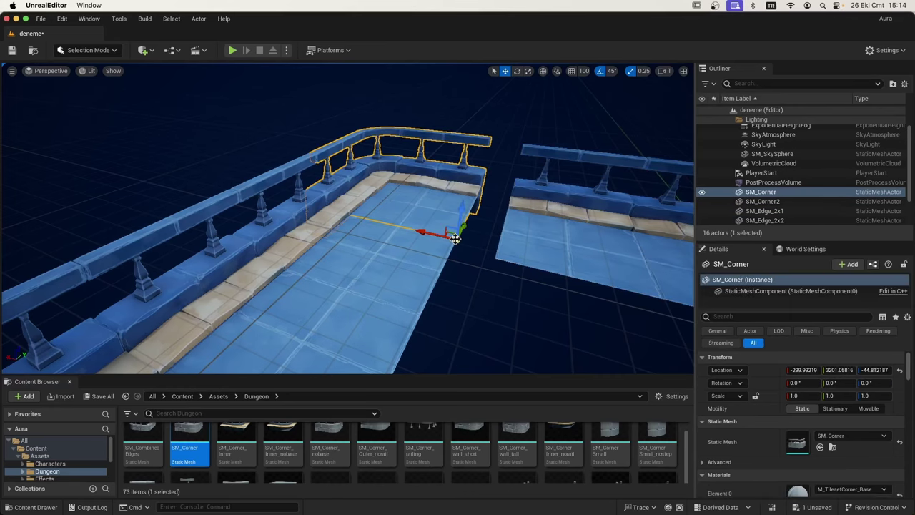
pyautogui.hotkey('ctrl', 'z')
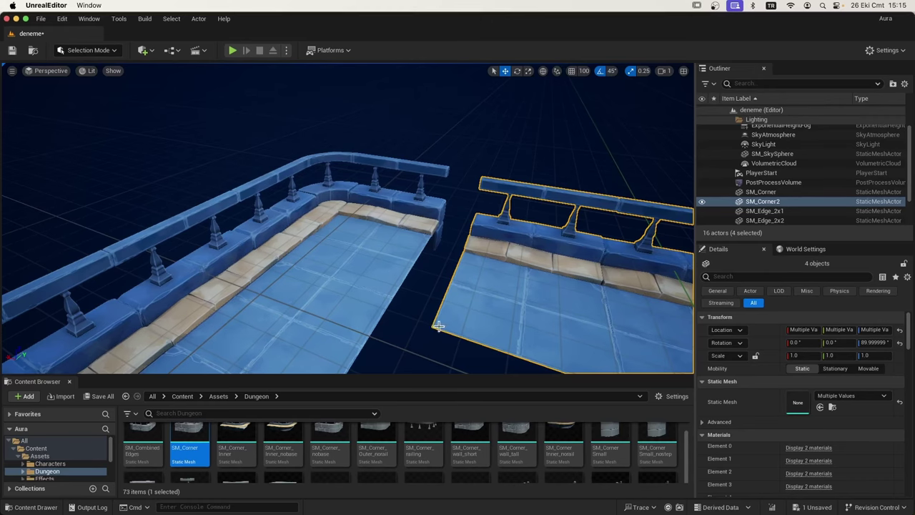
# Step: Set the section's pivot at the floor and move it onto the floor piece's corner
pyautogui.rightClick(465, 312)
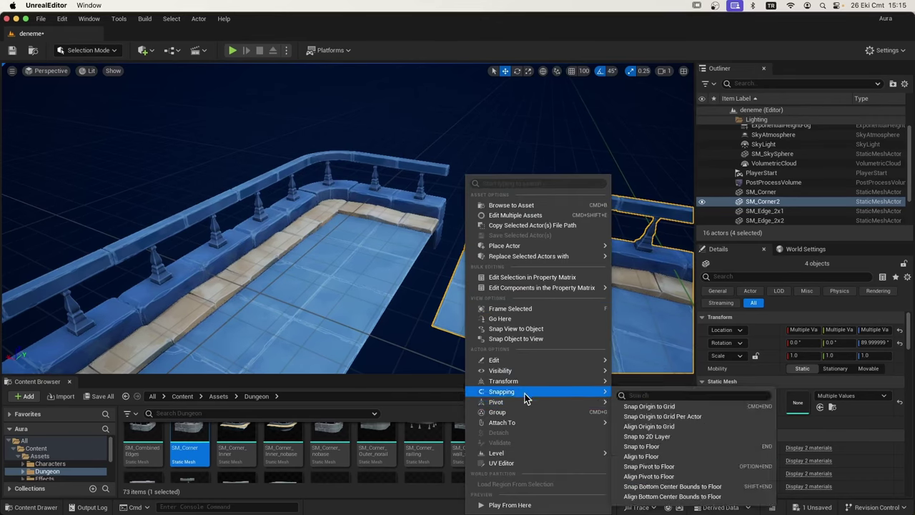
pyautogui.moveTo(529, 406)
pyautogui.click(627, 425)
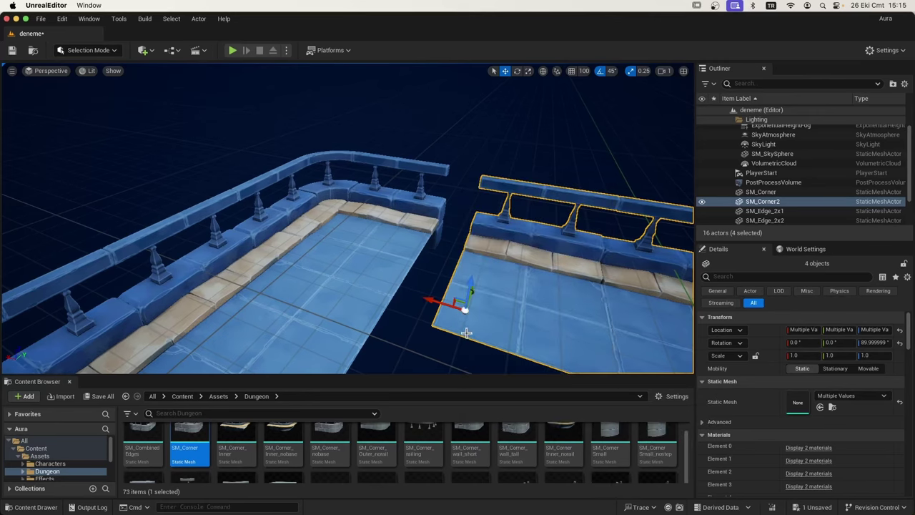
pyautogui.moveTo(466, 309); pyautogui.dragTo(462, 313, button='middle')
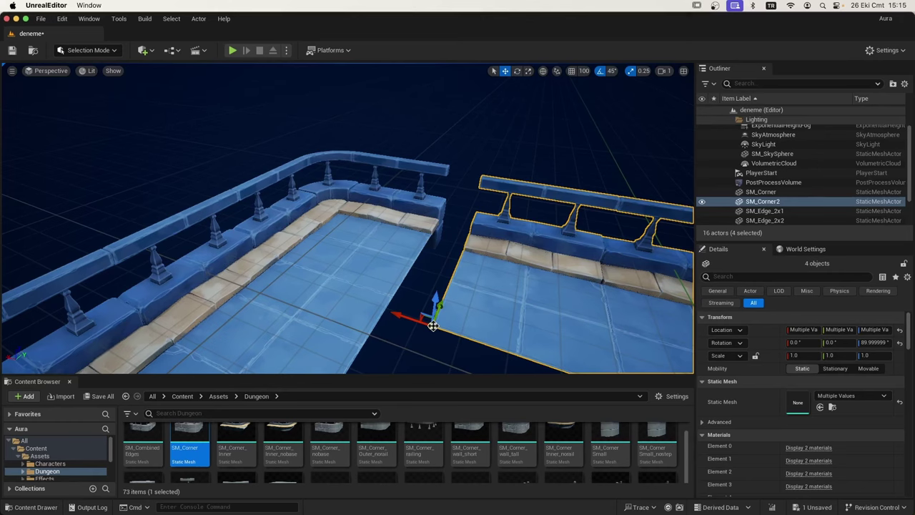
# Step: Keep that pivot as offset and snap the section's corner onto the other floor's corner
pyautogui.rightClick(473, 316)
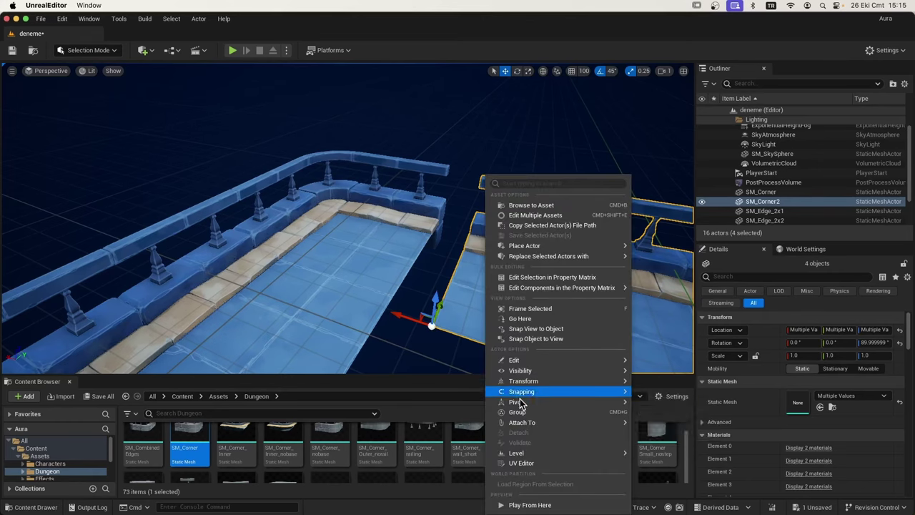
pyautogui.moveTo(554, 406)
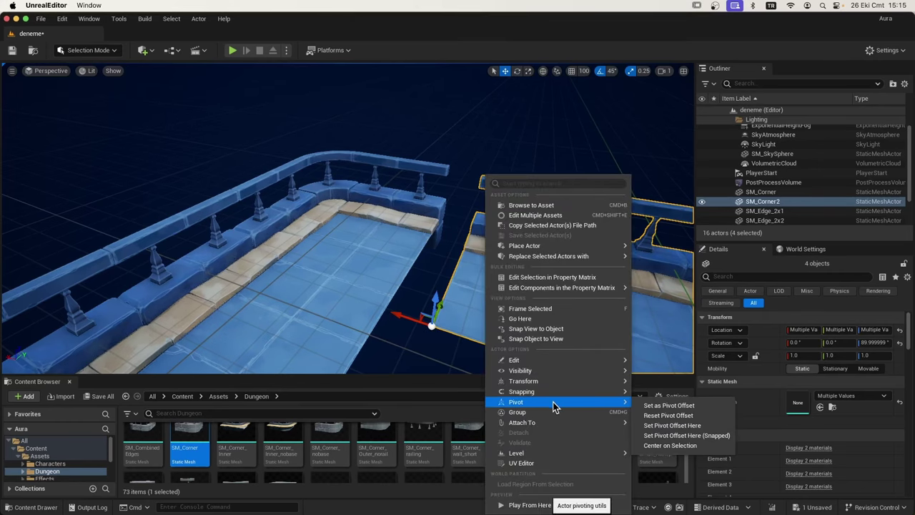
pyautogui.click(652, 410)
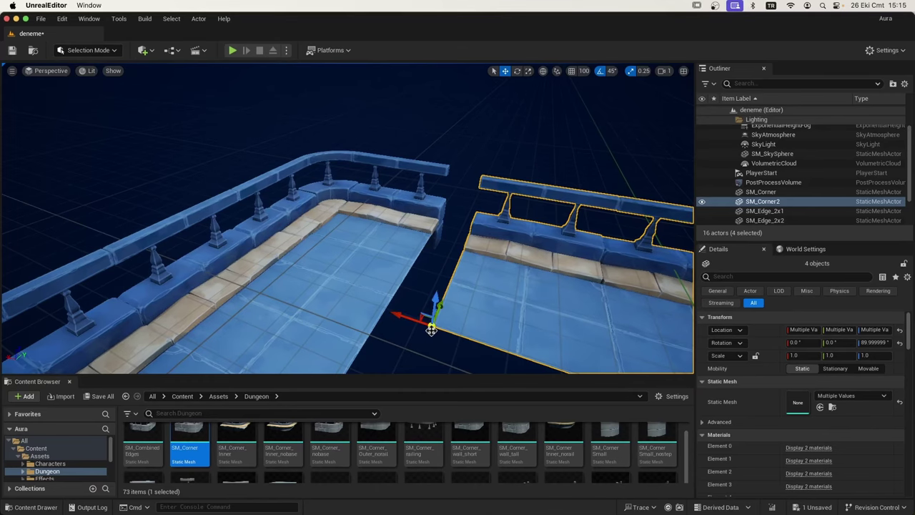
pyautogui.moveTo(431, 327); pyautogui.dragTo(431, 326)
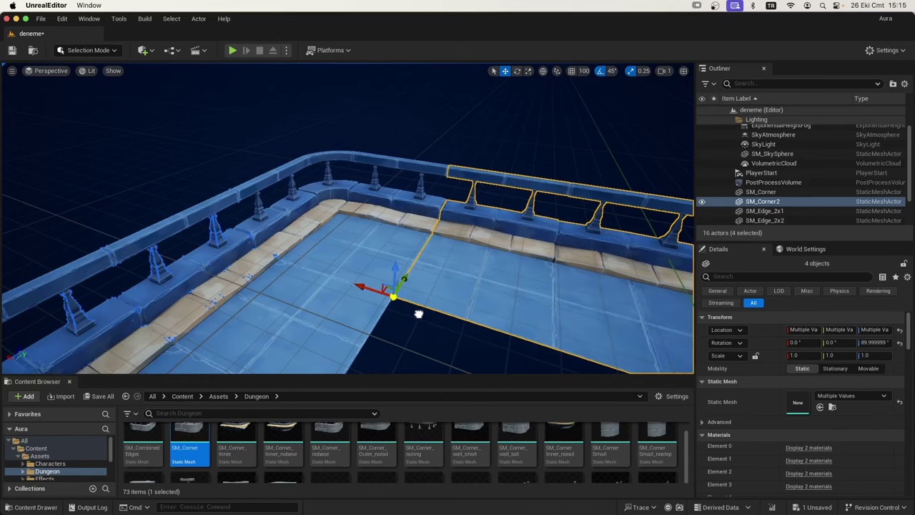
pyautogui.scroll(-3, 402, 308)
pyautogui.scroll(-3, 402, 310)
pyautogui.scroll(-3, 400, 312)
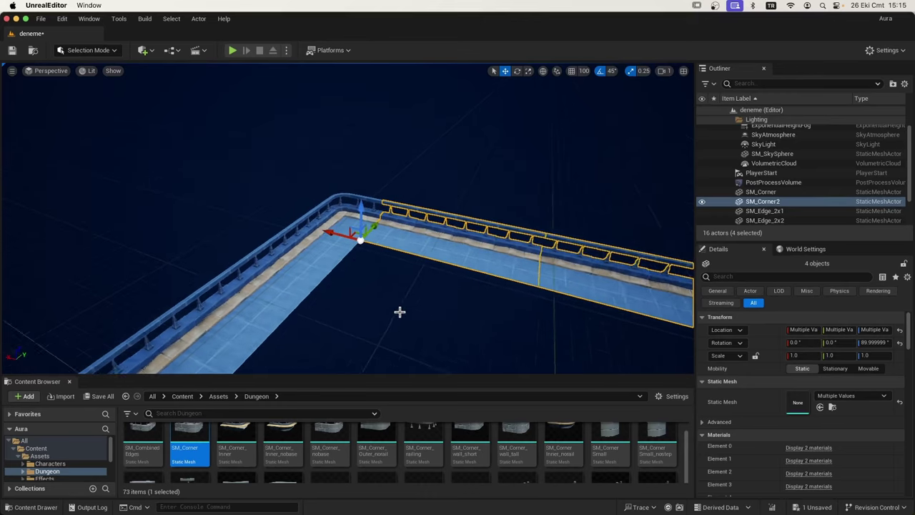
pyautogui.scroll(-2, 400, 312)
pyautogui.scroll(-2, 399, 312)
pyautogui.scroll(-2, 399, 313)
pyautogui.scroll(-2, 398, 312)
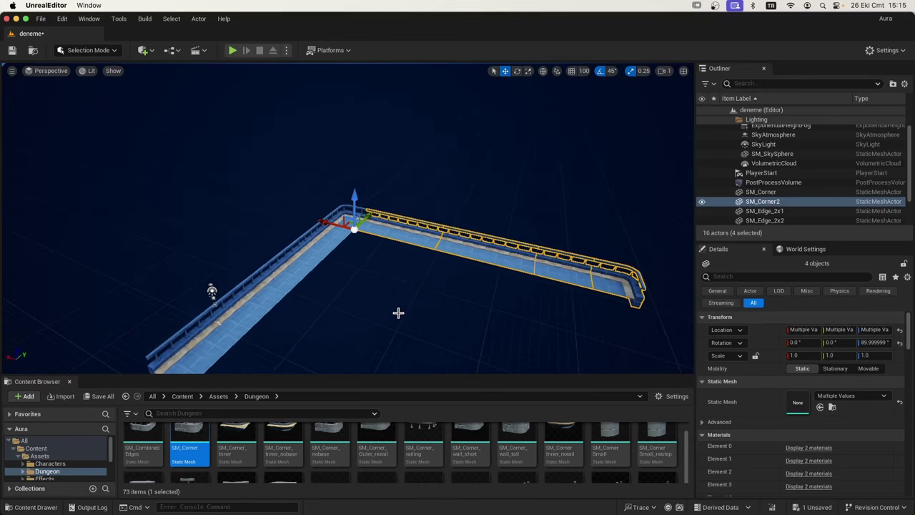
pyautogui.scroll(-1, 397, 315)
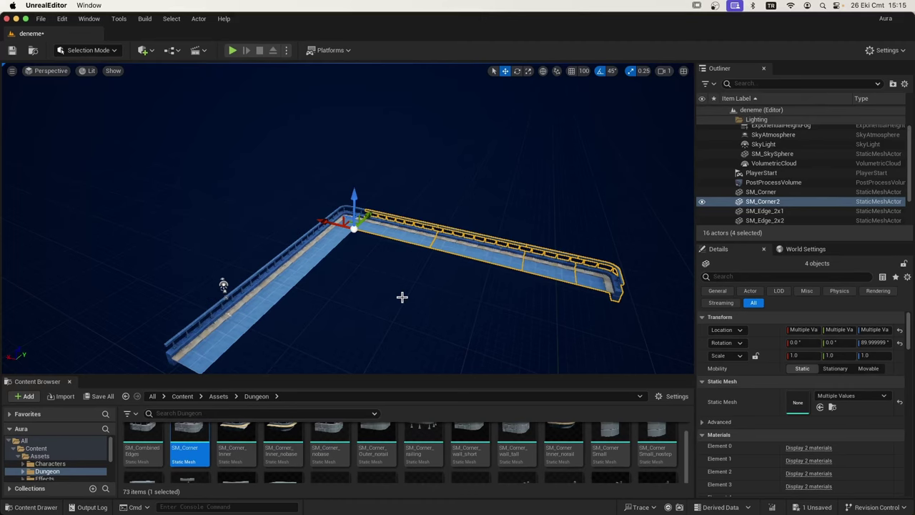
# Step: Duplicate the four walkway pieces with Ctrl+D, turn the copy 90°, and move it to the far end
pyautogui.hotkey('ctrl', 'd')
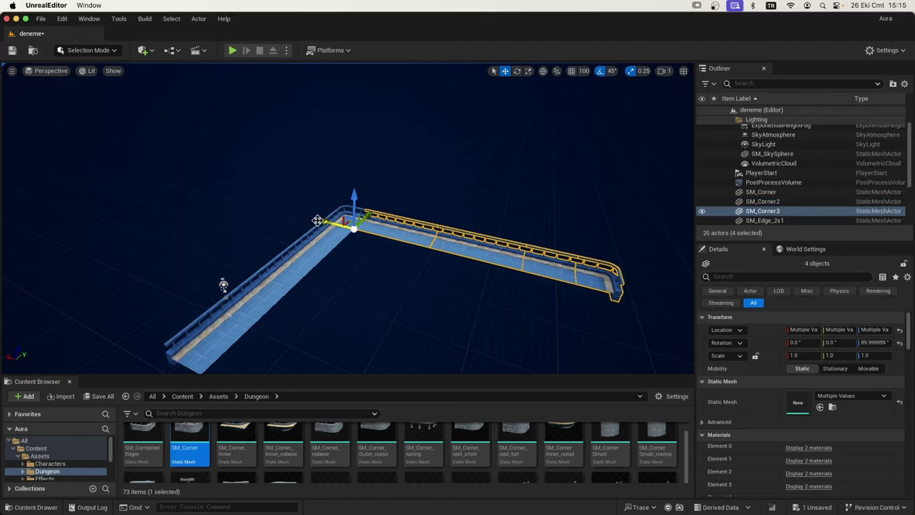
pyautogui.click(518, 72)
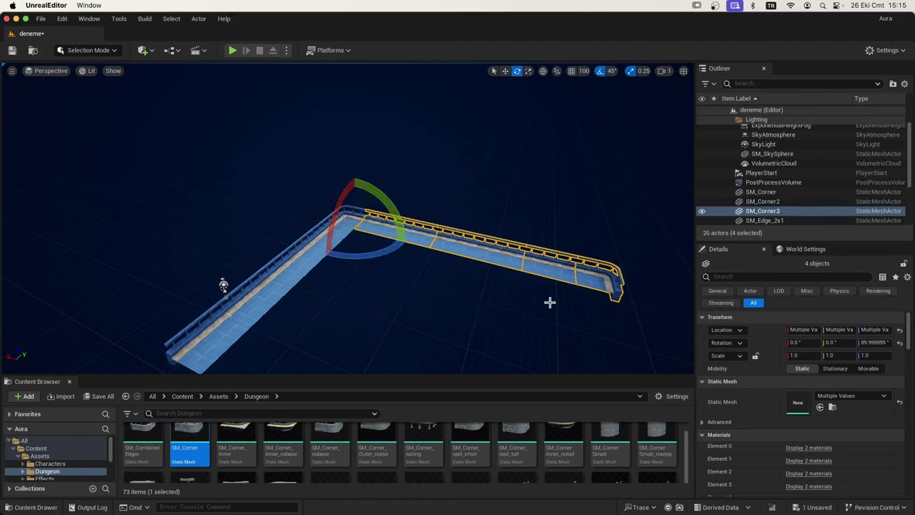
pyautogui.moveTo(384, 252); pyautogui.dragTo(386, 277)
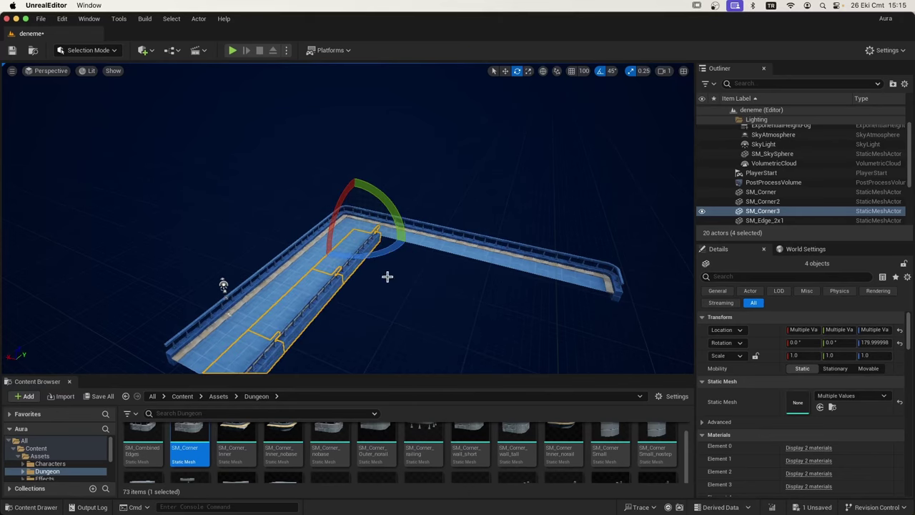
pyautogui.click(504, 71)
pyautogui.scroll(-1, 321, 312)
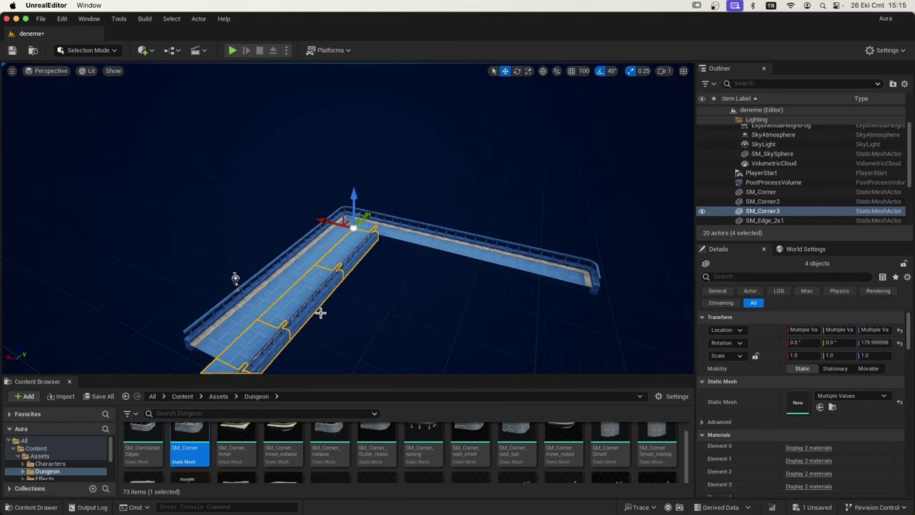
pyautogui.moveTo(327, 231); pyautogui.dragTo(513, 296)
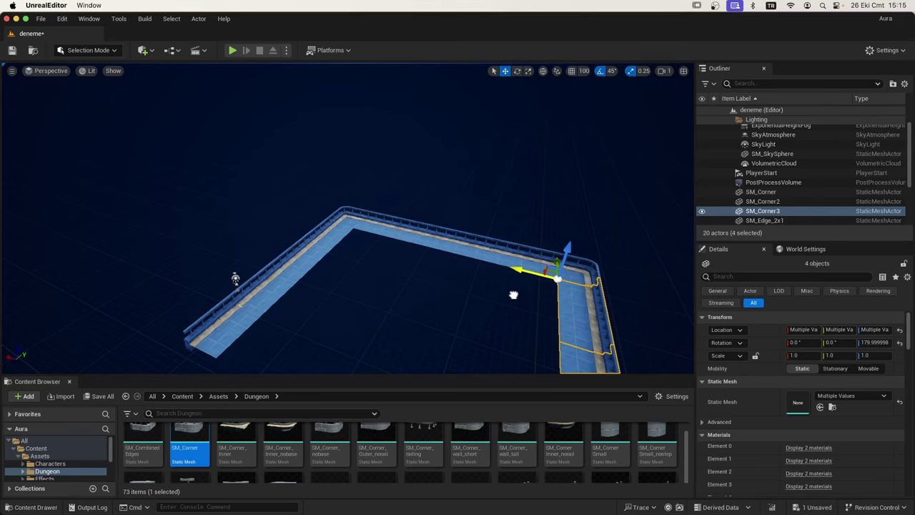
# Step: Frame the view on SM_Corner2, then restore the four-piece selection
pyautogui.moveTo(513, 295); pyautogui.dragTo(182, 190, button='right')
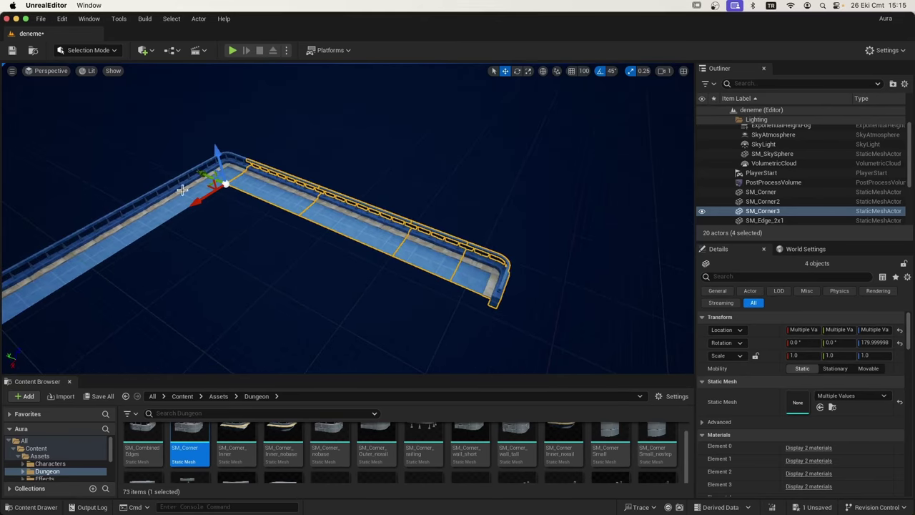
pyautogui.click(228, 173)
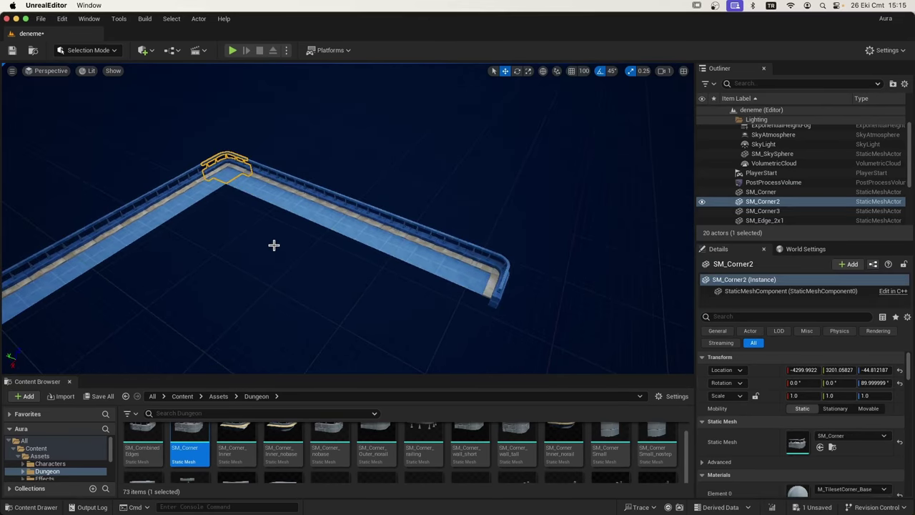
pyautogui.press('f')
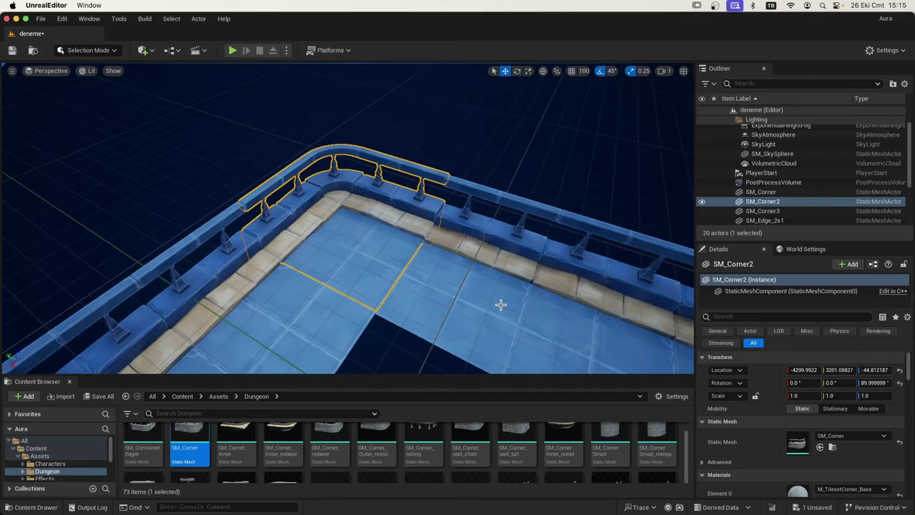
pyautogui.hotkey('ctrl', 'z')
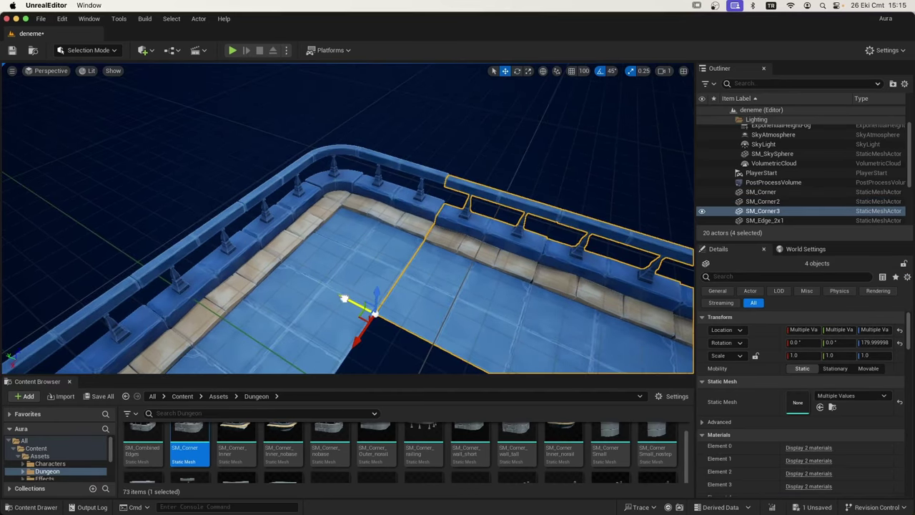
# Step: Fit the copied pieces against the existing walkway walls at the new corner
pyautogui.moveTo(343, 299); pyautogui.dragTo(401, 334)
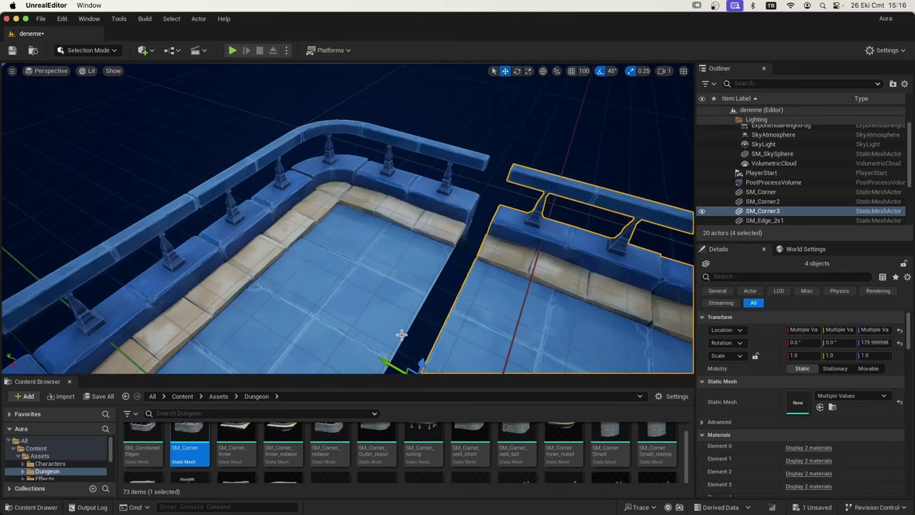
pyautogui.moveTo(401, 334); pyautogui.dragTo(403, 345, button='right')
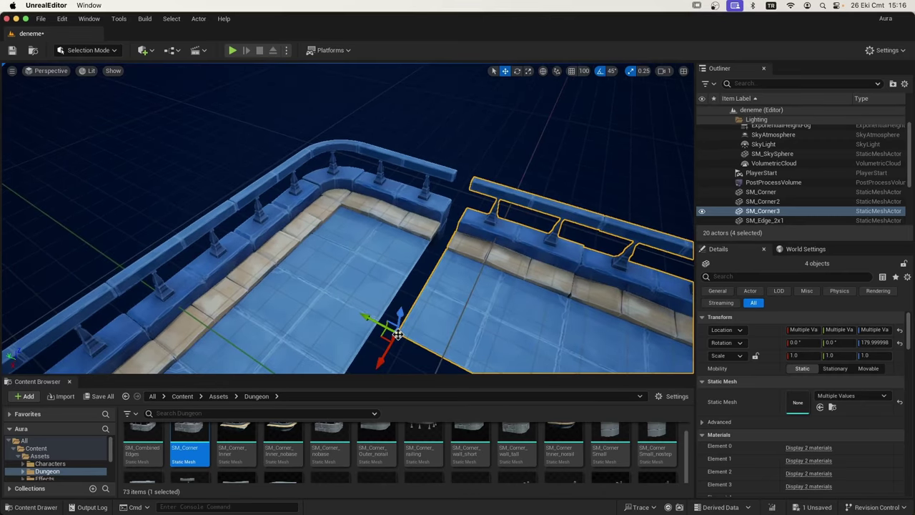
pyautogui.moveTo(397, 335); pyautogui.dragTo(391, 334)
pyautogui.scroll(-3, 382, 327)
pyautogui.scroll(-3, 382, 327)
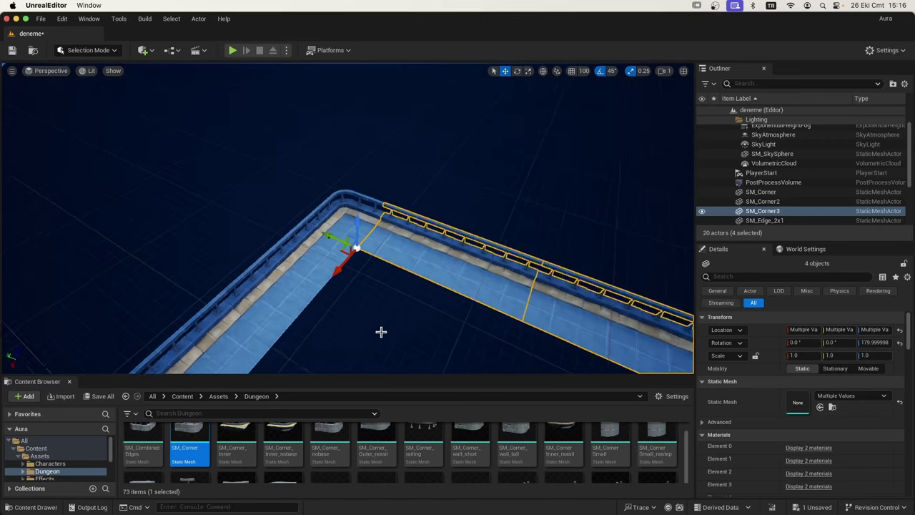
pyautogui.scroll(-2, 382, 327)
pyautogui.scroll(-2, 381, 327)
pyautogui.moveTo(385, 327); pyautogui.dragTo(385, 326, button='right')
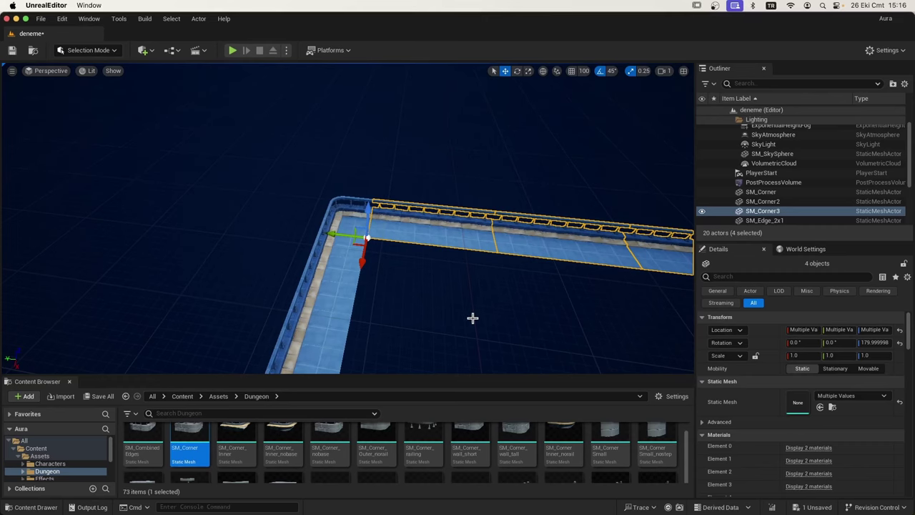
pyautogui.moveTo(473, 318); pyautogui.dragTo(473, 318, button='right')
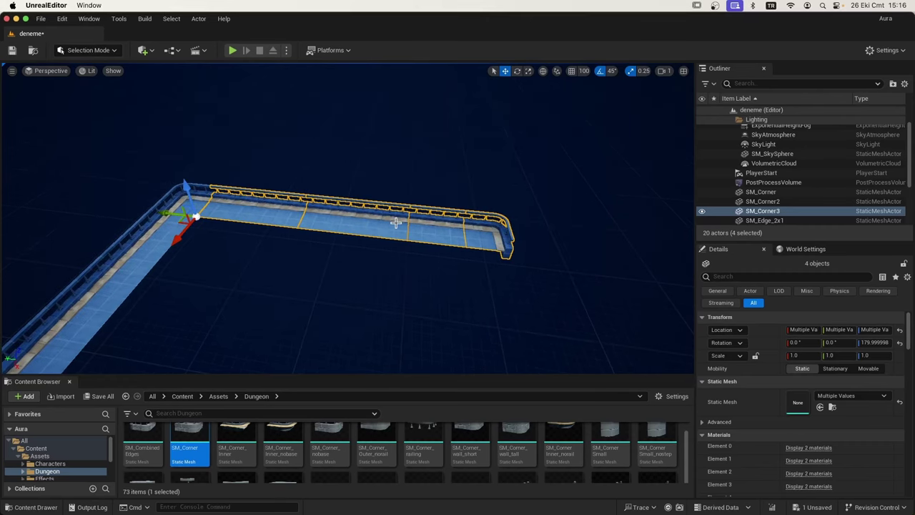
# Step: Duplicate the four pieces, turn the copy 90°, and move it to the long wall's end
pyautogui.press('super+d')
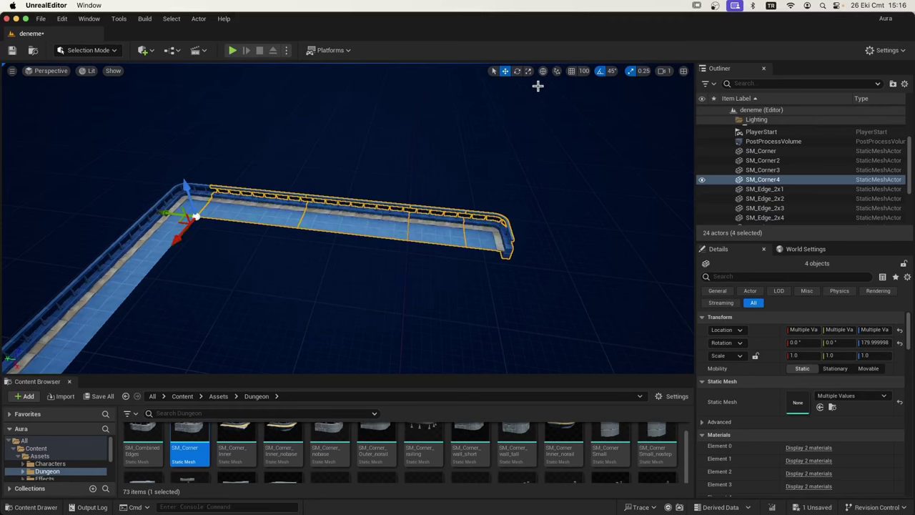
pyautogui.click(519, 73)
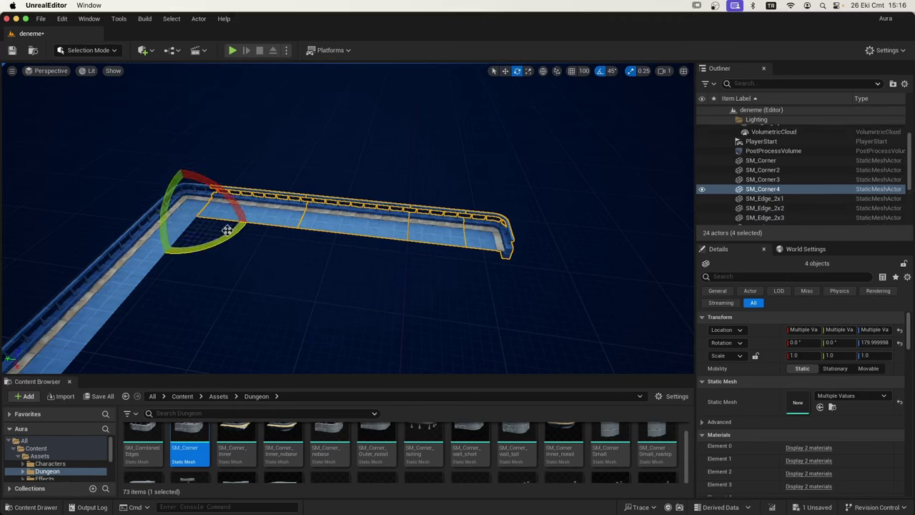
pyautogui.moveTo(229, 235); pyautogui.dragTo(146, 214)
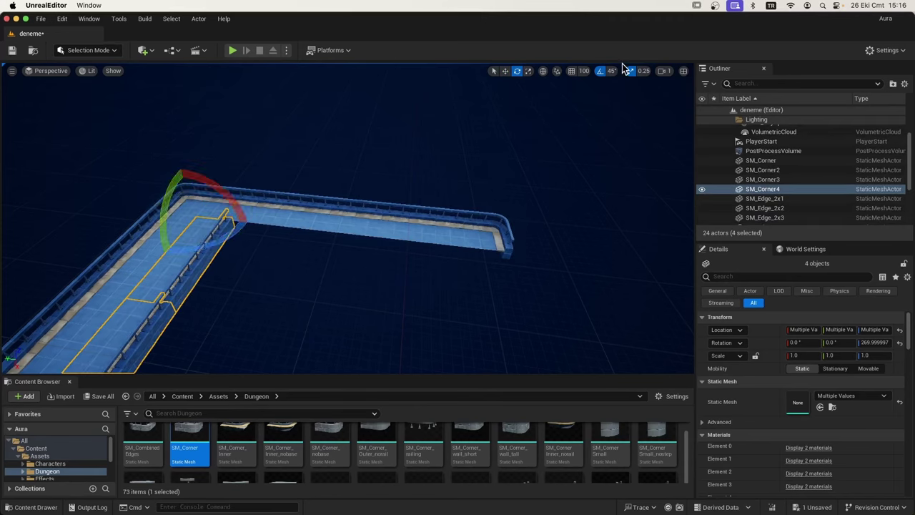
pyautogui.click(505, 71)
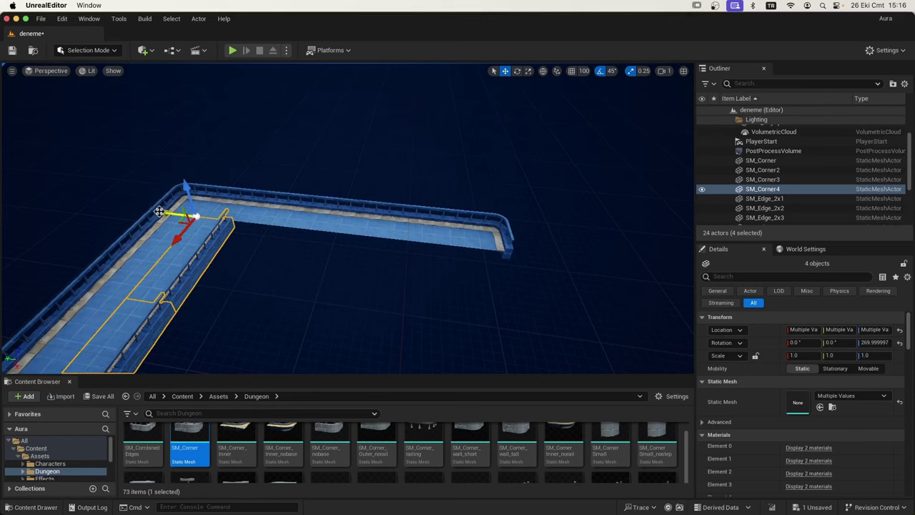
pyautogui.moveTo(193, 221)
pyautogui.mouseDown()
pyautogui.moveTo(441, 244)
pyautogui.moveTo(427, 242)
pyautogui.mouseUp()
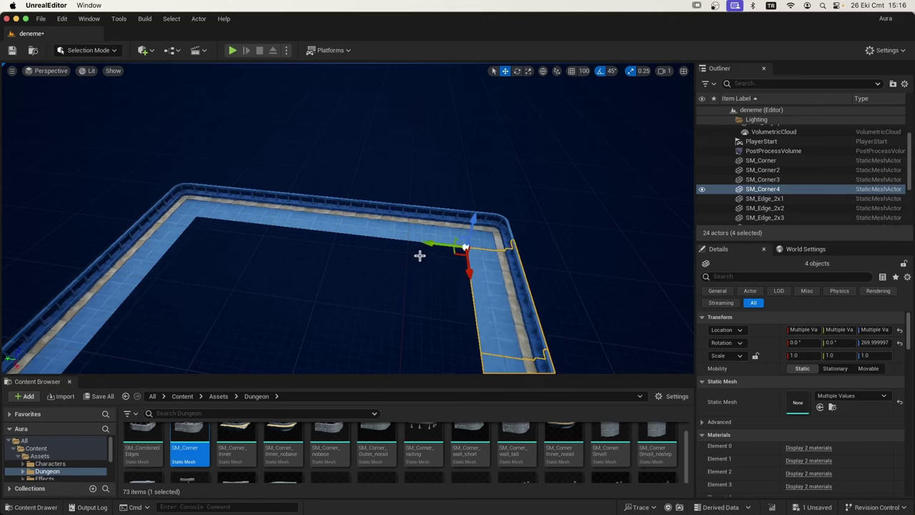
# Step: Frame the view on SM_Corner3, then restore the four-piece selection
pyautogui.moveTo(421, 256); pyautogui.dragTo(413, 196, button='right')
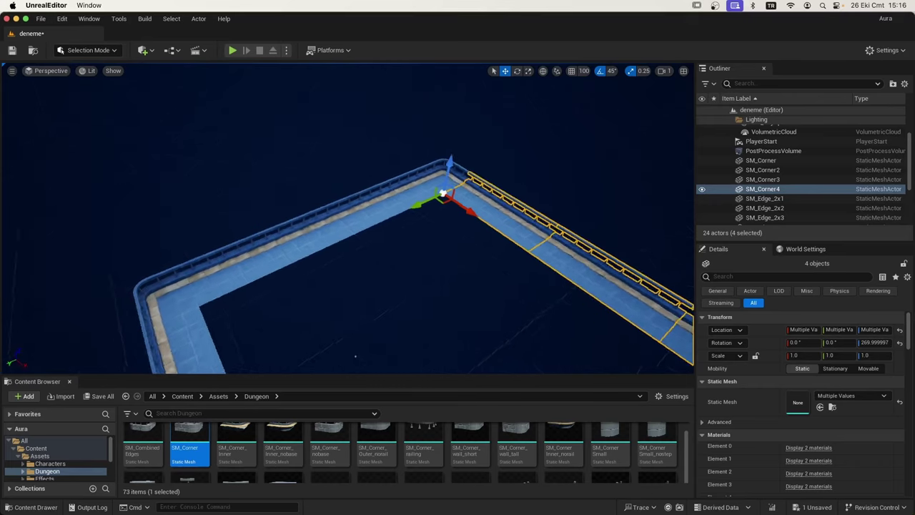
pyautogui.click(426, 170)
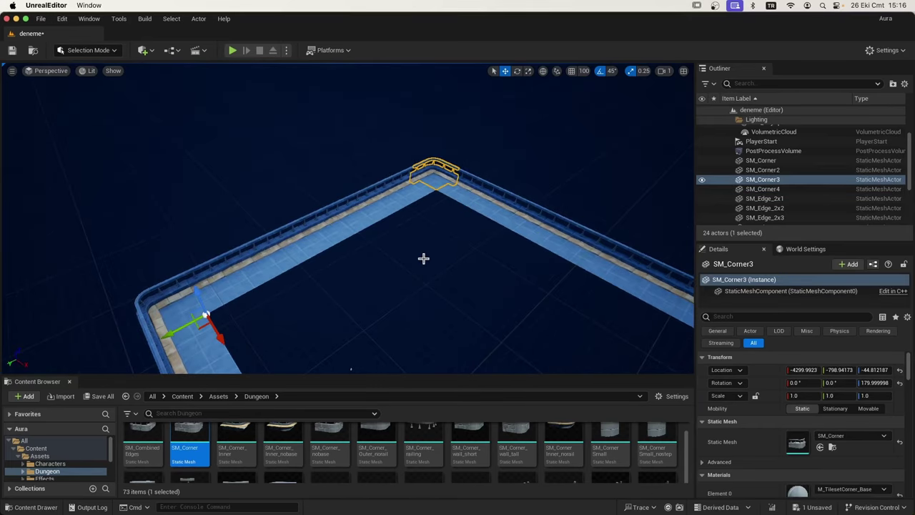
pyautogui.press('f')
pyautogui.press('super+z')
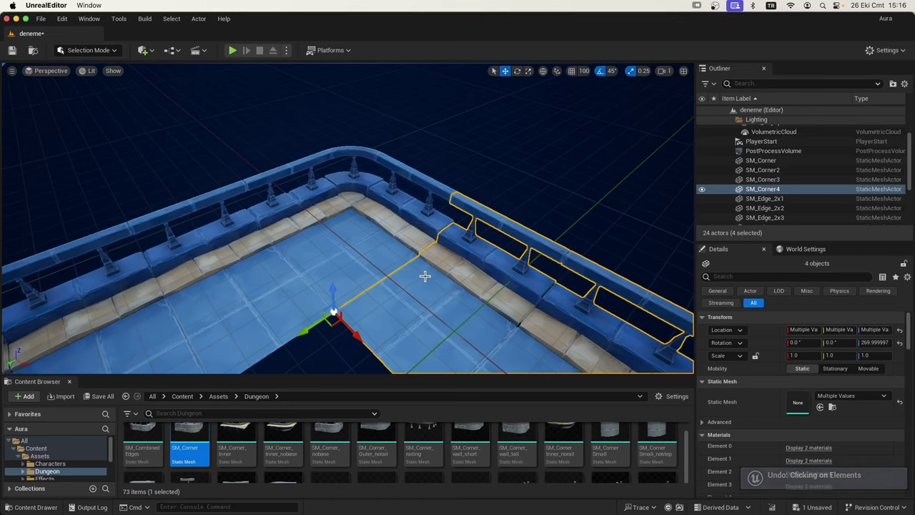
# Step: Nudge the four copied pieces into alignment at the inner floor corner
pyautogui.moveTo(421, 277)
pyautogui.keyDown('alt'); pyautogui.mouseDown()
pyautogui.moveTo(501, 272)
pyautogui.moveTo(429, 276)
pyautogui.mouseUp(); pyautogui.keyUp('alt')
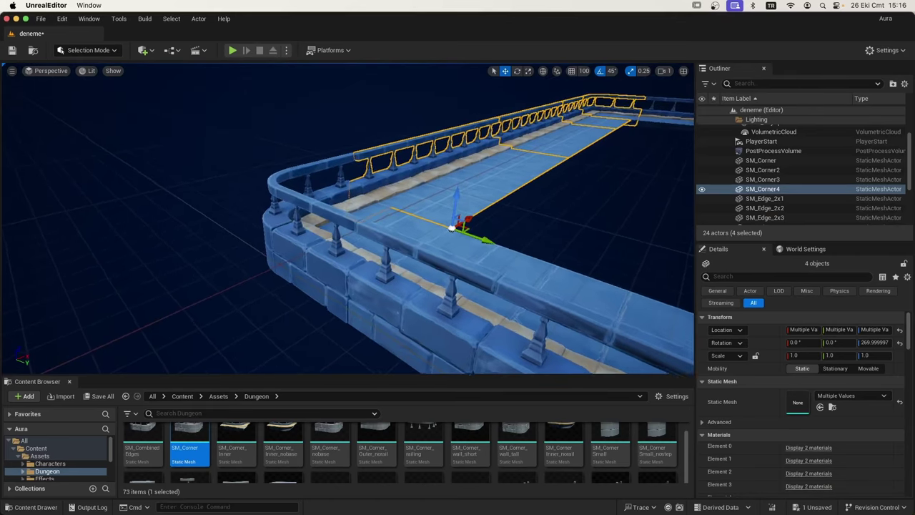
pyautogui.keyDown('alt'); pyautogui.moveTo(357, 307); pyautogui.dragTo(387, 317); pyautogui.keyUp('alt')
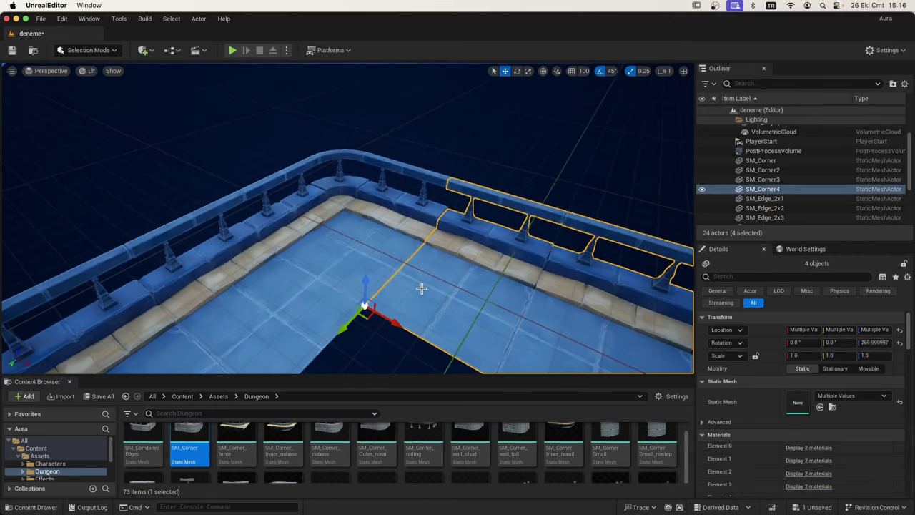
pyautogui.moveTo(402, 346); pyautogui.dragTo(388, 342)
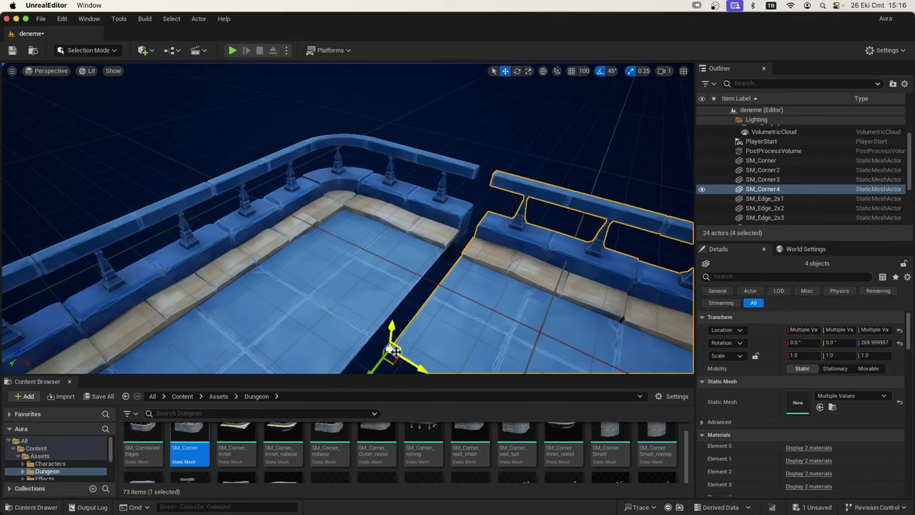
pyautogui.scroll(-3, 388, 349)
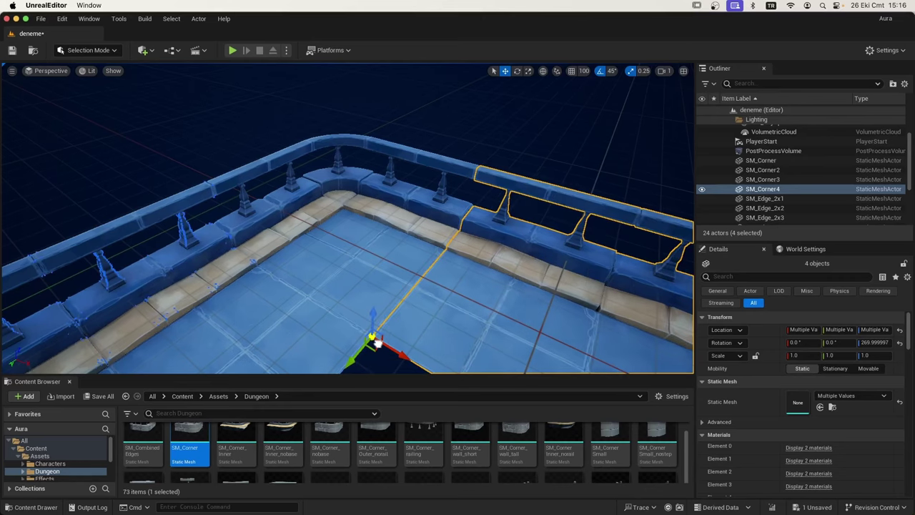
pyautogui.moveTo(375, 337)
pyautogui.keyDown('alt'); pyautogui.mouseDown()
pyautogui.moveTo(379, 326)
pyautogui.moveTo(458, 328)
pyautogui.mouseUp(); pyautogui.keyUp('alt')
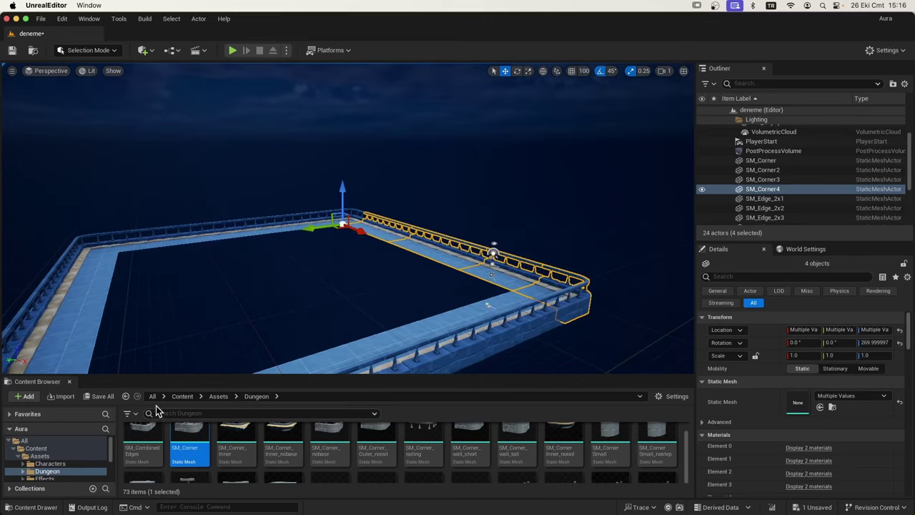
# Step: Save all modified content, confirming the save of the 'deneme' level
pyautogui.click(100, 396)
pyautogui.click(529, 375)
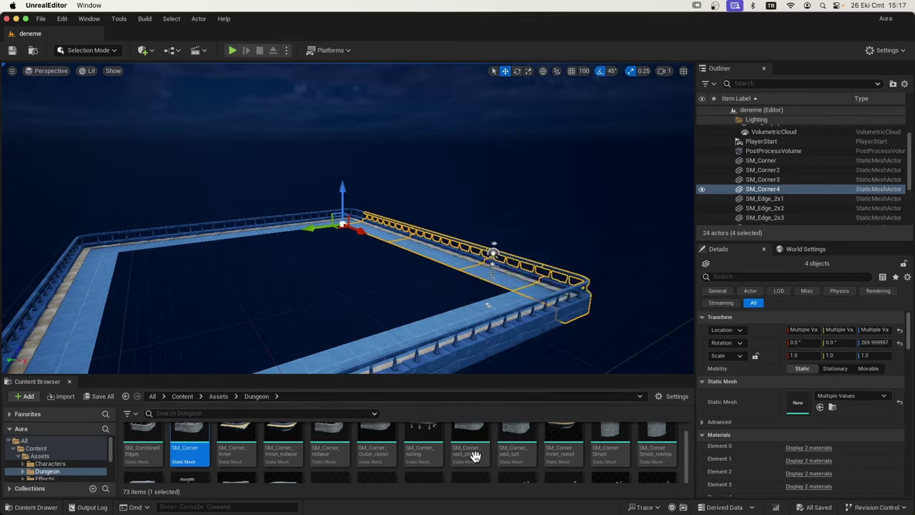
pyautogui.scroll(-2, 500, 462)
pyautogui.scroll(-2, 592, 462)
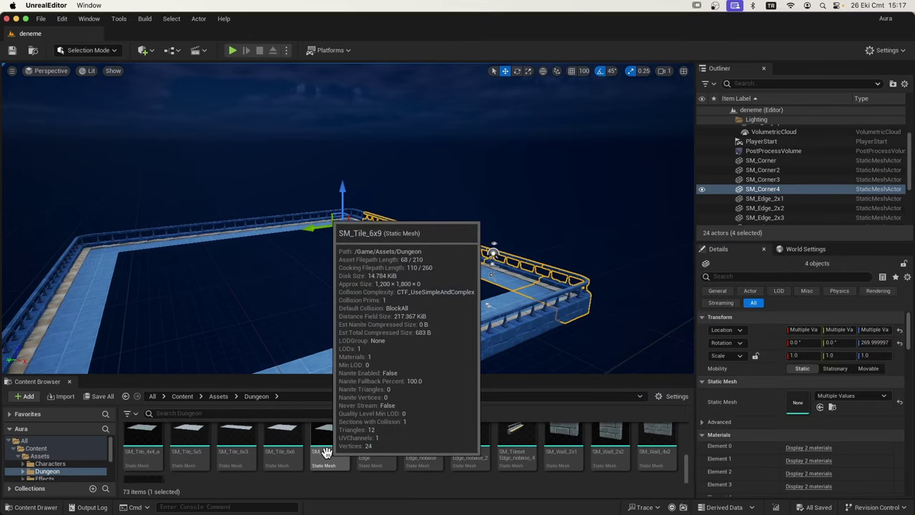
# Step: Place an SM_Tile_6x9 floor tile from the Content Browser into the level and frame it
pyautogui.moveTo(329, 437)
pyautogui.mouseDown()
pyautogui.moveTo(408, 321)
pyautogui.moveTo(103, 268)
pyautogui.moveTo(253, 263)
pyautogui.mouseUp()
pyautogui.moveTo(254, 264)
pyautogui.mouseDown(button='right')
pyautogui.moveTo(266, 239)
pyautogui.moveTo(149, 247)
pyautogui.moveTo(150, 257)
pyautogui.moveTo(132, 266)
pyautogui.mouseUp(button='right')
pyautogui.press('f')
pyautogui.scroll(2, 145, 258)
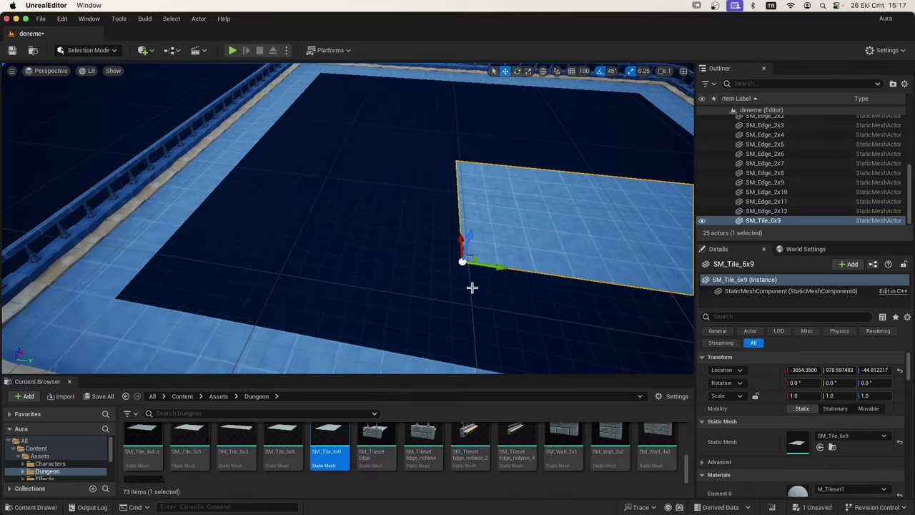
# Step: Move the SM_Tile_6x9 into the walkway's inner floor corner at -4299.99, -798.94, -44.81
pyautogui.moveTo(462, 262); pyautogui.dragTo(141, 292)
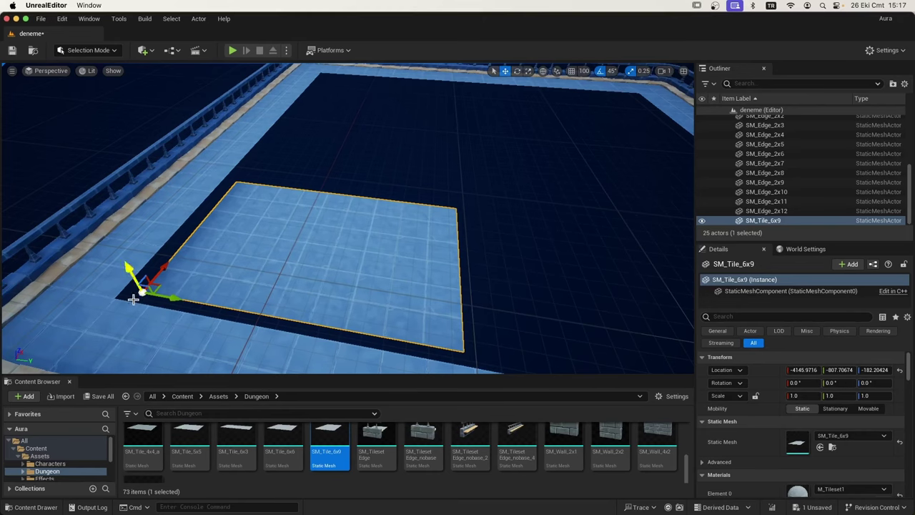
pyautogui.scroll(-3, 265, 255)
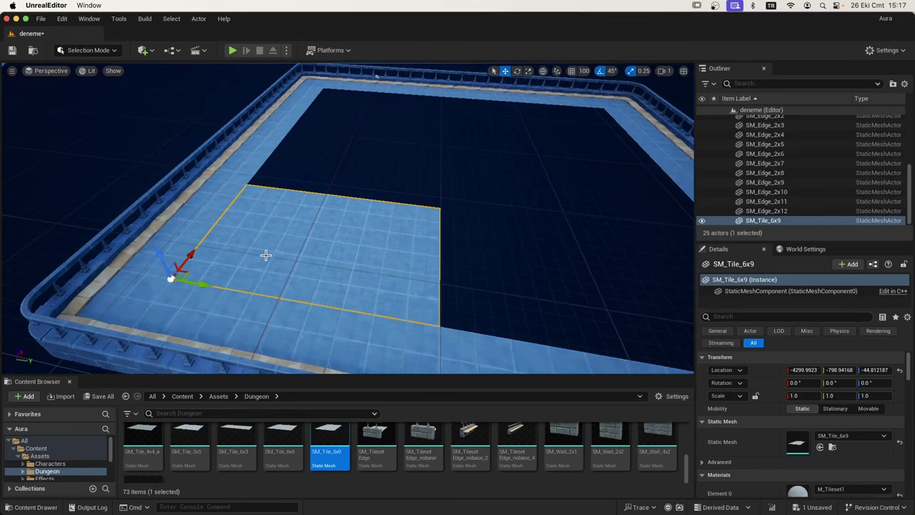
pyautogui.moveTo(681, 348); pyautogui.dragTo(652, 347, button='middle')
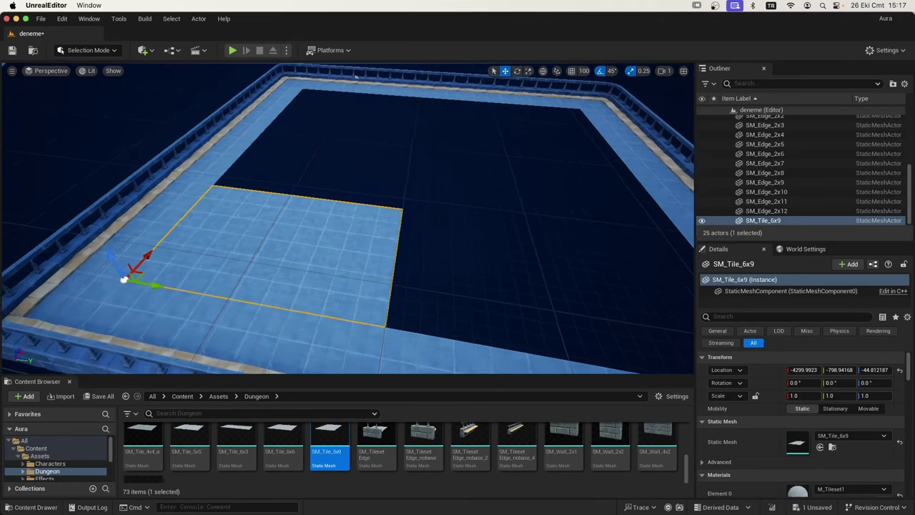
pyautogui.press('Right')
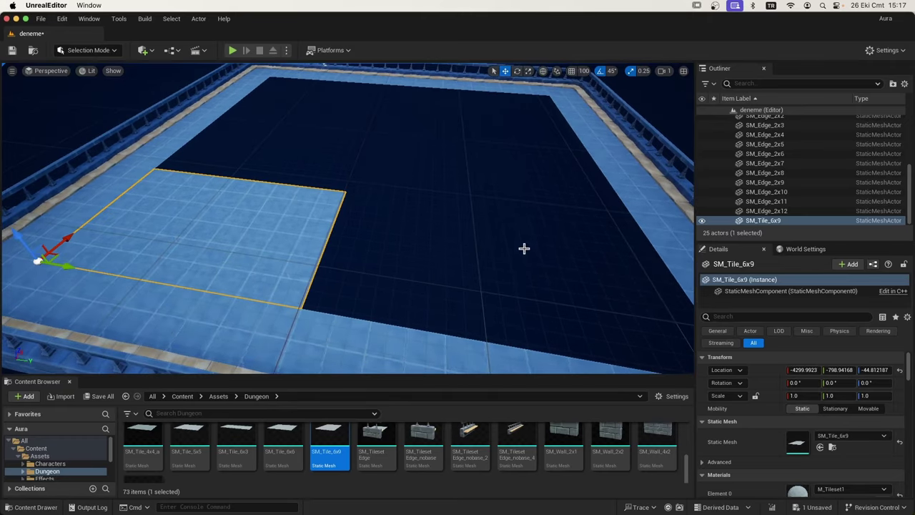
pyautogui.press('Down')
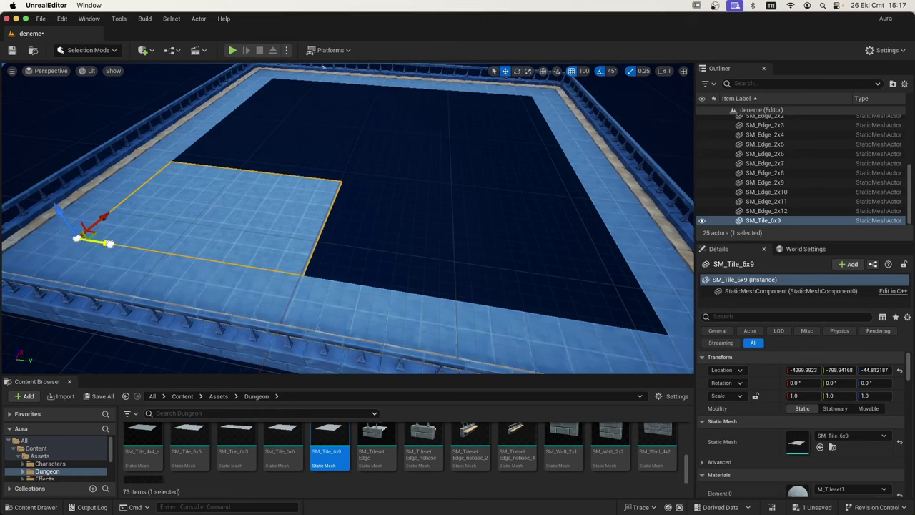
# Step: Make five copies of SM_Tile_6x9 (SM_Tile_6x10–6x14) across the floor opening and line them up
pyautogui.moveTo(108, 244)
pyautogui.keyDown('alt'); pyautogui.mouseDown()
pyautogui.moveTo(370, 288)
pyautogui.moveTo(349, 286)
pyautogui.mouseUp(); pyautogui.keyUp('alt')
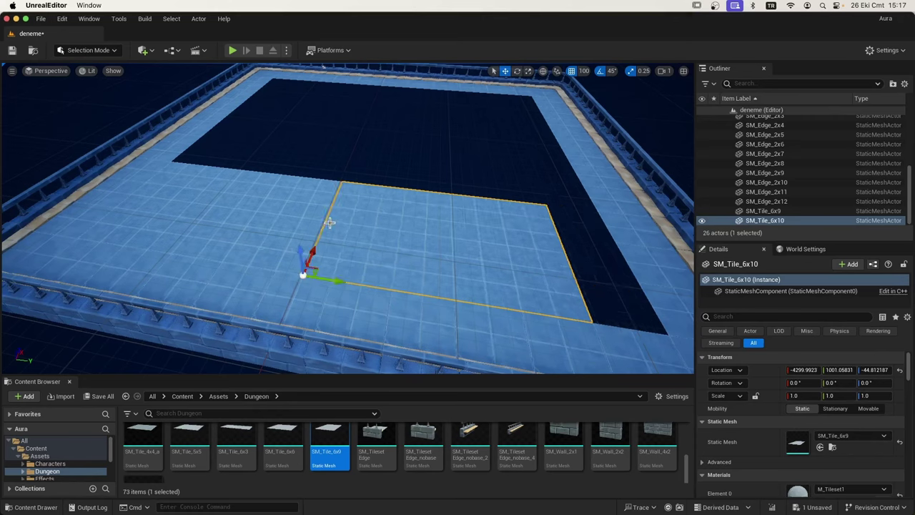
pyautogui.keyDown('alt'); pyautogui.moveTo(313, 251); pyautogui.dragTo(342, 162); pyautogui.keyUp('alt')
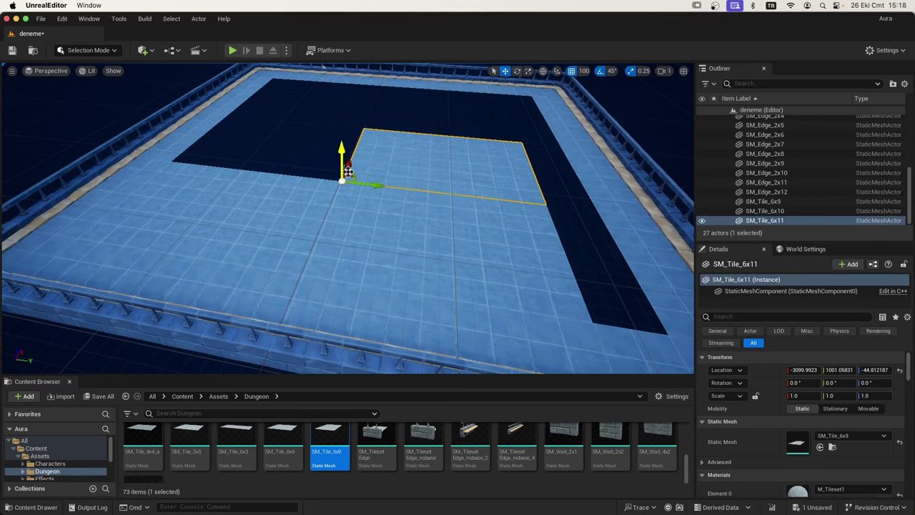
pyautogui.moveTo(379, 184)
pyautogui.keyDown('alt'); pyautogui.mouseDown()
pyautogui.moveTo(189, 182)
pyautogui.moveTo(204, 188)
pyautogui.mouseUp(); pyautogui.keyUp('alt')
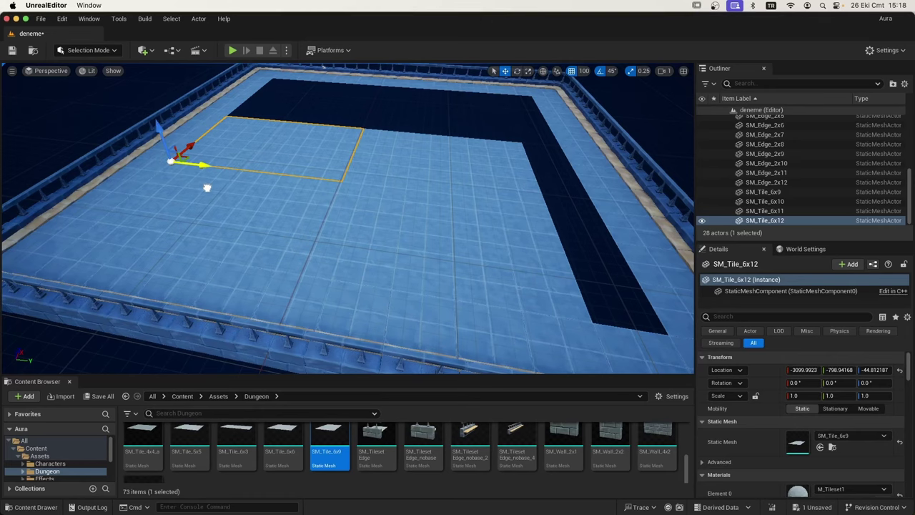
pyautogui.scroll(3, 221, 167)
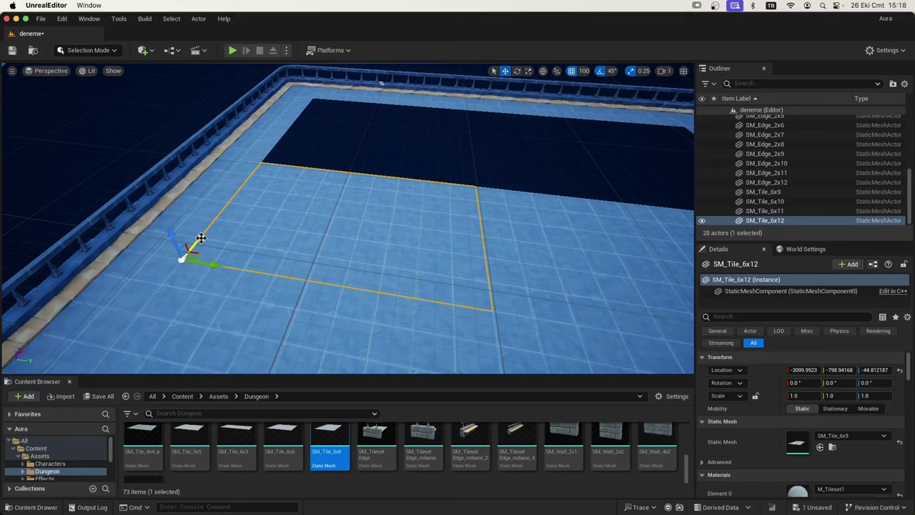
pyautogui.keyDown('alt'); pyautogui.moveTo(201, 234); pyautogui.dragTo(245, 148); pyautogui.keyUp('alt')
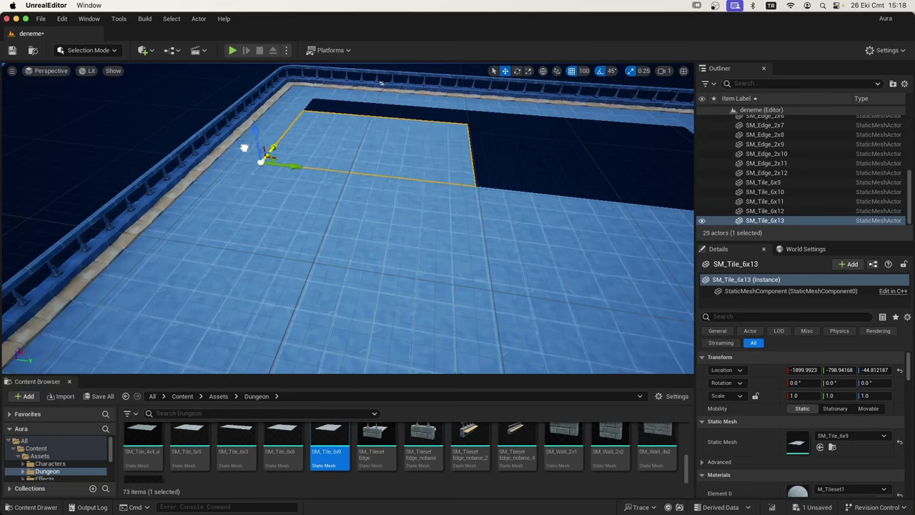
pyautogui.keyDown('alt'); pyautogui.moveTo(294, 167); pyautogui.dragTo(557, 185); pyautogui.keyUp('alt')
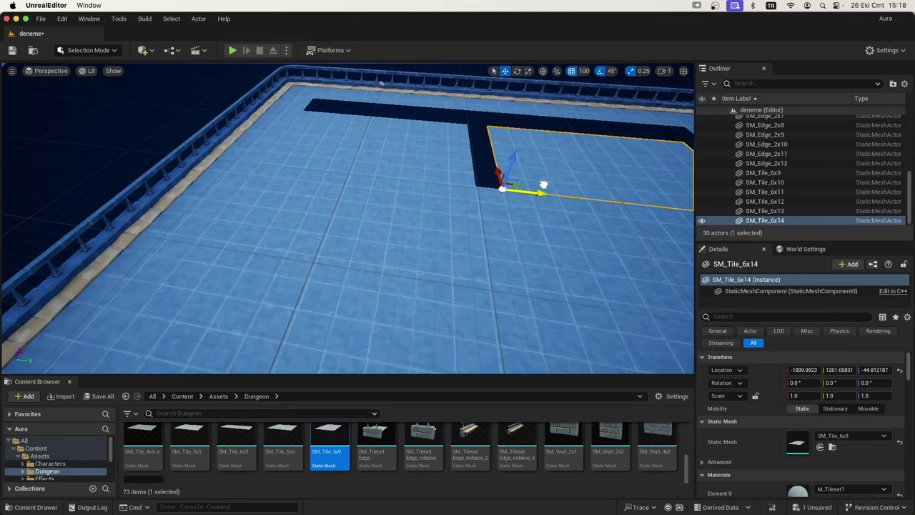
pyautogui.moveTo(543, 185); pyautogui.dragTo(524, 186)
pyautogui.scroll(-1, 519, 196)
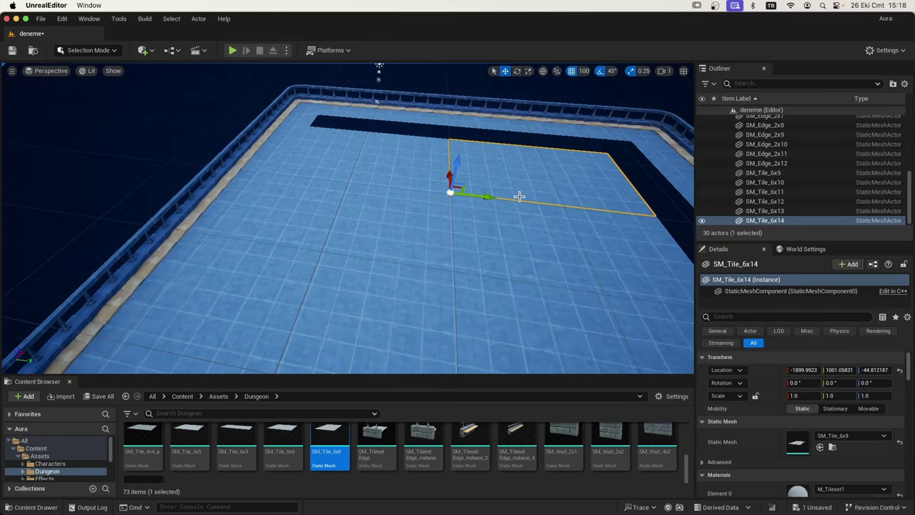
pyautogui.scroll(-2, 519, 196)
pyautogui.moveTo(527, 210); pyautogui.dragTo(543, 222, button='right')
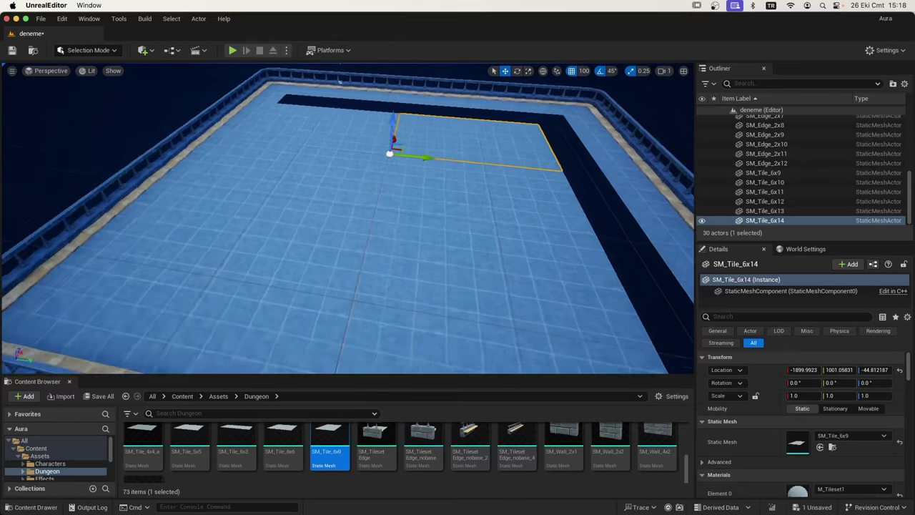
pyautogui.moveTo(603, 331); pyautogui.dragTo(602, 331, button='right')
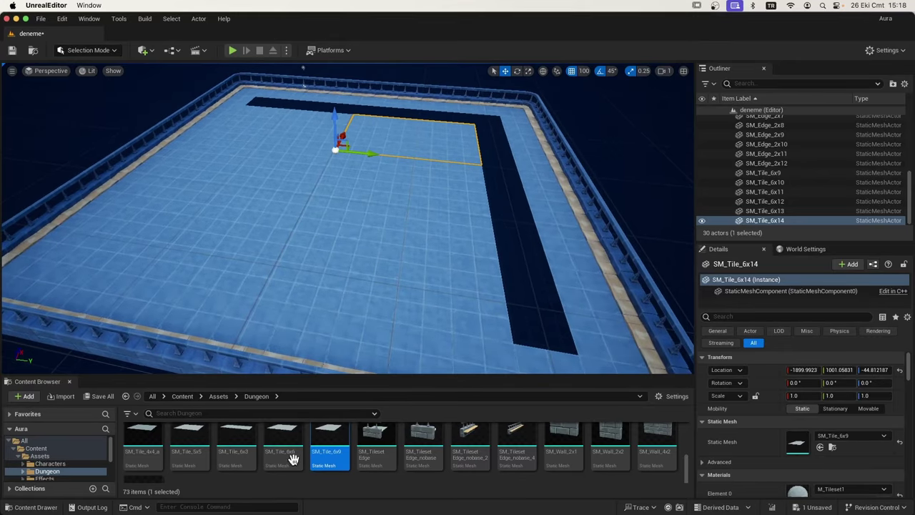
# Step: Place an SM_Tile_2x4 from the Content Browser and snap it into the end of the narrow gap
pyautogui.moveTo(326, 458)
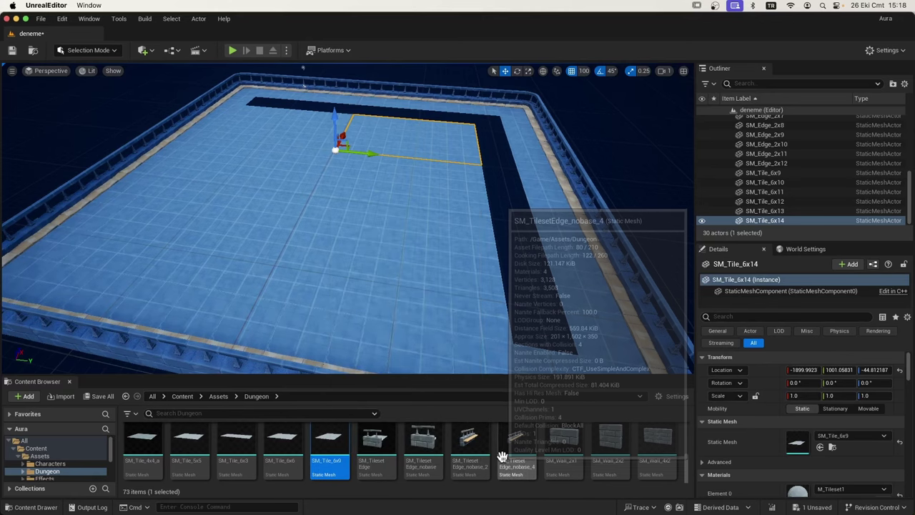
pyautogui.scroll(-2, 501, 454)
pyautogui.scroll(1, 613, 452)
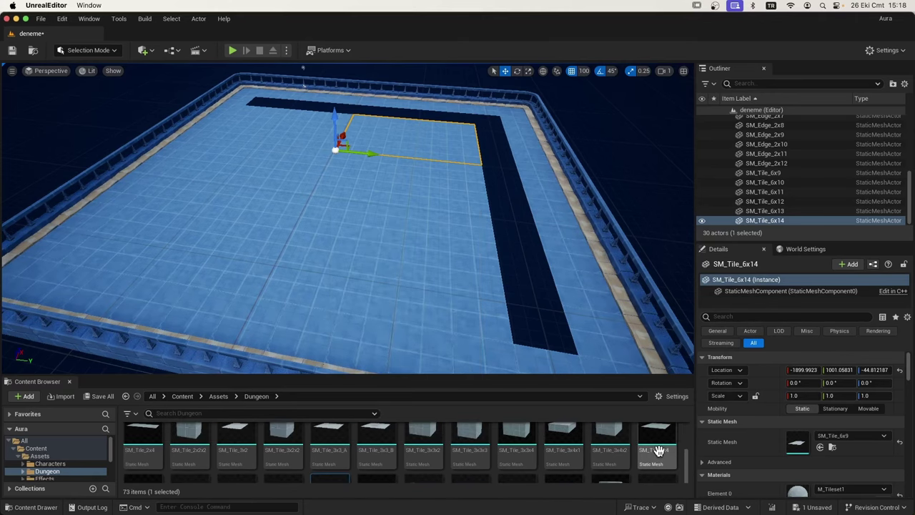
pyautogui.moveTo(583, 451)
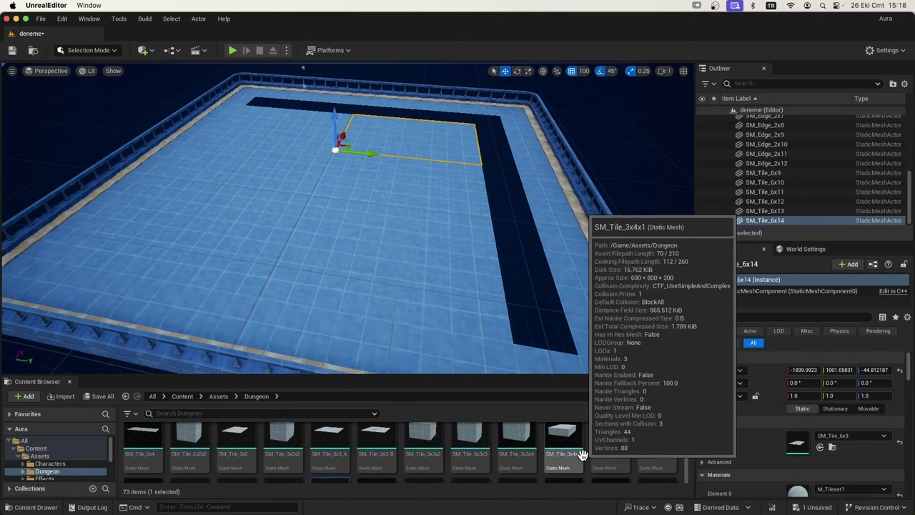
pyautogui.scroll(1, 583, 453)
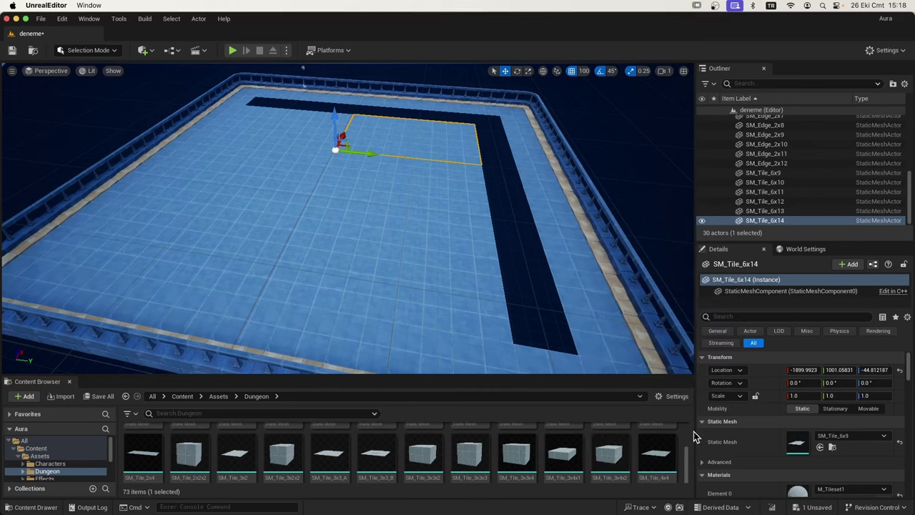
pyautogui.scroll(2, 601, 452)
pyautogui.moveTo(616, 446)
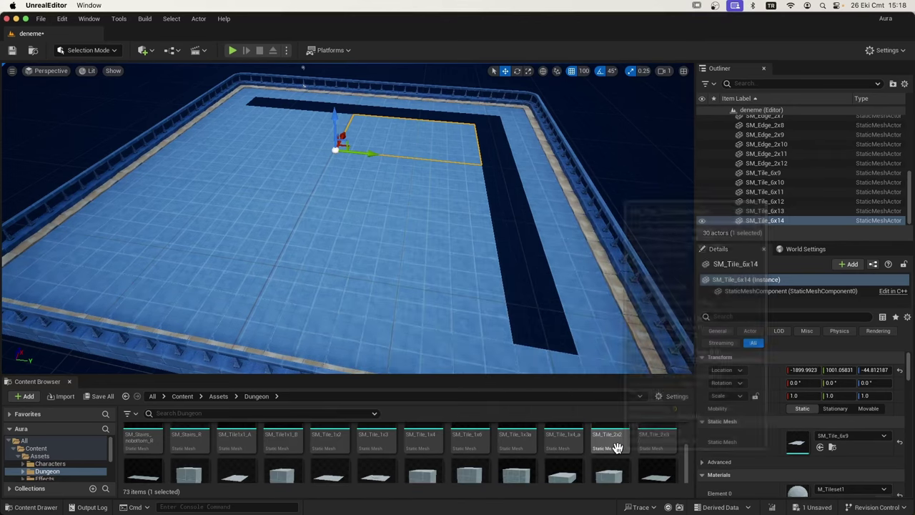
pyautogui.scroll(-3, 300, 446)
pyautogui.moveTo(279, 452)
pyautogui.scroll(-1, 279, 452)
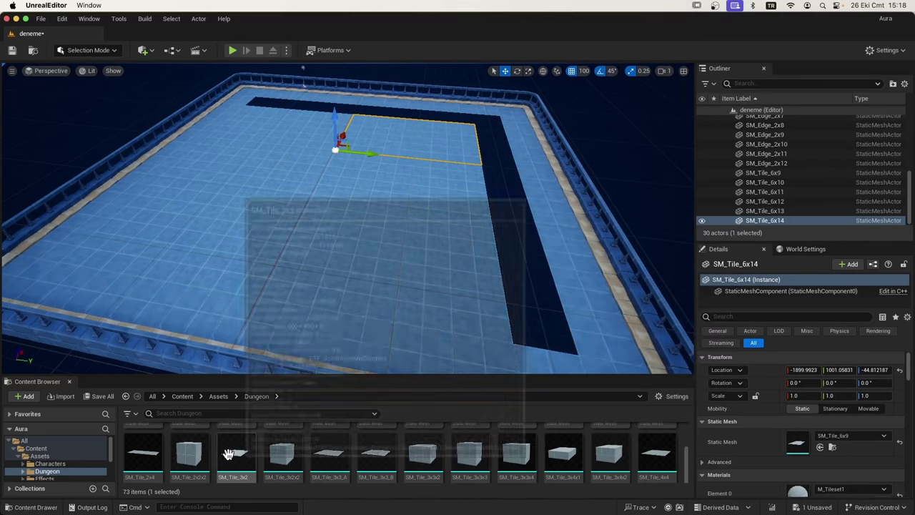
pyautogui.moveTo(136, 456)
pyautogui.mouseDown()
pyautogui.moveTo(523, 312)
pyautogui.moveTo(527, 321)
pyautogui.mouseUp()
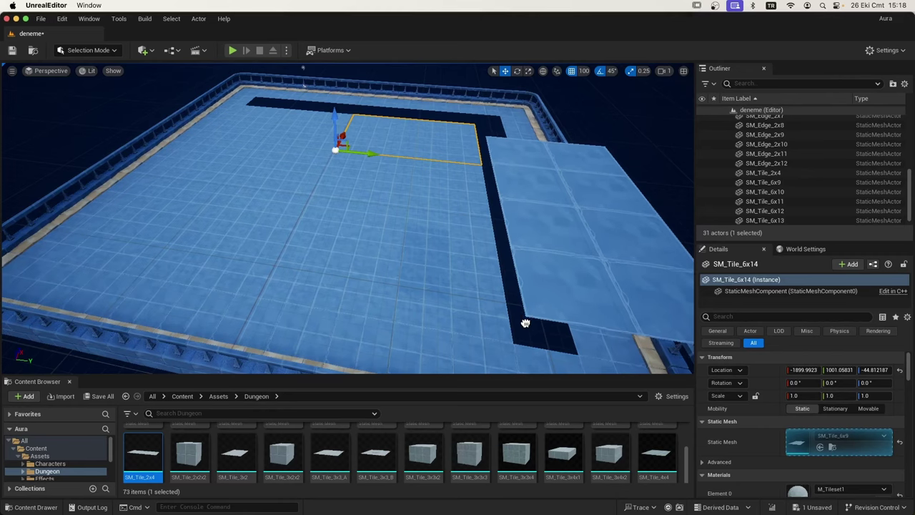
pyautogui.moveTo(562, 363); pyautogui.dragTo(515, 296)
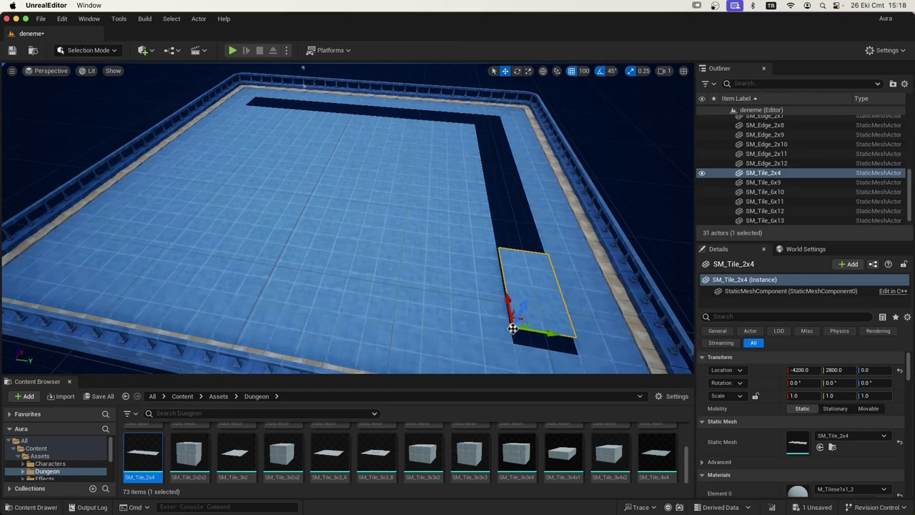
pyautogui.moveTo(516, 343); pyautogui.dragTo(514, 345)
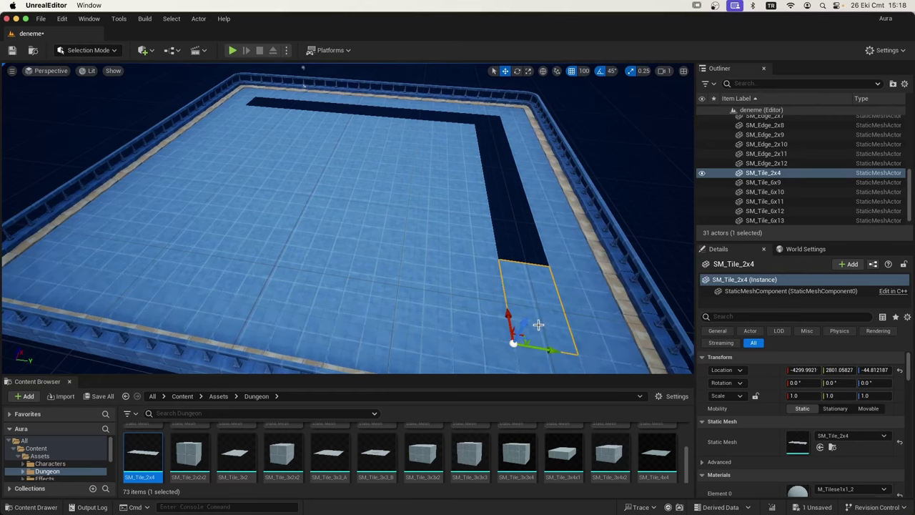
pyautogui.scroll(2, 553, 329)
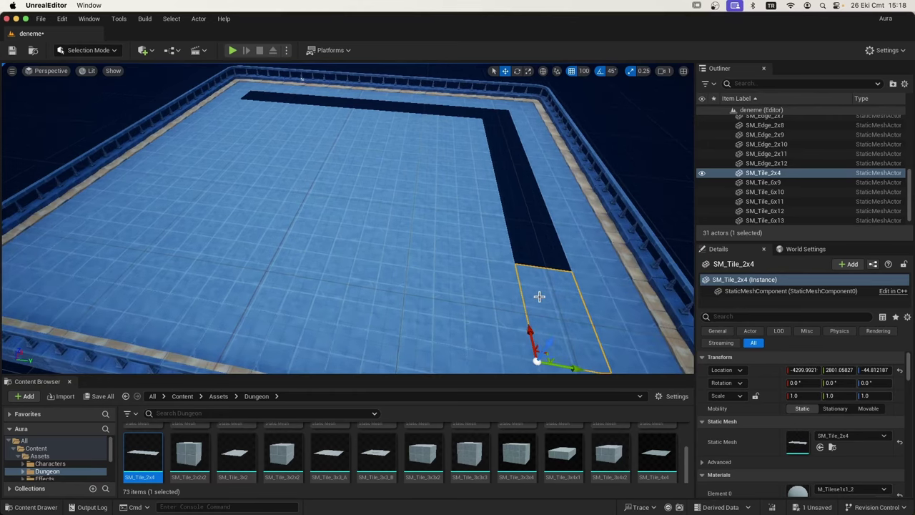
pyautogui.press('f')
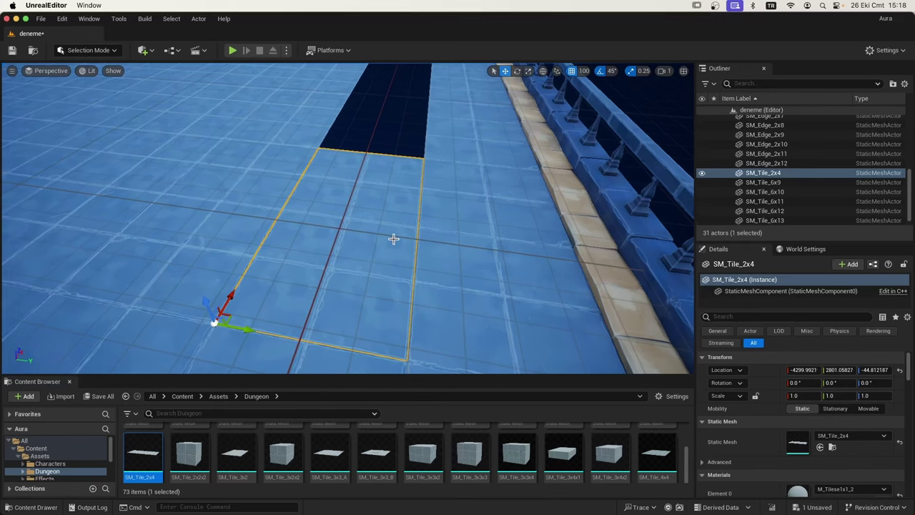
pyautogui.moveTo(434, 226)
pyautogui.keyDown('alt'); pyautogui.mouseDown()
pyautogui.moveTo(679, 90)
pyautogui.moveTo(602, 140)
pyautogui.mouseUp(); pyautogui.keyUp('alt')
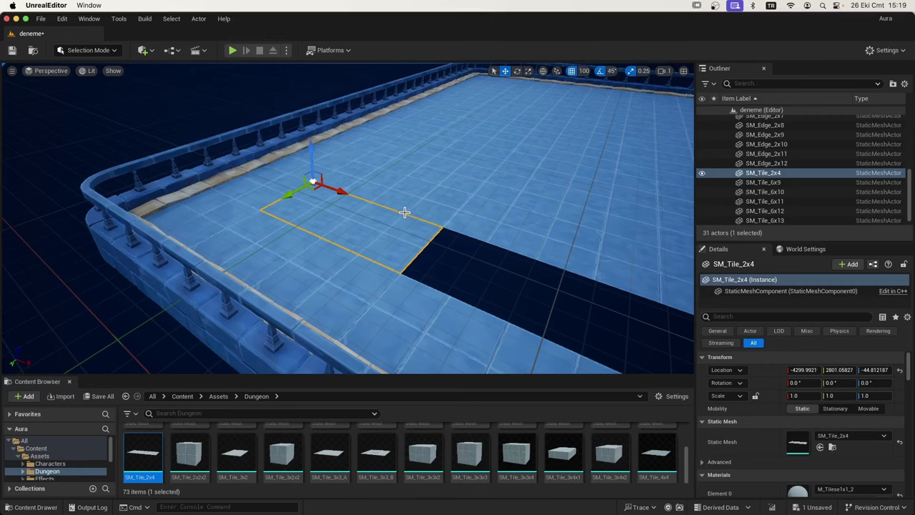
# Step: Duplicate the 2x4 tile end to end along the gap, up to SM_Tile_2x9
pyautogui.moveTo(344, 195)
pyautogui.keyDown('alt'); pyautogui.mouseDown()
pyautogui.moveTo(496, 253)
pyautogui.moveTo(543, 259)
pyautogui.mouseUp(); pyautogui.keyUp('alt')
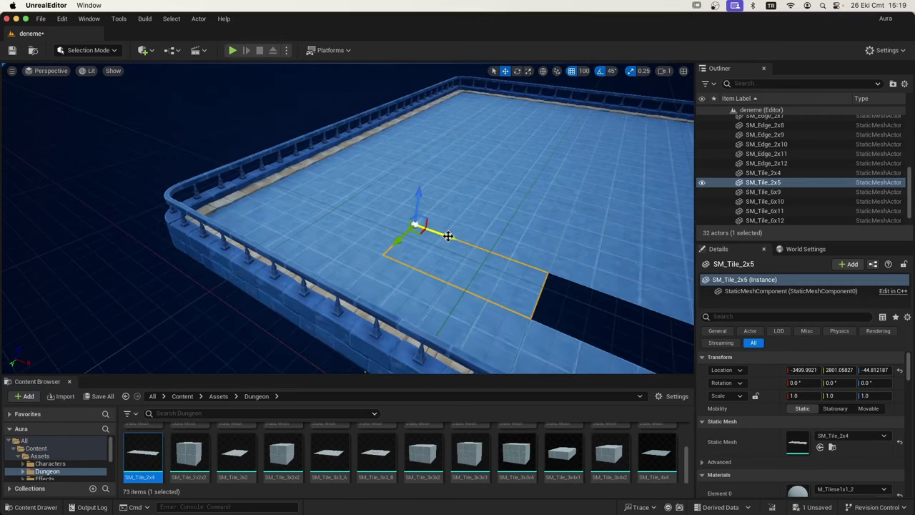
pyautogui.moveTo(448, 236)
pyautogui.keyDown('alt'); pyautogui.mouseDown()
pyautogui.moveTo(614, 311)
pyautogui.moveTo(565, 304)
pyautogui.mouseUp(); pyautogui.keyUp('alt')
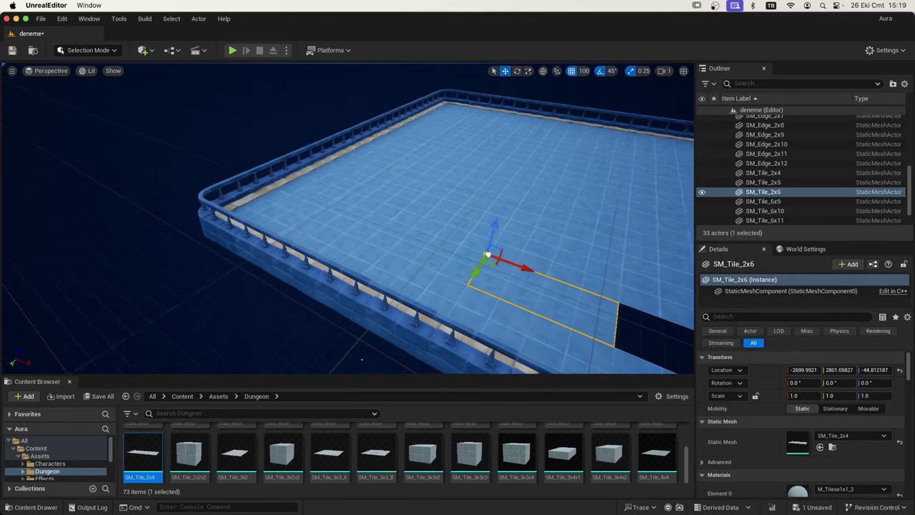
pyautogui.keyDown('alt'); pyautogui.moveTo(487, 255); pyautogui.dragTo(356, 220); pyautogui.keyUp('alt')
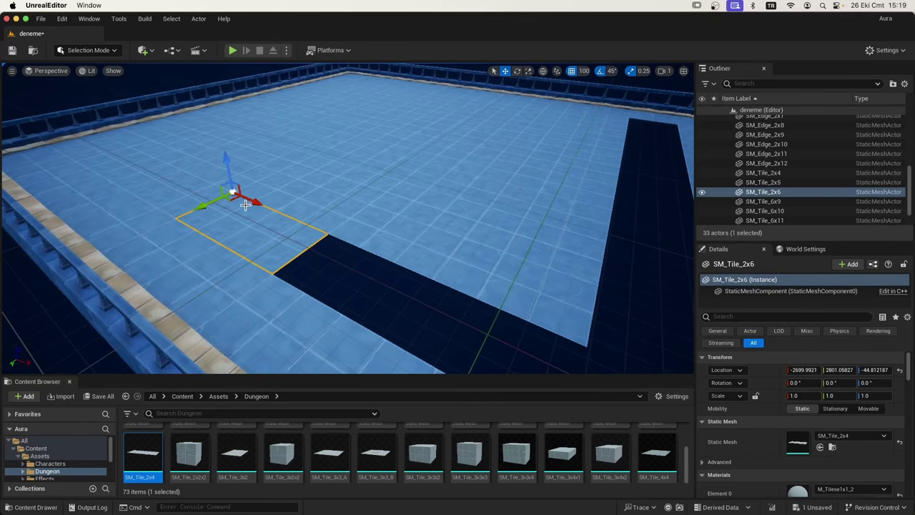
pyautogui.moveTo(256, 202)
pyautogui.keyDown('alt'); pyautogui.mouseDown()
pyautogui.moveTo(368, 281)
pyautogui.moveTo(397, 261)
pyautogui.moveTo(483, 312)
pyautogui.mouseUp(); pyautogui.keyUp('alt')
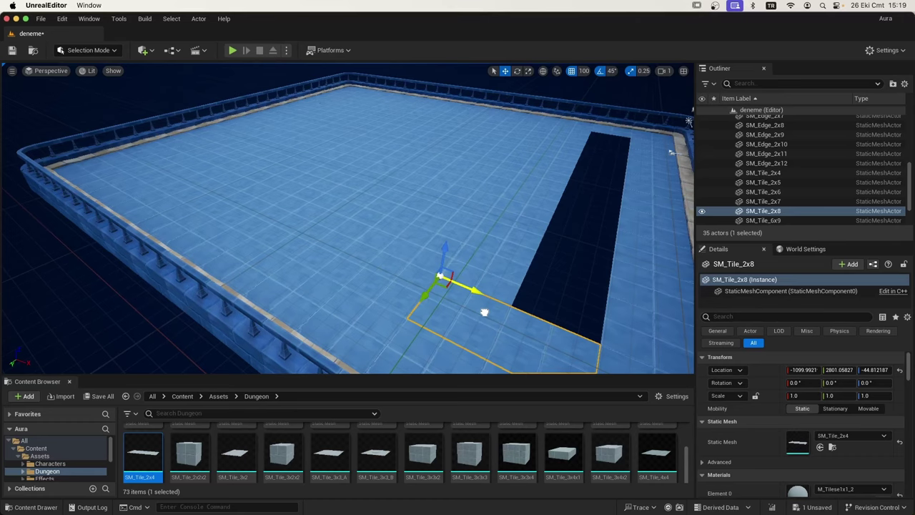
pyautogui.keyDown('alt'); pyautogui.moveTo(496, 292); pyautogui.dragTo(496, 291); pyautogui.keyUp('alt')
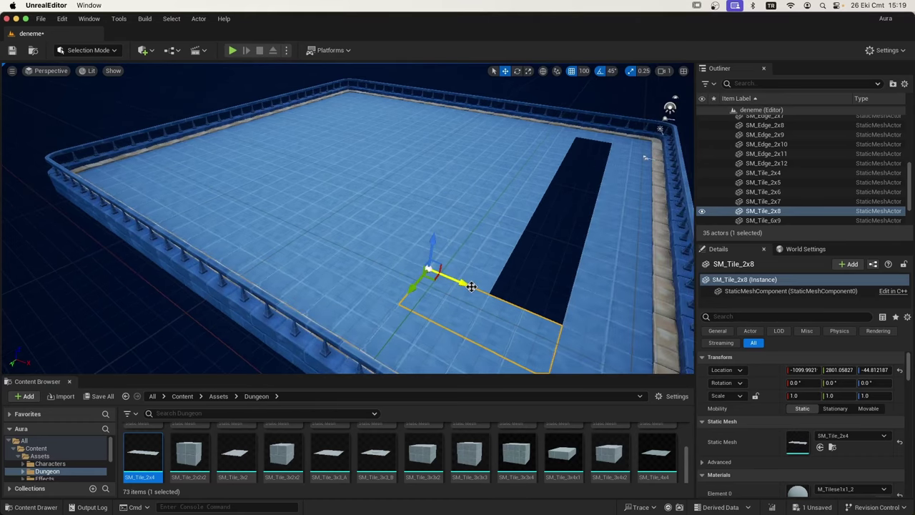
pyautogui.press('super+d')
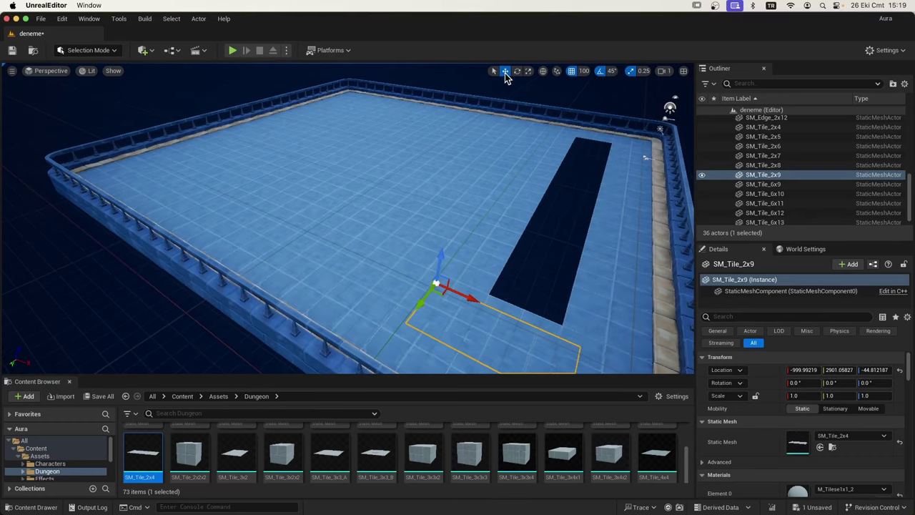
# Step: Rotate SM_Tile_2x9 by -90° and settle it into the long dark gap
pyautogui.click(516, 71)
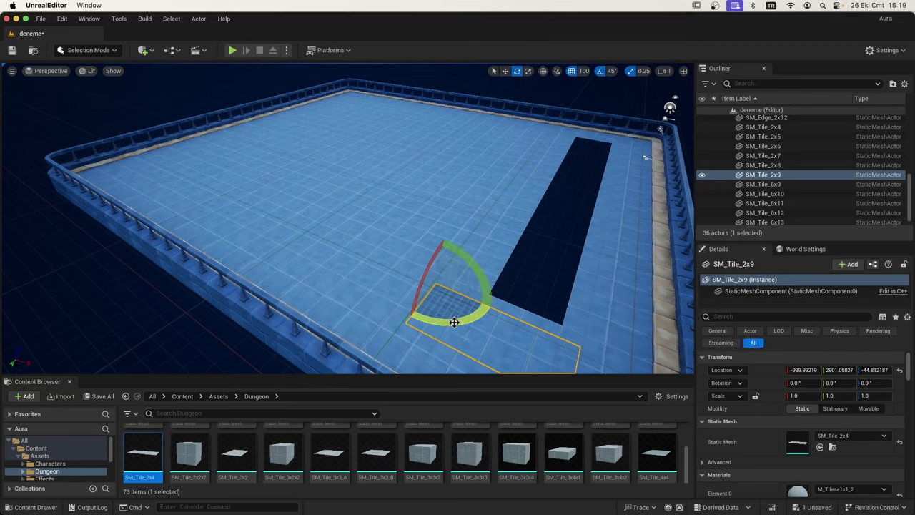
pyautogui.moveTo(454, 322); pyautogui.dragTo(495, 309)
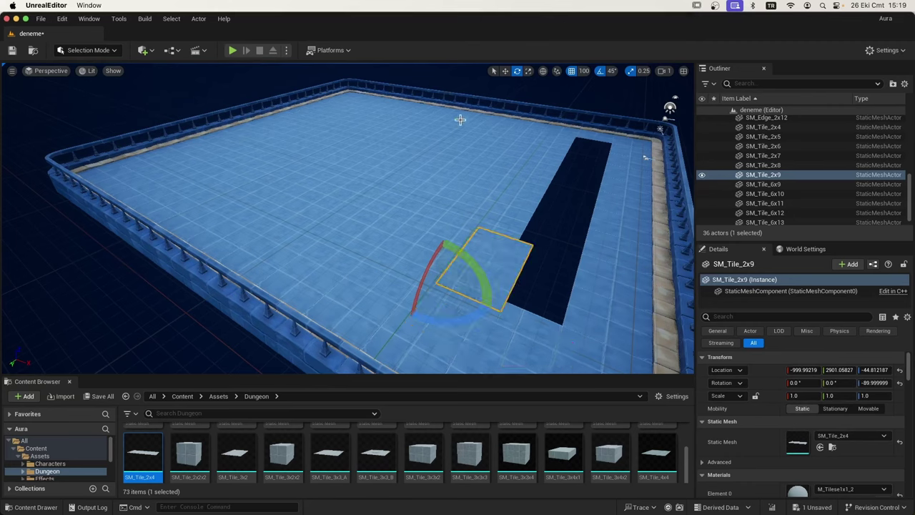
pyautogui.click(505, 72)
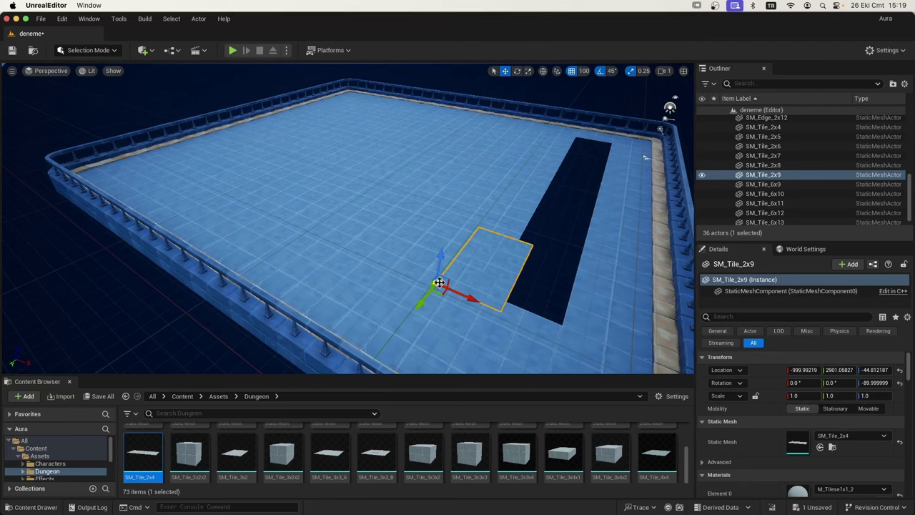
pyautogui.moveTo(439, 285); pyautogui.dragTo(506, 292)
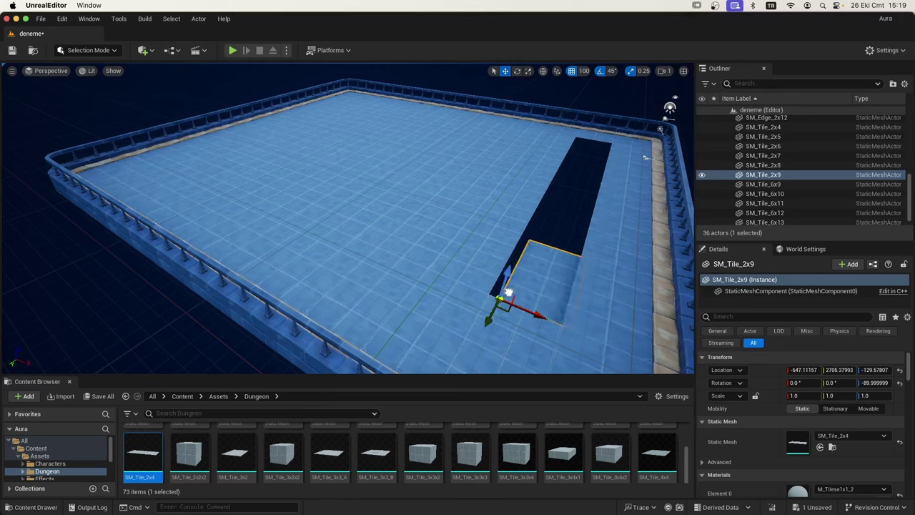
pyautogui.click(600, 71)
pyautogui.moveTo(501, 299); pyautogui.dragTo(514, 301)
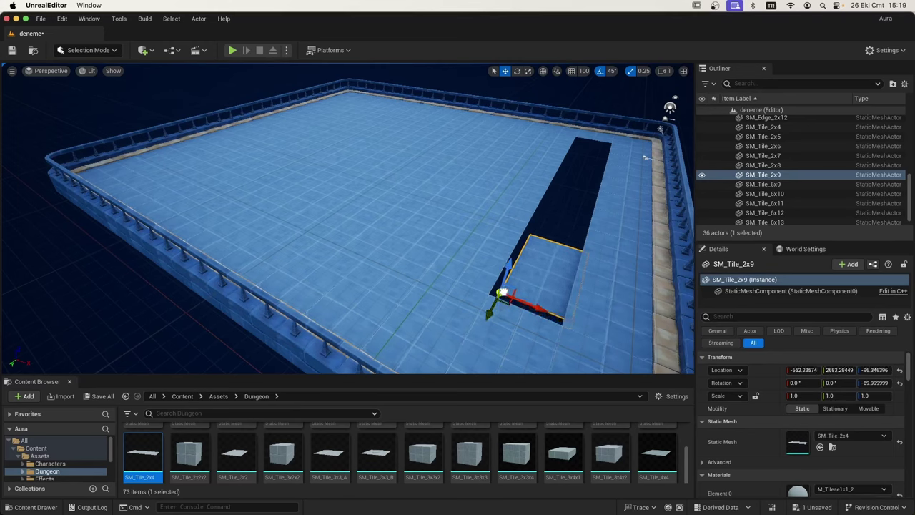
pyautogui.press('f')
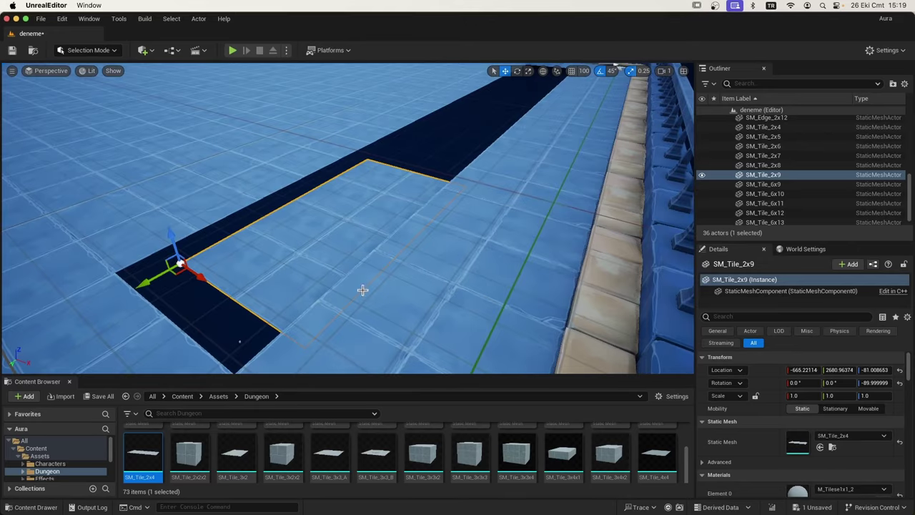
pyautogui.moveTo(183, 267)
pyautogui.mouseDown()
pyautogui.moveTo(167, 265)
pyautogui.moveTo(151, 280)
pyautogui.mouseUp()
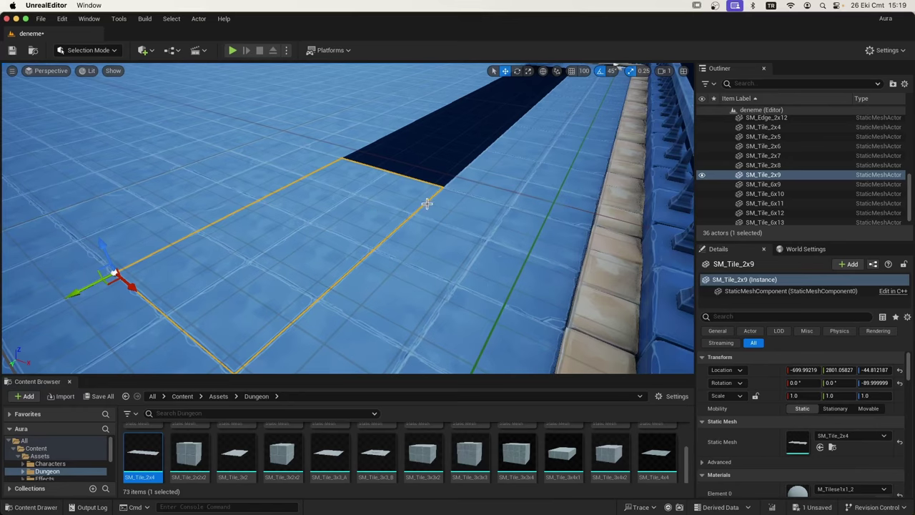
# Step: Copy the rotated tile along the gap as SM_Tile_2x10, 2x11 and 2x12
pyautogui.moveTo(536, 201)
pyautogui.mouseDown(button='right')
pyautogui.moveTo(587, 201)
pyautogui.moveTo(515, 201)
pyautogui.mouseUp(button='right')
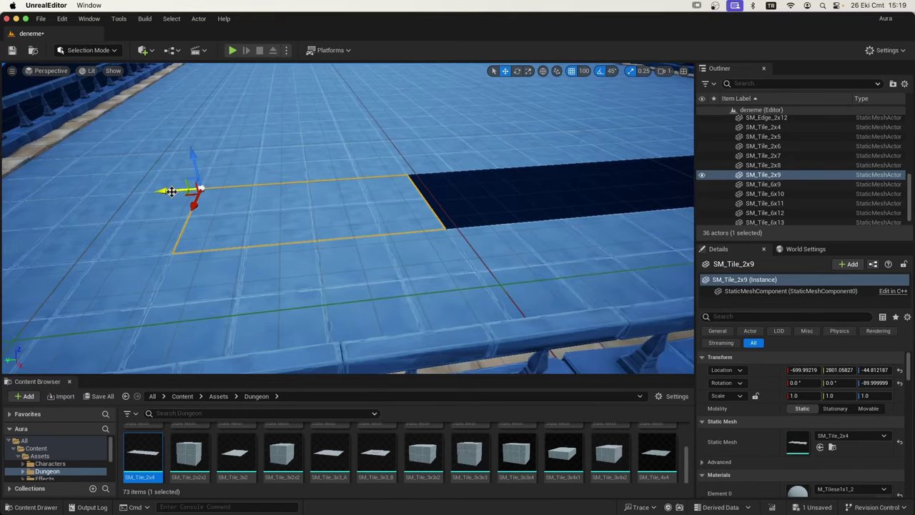
pyautogui.moveTo(163, 190)
pyautogui.keyDown('alt'); pyautogui.mouseDown()
pyautogui.moveTo(431, 194)
pyautogui.moveTo(378, 205)
pyautogui.mouseUp(); pyautogui.keyUp('alt')
pyautogui.scroll(-4, 551, 218)
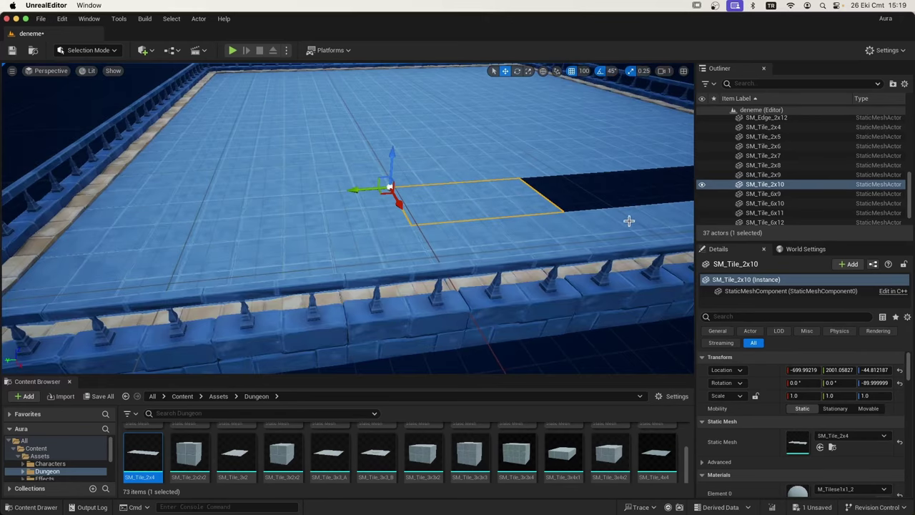
pyautogui.scroll(4, 628, 220)
pyautogui.scroll(-3, 609, 224)
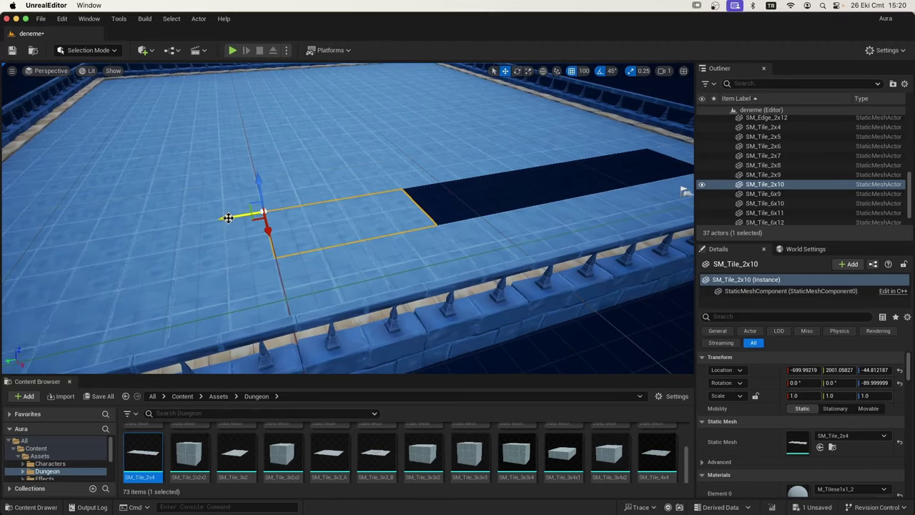
pyautogui.keyDown('alt'); pyautogui.moveTo(231, 222); pyautogui.dragTo(379, 198); pyautogui.keyUp('alt')
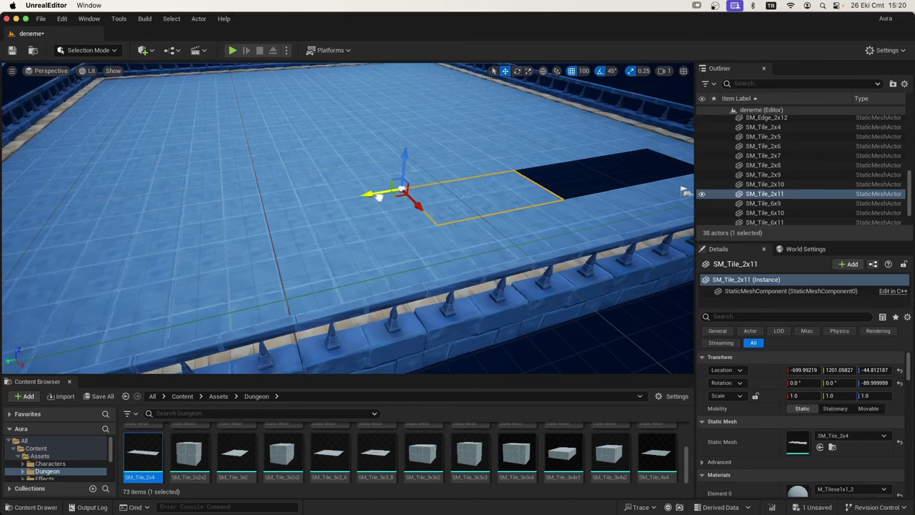
pyautogui.moveTo(367, 194)
pyautogui.keyDown('alt'); pyautogui.mouseDown()
pyautogui.moveTo(497, 172)
pyautogui.moveTo(487, 175)
pyautogui.mouseUp(); pyautogui.keyUp('alt')
pyautogui.scroll(5, 617, 181)
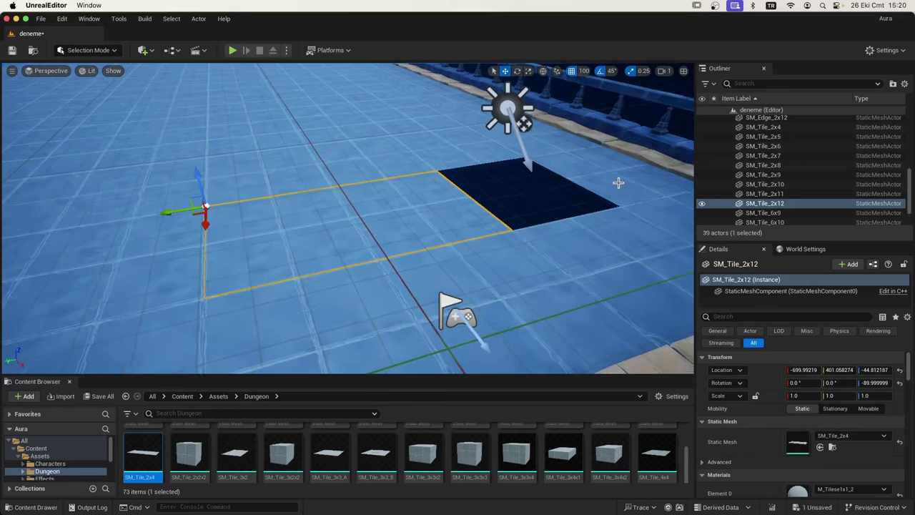
pyautogui.moveTo(574, 206); pyautogui.dragTo(574, 207, button='right')
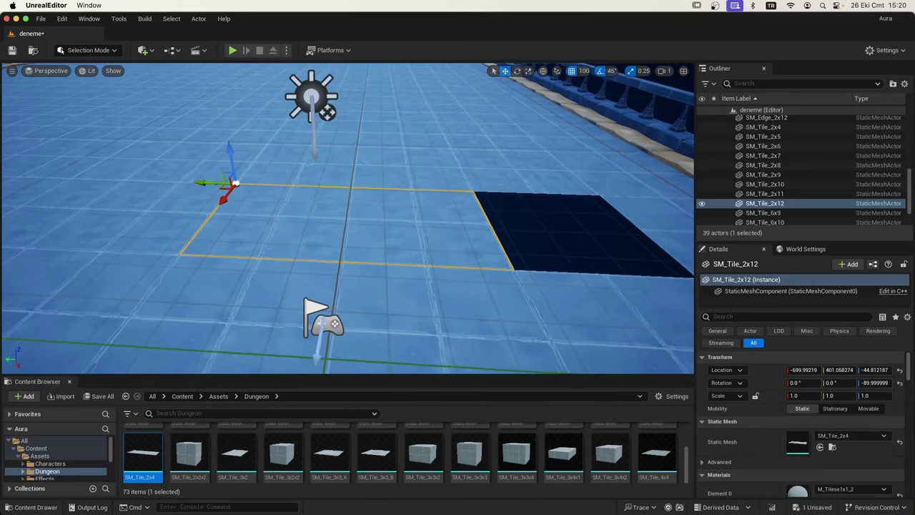
# Step: Place an SM_Tile1x1_B from the Dungeon assets into the last square hole
pyautogui.scroll(1, 468, 447)
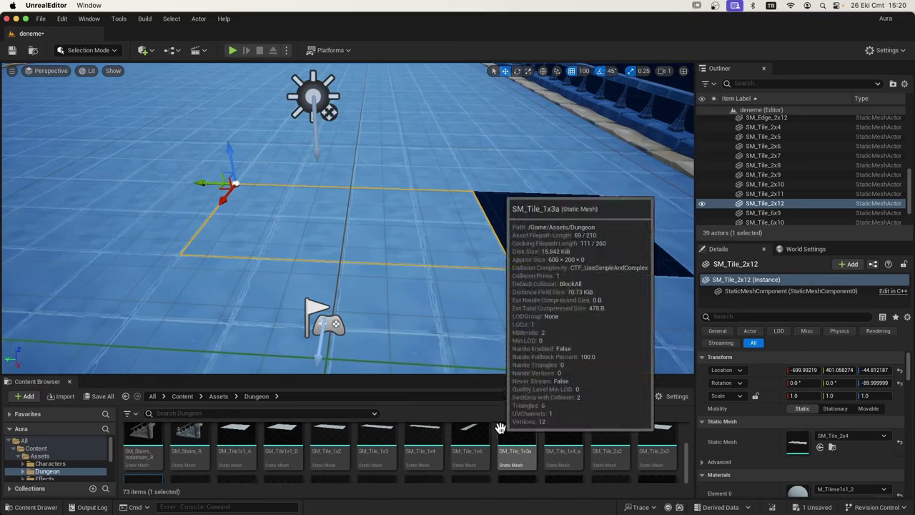
pyautogui.moveTo(499, 377); pyautogui.dragTo(494, 323)
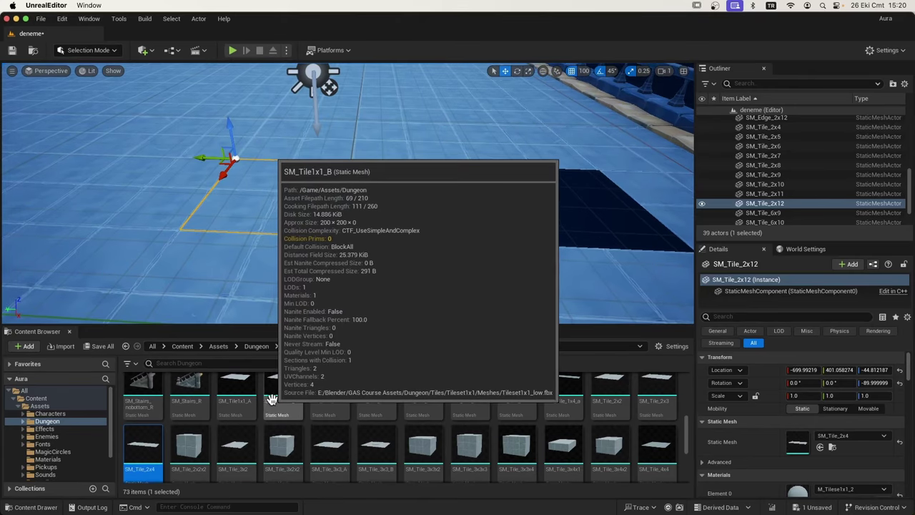
pyautogui.moveTo(264, 402)
pyautogui.mouseDown()
pyautogui.moveTo(551, 246)
pyautogui.moveTo(538, 257)
pyautogui.moveTo(585, 183)
pyautogui.mouseUp()
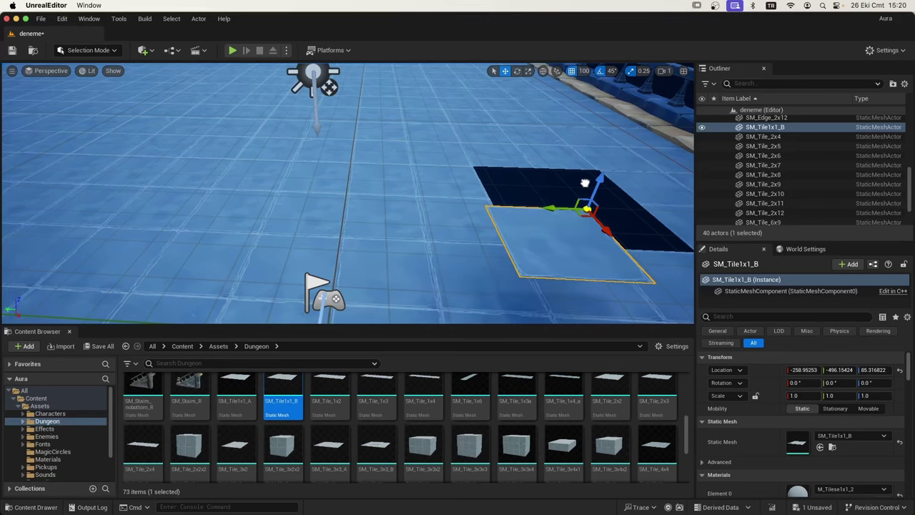
pyautogui.scroll(-3, 524, 188)
pyautogui.moveTo(523, 188); pyautogui.dragTo(455, 272, button='right')
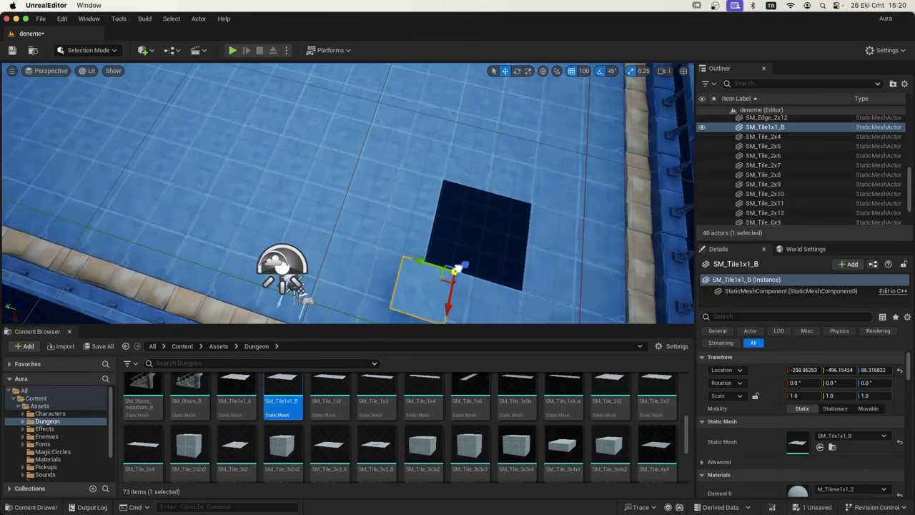
pyautogui.moveTo(454, 270); pyautogui.dragTo(502, 220)
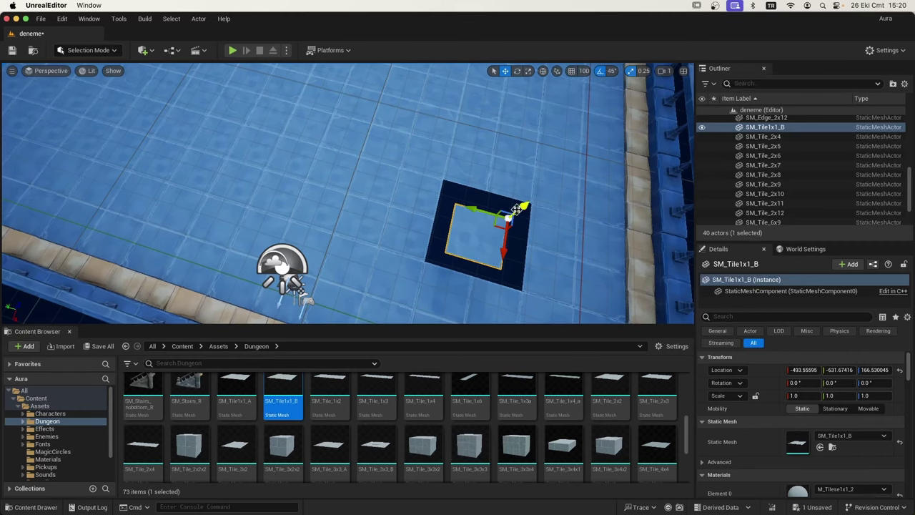
pyautogui.moveTo(514, 220)
pyautogui.mouseDown()
pyautogui.moveTo(466, 265)
pyautogui.moveTo(529, 228)
pyautogui.mouseUp()
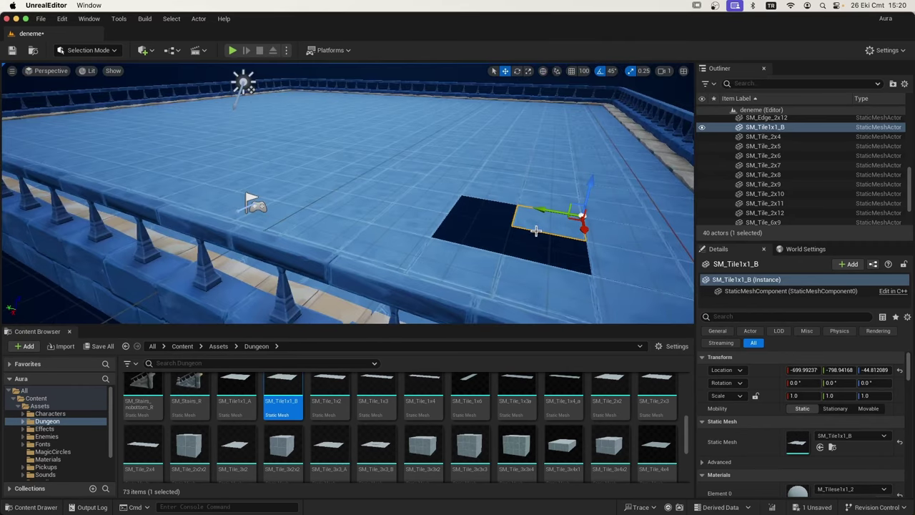
# Step: With grid snap on, fill the hole with copies through SM_Tile1x1_B4, then save all
pyautogui.click(572, 71)
pyautogui.moveTo(524, 206)
pyautogui.keyDown('alt'); pyautogui.mouseDown()
pyautogui.moveTo(489, 208)
pyautogui.moveTo(505, 252)
pyautogui.mouseUp(); pyautogui.keyUp('alt')
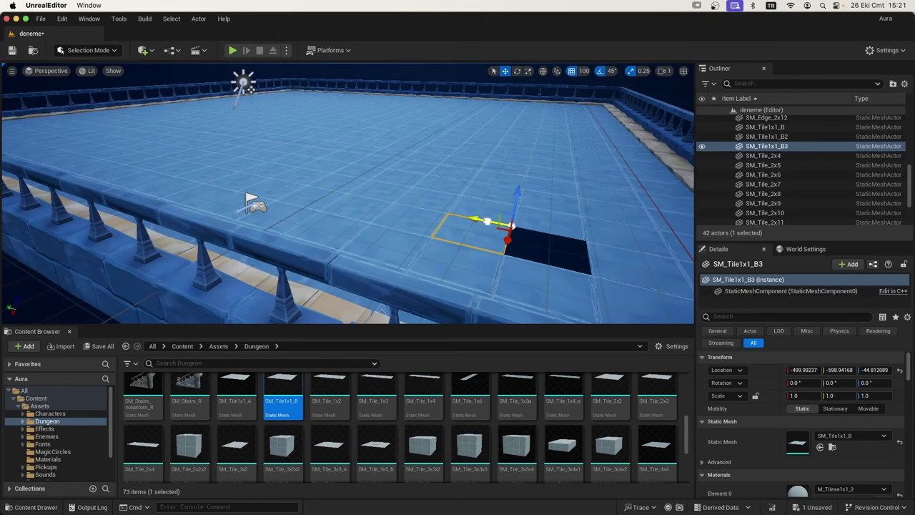
pyautogui.keyDown('alt'); pyautogui.moveTo(486, 222); pyautogui.dragTo(543, 229); pyautogui.keyUp('alt')
pyautogui.scroll(-2, 438, 222)
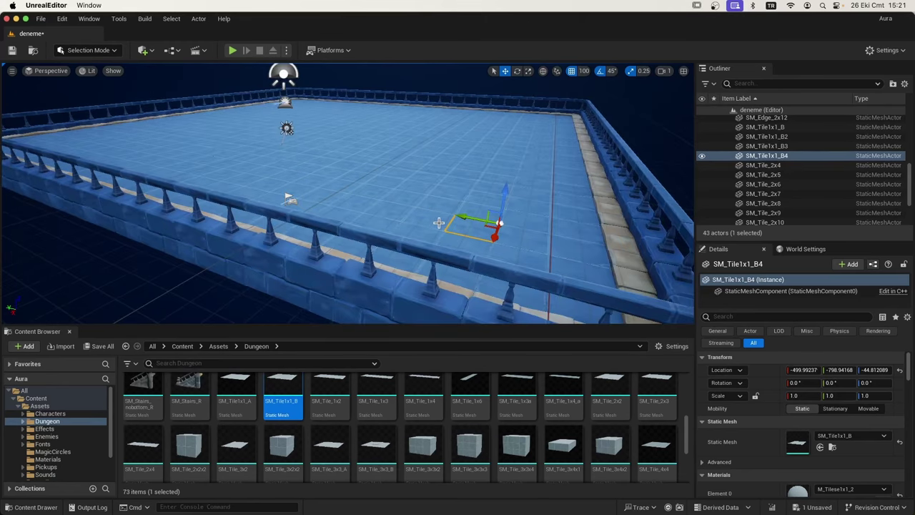
pyautogui.scroll(-2, 429, 228)
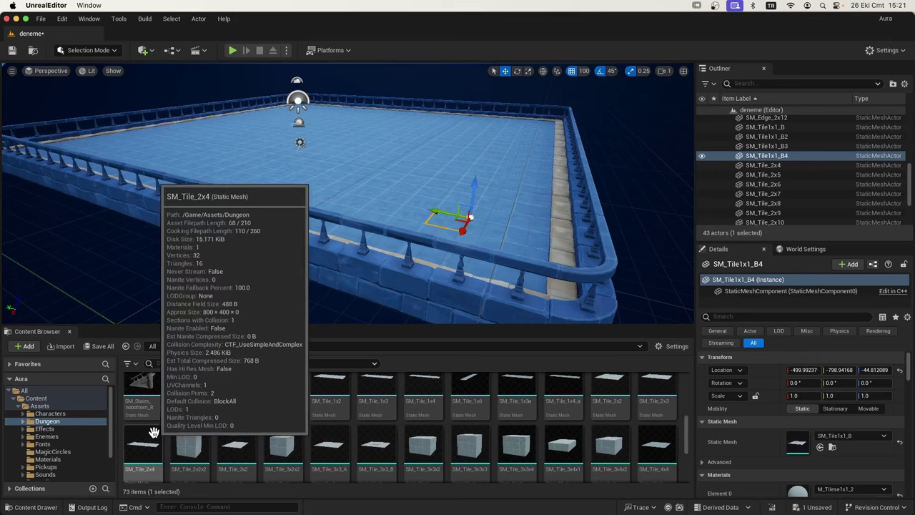
pyautogui.click(102, 346)
pyautogui.click(536, 374)
pyautogui.scroll(2, 282, 415)
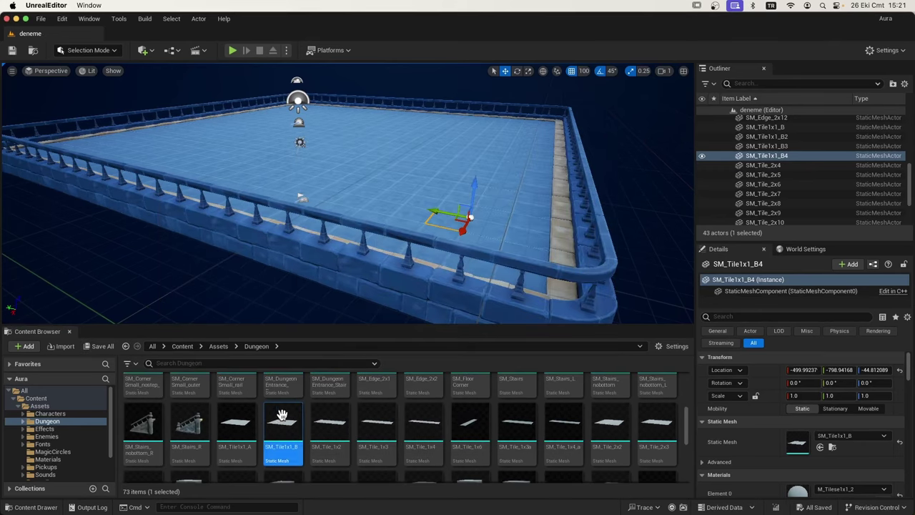
pyautogui.click(329, 418)
pyautogui.moveTo(329, 414)
pyautogui.mouseDown()
pyautogui.moveTo(348, 186)
pyautogui.moveTo(368, 163)
pyautogui.mouseUp()
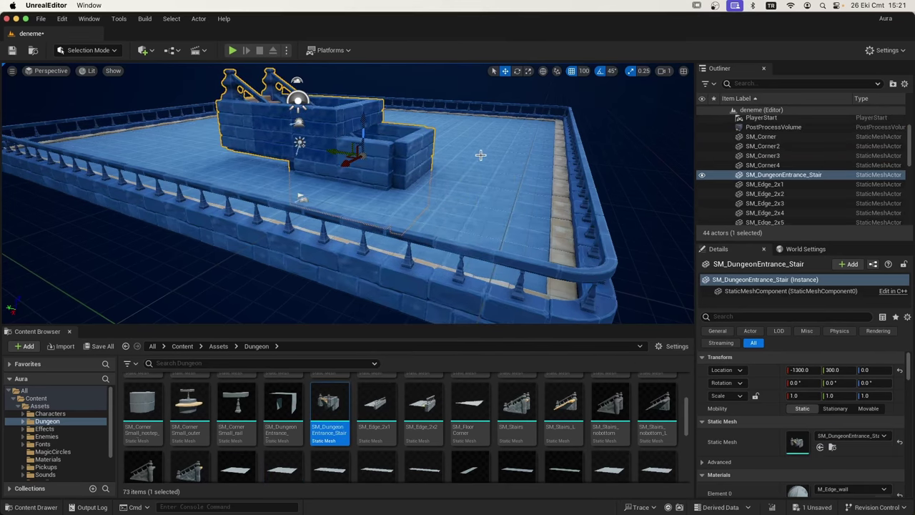
pyautogui.press('f')
pyautogui.keyDown('alt'); pyautogui.moveTo(480, 155); pyautogui.dragTo(416, 248); pyautogui.keyUp('alt')
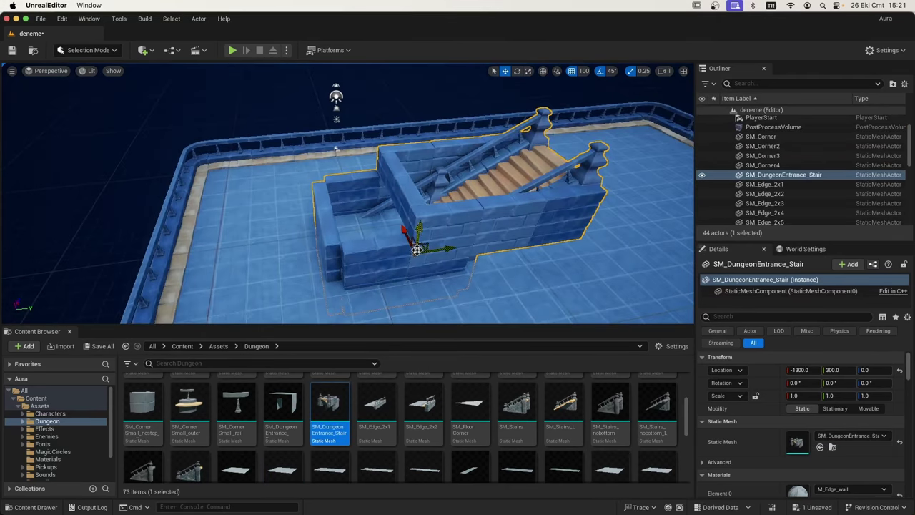
pyautogui.moveTo(425, 208)
pyautogui.mouseDown()
pyautogui.moveTo(429, 149)
pyautogui.moveTo(386, 104)
pyautogui.moveTo(471, 170)
pyautogui.mouseUp()
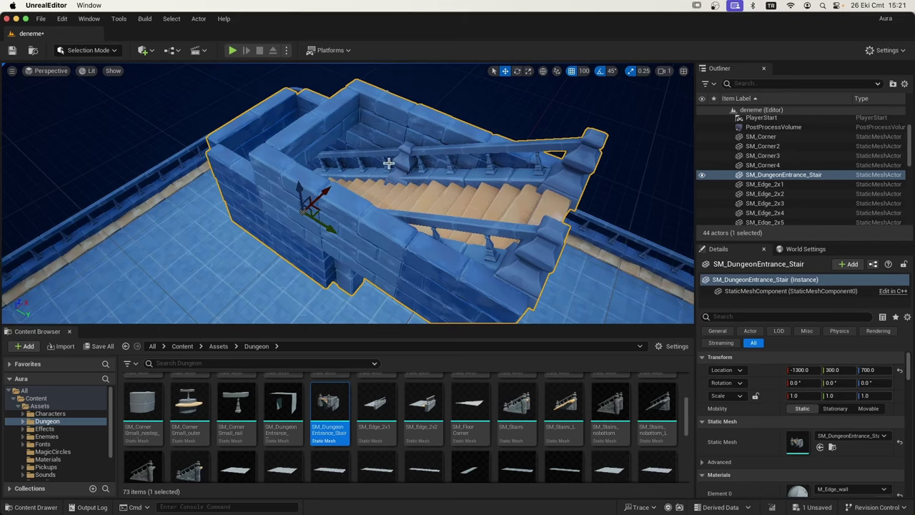
pyautogui.keyDown('alt'); pyautogui.moveTo(345, 191); pyautogui.dragTo(345, 196); pyautogui.keyUp('alt')
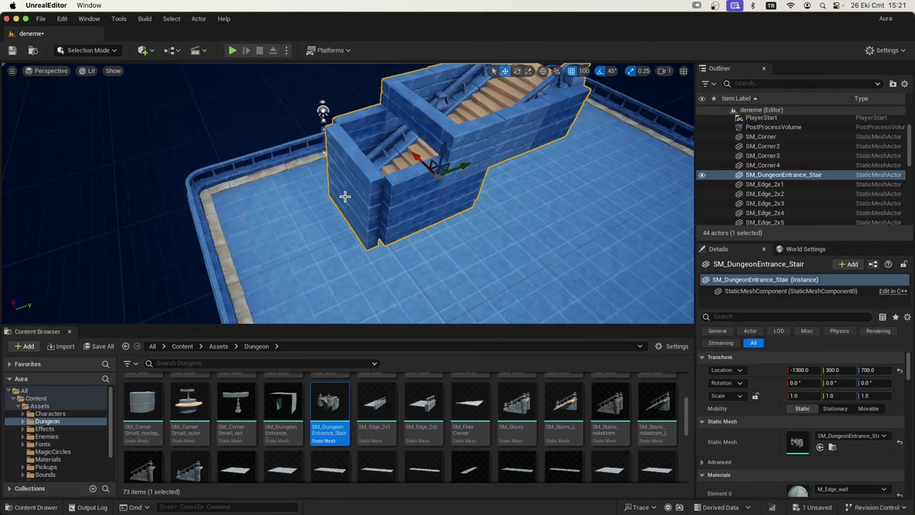
pyautogui.press('Delete')
# Step: Select the 35 actors from SM_Corner through SM_Tile_6x14 in the Outliner
pyautogui.scroll(-2, 344, 200)
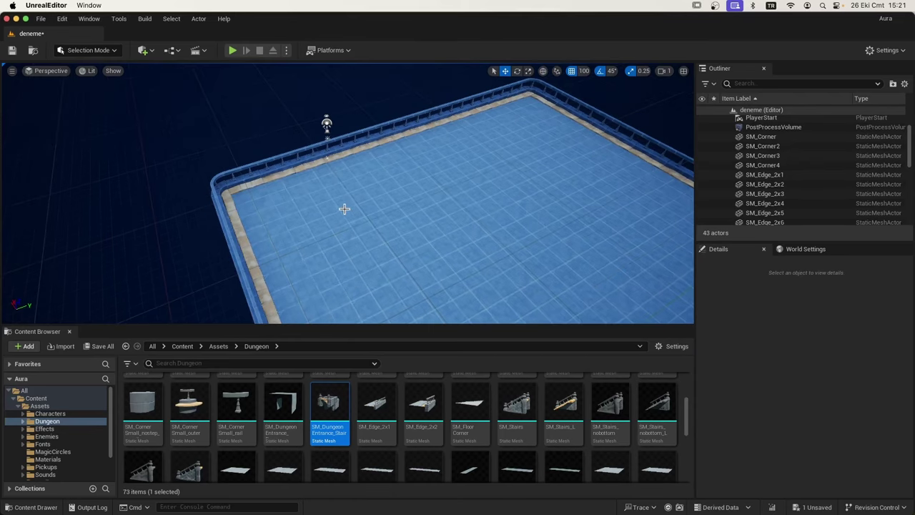
pyautogui.scroll(-2, 343, 208)
pyautogui.scroll(-2, 341, 214)
pyautogui.click(758, 137)
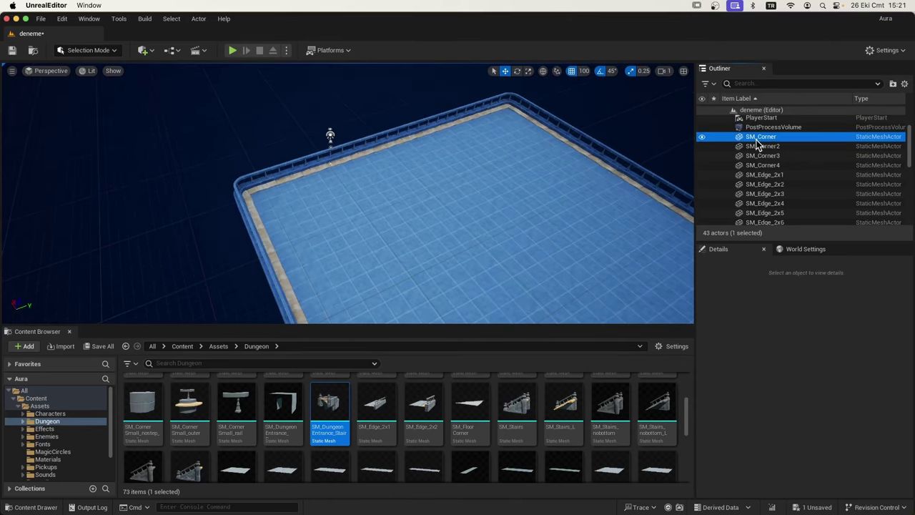
pyautogui.scroll(-5, 775, 211)
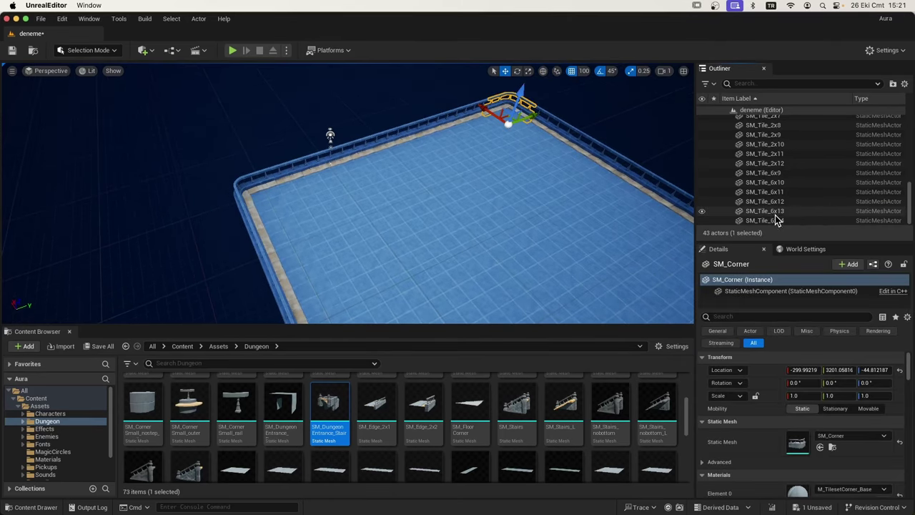
pyautogui.keyDown('shift'); pyautogui.click(774, 220); pyautogui.keyUp('shift')
# Step: Move them into a new folder named SMS, collapse it and hide it
pyautogui.rightClick(763, 182)
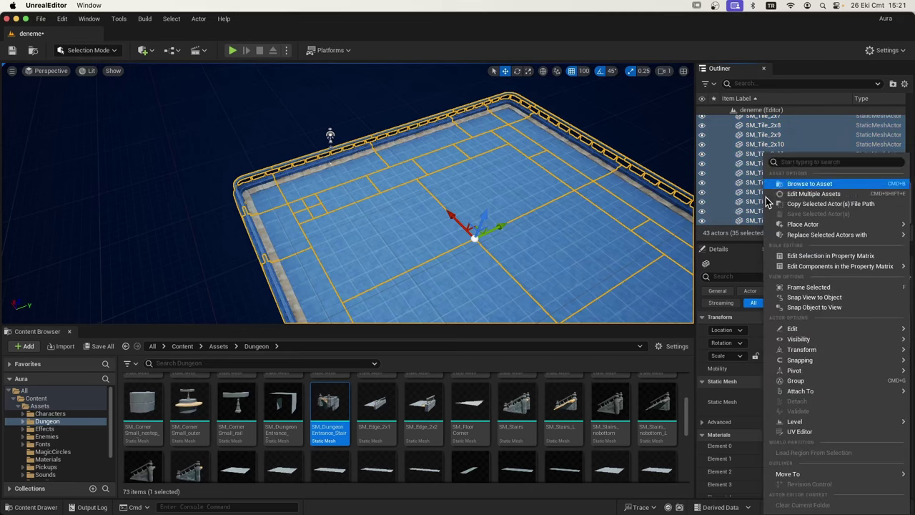
pyautogui.moveTo(815, 475)
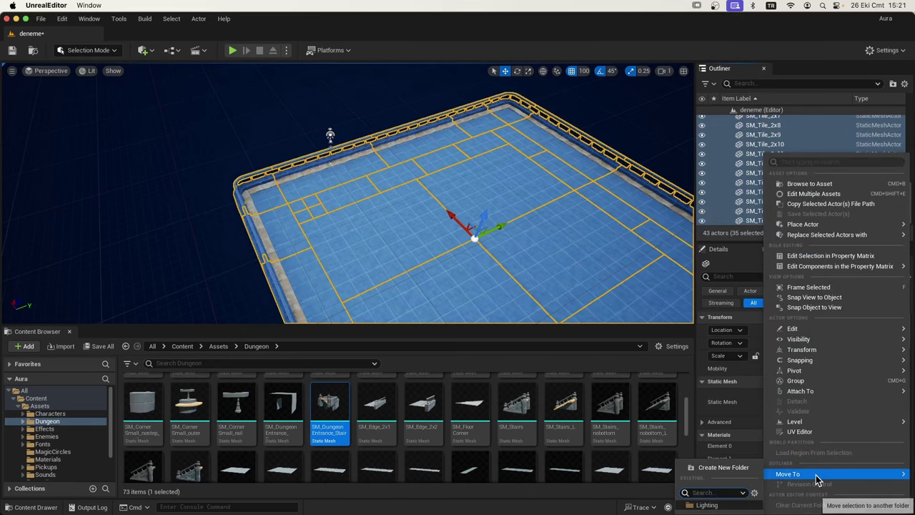
pyautogui.click(722, 468)
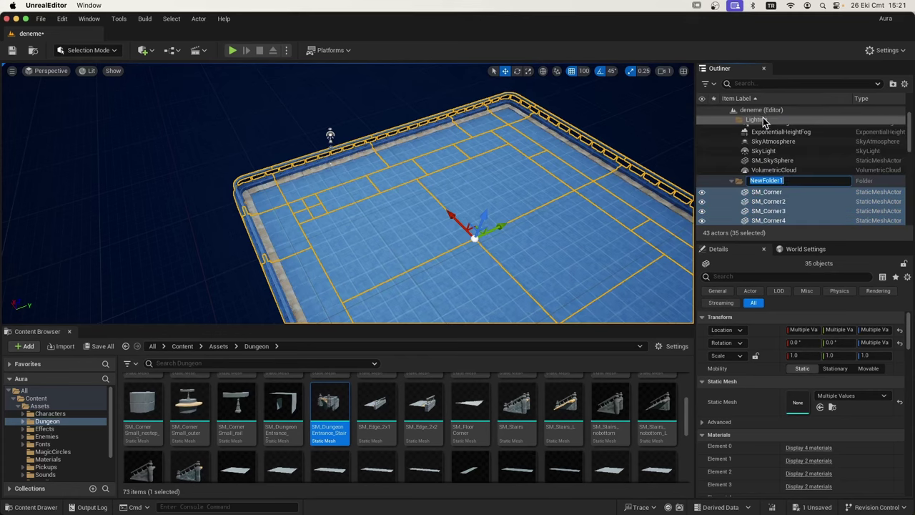
pyautogui.write('SMS')
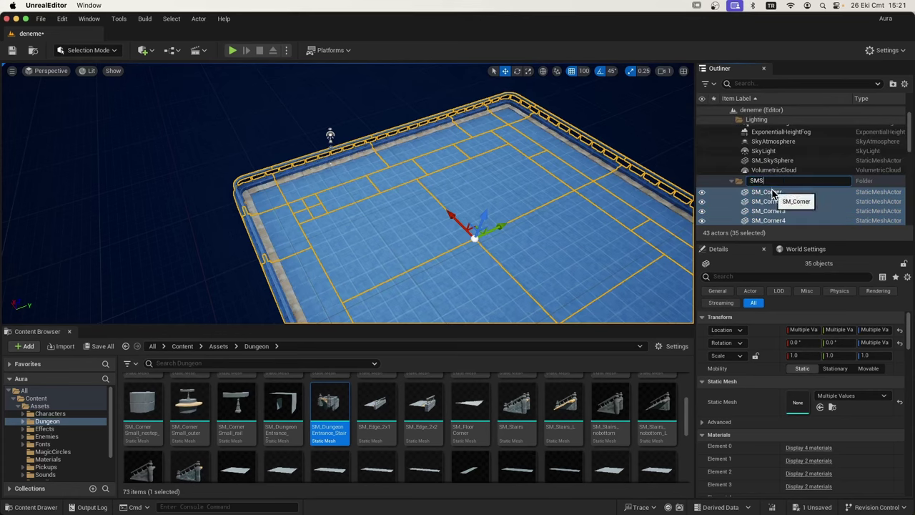
pyautogui.press('Return')
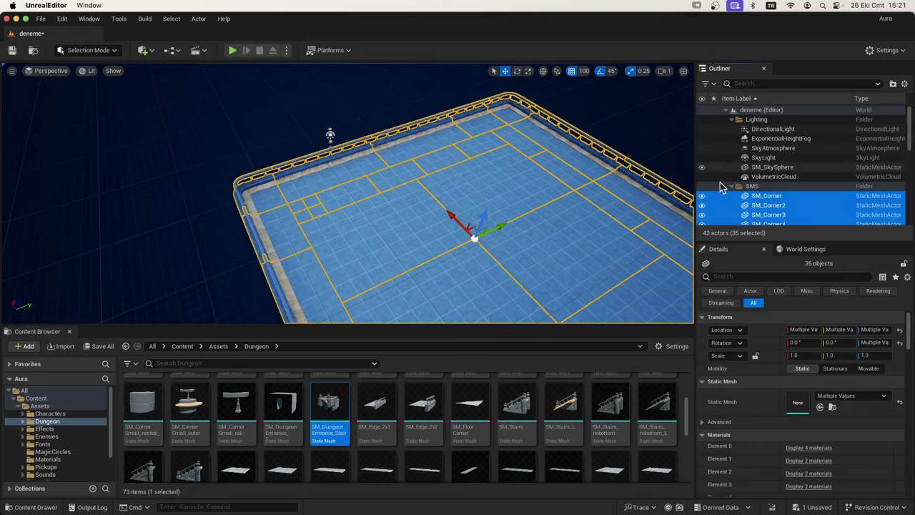
pyautogui.click(731, 186)
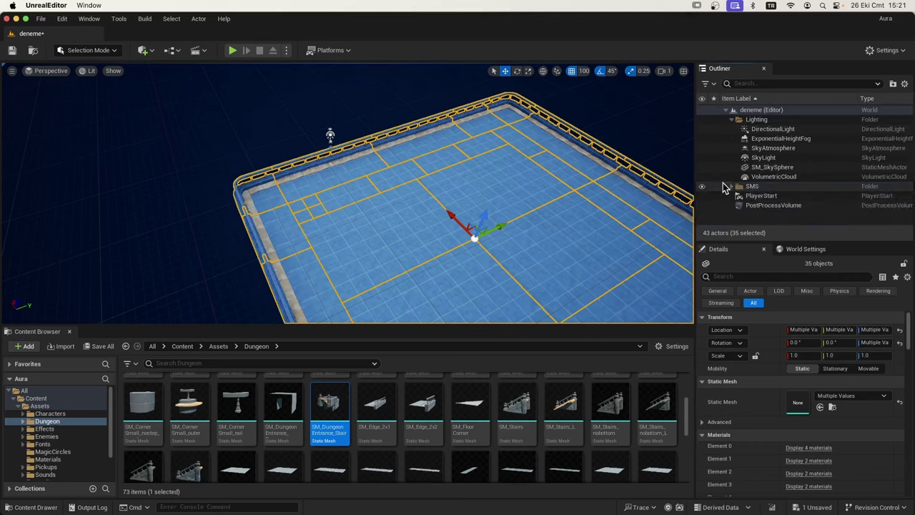
pyautogui.click(701, 186)
pyautogui.scroll(-2, 413, 211)
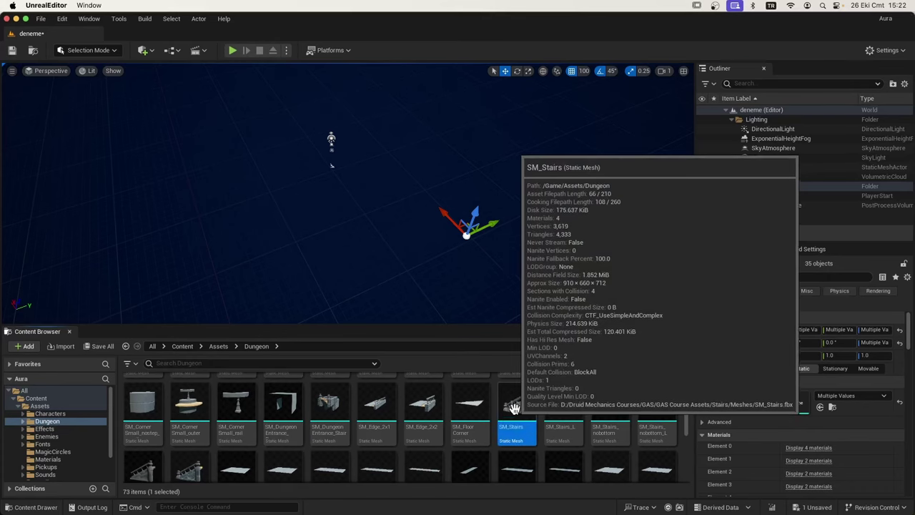
# Step: Place SM_Stairs at the origin and add copy SM_Stairs2 at X 993.6, raised to Z 564.2
pyautogui.moveTo(508, 411); pyautogui.dragTo(386, 229)
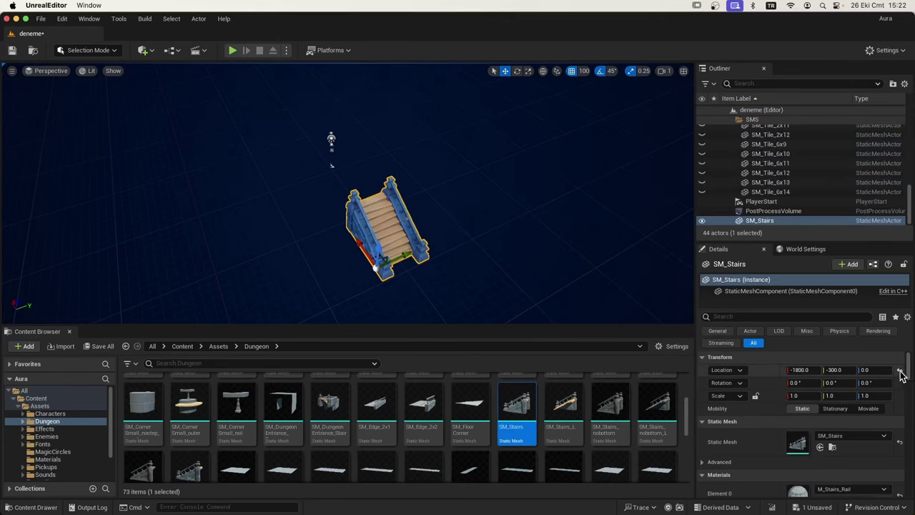
pyautogui.click(899, 370)
pyautogui.press('f')
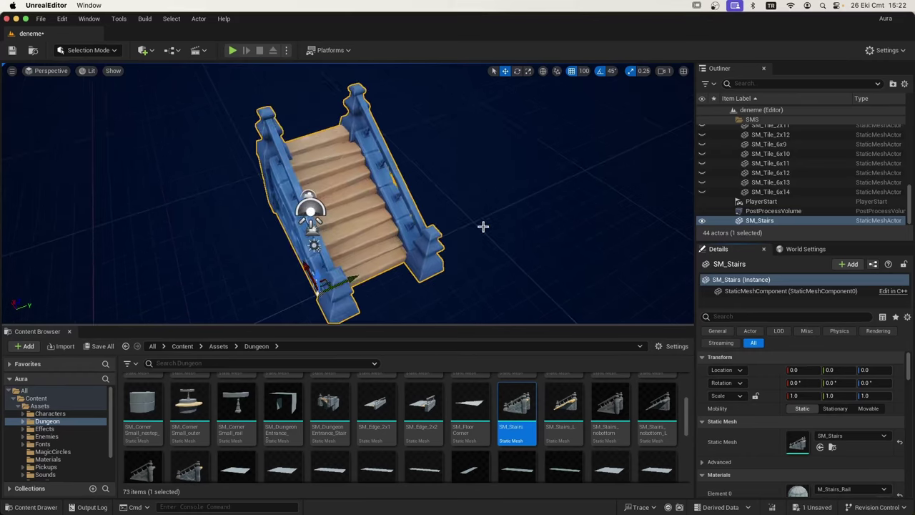
pyautogui.keyDown('alt'); pyautogui.moveTo(482, 224); pyautogui.dragTo(526, 228); pyautogui.keyUp('alt')
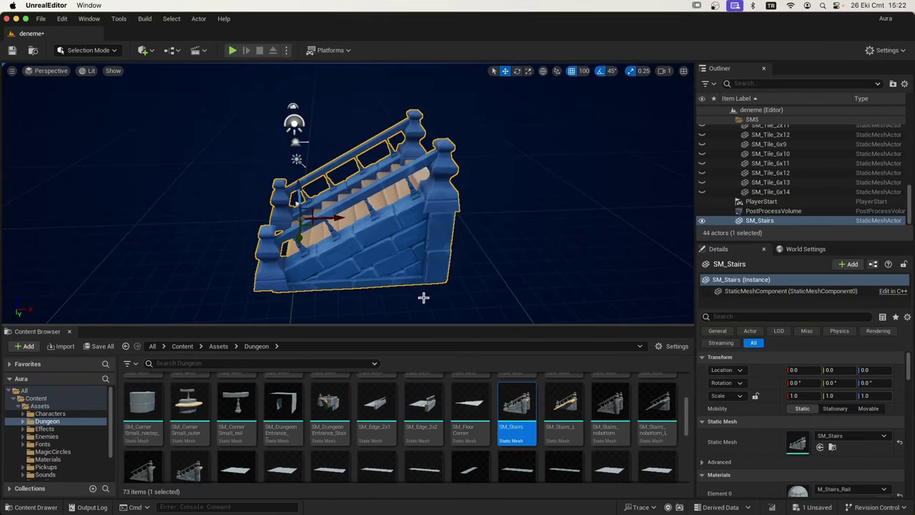
pyautogui.keyDown('alt'); pyautogui.moveTo(339, 221); pyautogui.dragTo(469, 215); pyautogui.keyUp('alt')
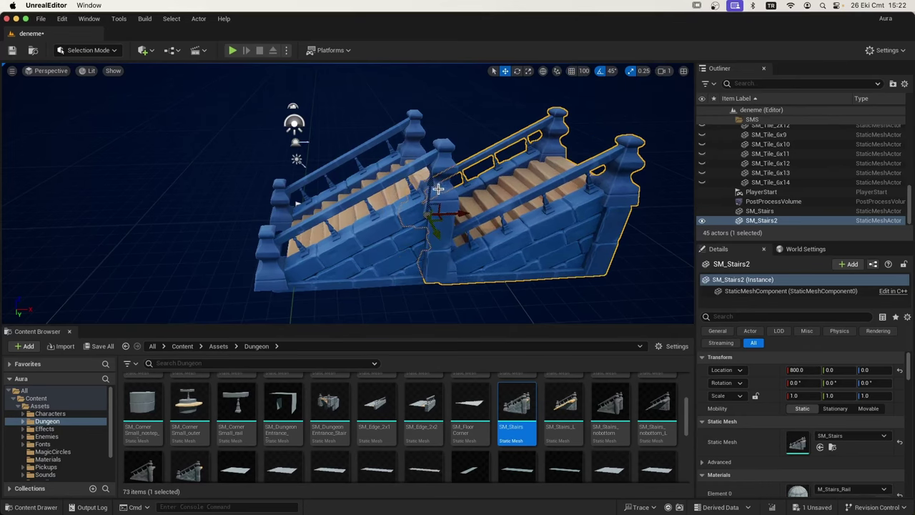
pyautogui.moveTo(438, 188)
pyautogui.mouseDown()
pyautogui.moveTo(466, 113)
pyautogui.moveTo(493, 111)
pyautogui.mouseUp()
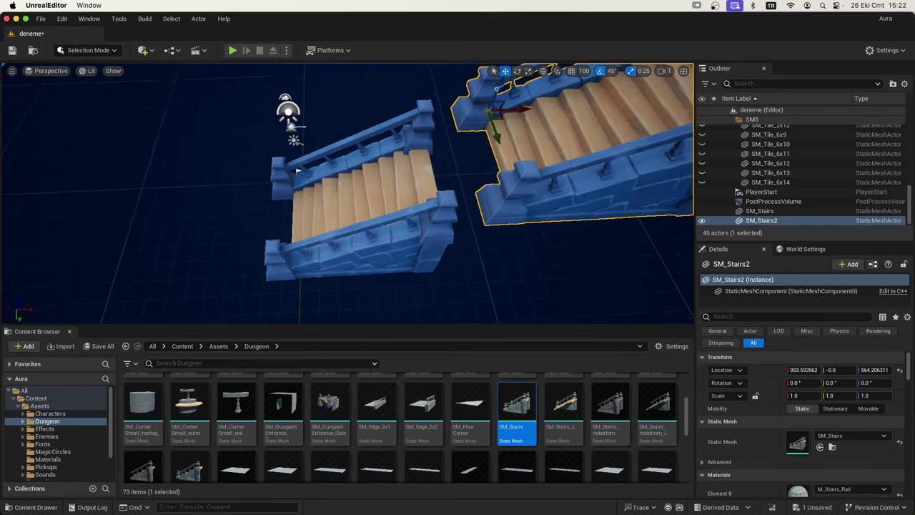
pyautogui.keyDown('alt'); pyautogui.moveTo(297, 170); pyautogui.dragTo(339, 208); pyautogui.keyUp('alt')
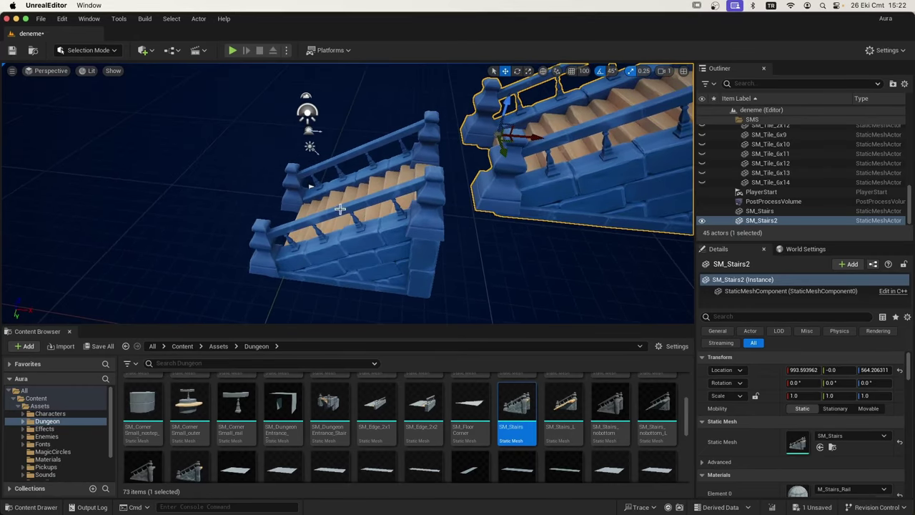
# Step: In the Left orthographic view, frame both staircases and select them together
pyautogui.click(48, 75)
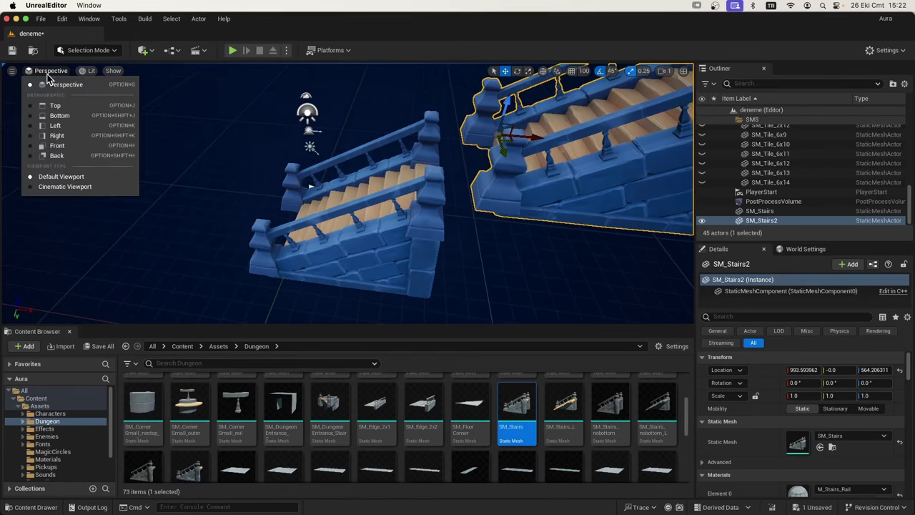
pyautogui.click(54, 125)
pyautogui.moveTo(380, 187); pyautogui.dragTo(480, 187, button='right')
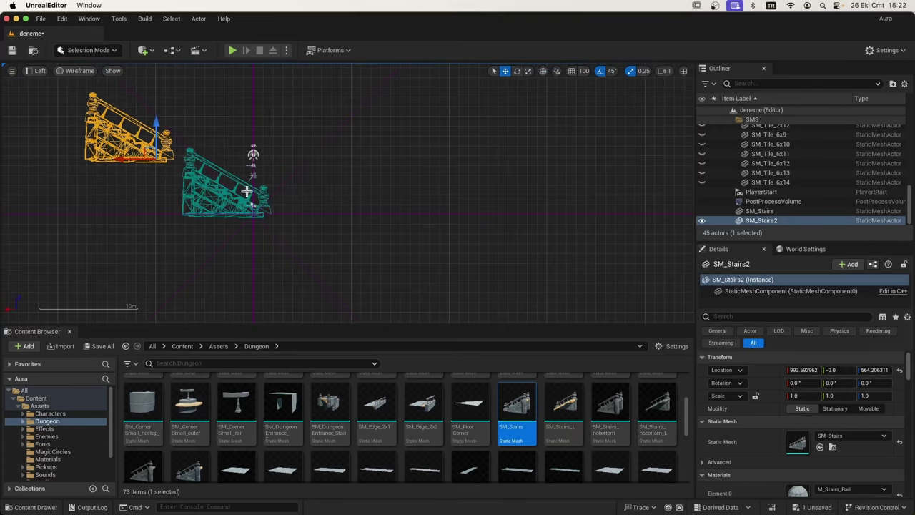
pyautogui.scroll(5, 426, 229)
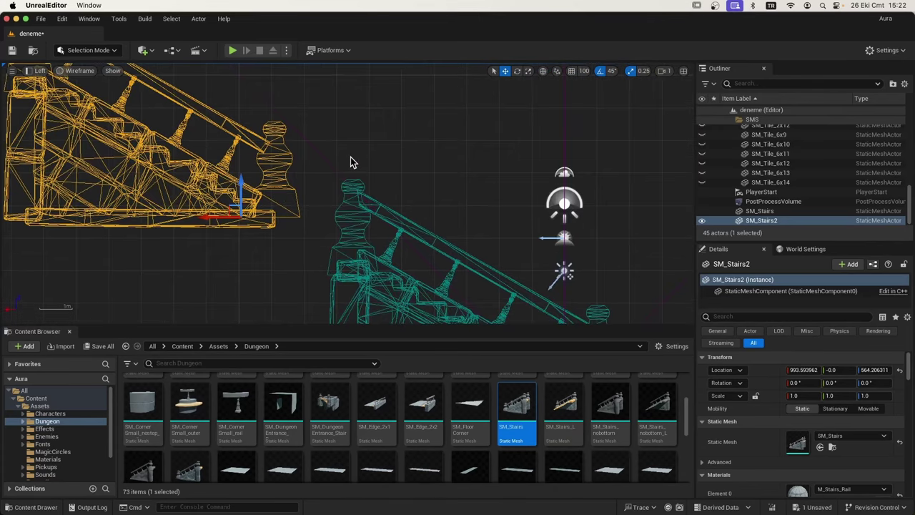
pyautogui.moveTo(350, 162); pyautogui.dragTo(400, 196, button='right')
pyautogui.keyDown('ctrl'); pyautogui.click(331, 216); pyautogui.keyUp('ctrl')
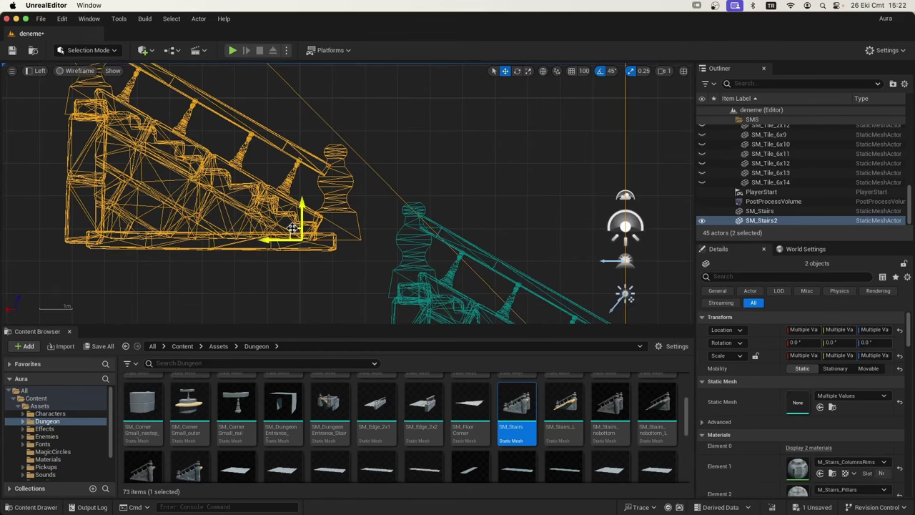
# Step: Move the staircase so both flights meet at the post, then return to Perspective view
pyautogui.moveTo(296, 231); pyautogui.dragTo(372, 288)
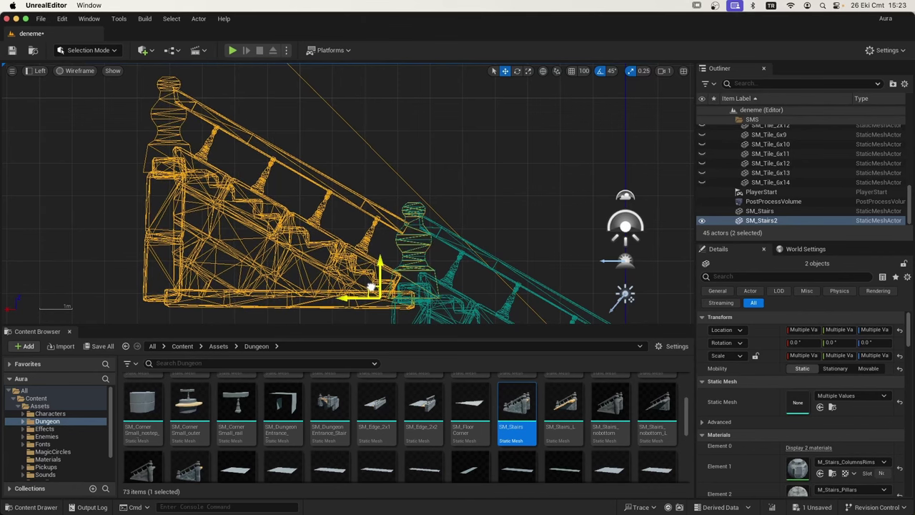
pyautogui.scroll(1, 433, 262)
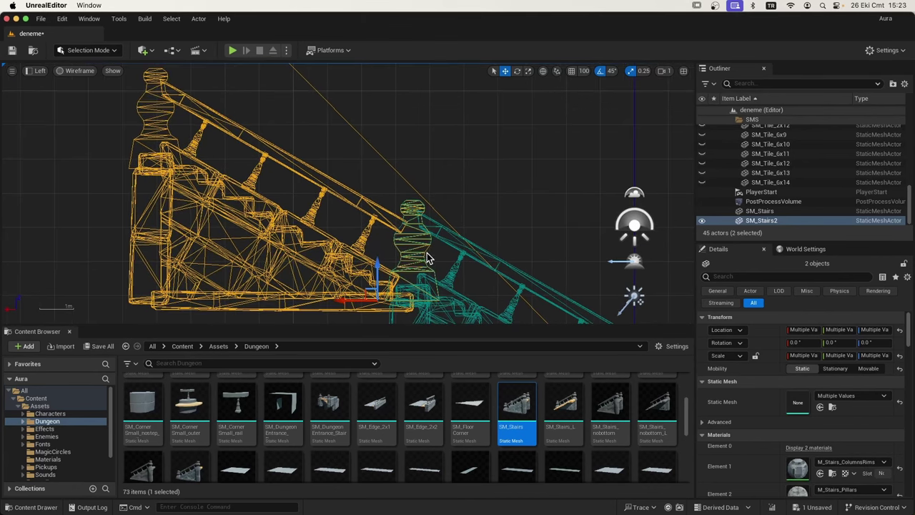
pyautogui.scroll(2, 441, 253)
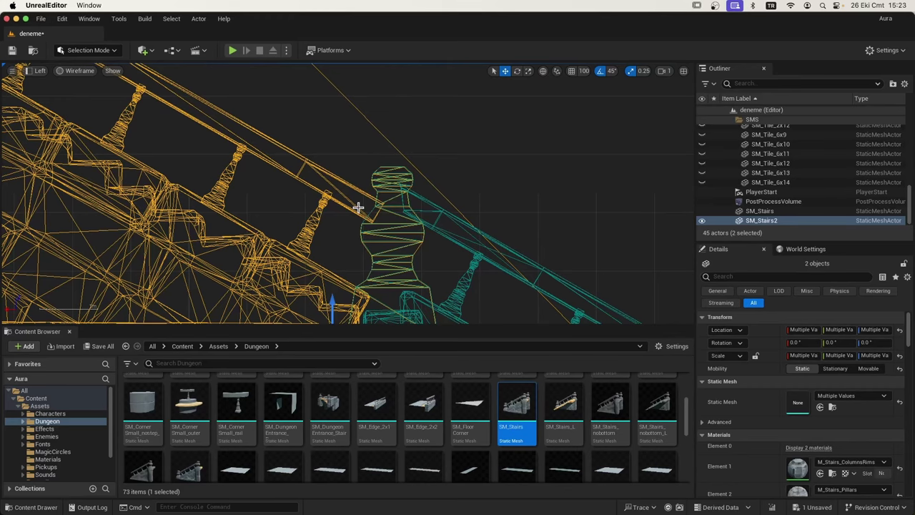
pyautogui.scroll(-1, 339, 262)
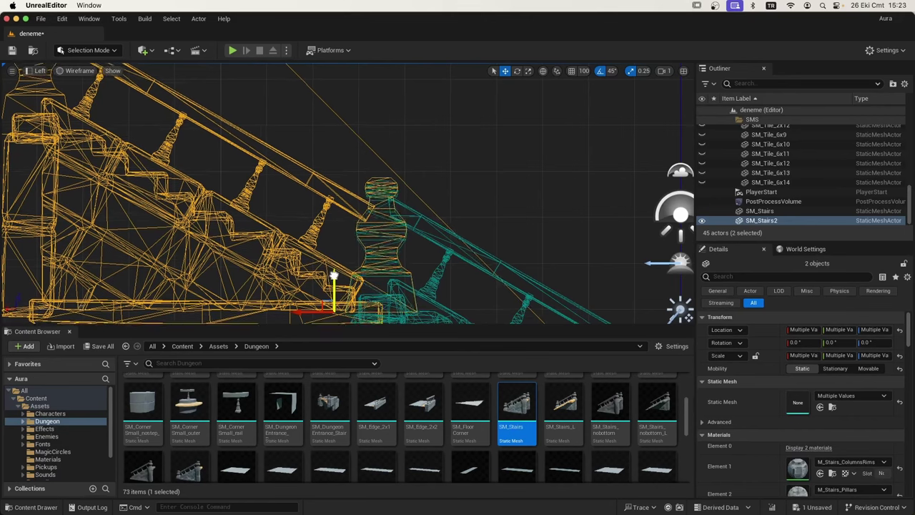
pyautogui.scroll(-2, 334, 270)
pyautogui.moveTo(334, 269); pyautogui.dragTo(332, 261)
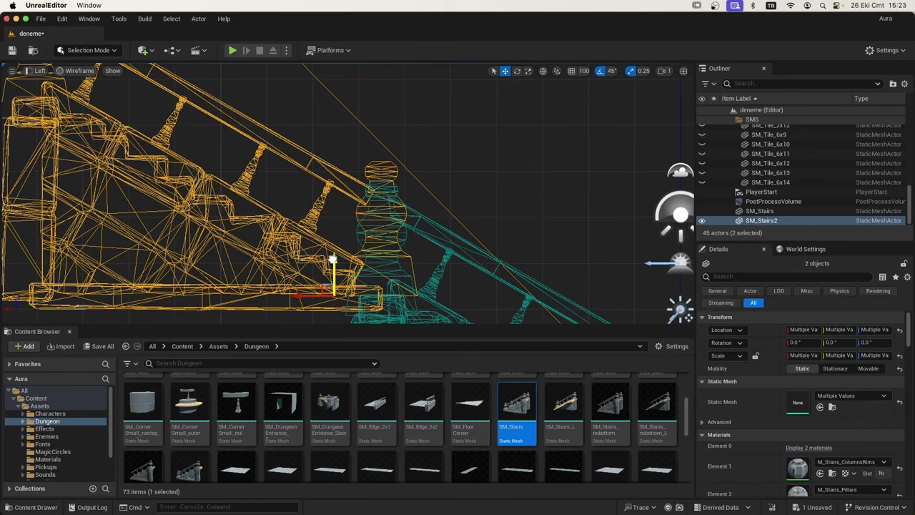
pyautogui.scroll(2, 405, 186)
pyautogui.scroll(2, 405, 186)
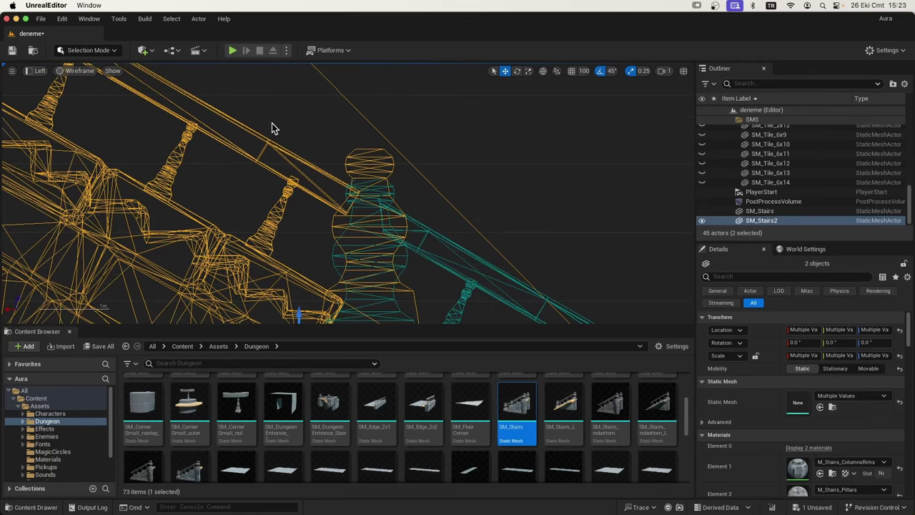
pyautogui.click(36, 71)
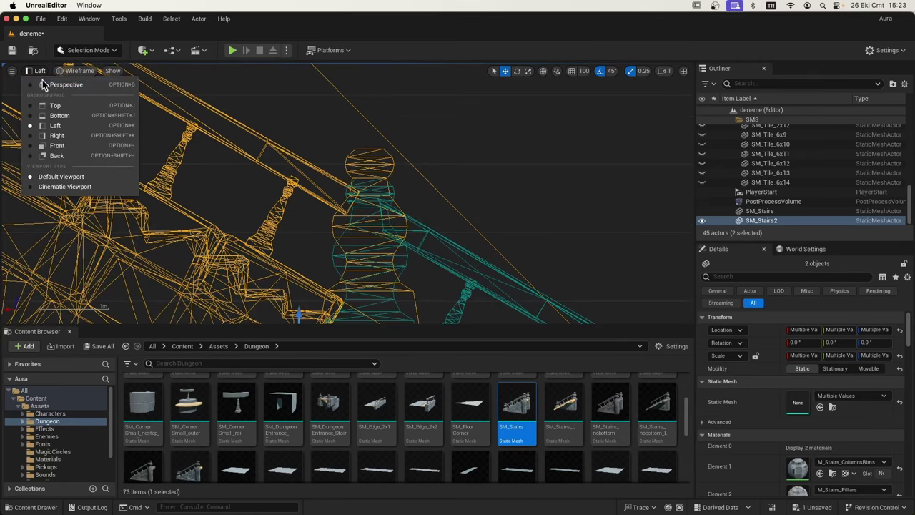
pyautogui.click(44, 80)
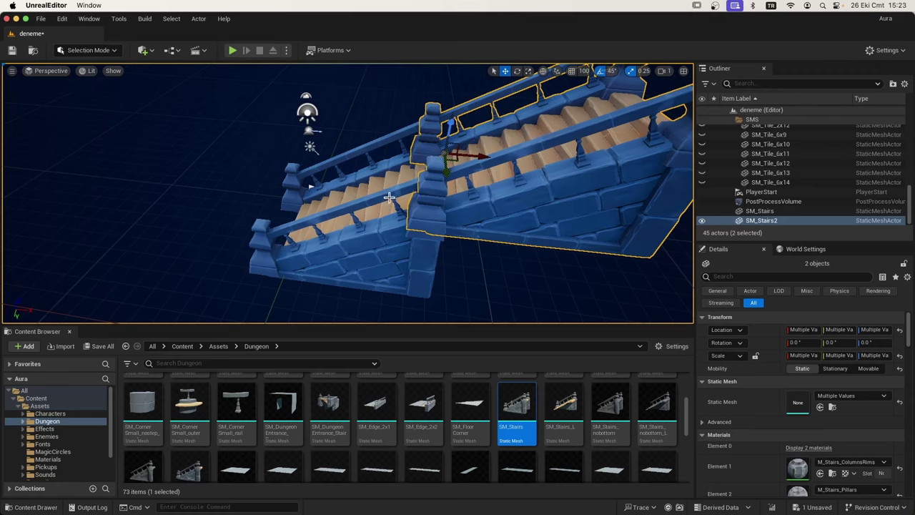
# Step: Lower SM_Stairs2 to about Z 408.27 so its posts meet the lower flight
pyautogui.moveTo(389, 197); pyautogui.dragTo(423, 243)
pyautogui.click(522, 266)
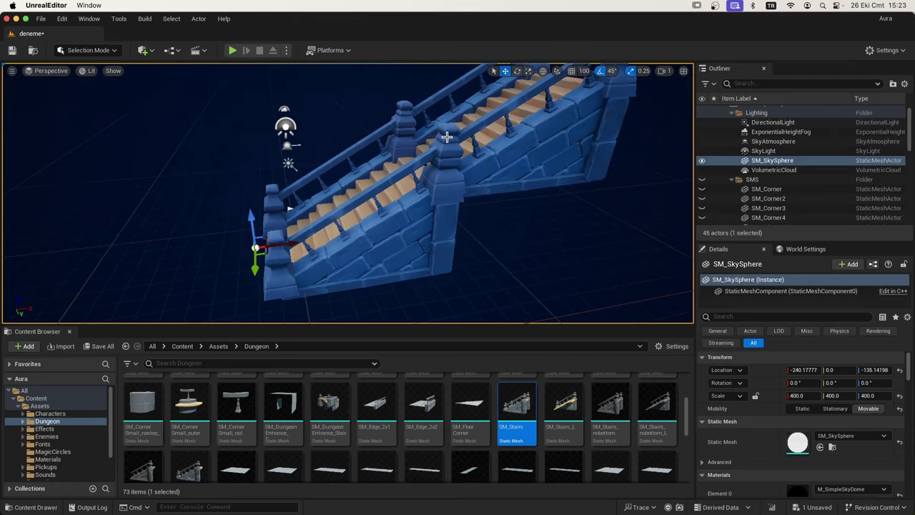
pyautogui.moveTo(445, 139)
pyautogui.mouseDown()
pyautogui.moveTo(458, 143)
pyautogui.moveTo(408, 137)
pyautogui.moveTo(465, 94)
pyautogui.mouseUp()
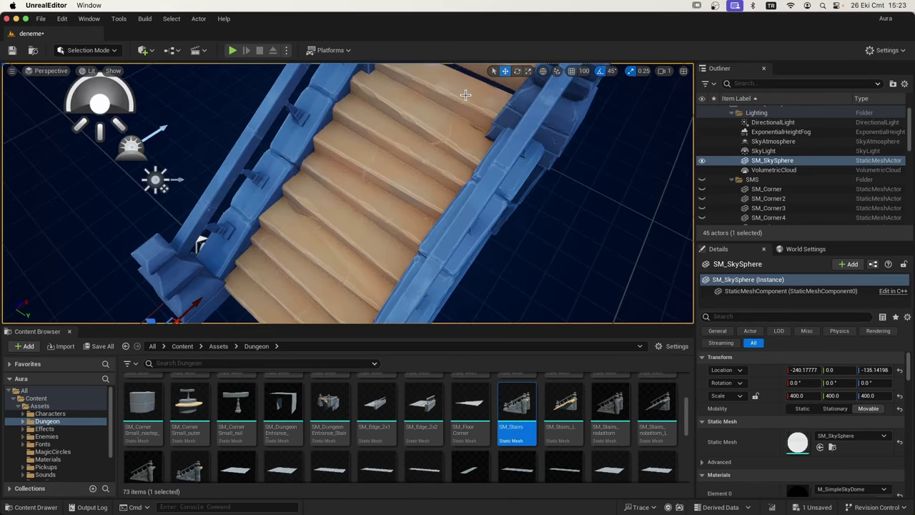
pyautogui.moveTo(524, 100)
pyautogui.mouseDown()
pyautogui.moveTo(493, 128)
pyautogui.moveTo(487, 119)
pyautogui.moveTo(310, 188)
pyautogui.moveTo(549, 194)
pyautogui.mouseUp()
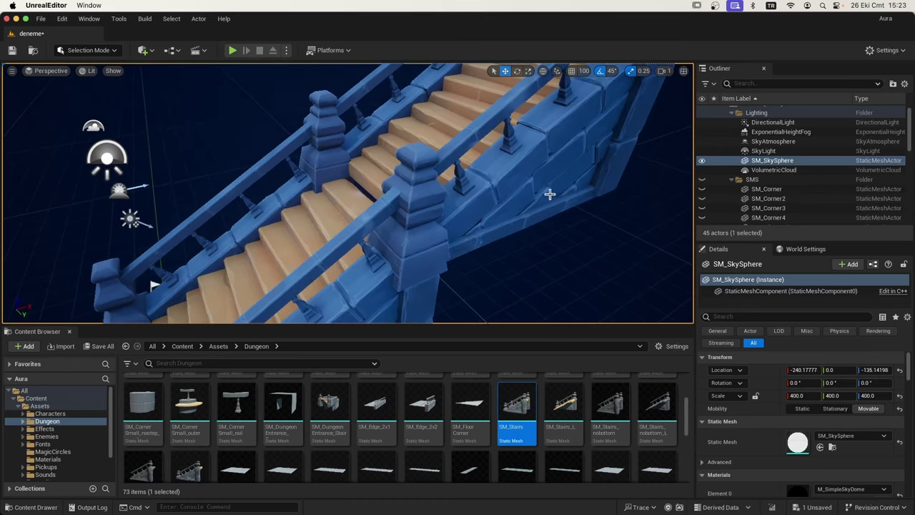
pyautogui.click(550, 194)
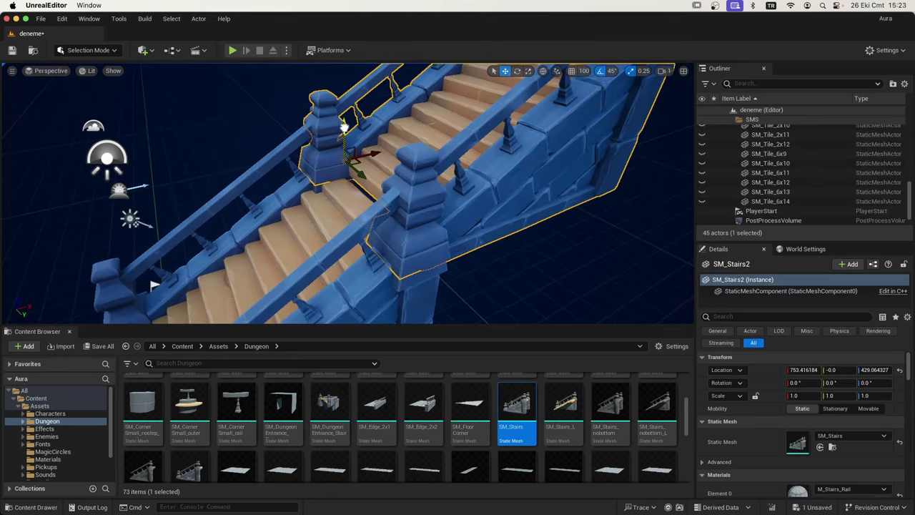
pyautogui.moveTo(343, 128); pyautogui.dragTo(344, 133)
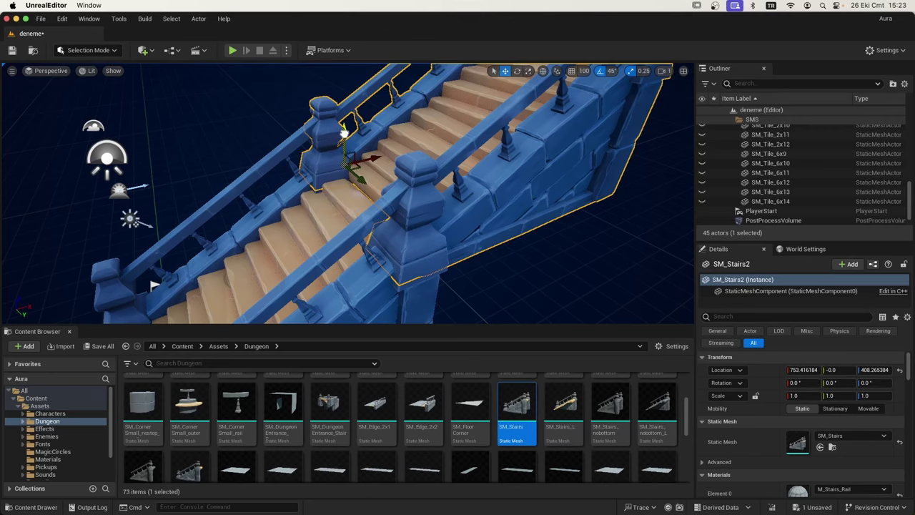
pyautogui.press('f')
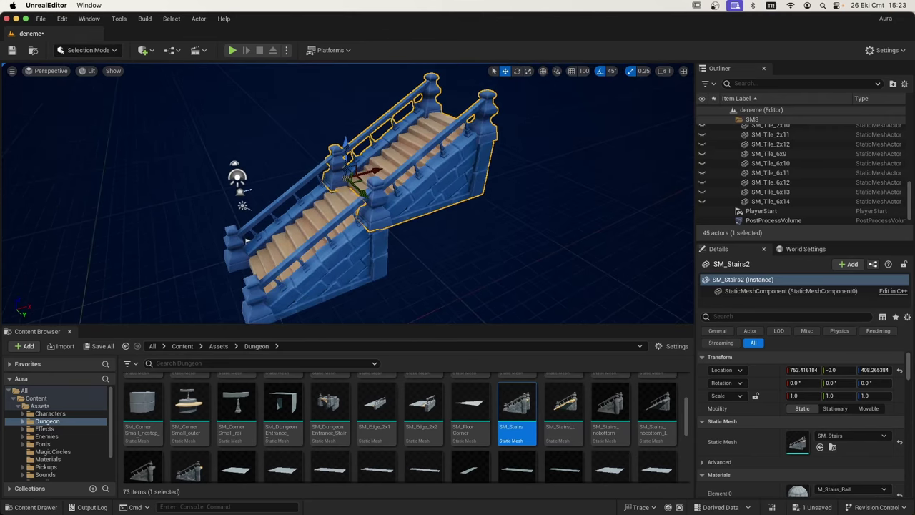
pyautogui.scroll(-2, 247, 240)
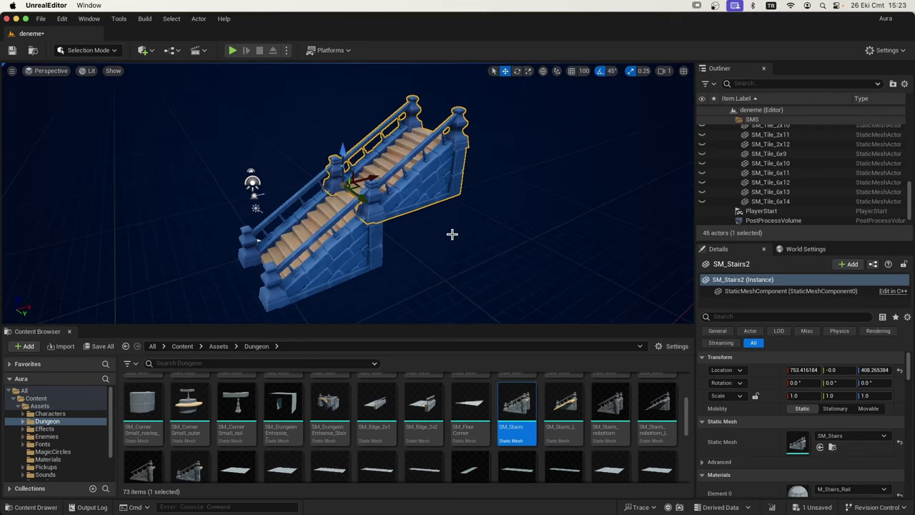
pyautogui.keyDown('alt'); pyautogui.moveTo(454, 243); pyautogui.dragTo(537, 468); pyautogui.keyUp('alt')
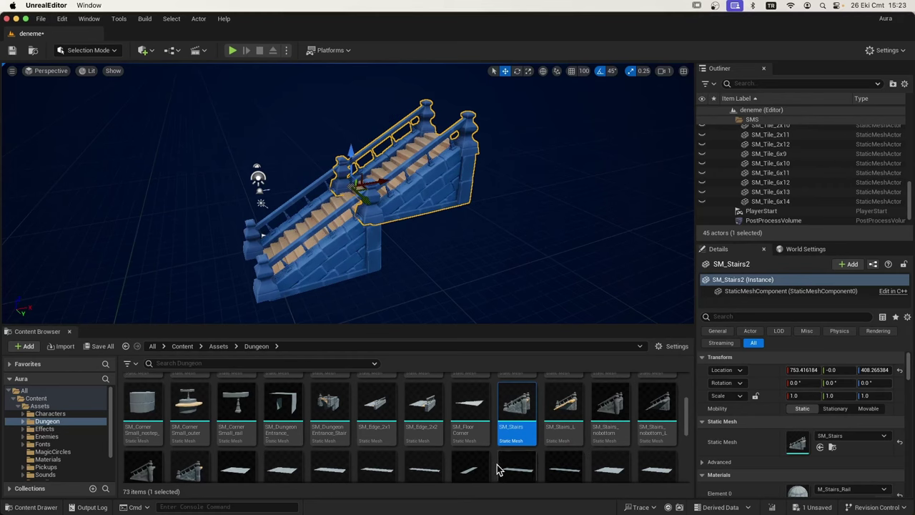
pyautogui.scroll(-5, 499, 468)
pyautogui.scroll(2, 203, 459)
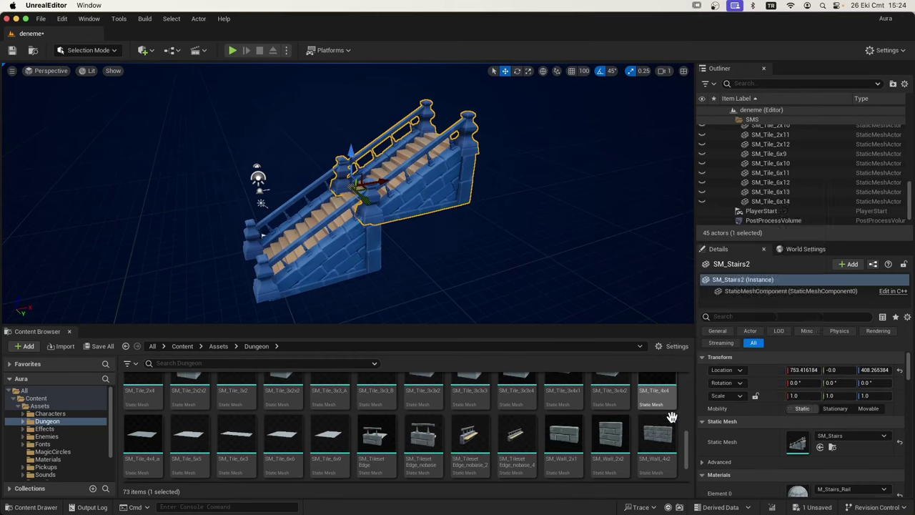
# Step: Place SM_Wall_4x2 beside the lower staircase, positioning it along Y in Top view
pyautogui.moveTo(657, 437)
pyautogui.mouseDown()
pyautogui.moveTo(364, 252)
pyautogui.moveTo(286, 246)
pyautogui.mouseUp()
pyautogui.scroll(-2, 340, 256)
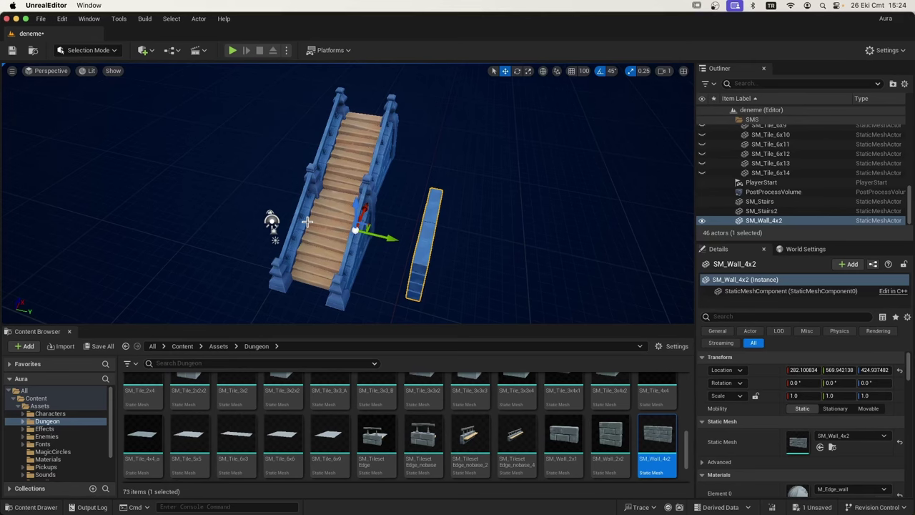
pyautogui.click(45, 70)
pyautogui.click(57, 104)
pyautogui.scroll(-4, 332, 182)
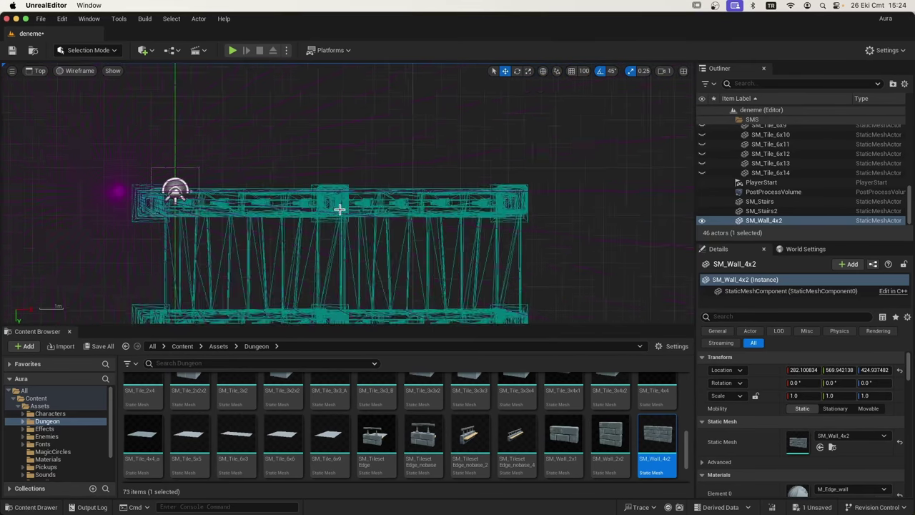
pyautogui.scroll(-2, 345, 199)
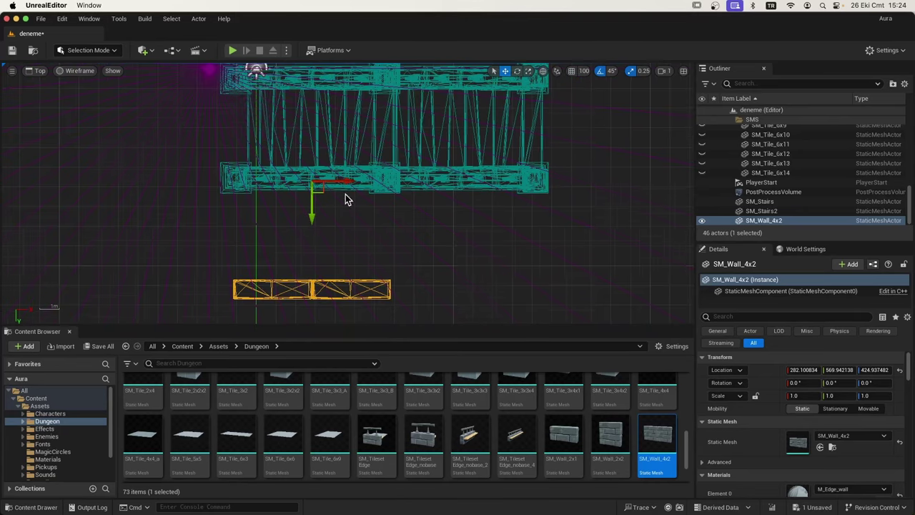
pyautogui.moveTo(312, 207)
pyautogui.mouseDown()
pyautogui.moveTo(316, 122)
pyautogui.moveTo(317, 131)
pyautogui.mouseUp()
pyautogui.hotkey('alt', 'g')
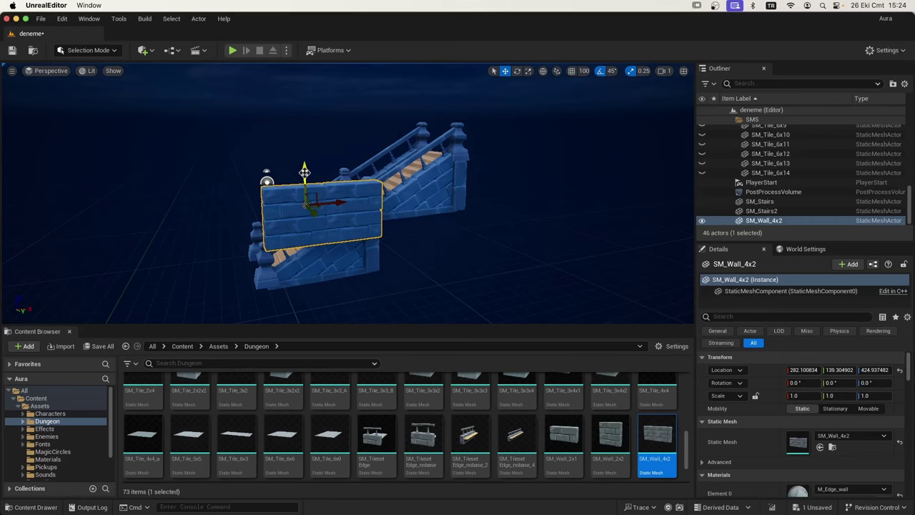
pyautogui.moveTo(305, 175)
pyautogui.mouseDown()
pyautogui.moveTo(306, 207)
pyautogui.moveTo(108, 113)
pyautogui.mouseUp()
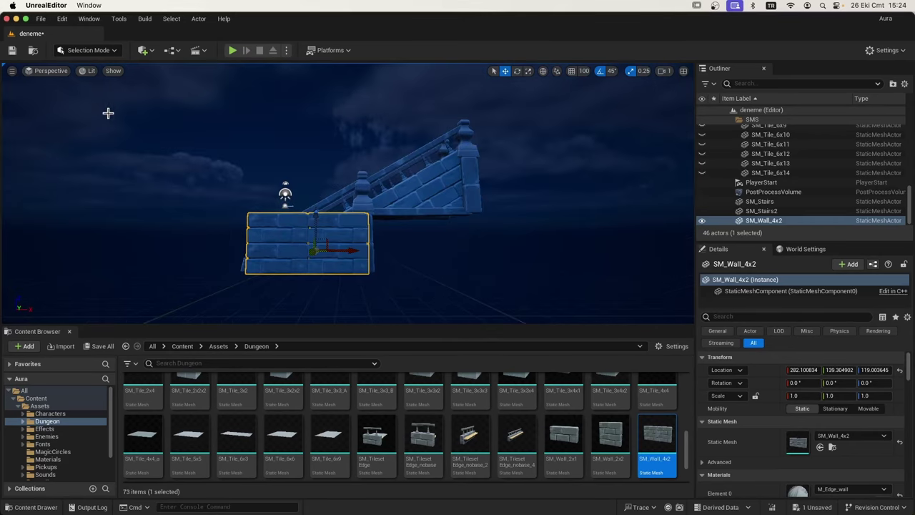
# Step: Align the wall's height with the stair base (Z 98.34) using the Left and Right views
pyautogui.click(52, 71)
pyautogui.click(55, 126)
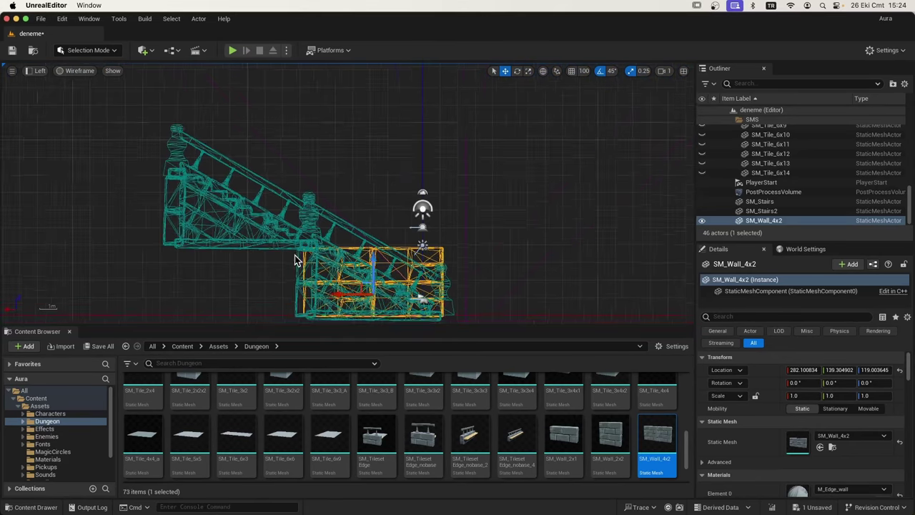
pyautogui.click(39, 71)
pyautogui.click(47, 138)
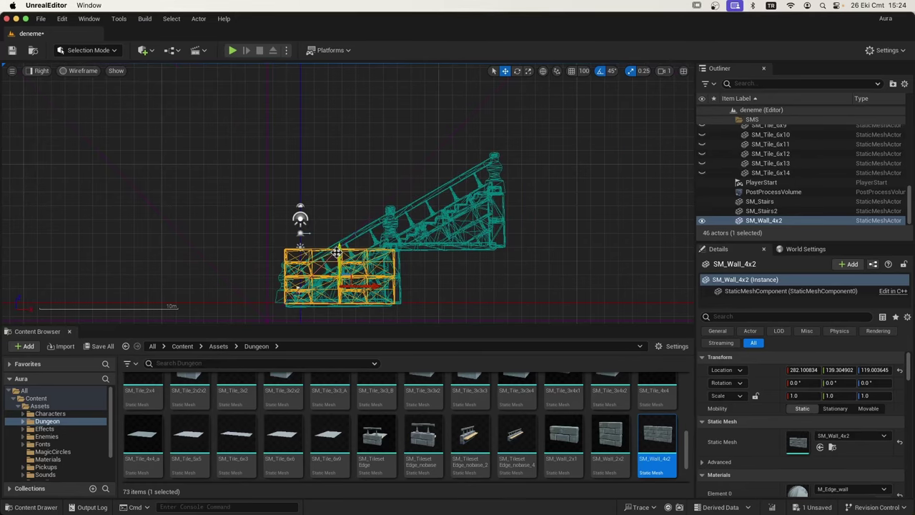
pyautogui.moveTo(339, 252); pyautogui.dragTo(338, 255)
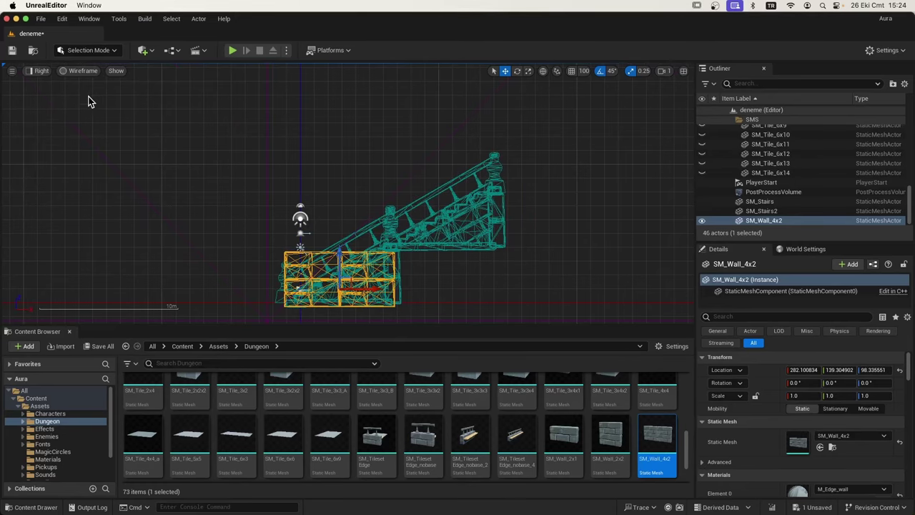
pyautogui.click(42, 71)
pyautogui.click(44, 84)
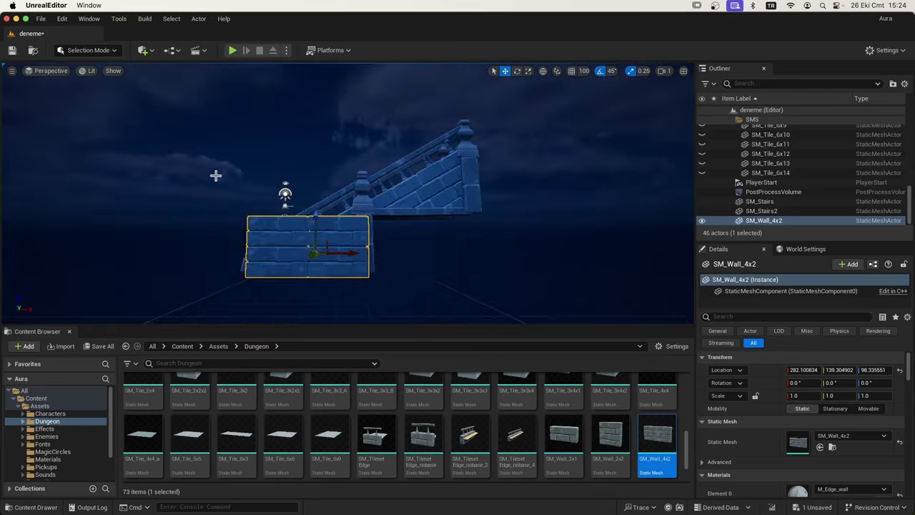
# Step: Duplicate the wall as SM_Wall_4x3 toward the other side of the stairs
pyautogui.keyDown('alt'); pyautogui.moveTo(286, 208); pyautogui.dragTo(294, 202); pyautogui.keyUp('alt')
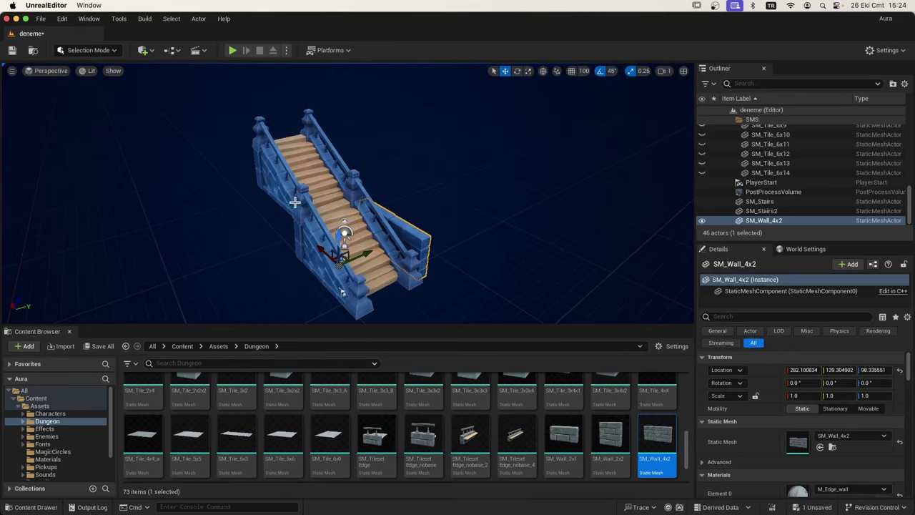
pyautogui.keyDown('alt'); pyautogui.moveTo(343, 292); pyautogui.dragTo(447, 234); pyautogui.keyUp('alt')
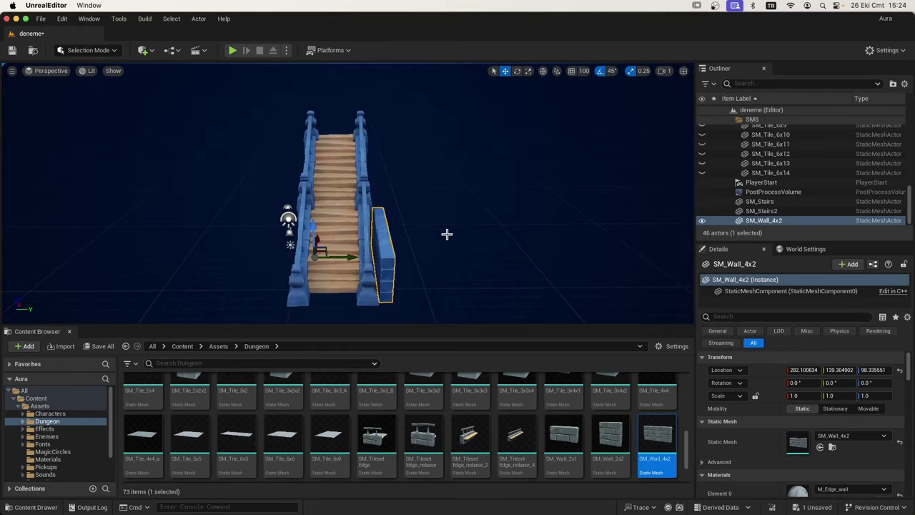
pyautogui.keyDown('alt'); pyautogui.moveTo(348, 256); pyautogui.dragTo(254, 257); pyautogui.keyUp('alt')
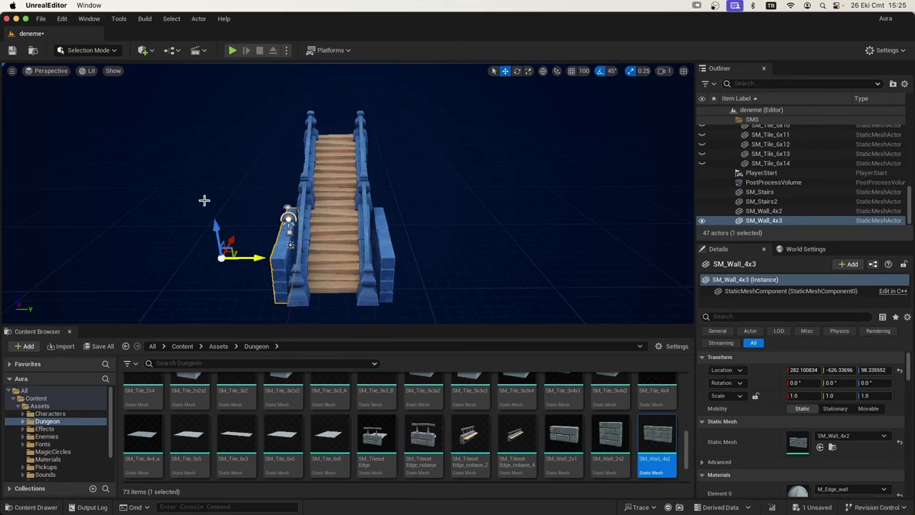
# Step: Check SM_Wall_4x3's far-side placement in Top view, then select SM_Wall_4x2 and both staircases
pyautogui.click(63, 73)
pyautogui.click(61, 100)
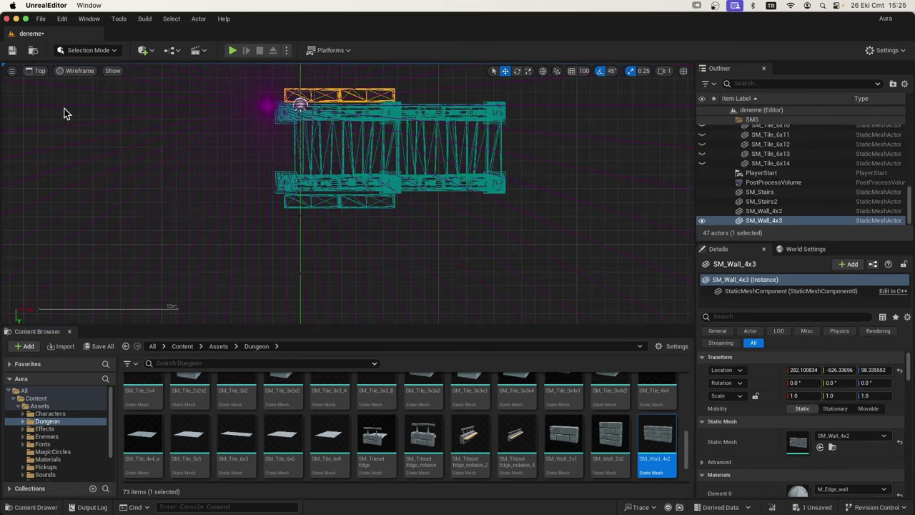
pyautogui.scroll(2, 390, 189)
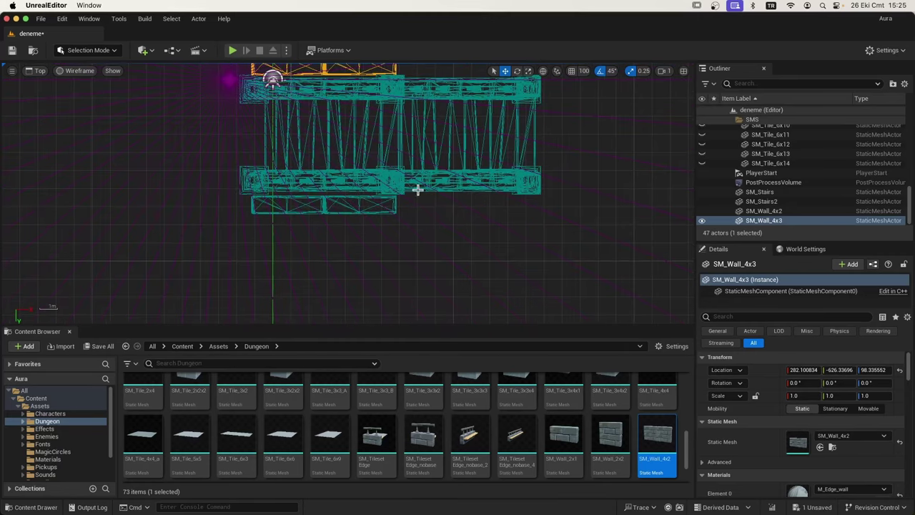
pyautogui.hotkey('alt', 'g')
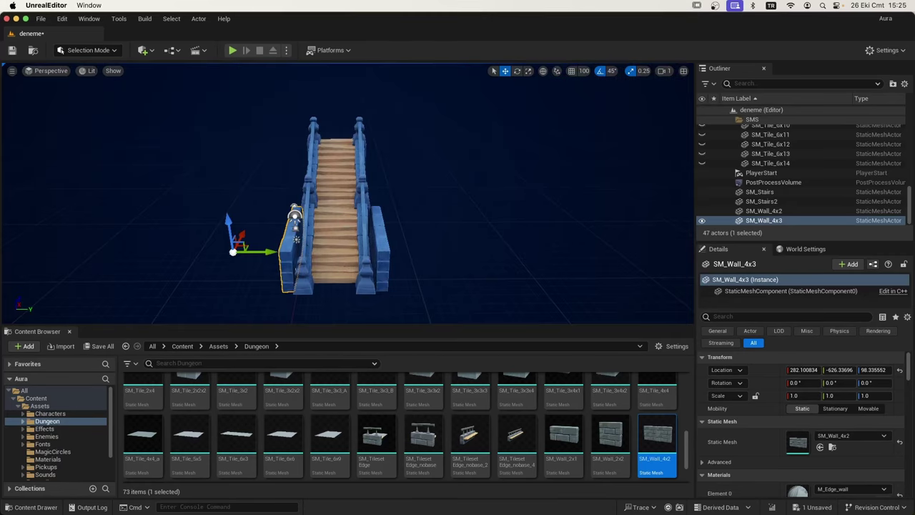
pyautogui.keyDown('alt'); pyautogui.moveTo(486, 198); pyautogui.dragTo(514, 200); pyautogui.keyUp('alt')
pyautogui.click(343, 255)
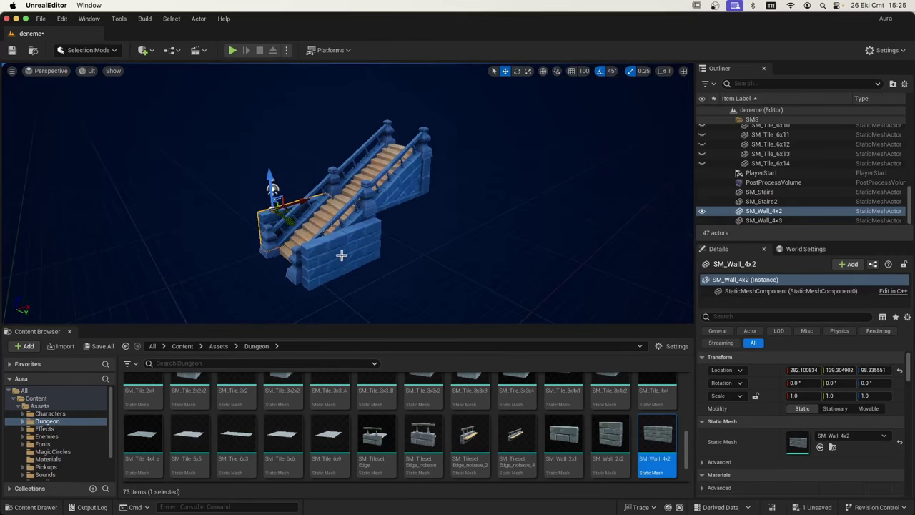
pyautogui.click(356, 182)
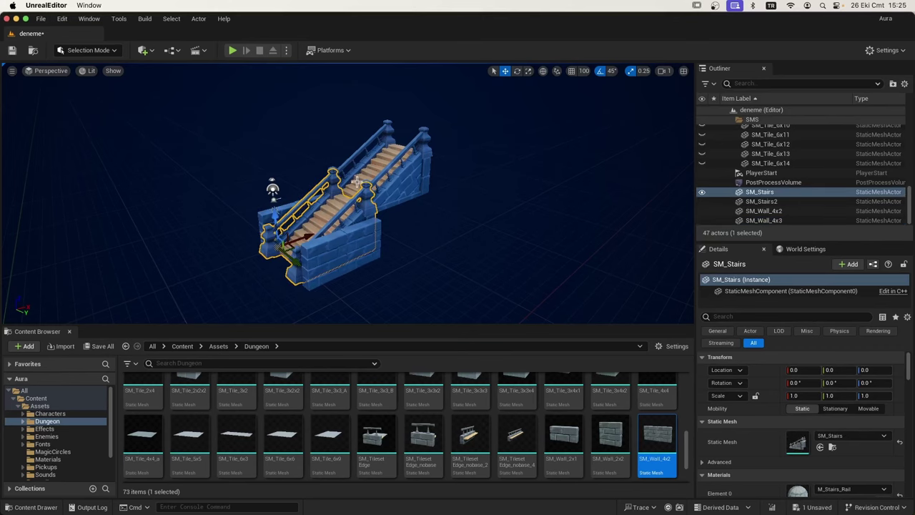
pyautogui.click(375, 170)
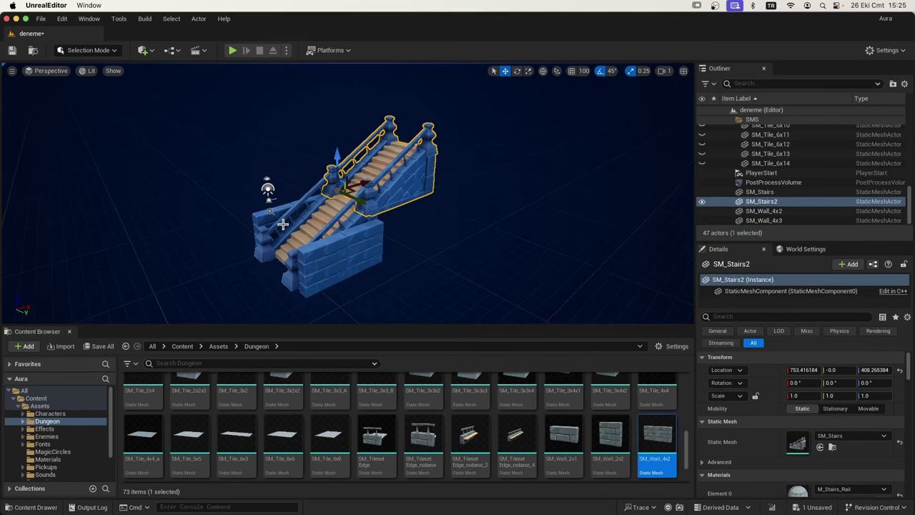
# Step: Select both staircases and both wall pieces, including SM_Stairs, SM_Wall_4x2 and SM_Wall_4x3
pyautogui.keyDown('ctrl'); pyautogui.click(322, 216); pyautogui.keyUp('ctrl')
pyautogui.keyDown('ctrl'); pyautogui.click(283, 259); pyautogui.keyUp('ctrl')
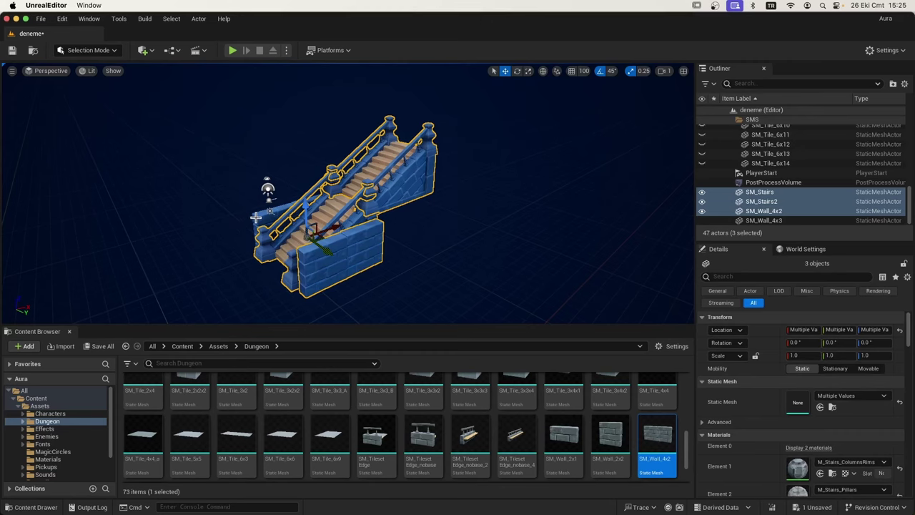
pyautogui.keyDown('ctrl'); pyautogui.click(284, 255); pyautogui.keyUp('ctrl')
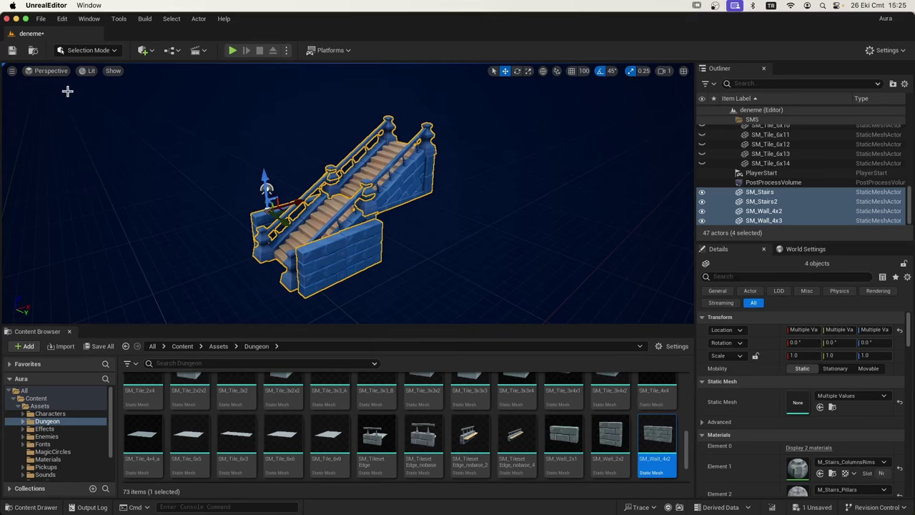
# Step: Merge the four selected meshes into one Combined actor with Modeling Mode's XForm Merge tool
pyautogui.click(84, 50)
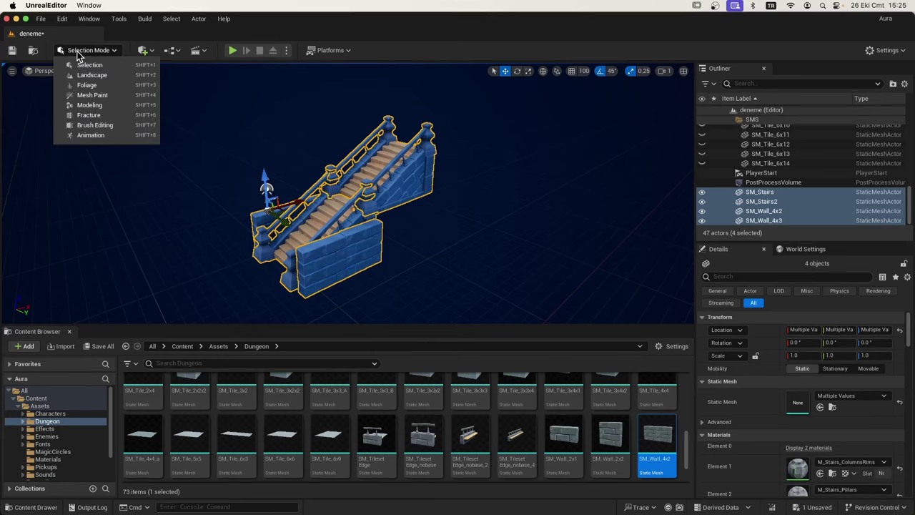
pyautogui.click(109, 107)
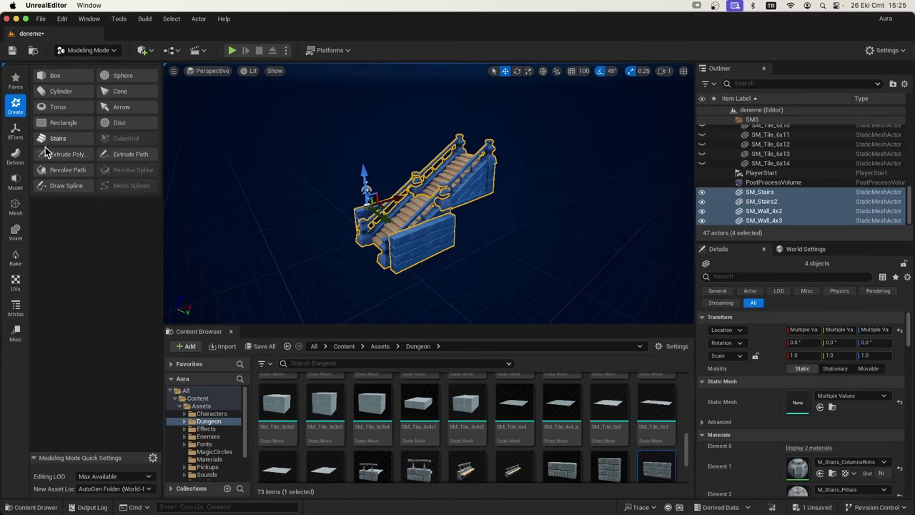
pyautogui.click(14, 135)
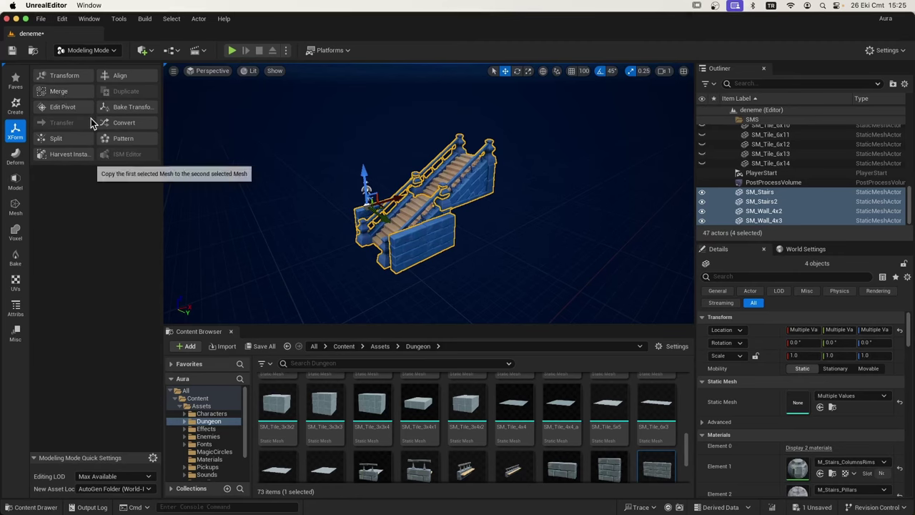
pyautogui.click(58, 92)
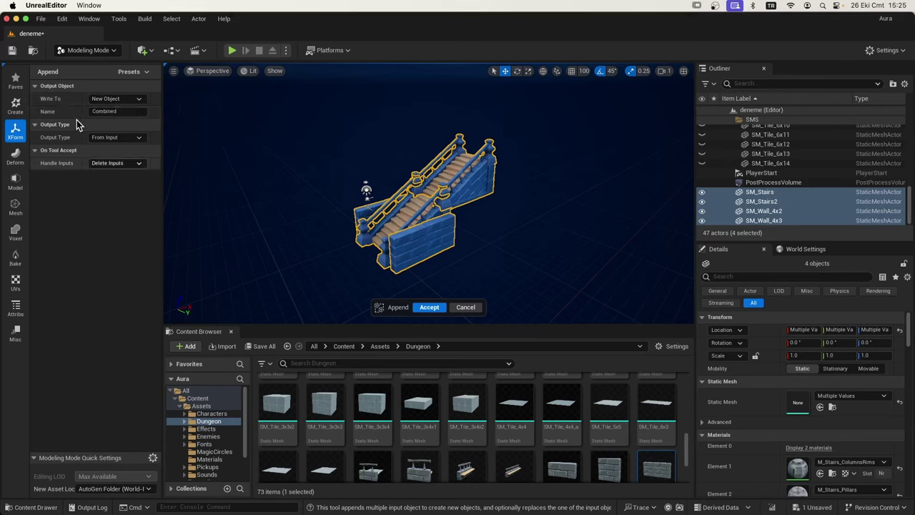
pyautogui.click(429, 307)
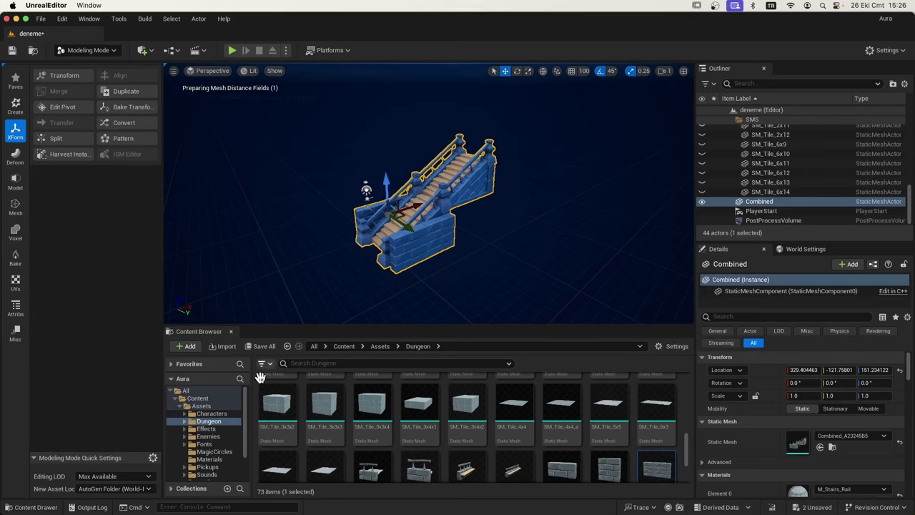
# Step: Return to Selection Mode and browse to the merged mesh's folder under Content > Maps > _GENERATED
pyautogui.click(85, 51)
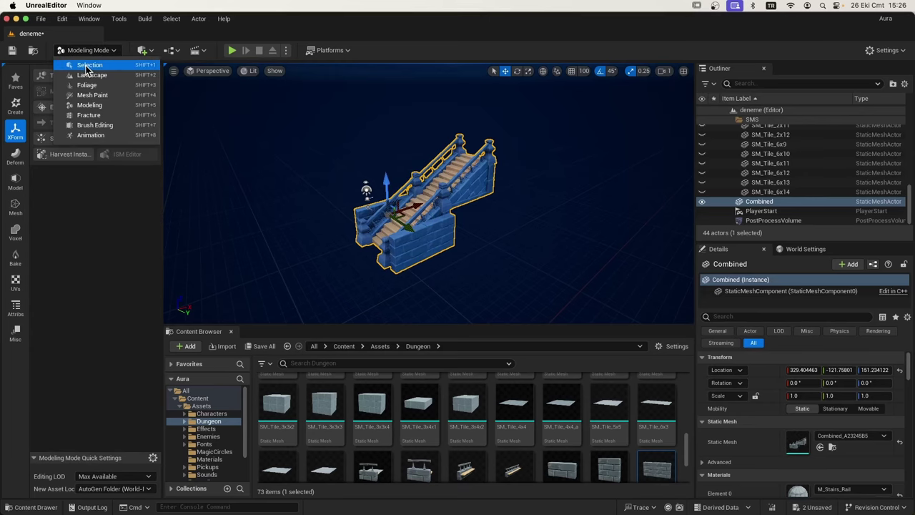
pyautogui.click(87, 65)
pyautogui.click(152, 346)
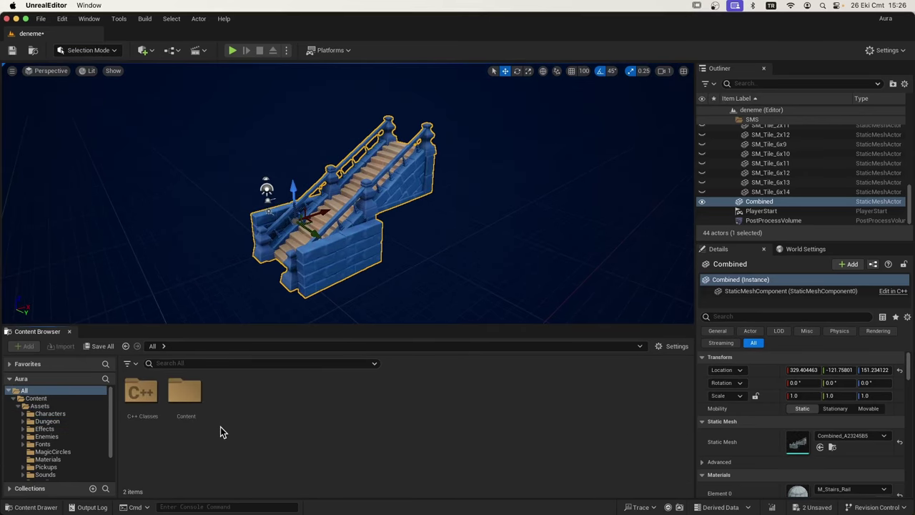
pyautogui.doubleClick(193, 393)
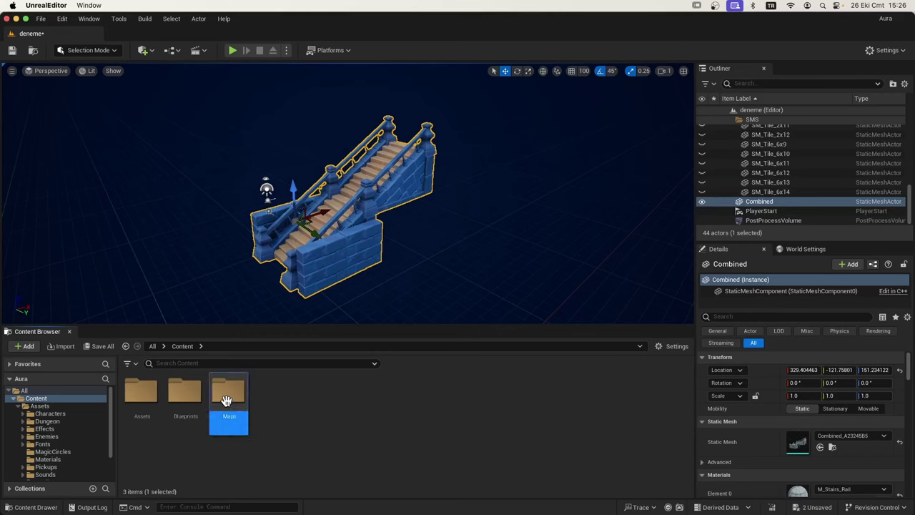
pyautogui.doubleClick(229, 392)
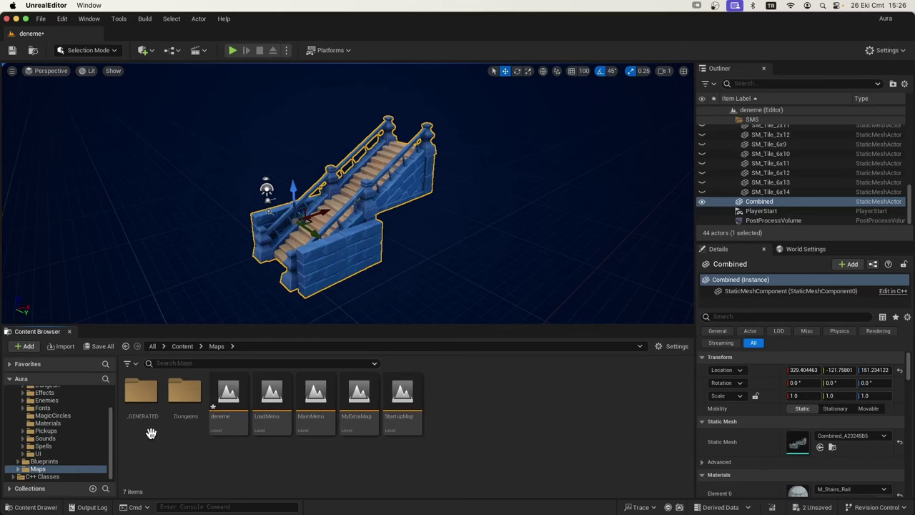
pyautogui.click(138, 389)
pyautogui.doubleClick(138, 389)
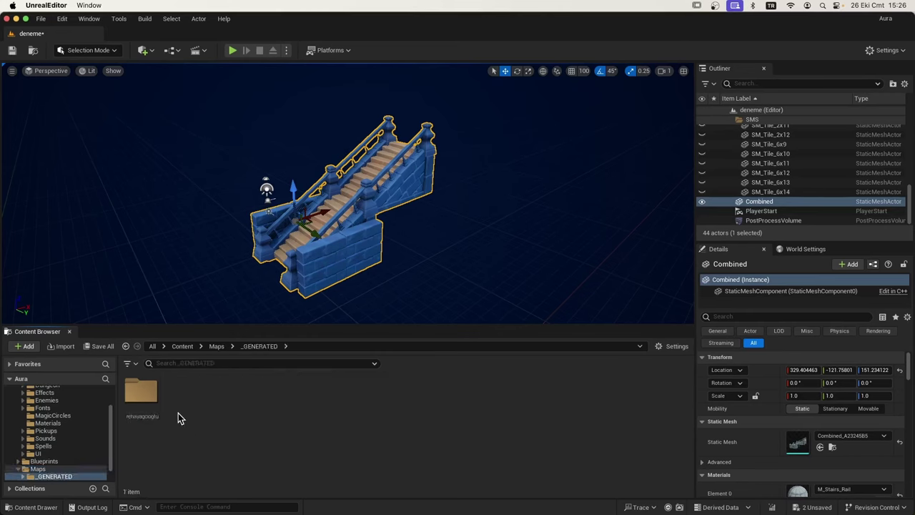
pyautogui.doubleClick(143, 393)
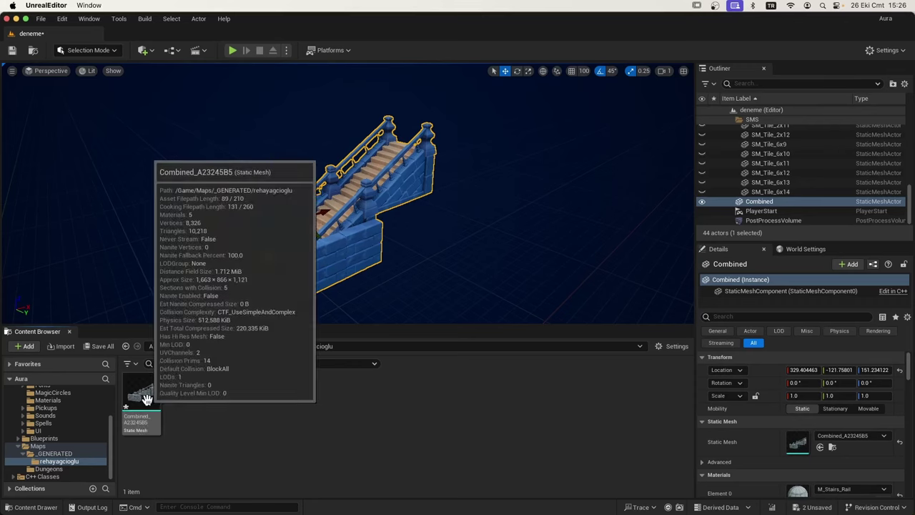
# Step: Rename the Combined mesh asset to 'mahzen' and delete the Combined actor from the level
pyautogui.click(135, 422)
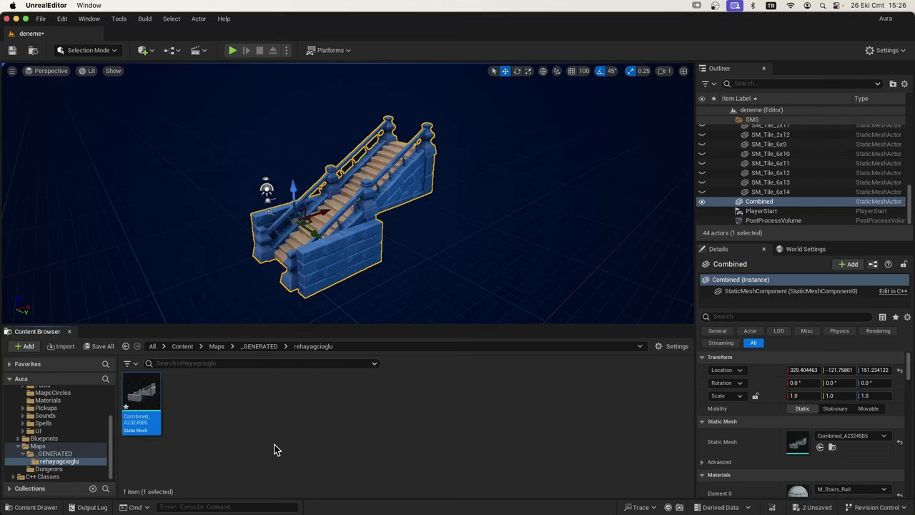
pyautogui.click(143, 422)
pyautogui.write('mahzen')
pyautogui.press('Return')
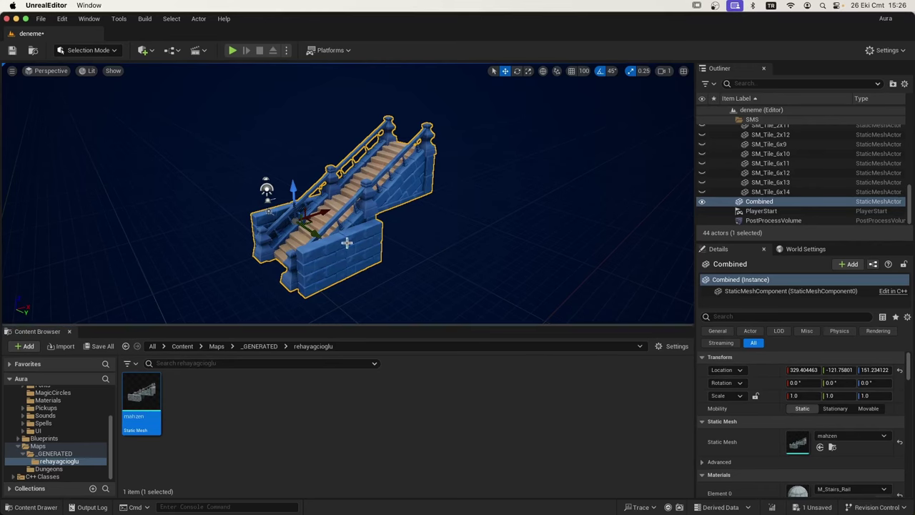
pyautogui.press('Delete')
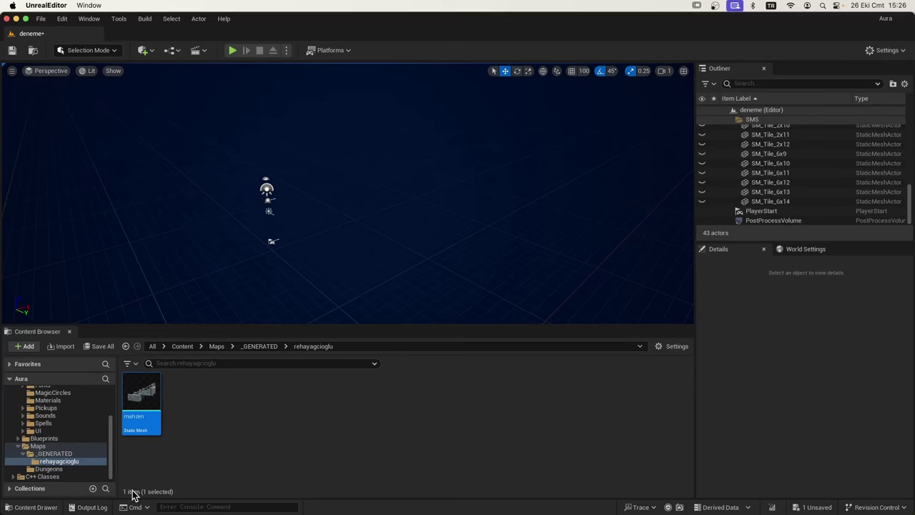
# Step: Move the mahzen mesh asset into the Dungeon folder
pyautogui.scroll(5, 70, 431)
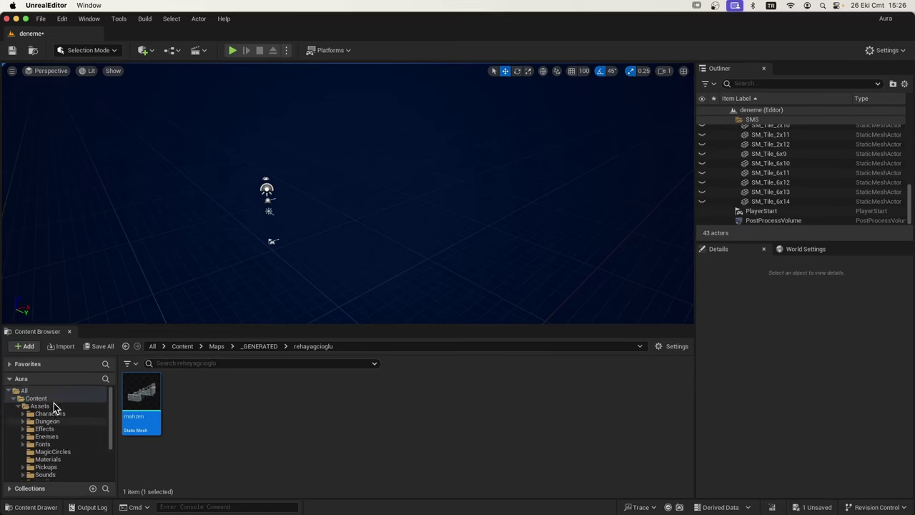
pyautogui.moveTo(145, 402)
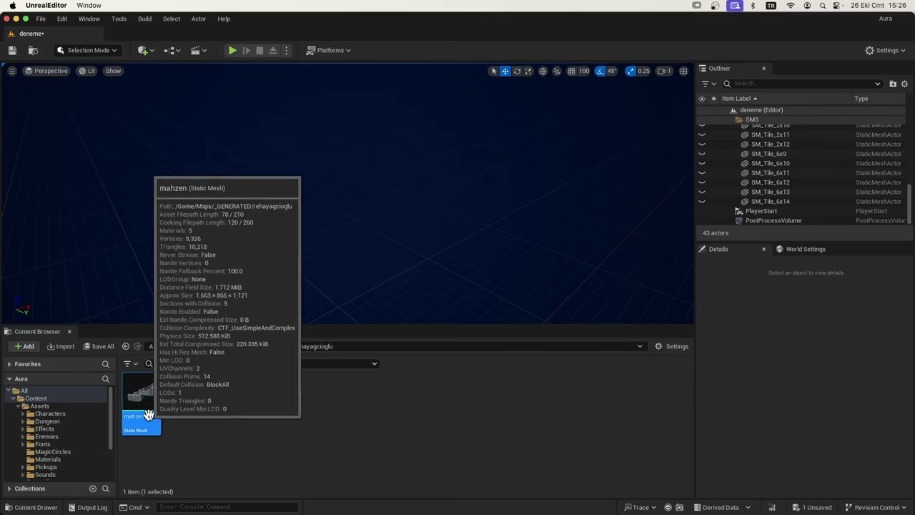
pyautogui.moveTo(145, 402); pyautogui.dragTo(64, 430)
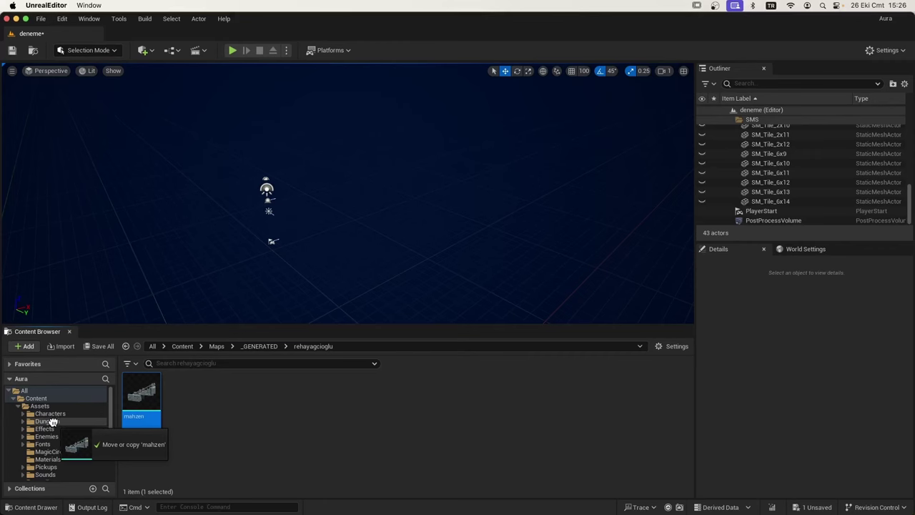
pyautogui.click(107, 441)
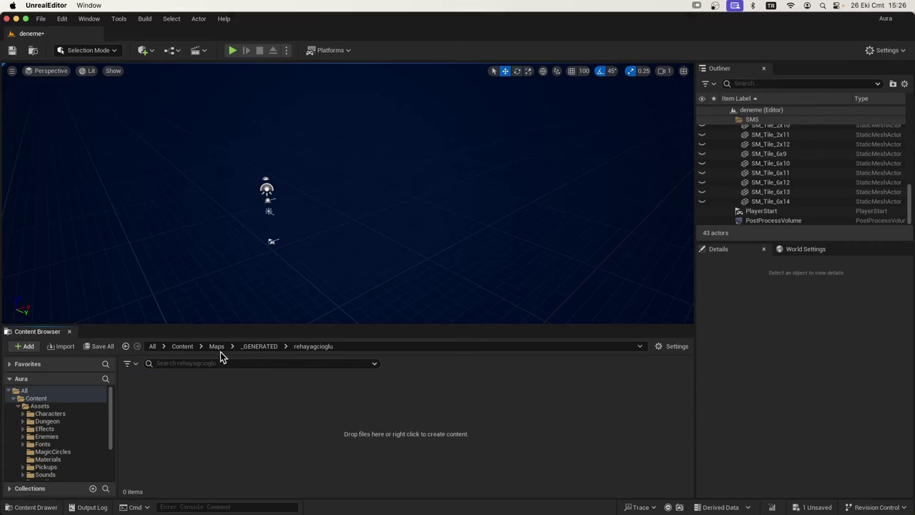
# Step: Delete the leftover _GENERATED folder from Maps
pyautogui.click(217, 347)
pyautogui.rightClick(151, 399)
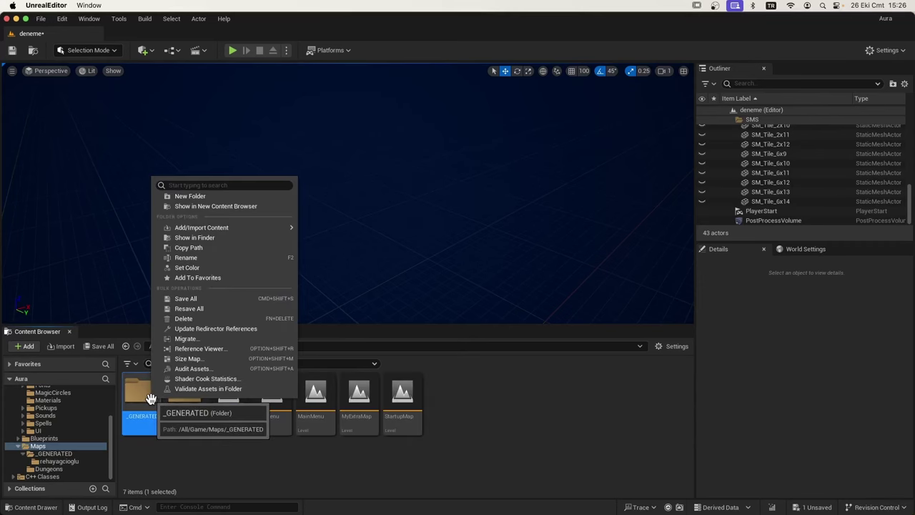
pyautogui.click(194, 318)
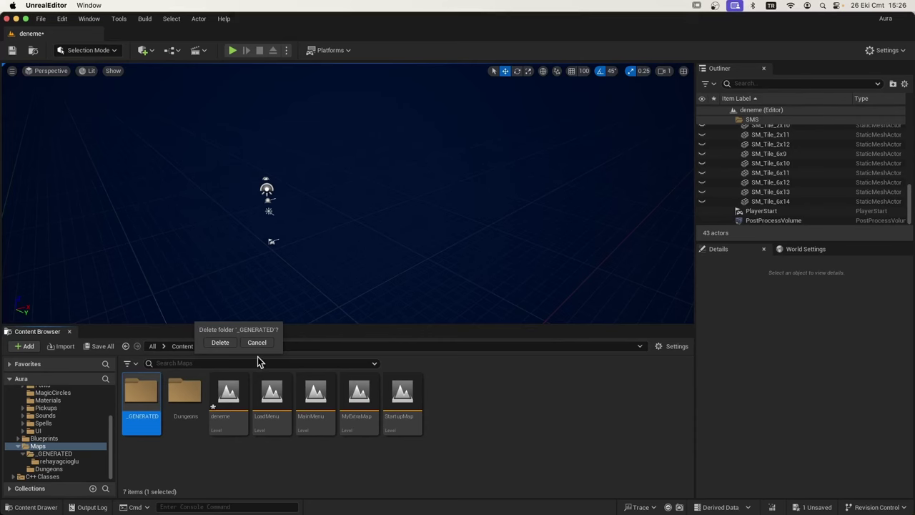
pyautogui.click(224, 345)
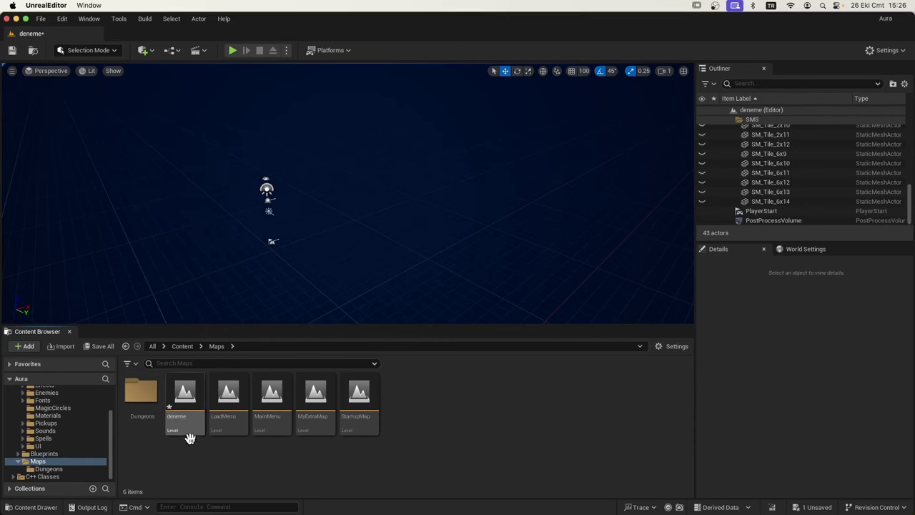
pyautogui.scroll(3, 57, 415)
# Step: Place the mahzen mesh from the Dungeon folder into the deneme level
pyautogui.click(59, 421)
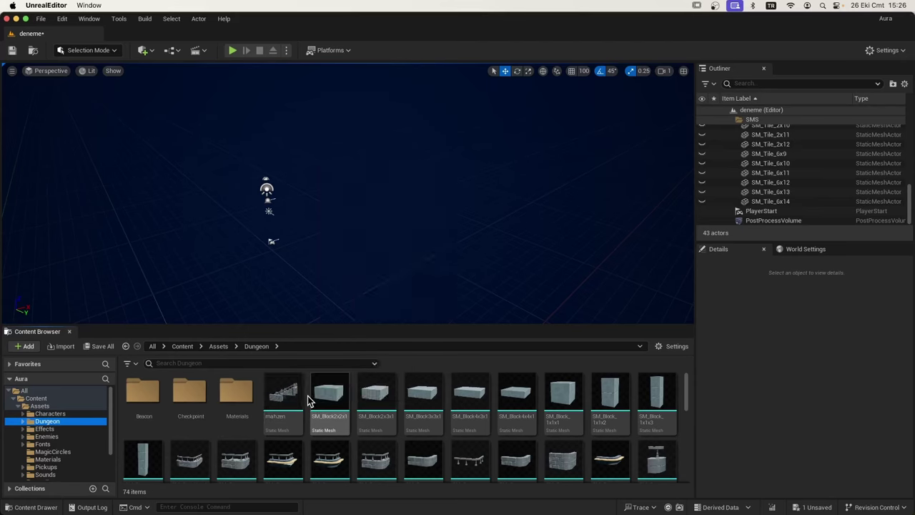
pyautogui.moveTo(307, 398)
pyautogui.mouseDown()
pyautogui.moveTo(305, 249)
pyautogui.moveTo(336, 274)
pyautogui.mouseUp()
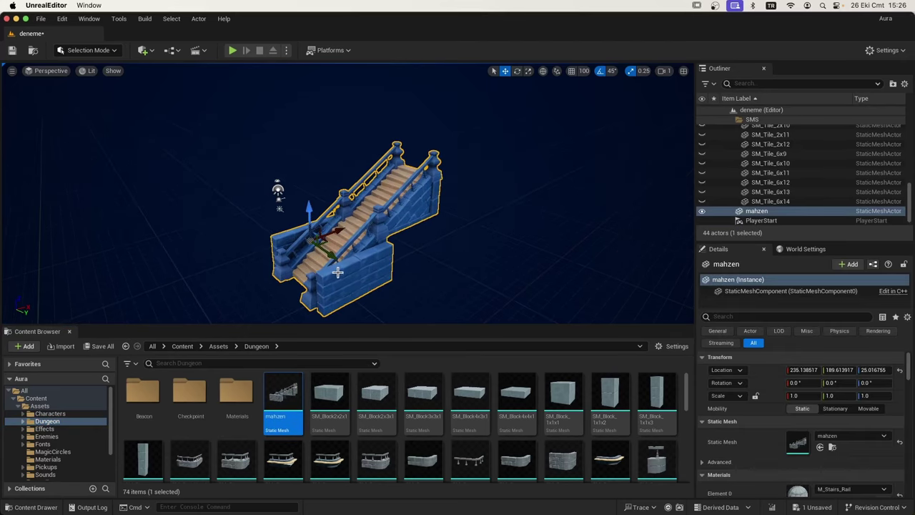
pyautogui.keyDown('alt'); pyautogui.moveTo(417, 268); pyautogui.dragTo(369, 270); pyautogui.keyUp('alt')
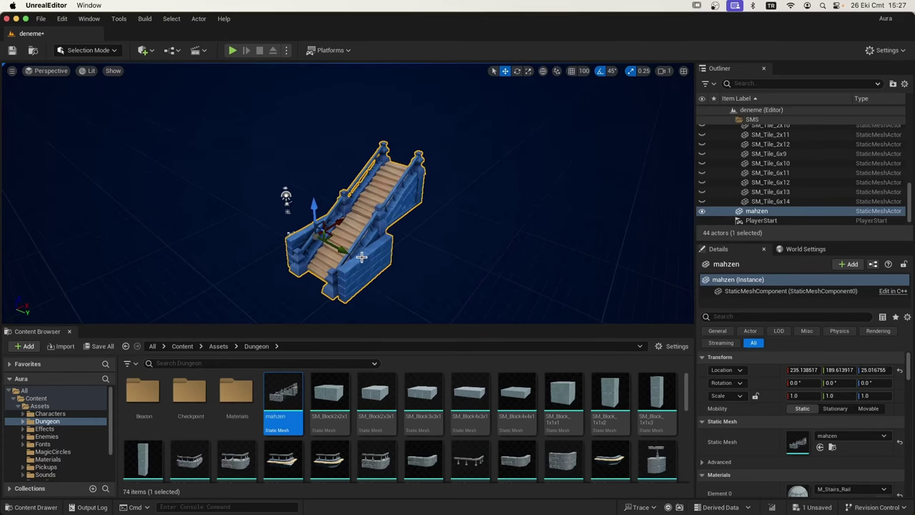
# Step: Inspect the placed mahzen staircase from several angles, then frame it in the view
pyautogui.scroll(2, 362, 256)
pyautogui.scroll(1, 363, 256)
pyautogui.scroll(1, 405, 236)
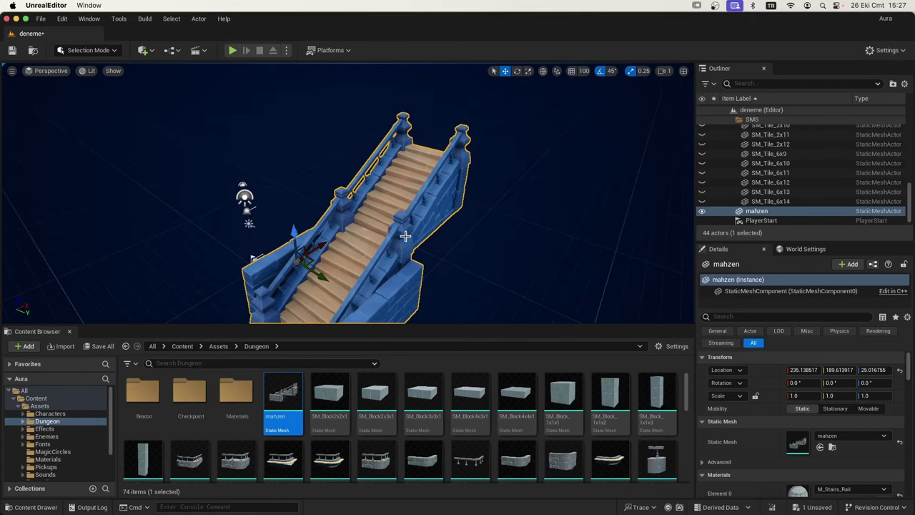
pyautogui.scroll(-2, 386, 231)
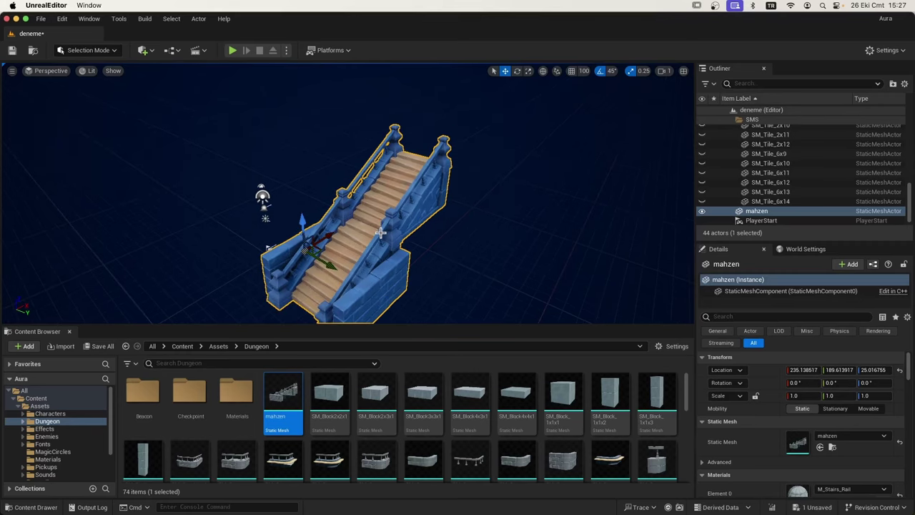
pyautogui.keyDown('alt'); pyautogui.moveTo(378, 233); pyautogui.dragTo(289, 114); pyautogui.keyUp('alt')
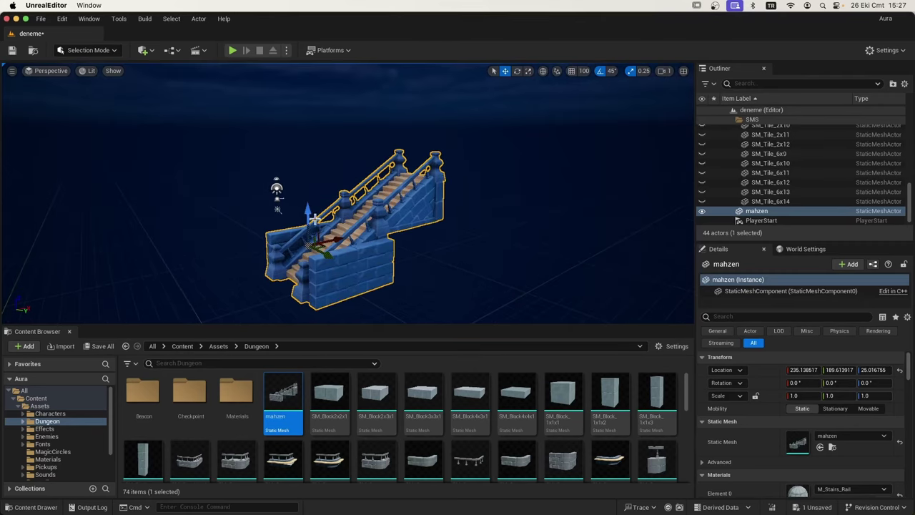
pyautogui.keyDown('alt'); pyautogui.moveTo(315, 219); pyautogui.dragTo(372, 236); pyautogui.keyUp('alt')
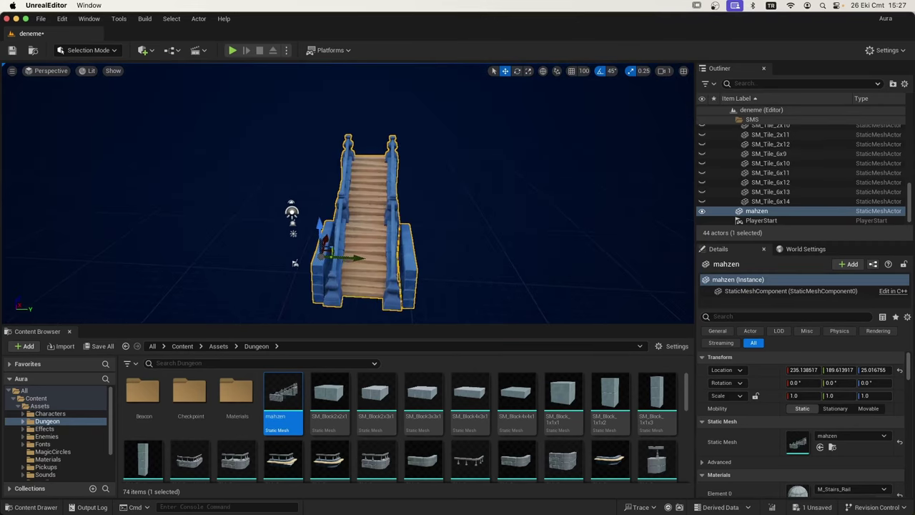
pyautogui.moveTo(303, 218)
pyautogui.keyDown('alt'); pyautogui.mouseDown()
pyautogui.moveTo(313, 288)
pyautogui.moveTo(232, 224)
pyautogui.mouseUp(); pyautogui.keyUp('alt')
pyautogui.press('f')
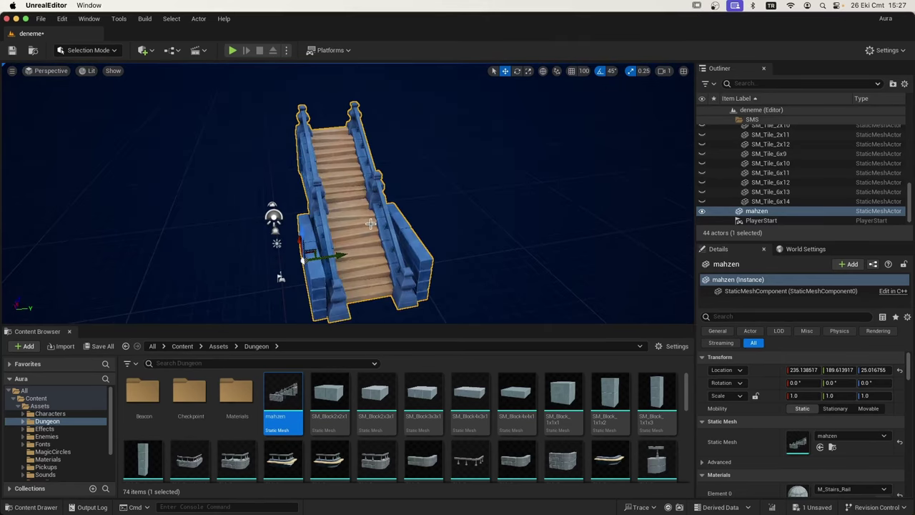